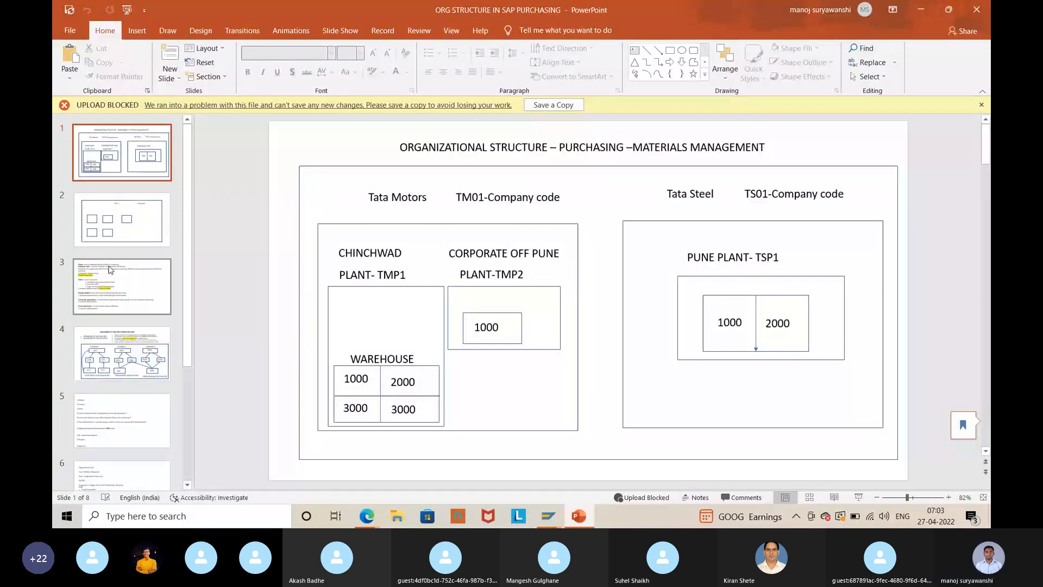
- Review the slide on assignment of org structure in SAP MM, and switch to SAP Easy Access
left_click(121, 353)
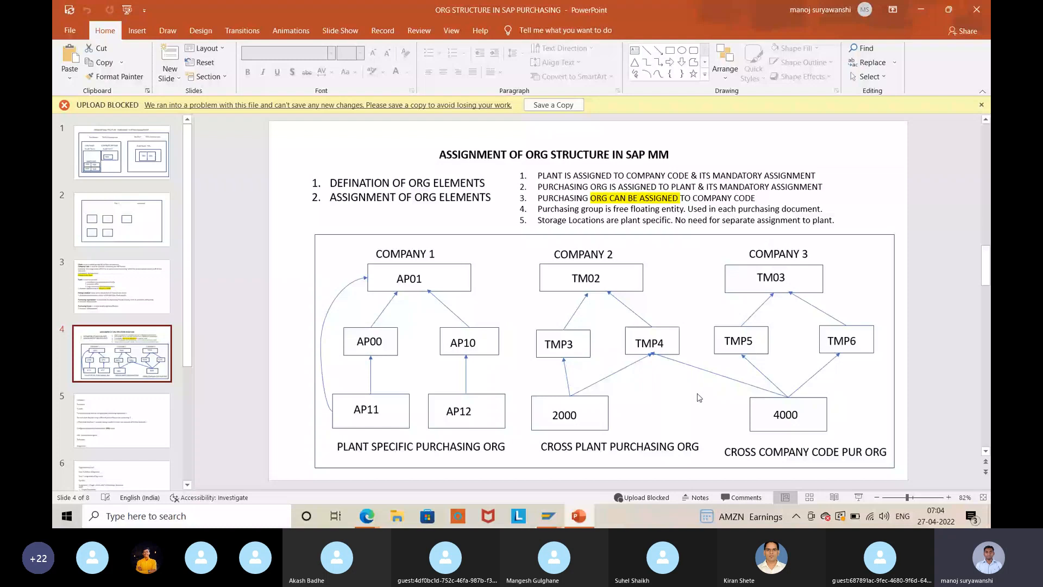
left_click(921, 9)
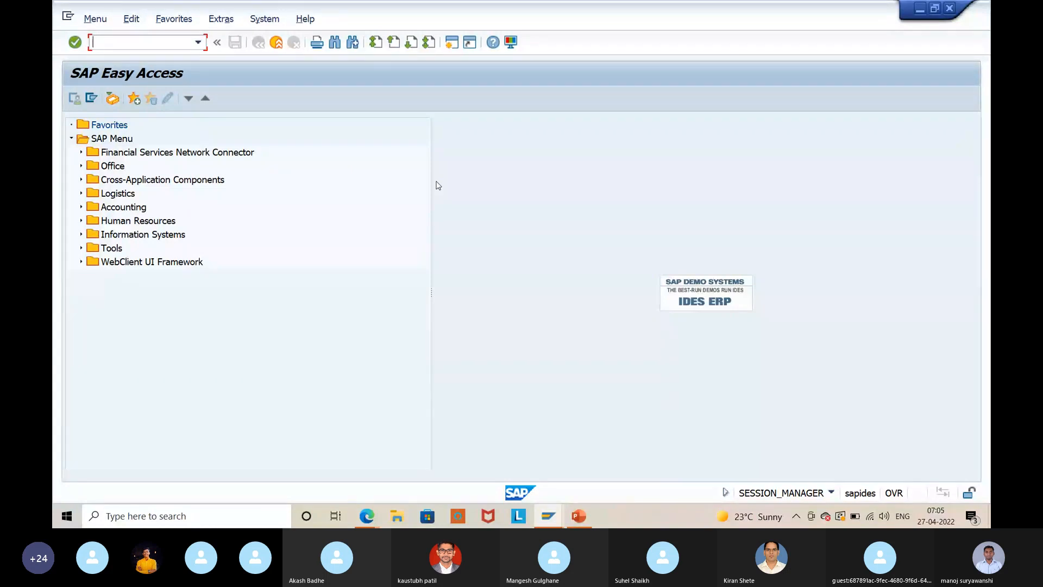
- Open the SAP Reference IMG through transaction spro
type("spro")
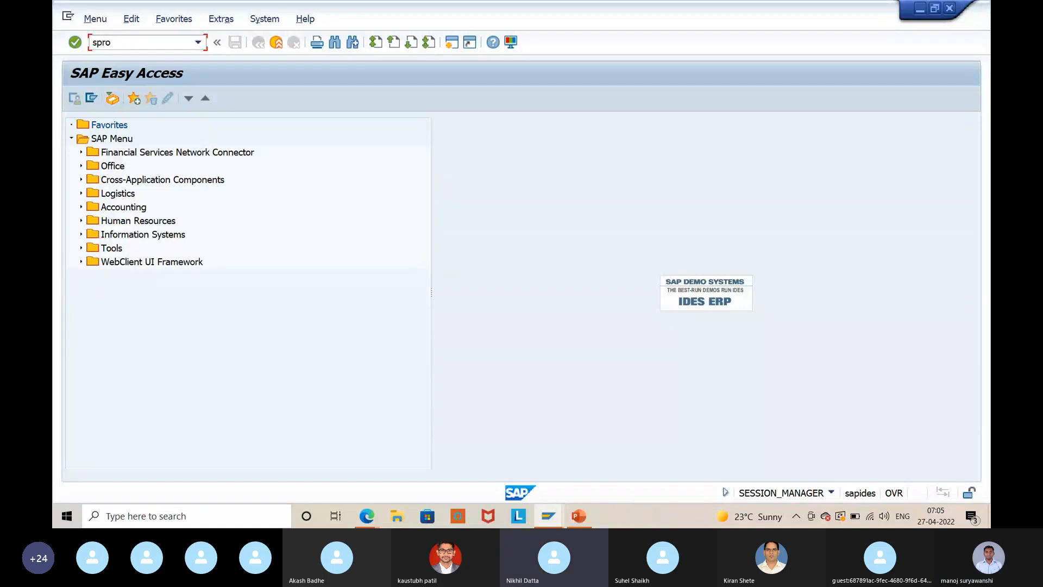
key("Return")
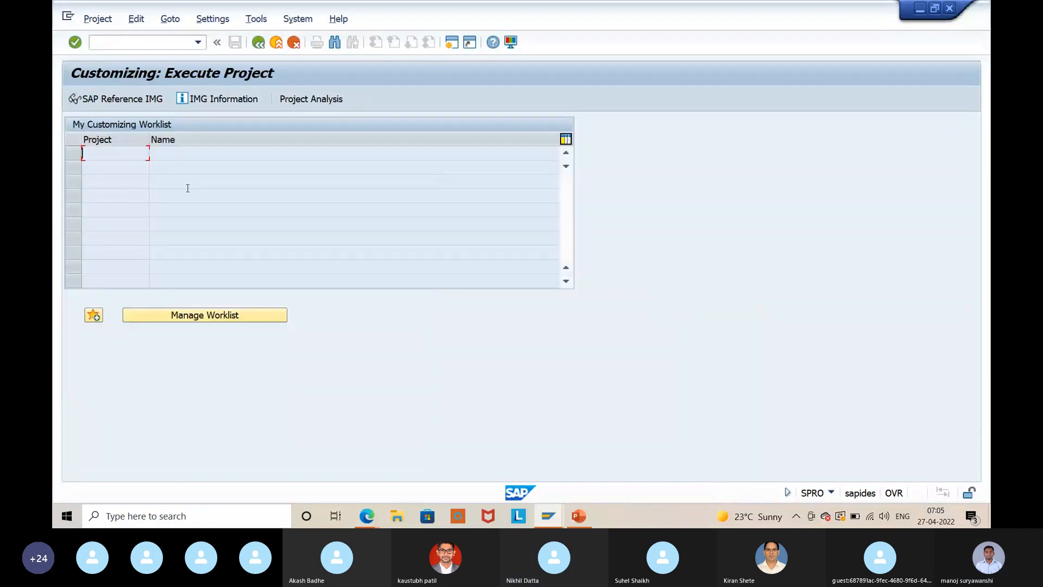
left_click(108, 102)
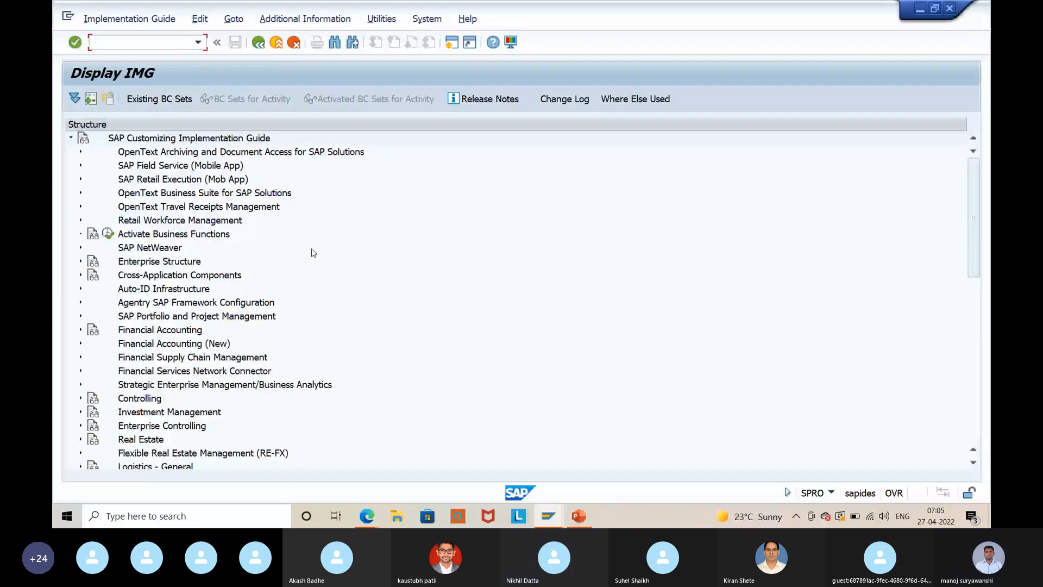
- Expand Enterprise Structure, Definition and Financial Accounting in the implementation guide
left_click(81, 261)
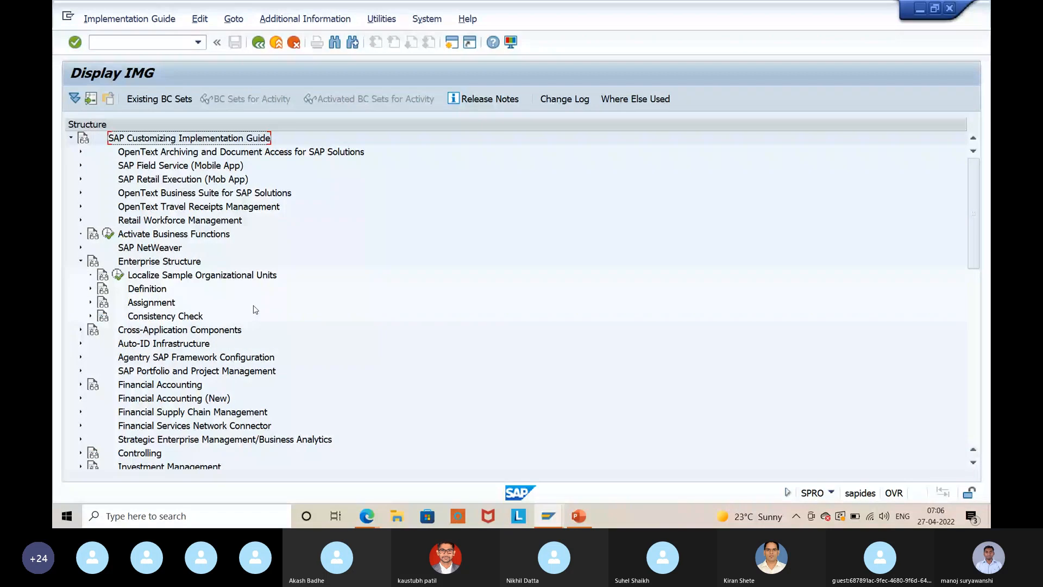
left_click(90, 289)
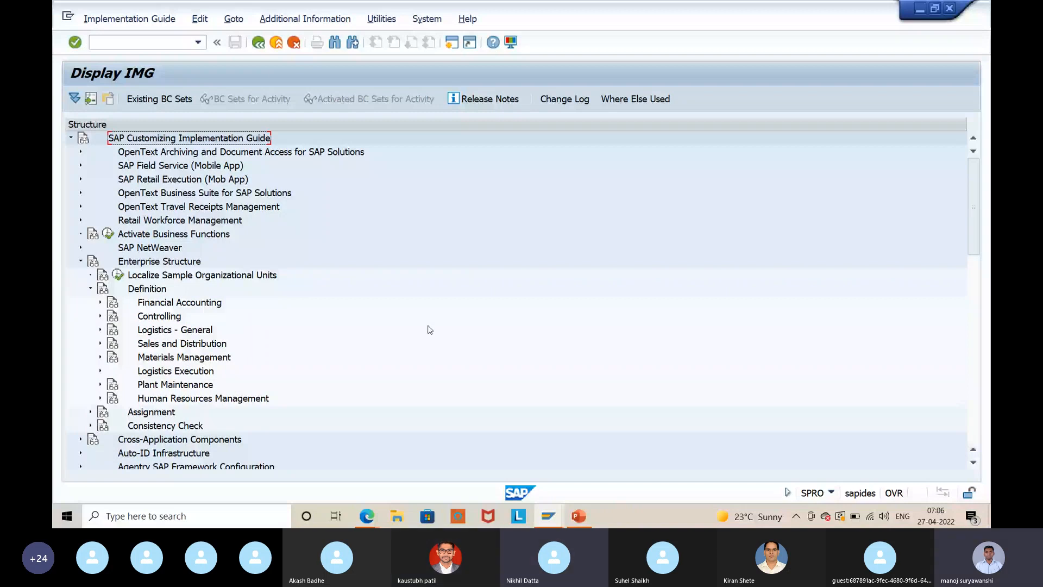
left_click(100, 302)
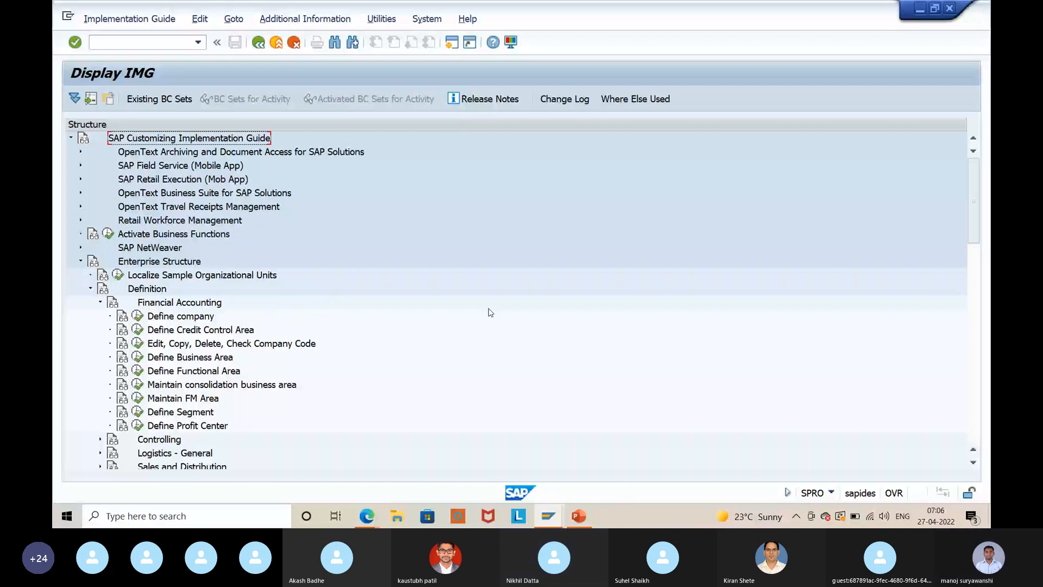
left_click(137, 343)
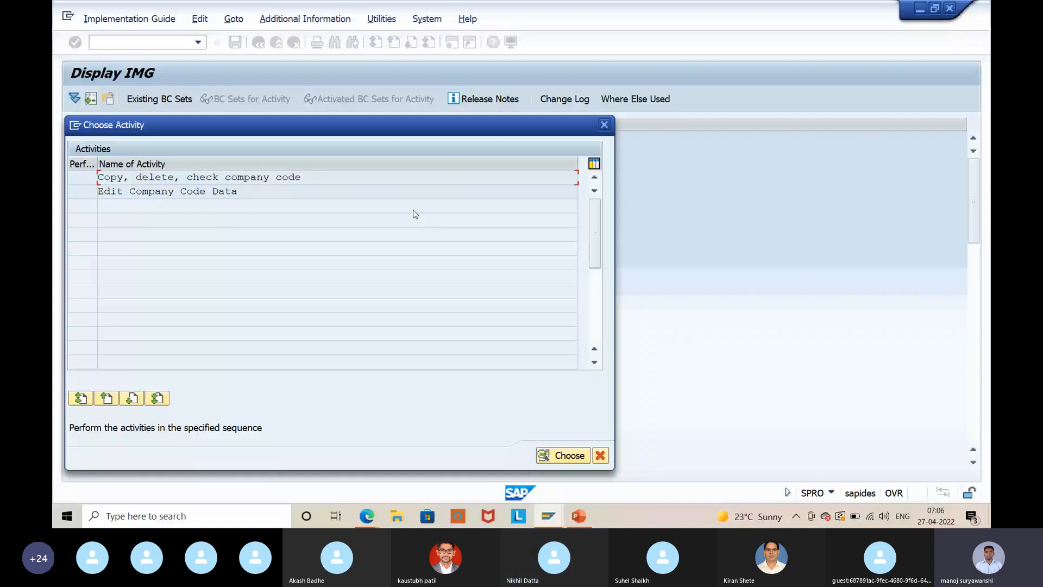
left_click(605, 125)
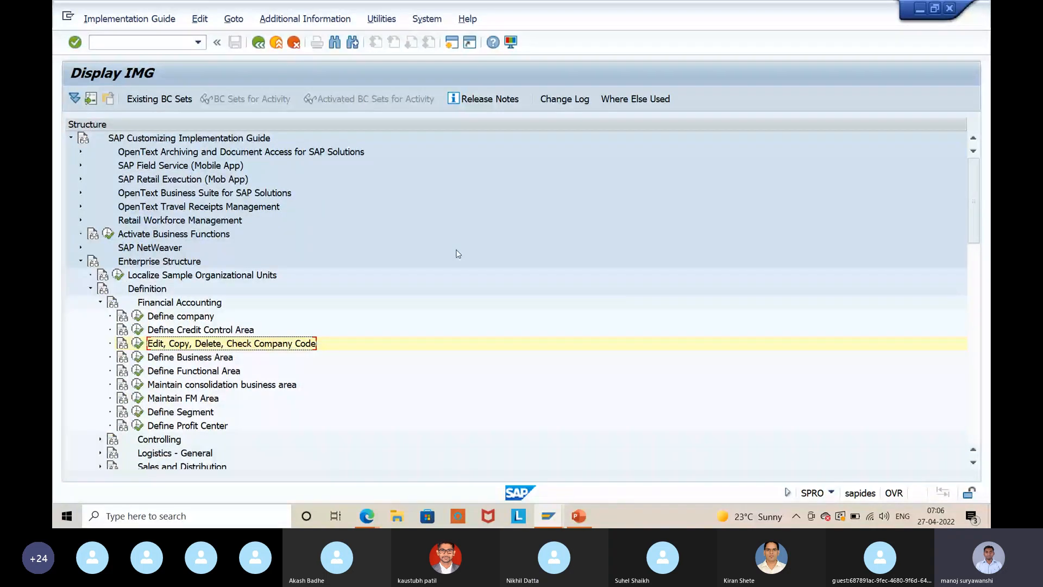
left_click(160, 263)
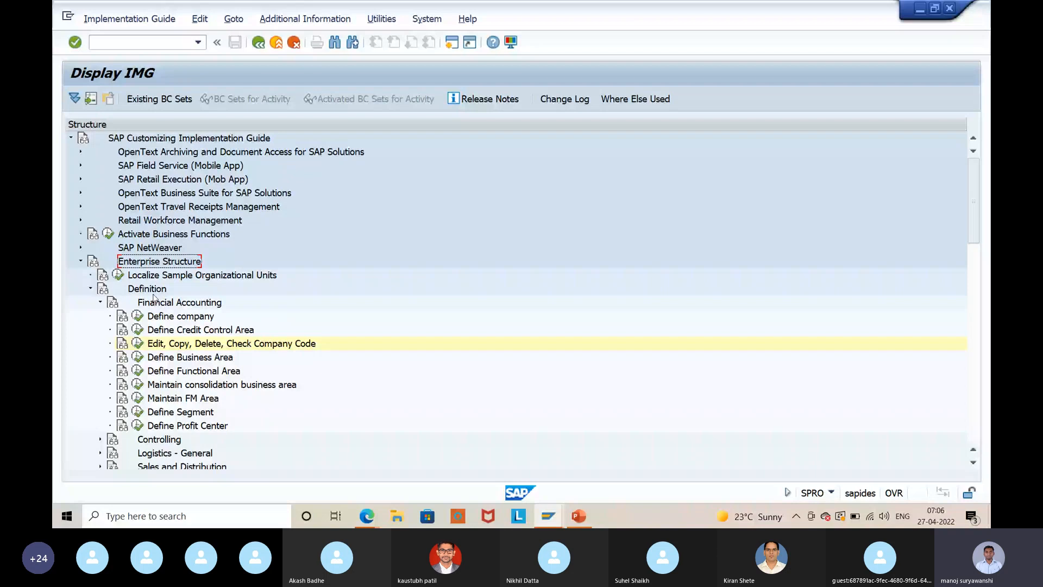
left_click(152, 291)
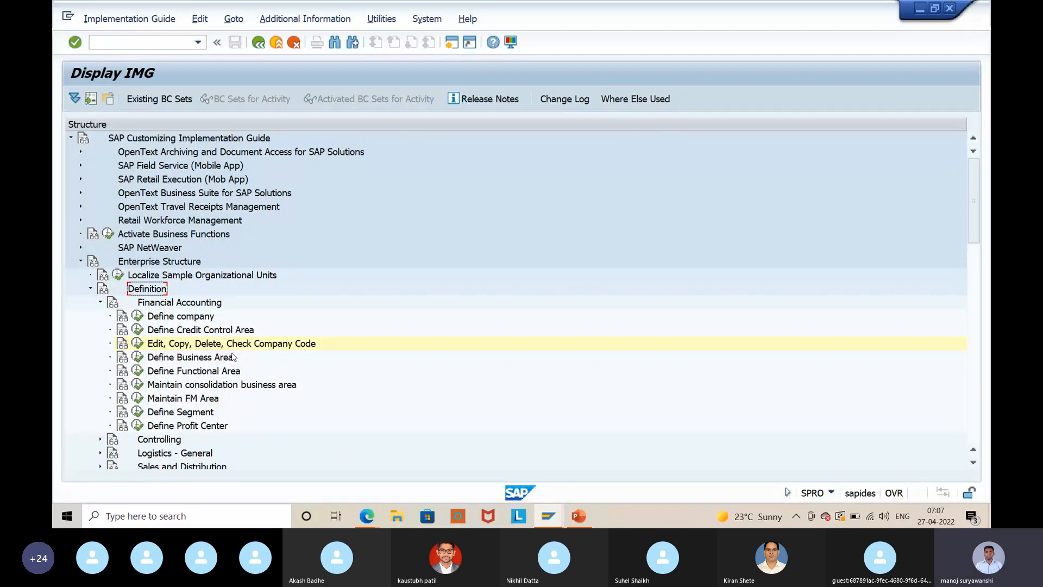
- Open the "Copy, delete, check company code" activity of Edit, Copy, Delete, Check Company Code
left_click(140, 344)
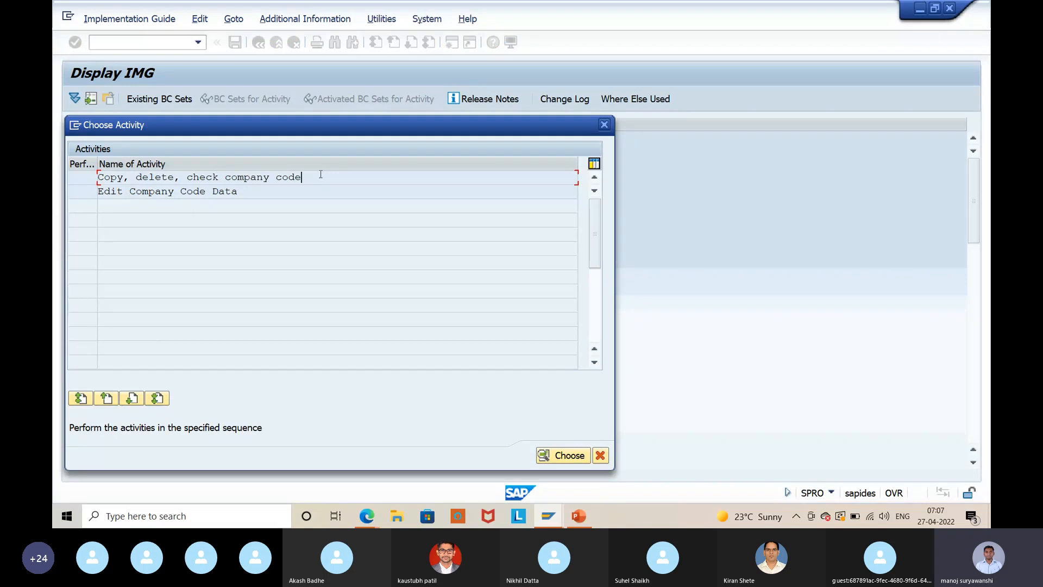
double_click(320, 176)
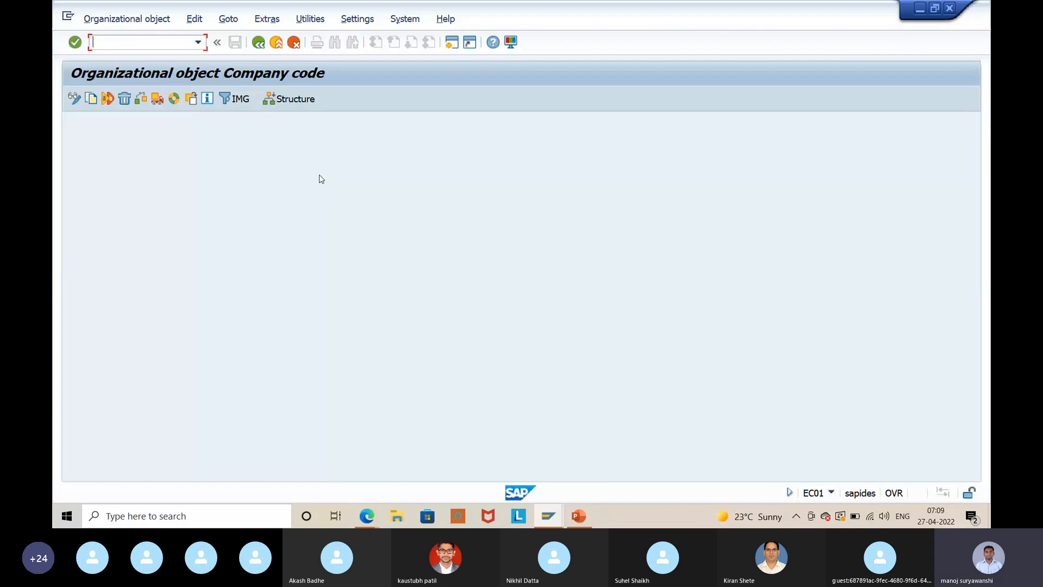
- Start copying a company code and pick 4300 BestRun India as the source from the value list
left_click(91, 101)
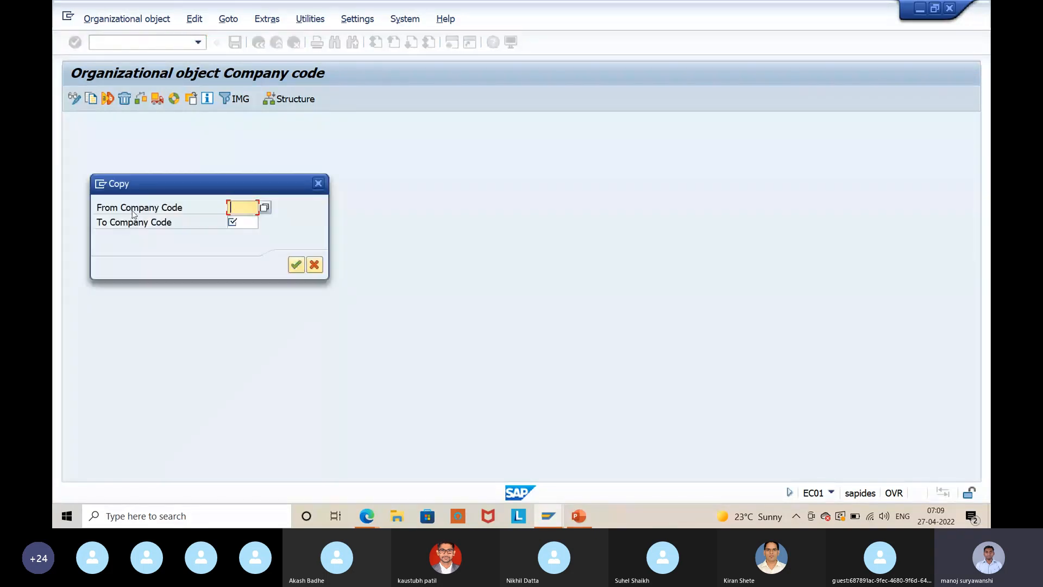
left_click(194, 206)
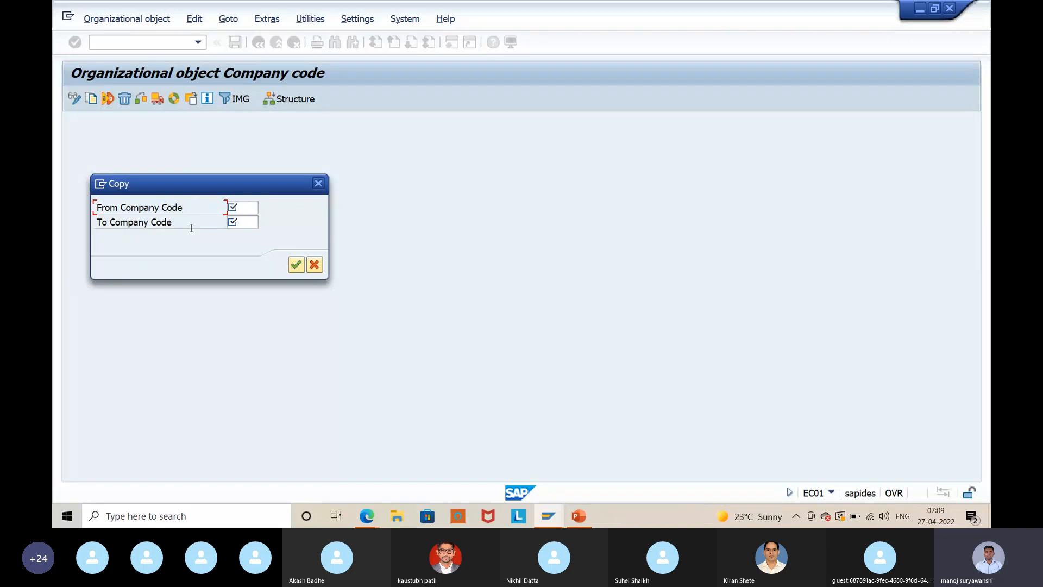
left_click(233, 221)
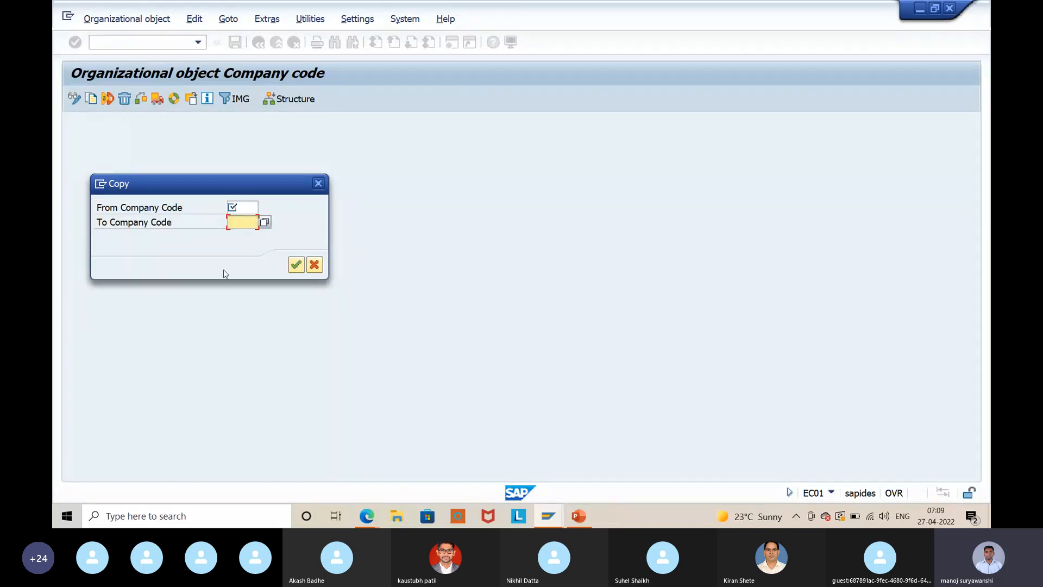
left_click(251, 209)
left_click(266, 208)
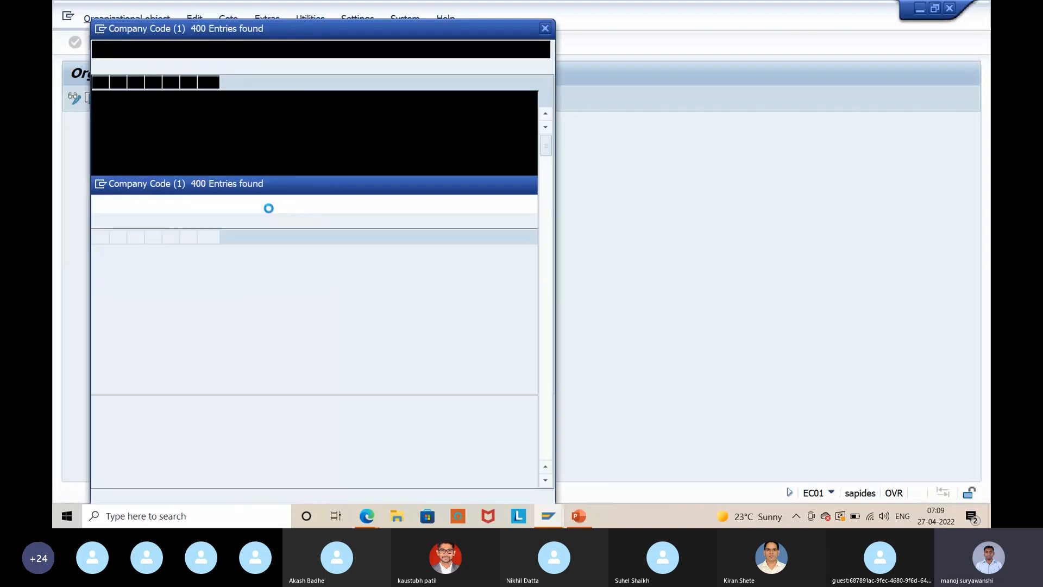
scroll(228, 317, "down", 6)
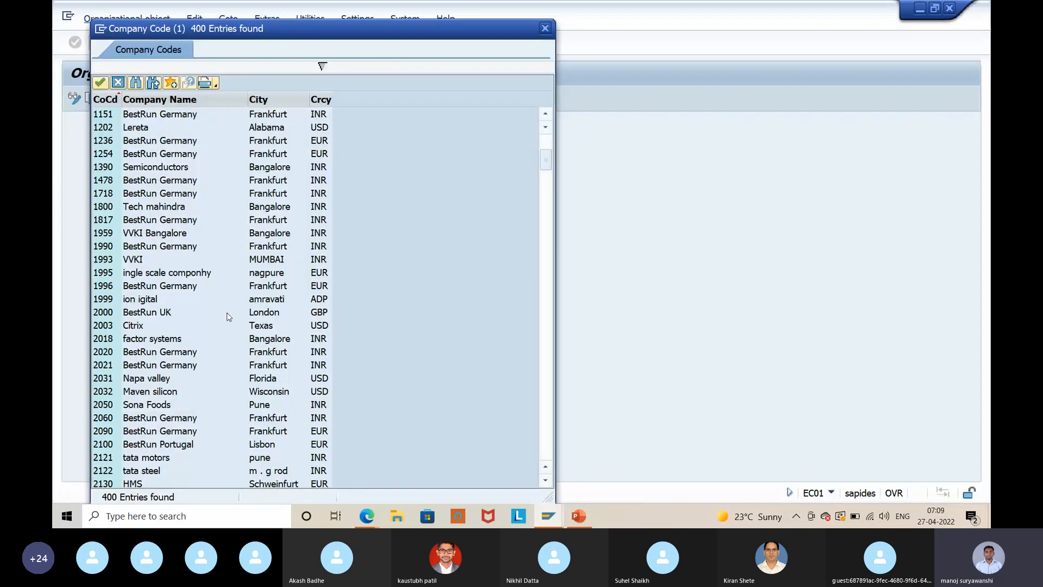
scroll(228, 317, "down", 13)
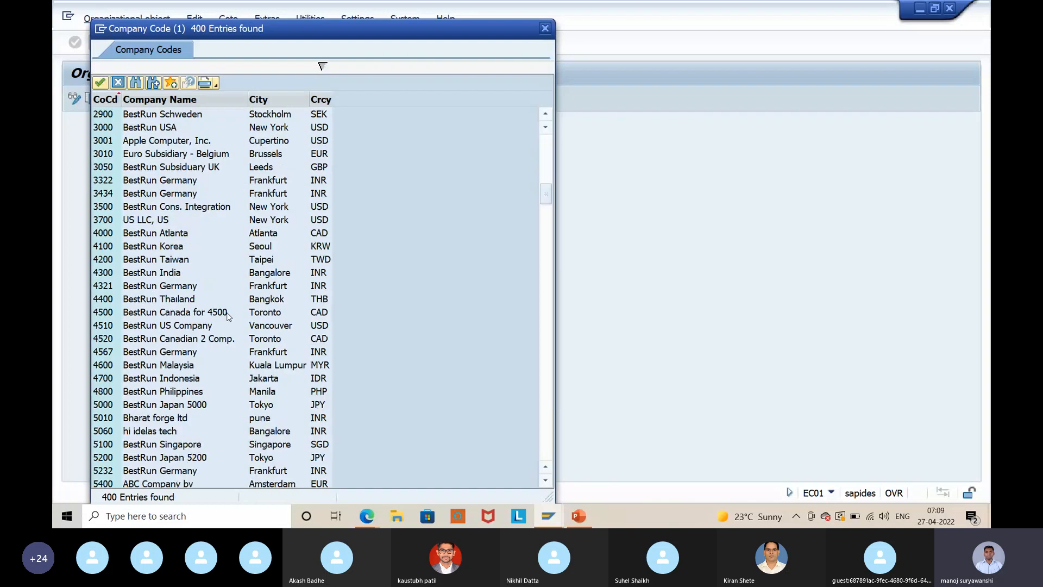
left_click(98, 277)
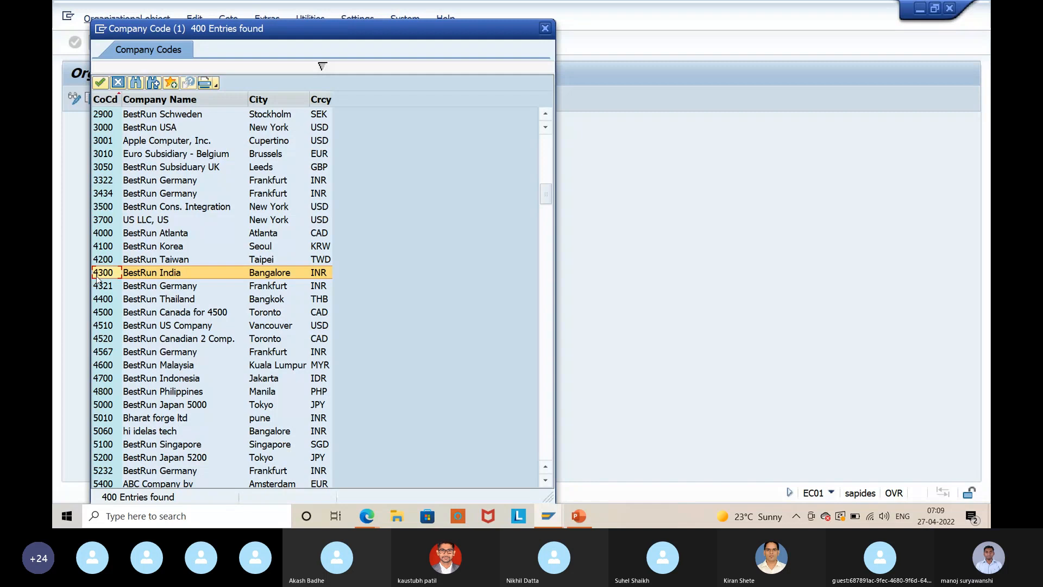
double_click(99, 273)
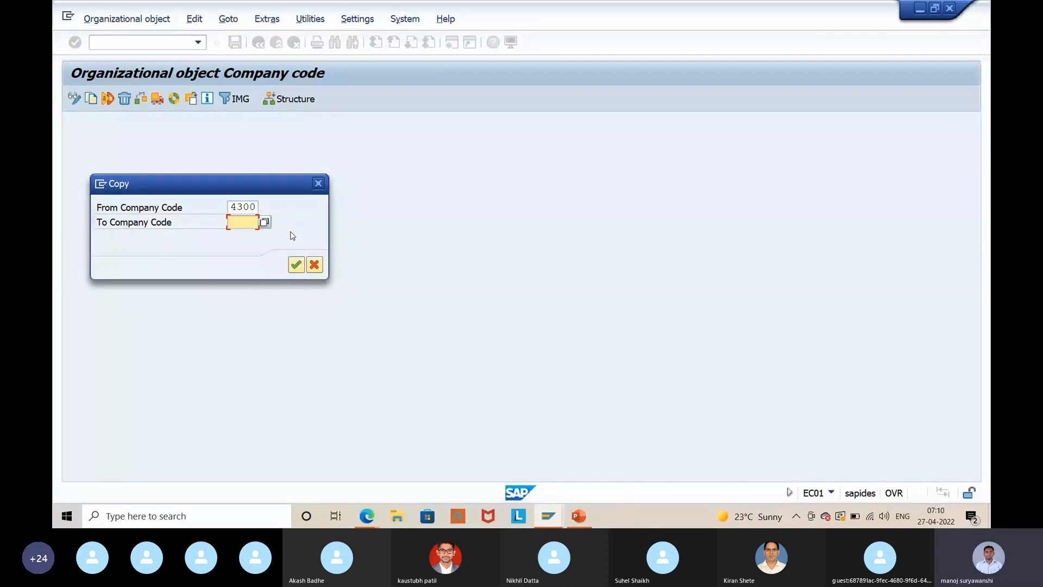
- Set the target company code to ISB9 and confirm the copy
type("IS")
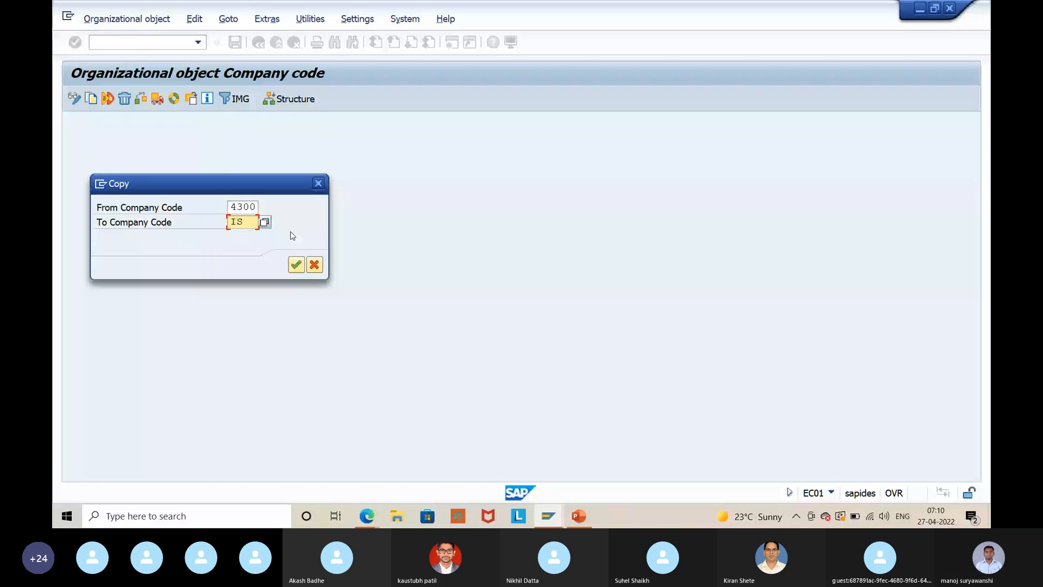
type("B9")
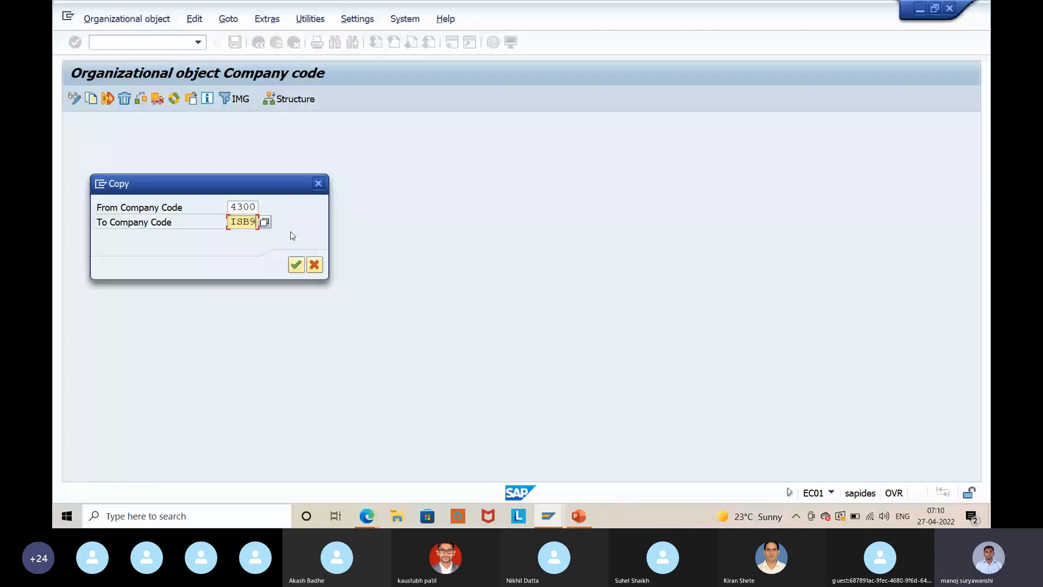
left_click(296, 265)
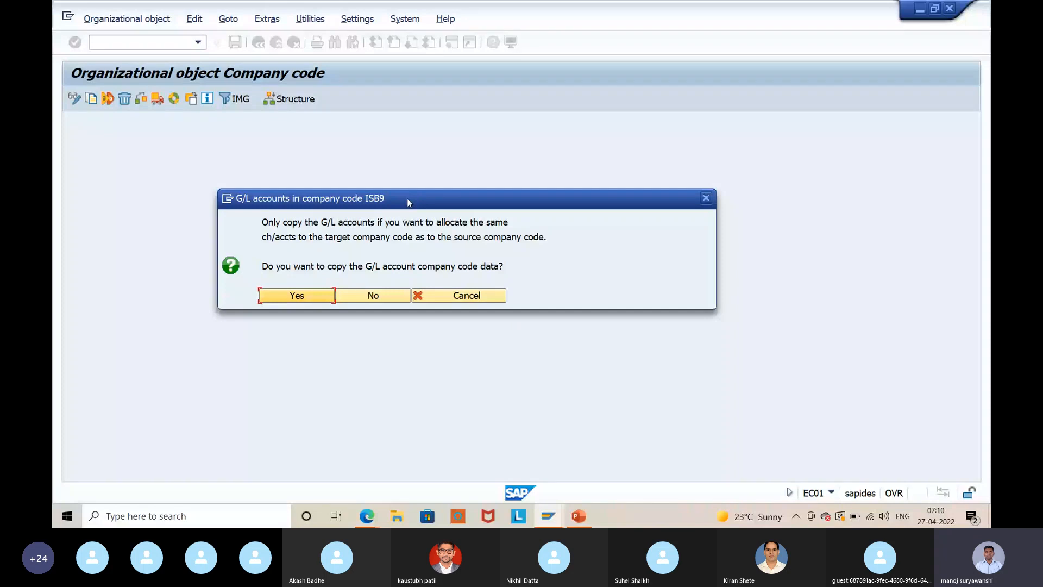
- Read the G/L accounts question for company code ISB9 and agree to copy the G/L account company code data
left_click(473, 232)
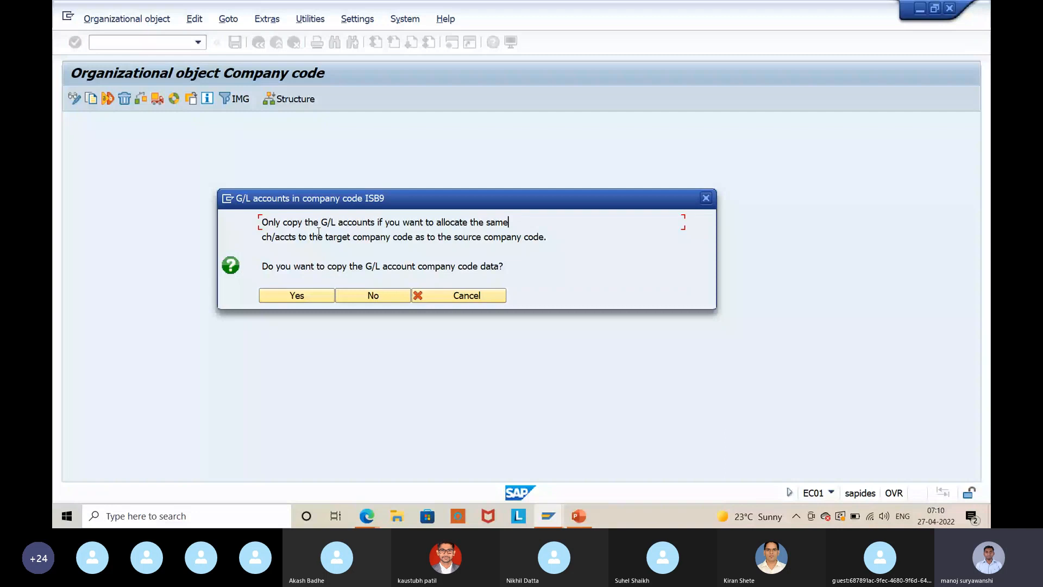
left_click(525, 237)
left_click_drag(454, 203, 447, 172)
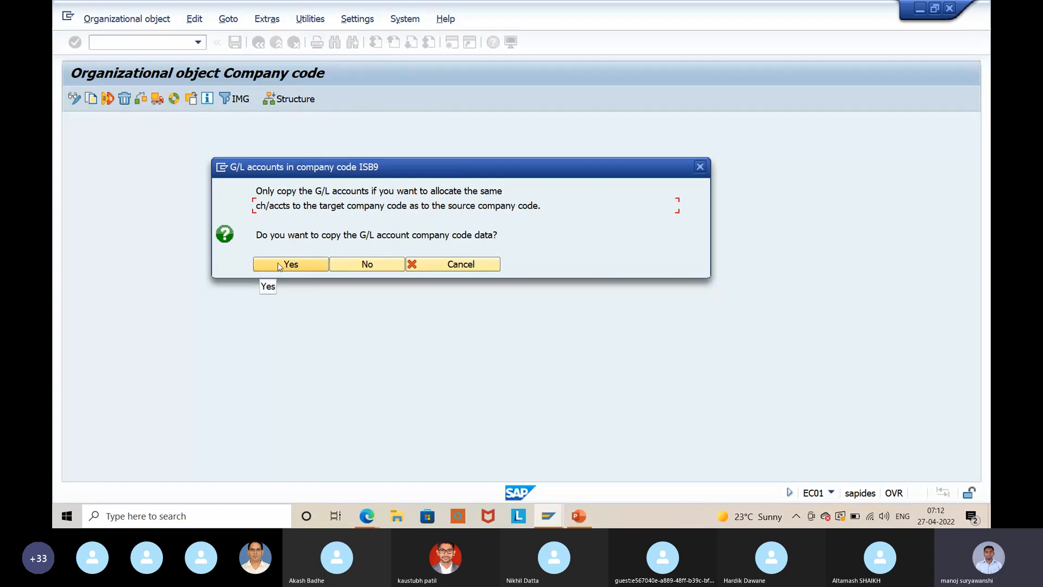
left_click_drag(300, 241, 509, 245)
left_click(510, 251)
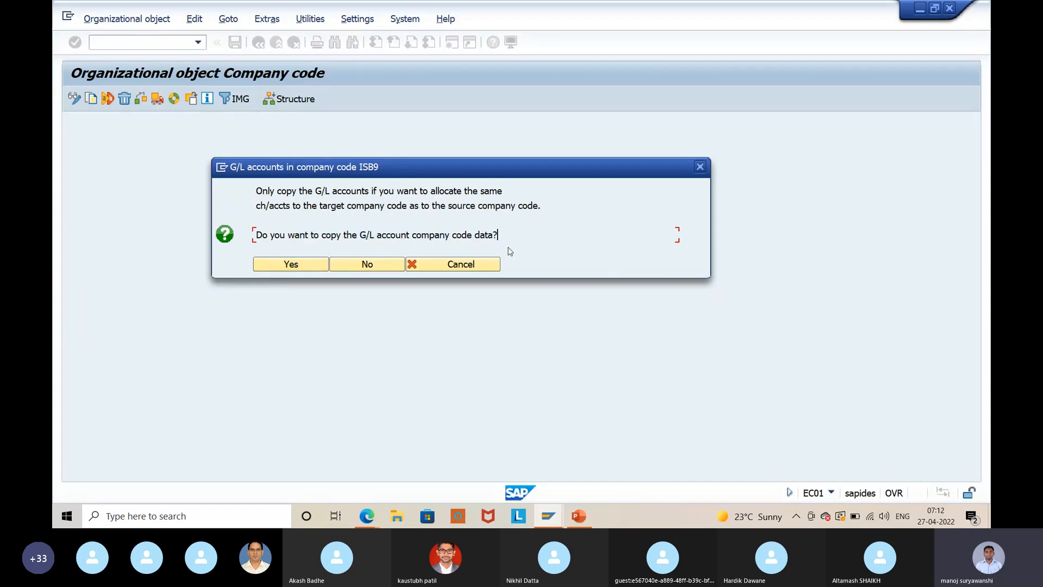
left_click(278, 262)
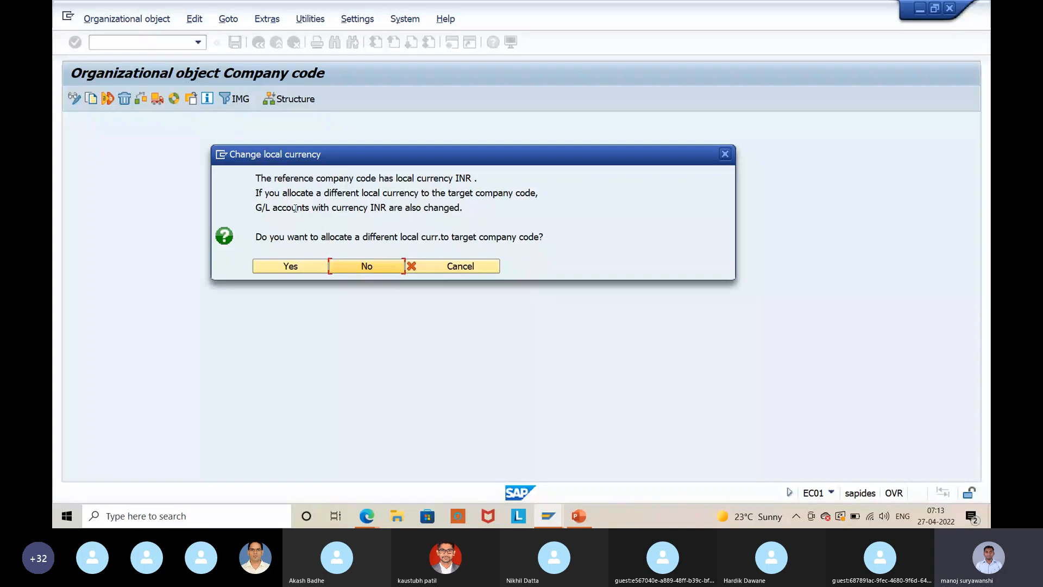
- Decline allocating a different local currency to the target company code
left_click_drag(439, 237, 552, 236)
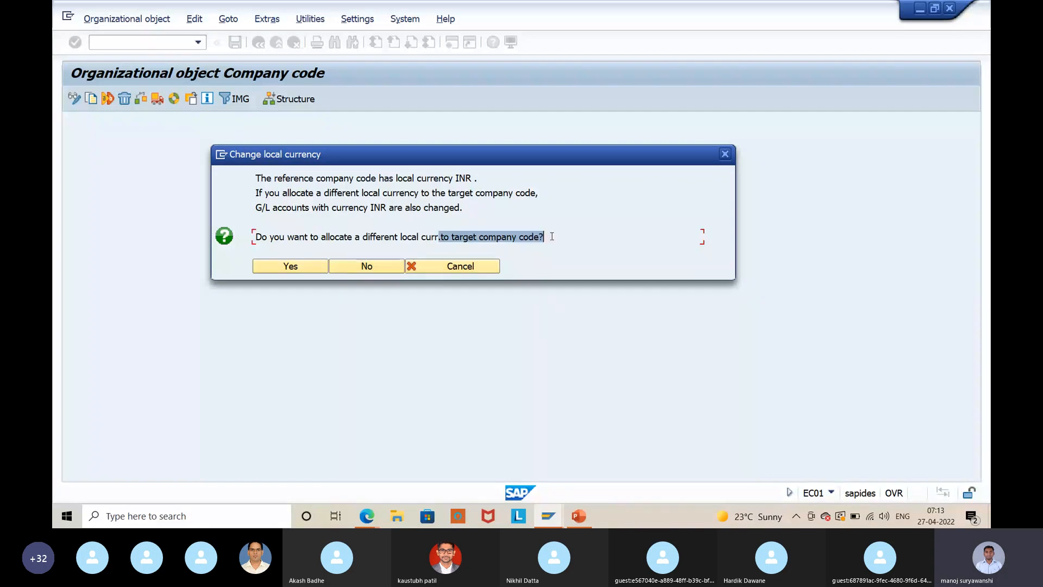
left_click(536, 237)
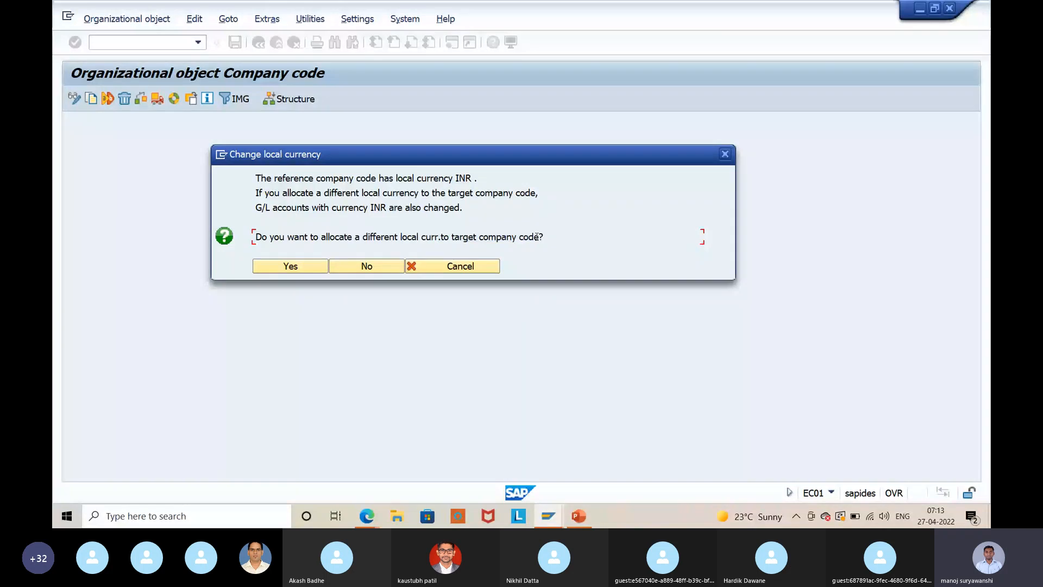
left_click(343, 274)
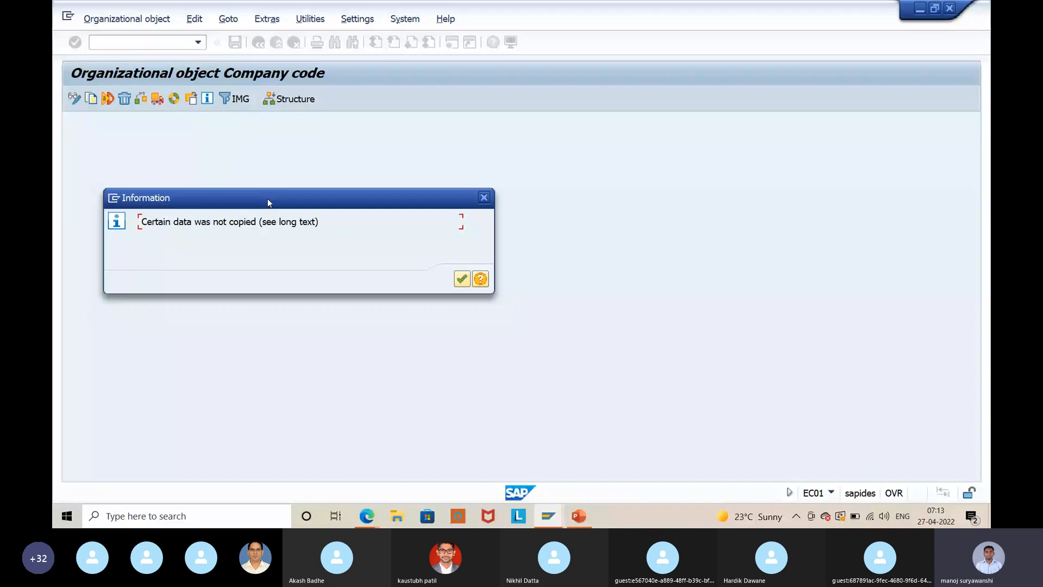
- Acknowledge the notices on uncopied data and on transporting number ranges and addresses, and reposition the Customizing request prompt
key("Return")
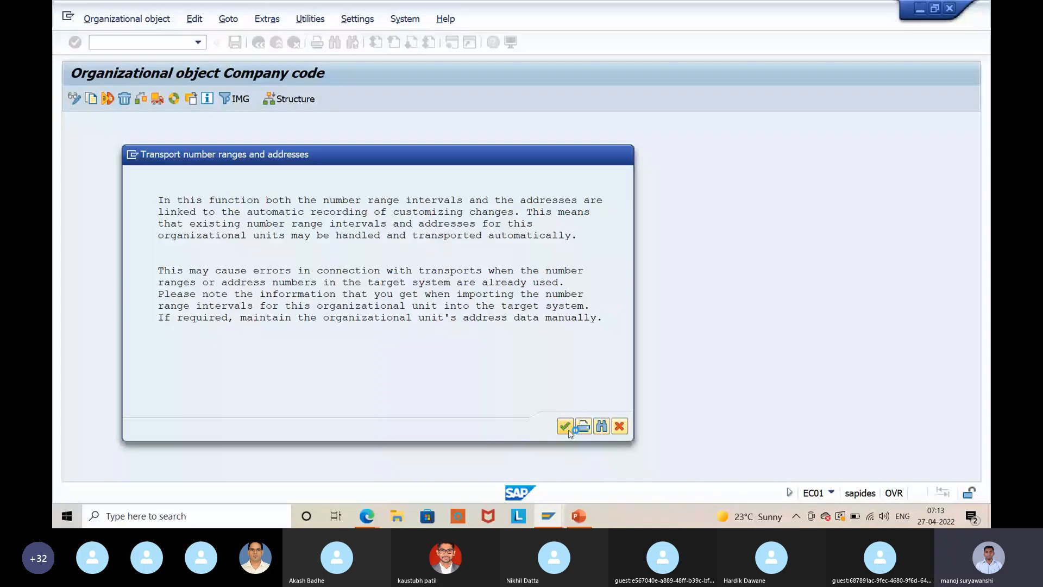
left_click(567, 427)
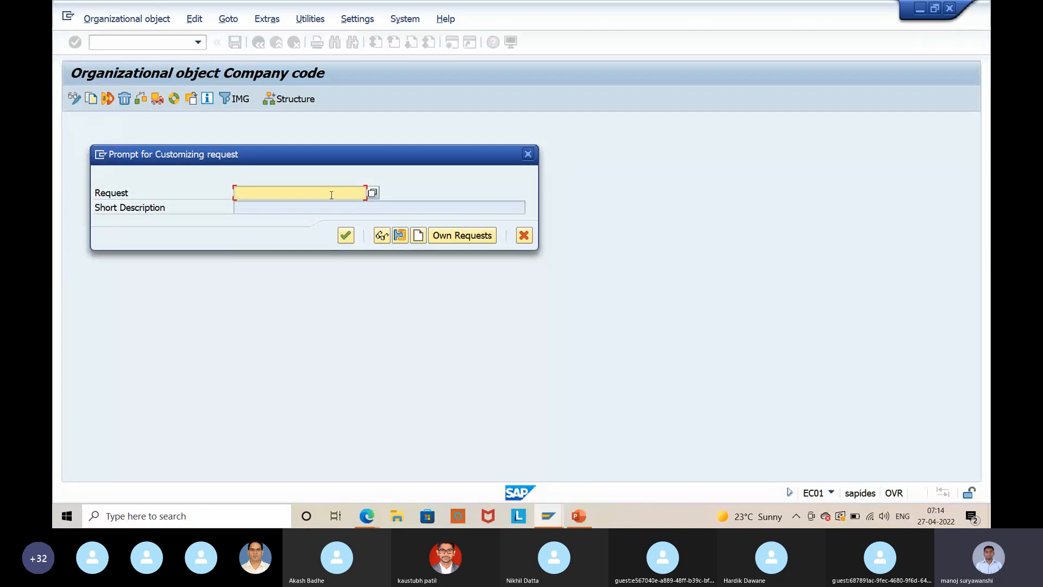
left_click_drag(160, 155, 309, 216)
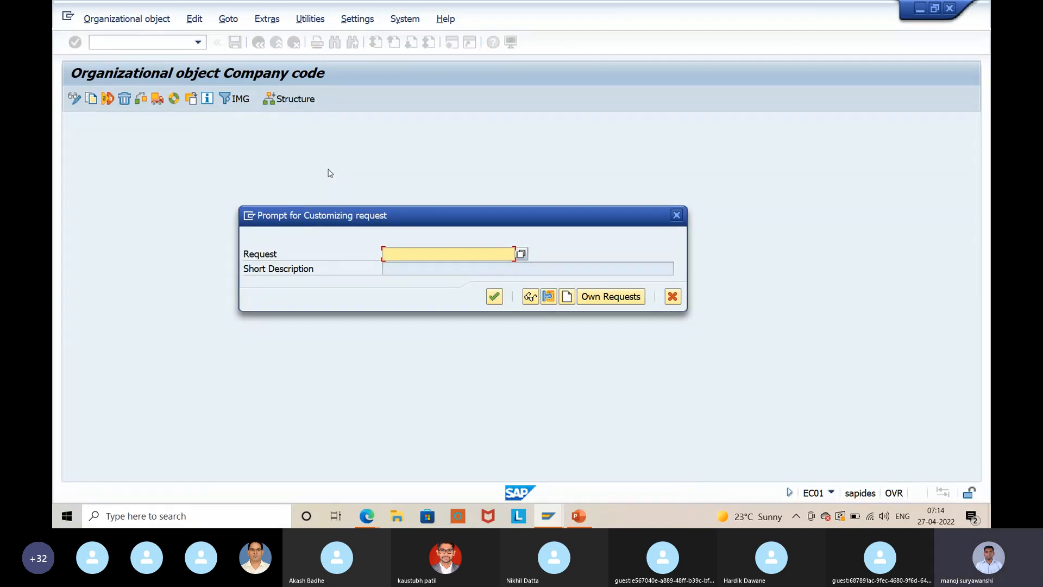
- Create a new Customizing request and give it the short description "Company code ISB9 COnfig"
left_click(567, 296)
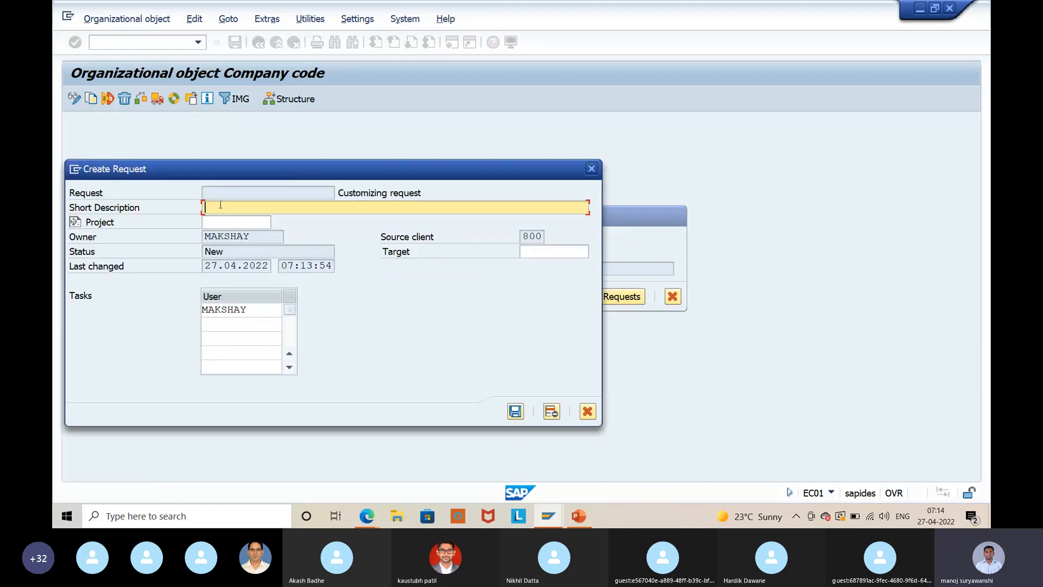
left_click_drag(173, 174, 343, 141)
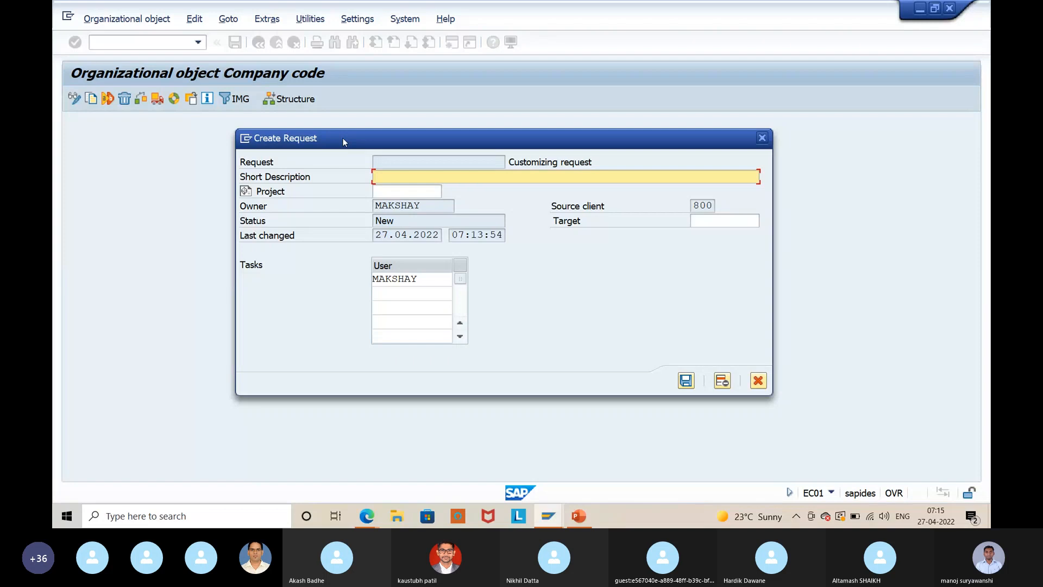
type("Co")
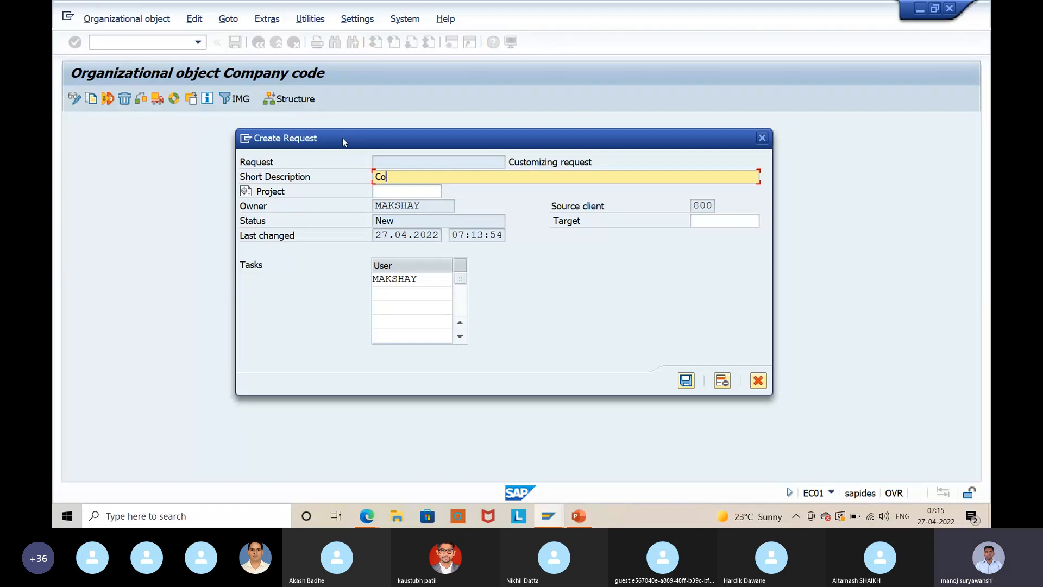
type("mpany")
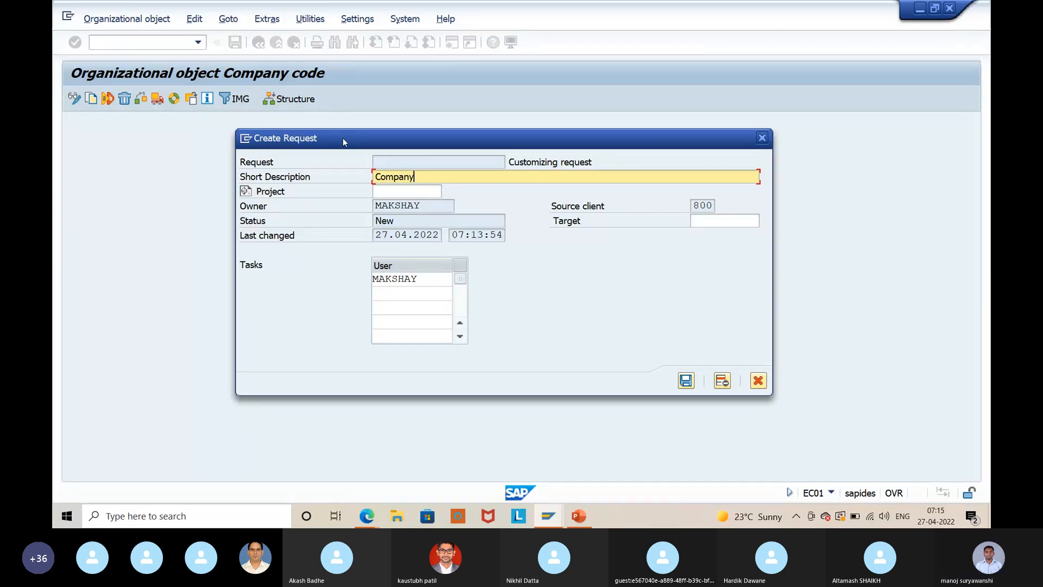
type(" code ISB9 COnfig")
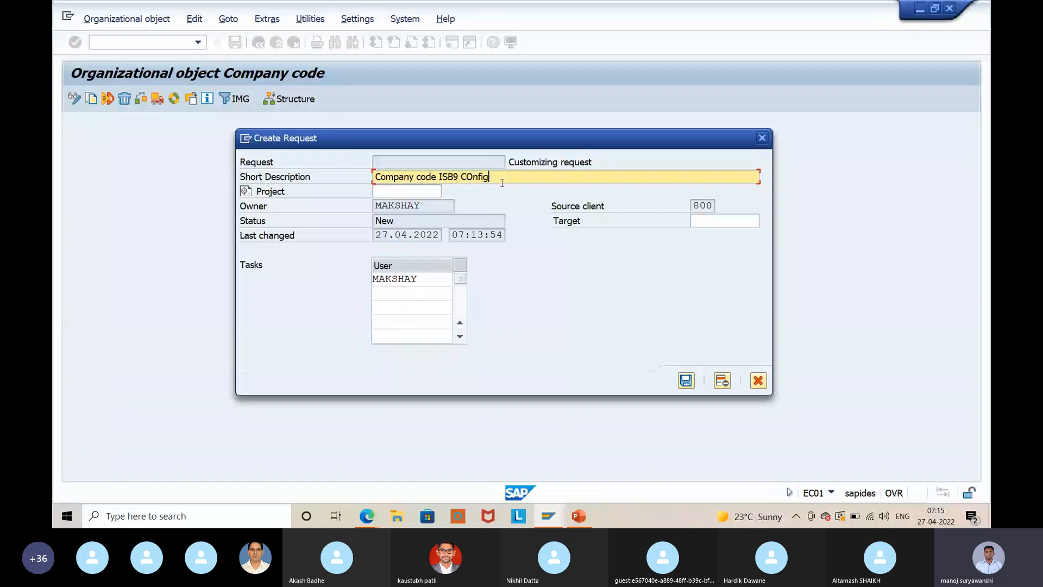
left_click_drag(502, 183, 369, 172)
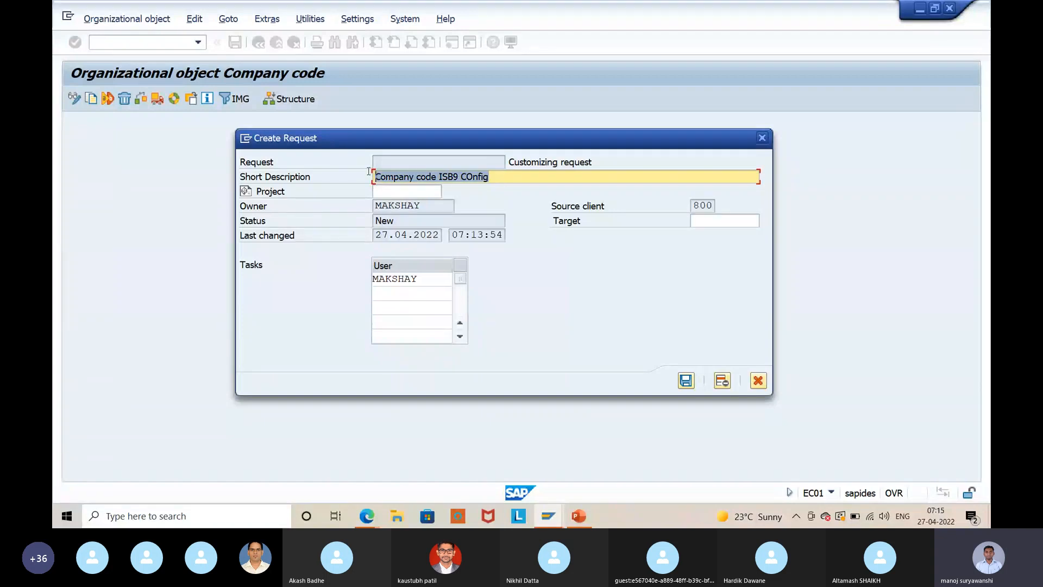
left_click(369, 172)
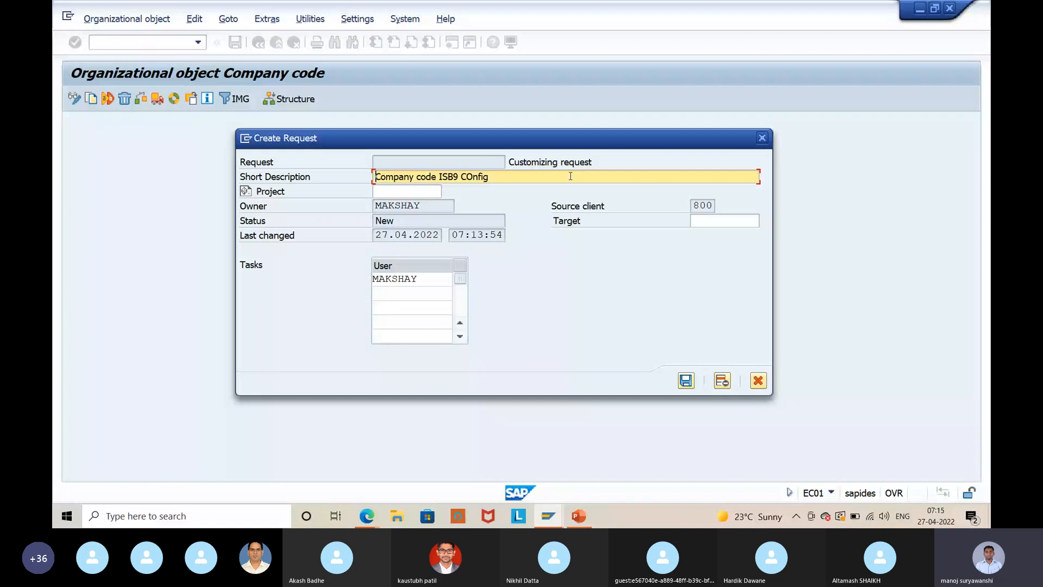
left_click_drag(421, 205, 381, 204)
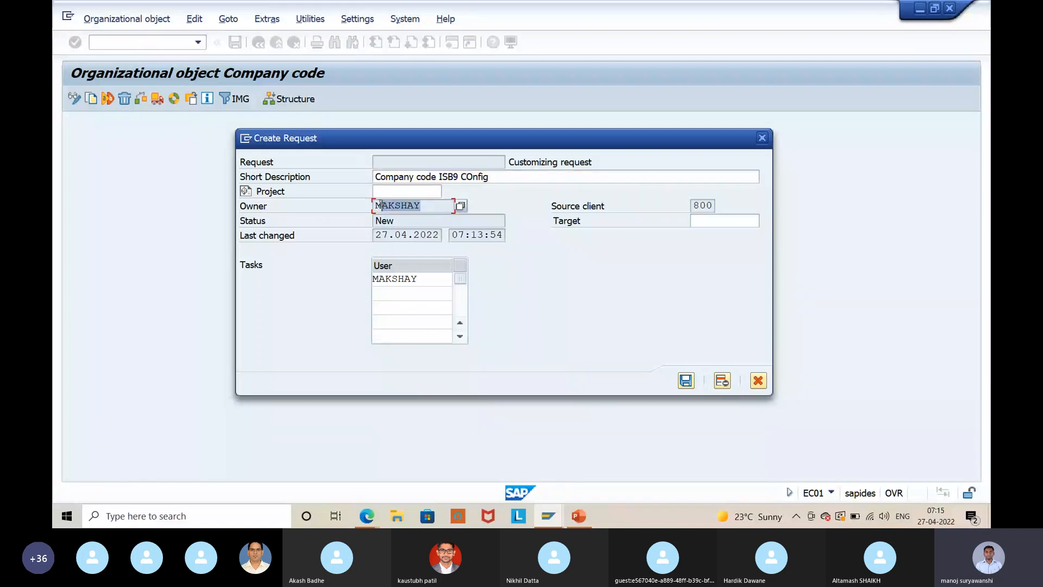
left_click(377, 221)
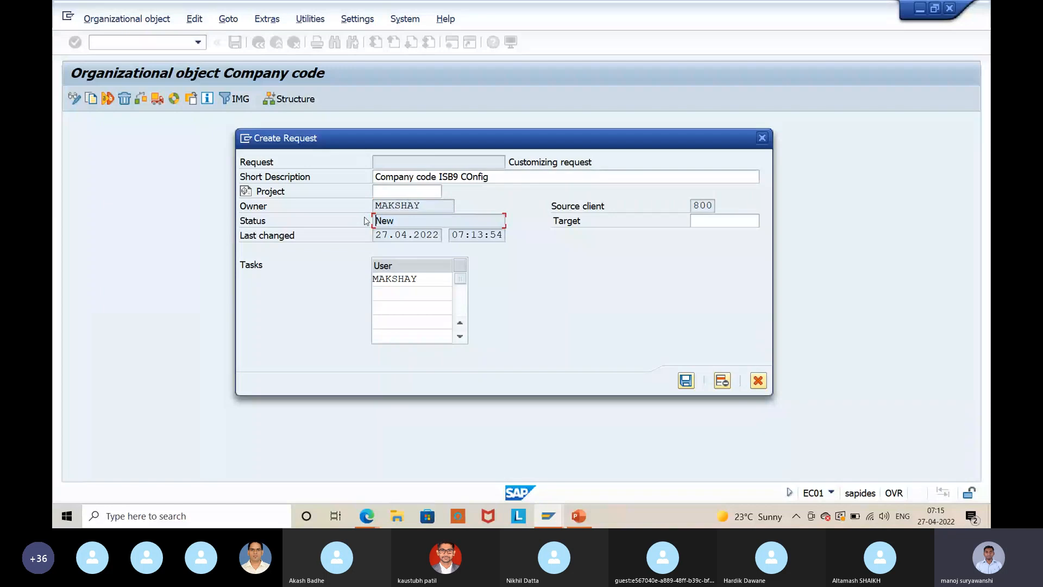
left_click(367, 515)
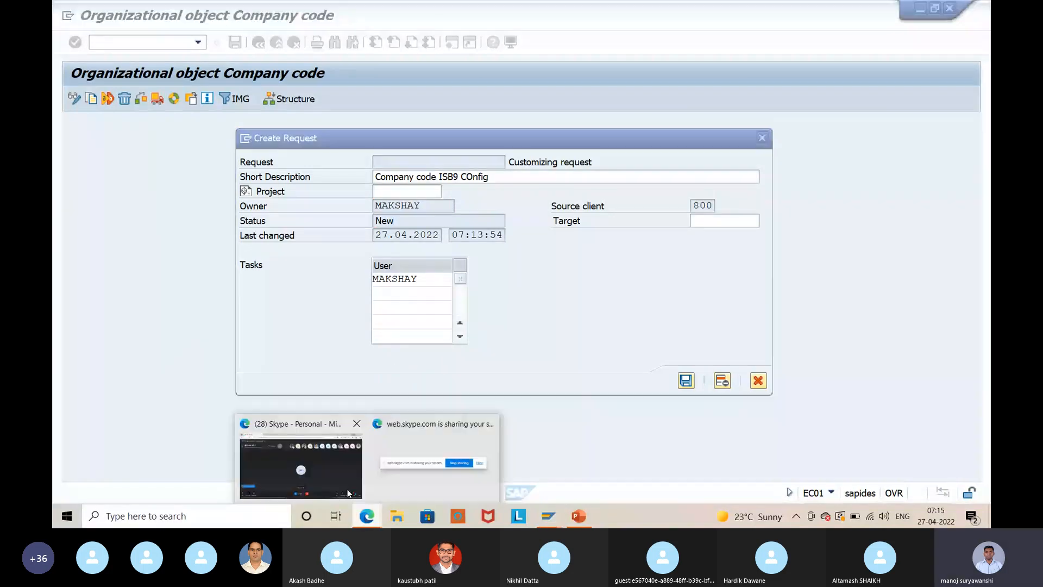
left_click(334, 471)
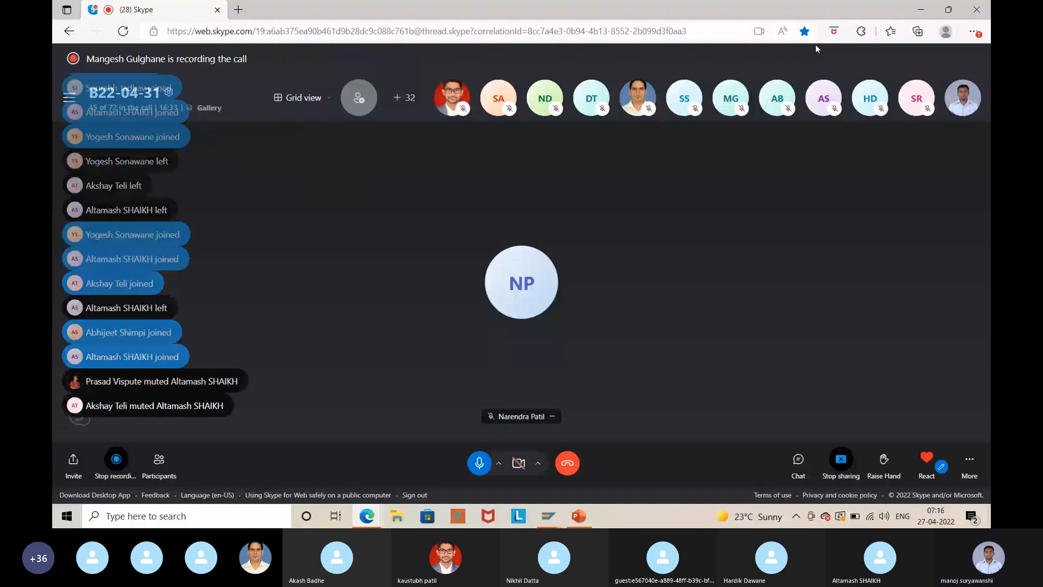
left_click(924, 8)
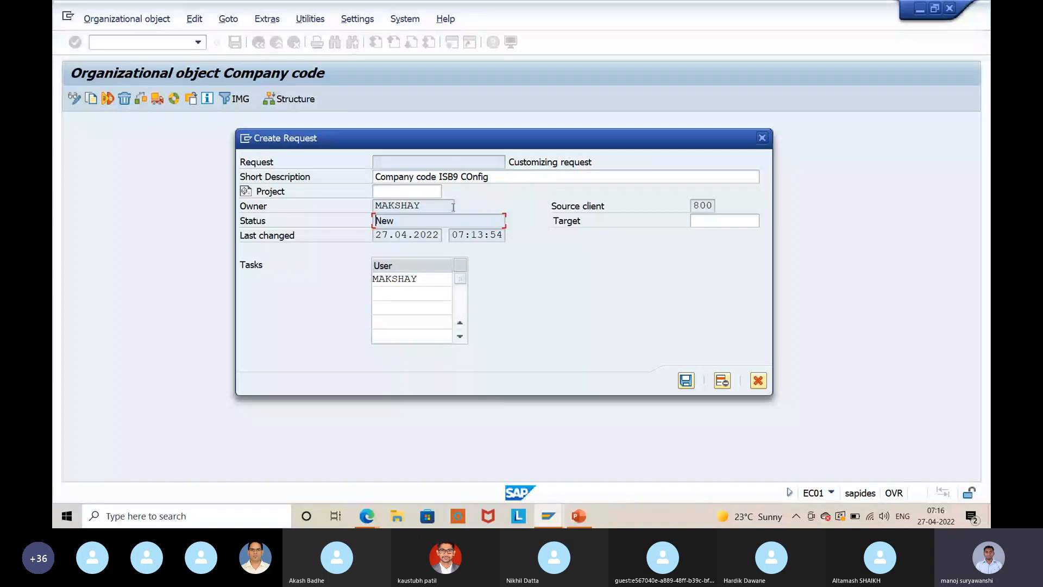
- Review the owner, last changed date and source client of the new Customizing request, and save it
left_click_drag(453, 207, 367, 204)
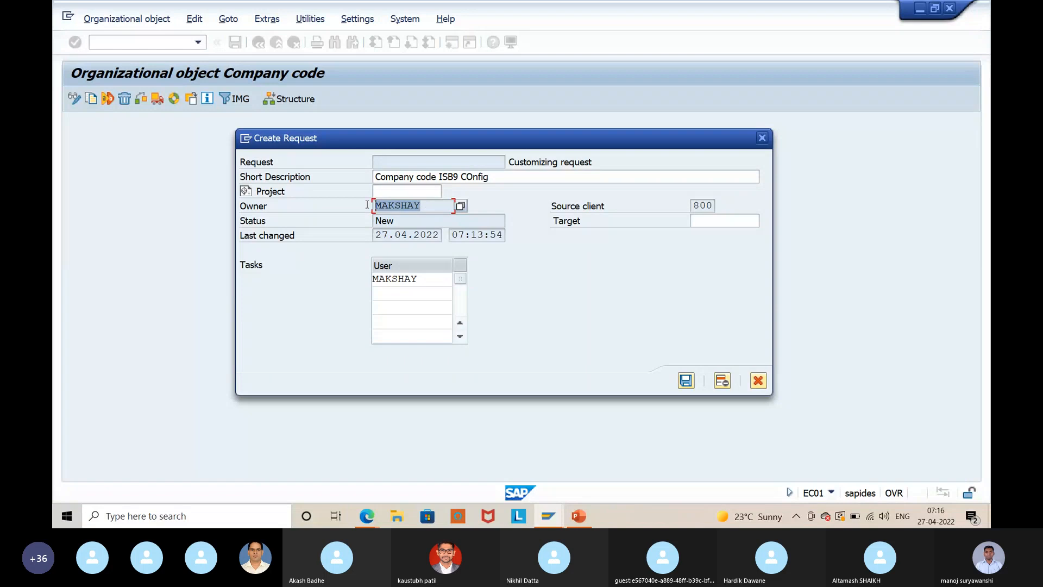
left_click(382, 207)
left_click(391, 237)
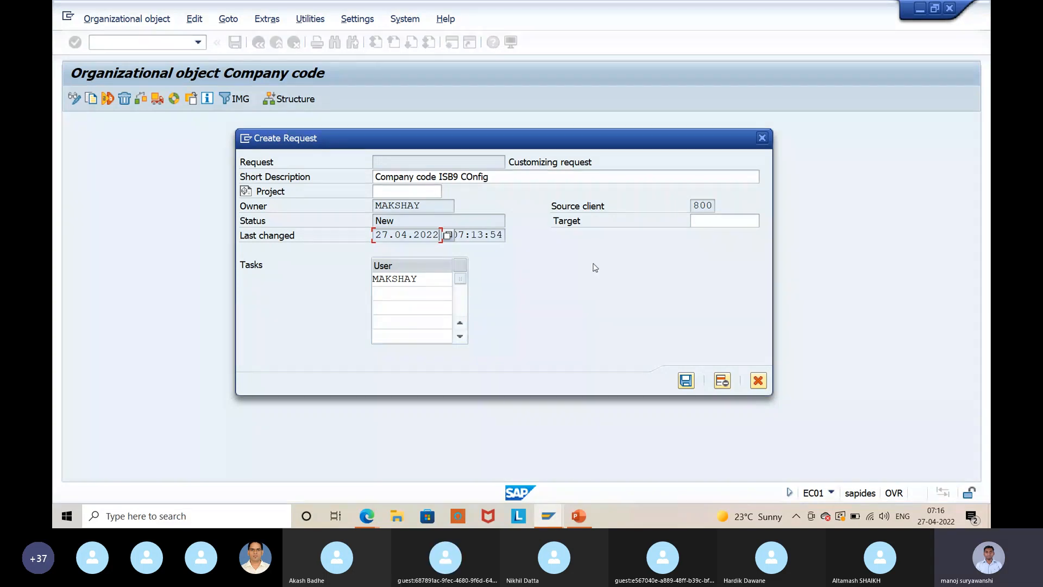
key("Tab")
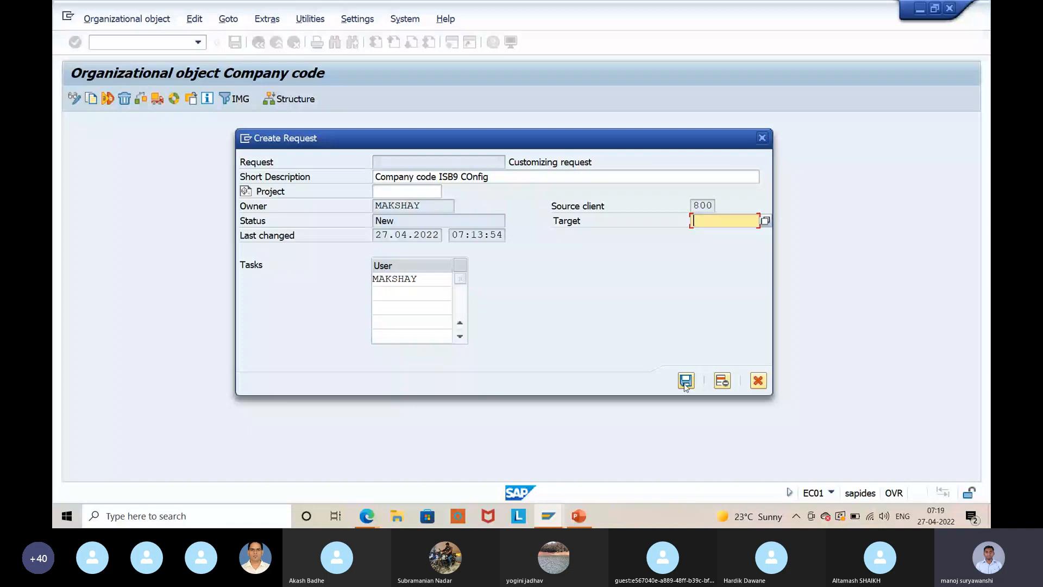
left_click(697, 208)
left_click_drag(694, 208, 717, 209)
left_click(715, 209)
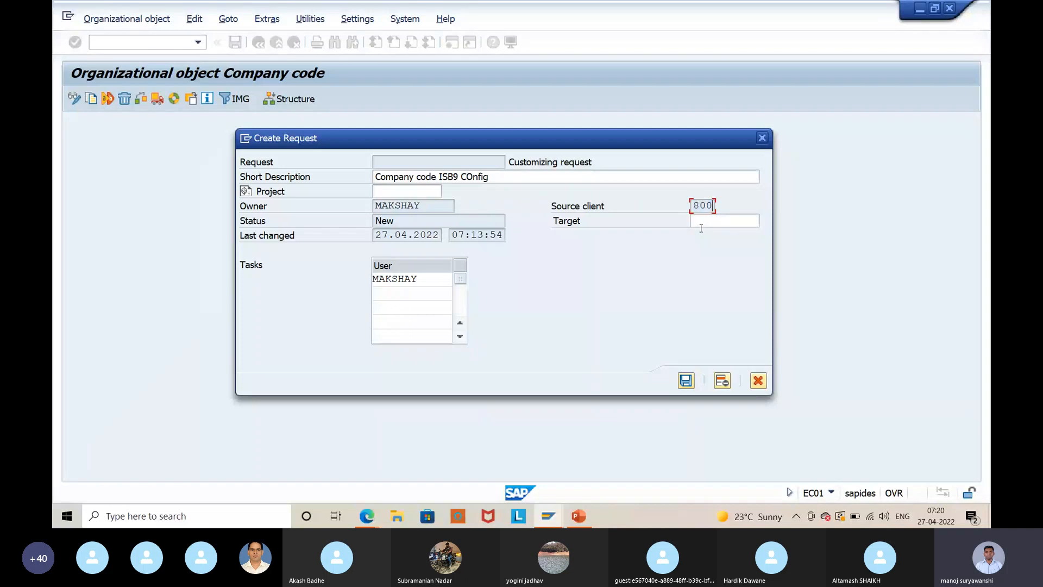
left_click(687, 379)
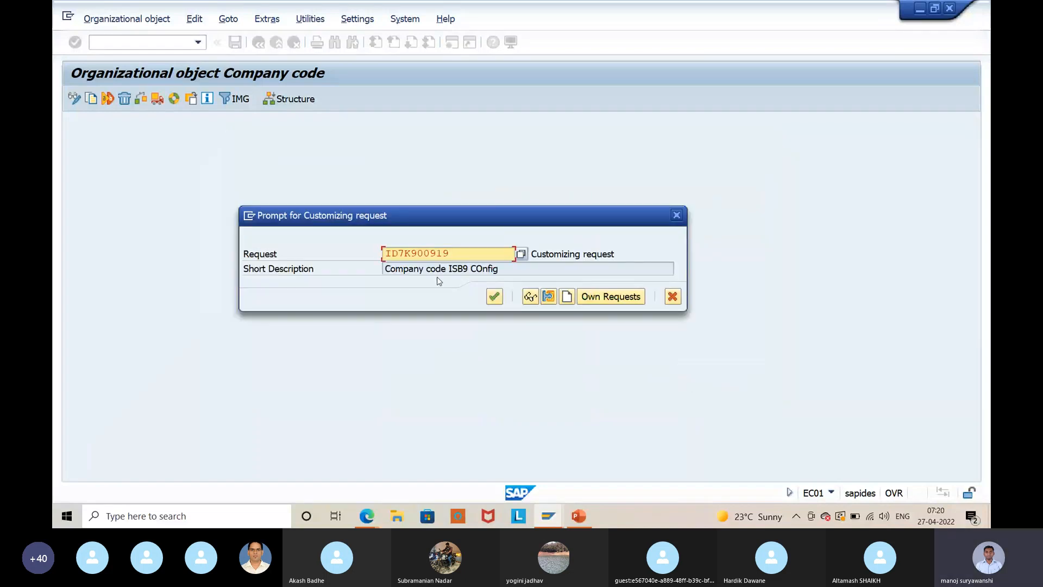
- Confirm the new Customizing request for the company code copy and acknowledge the copy information message
left_click_drag(471, 254, 384, 249)
left_click(385, 250)
left_click_drag(458, 251, 382, 245)
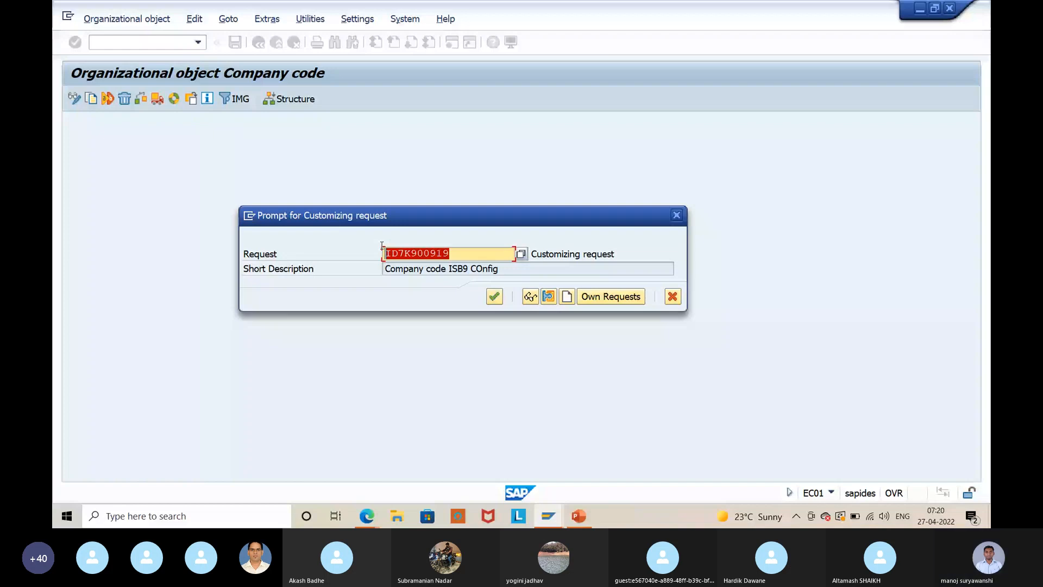
left_click(494, 296)
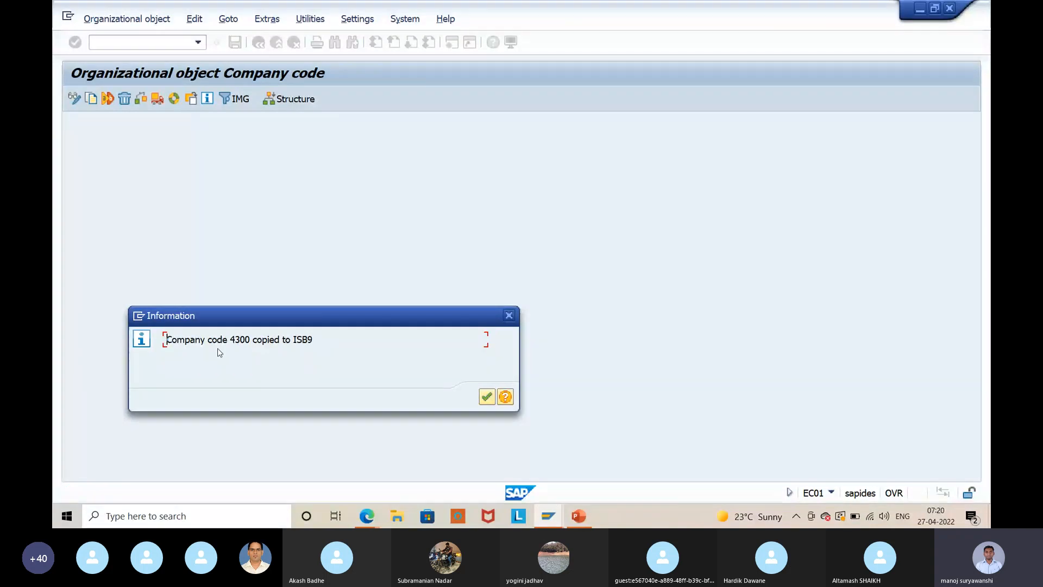
left_click(486, 396)
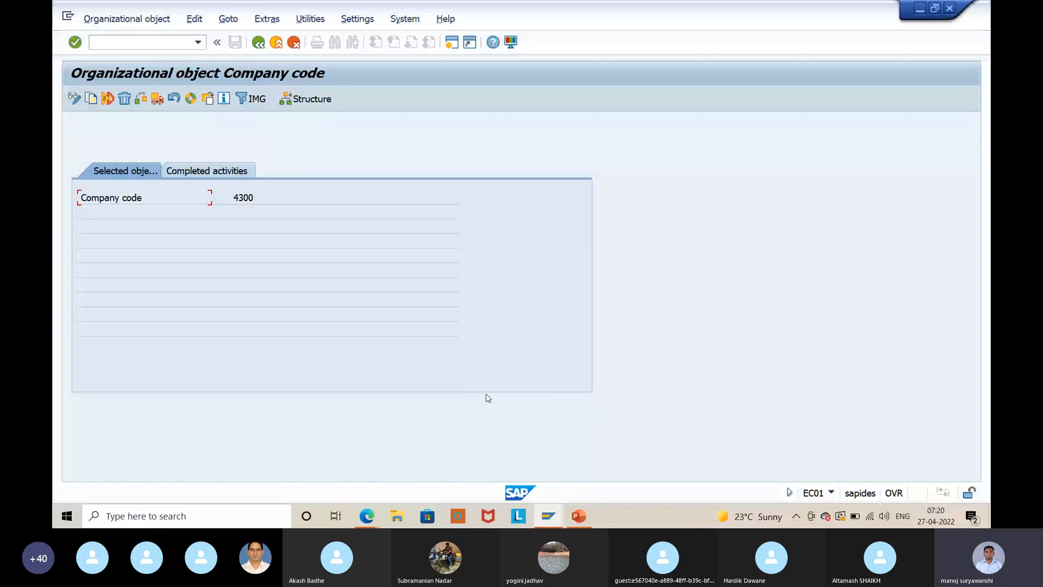
- Return to the activity list, open company code ISB9 in Edit Company Code Data, and check its country, currency and language
left_click(258, 42)
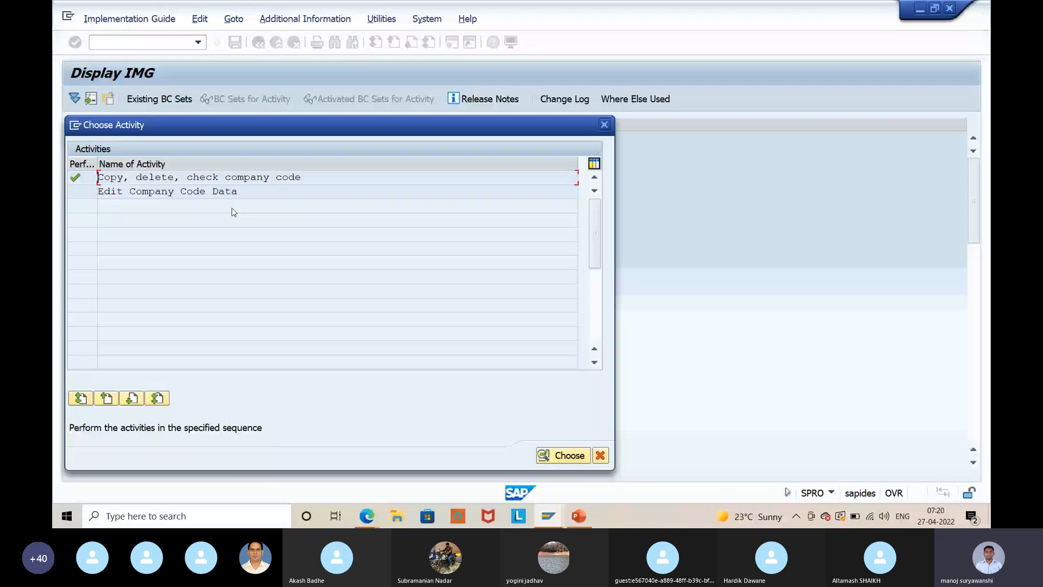
double_click(159, 193)
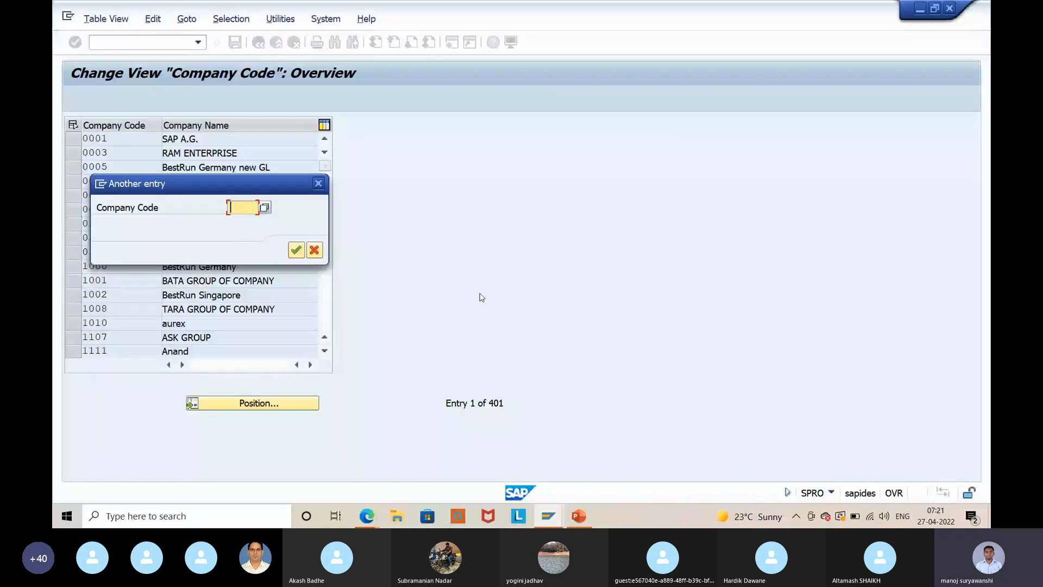
type("isb9")
key("Return")
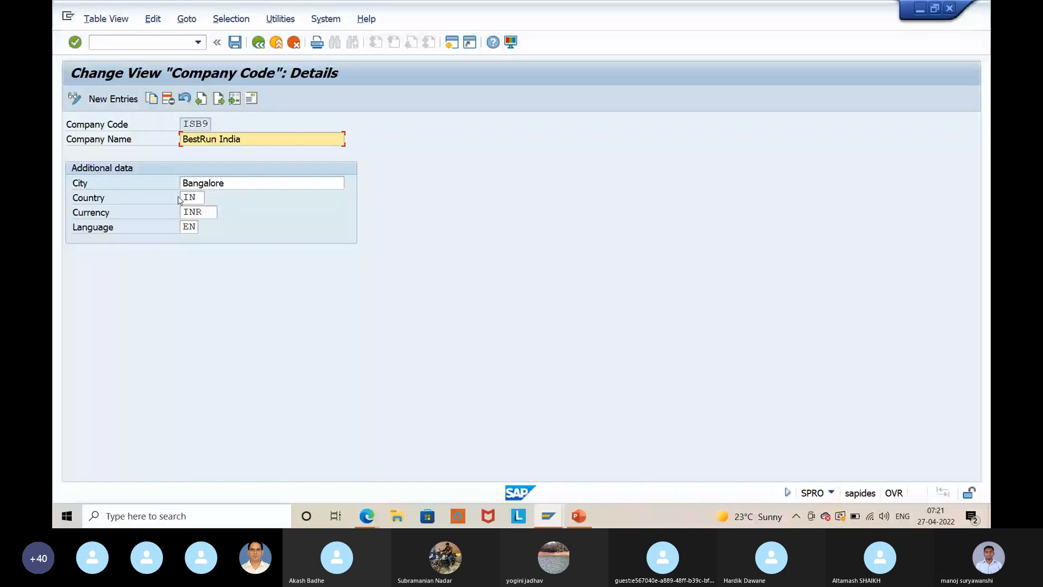
left_click(194, 199)
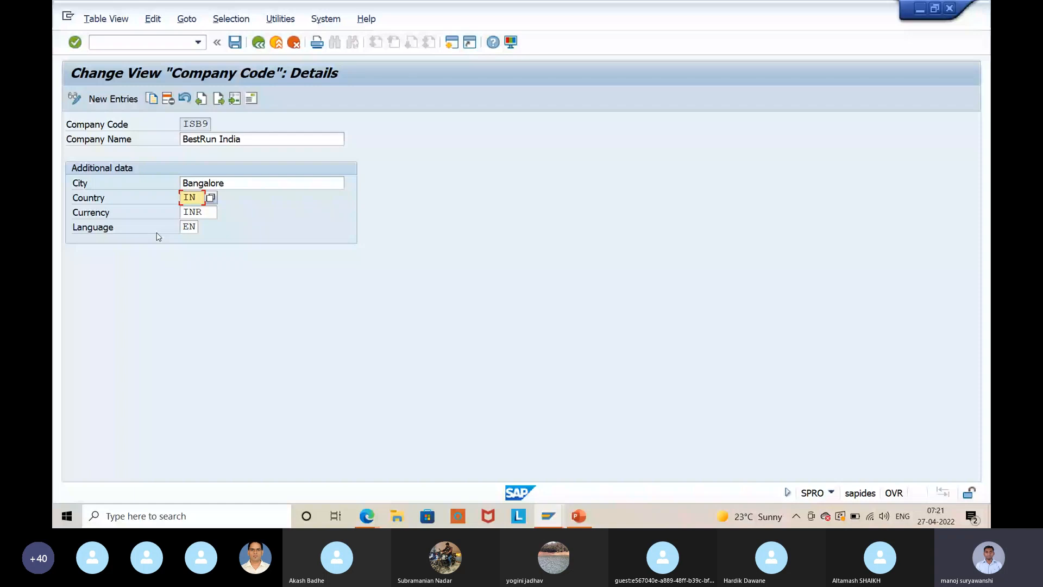
left_click(182, 212)
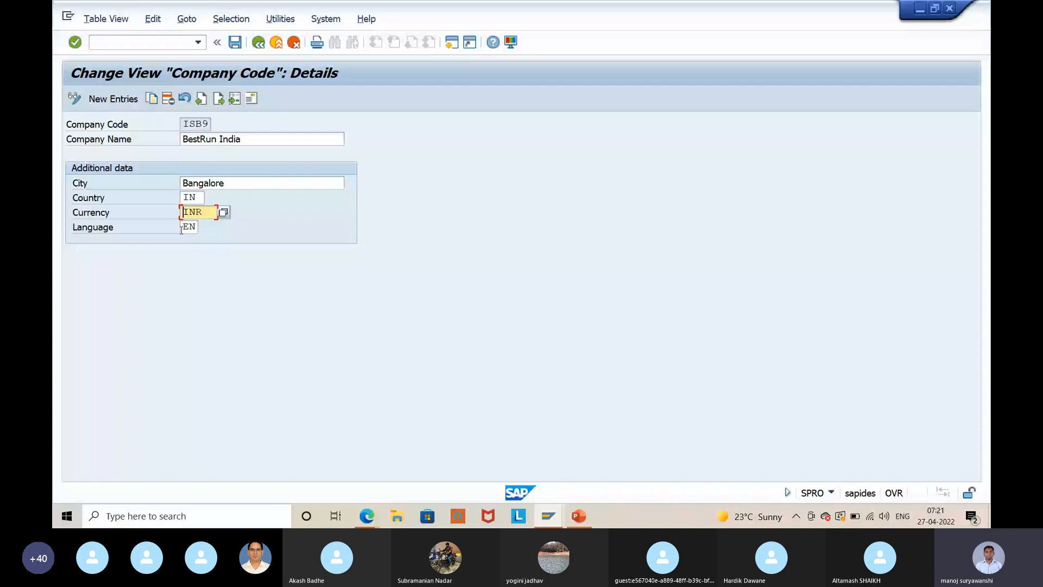
left_click(183, 228)
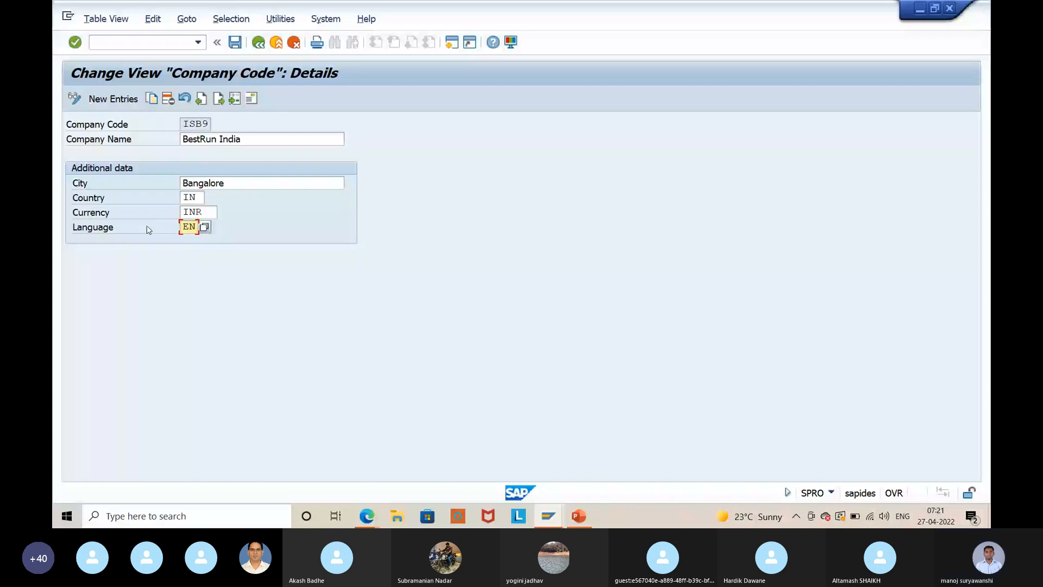
- Open the address of company code ISB9 and enter the name Internship Batch 9, second name line ISB9 and search term ISB9
left_click(256, 101)
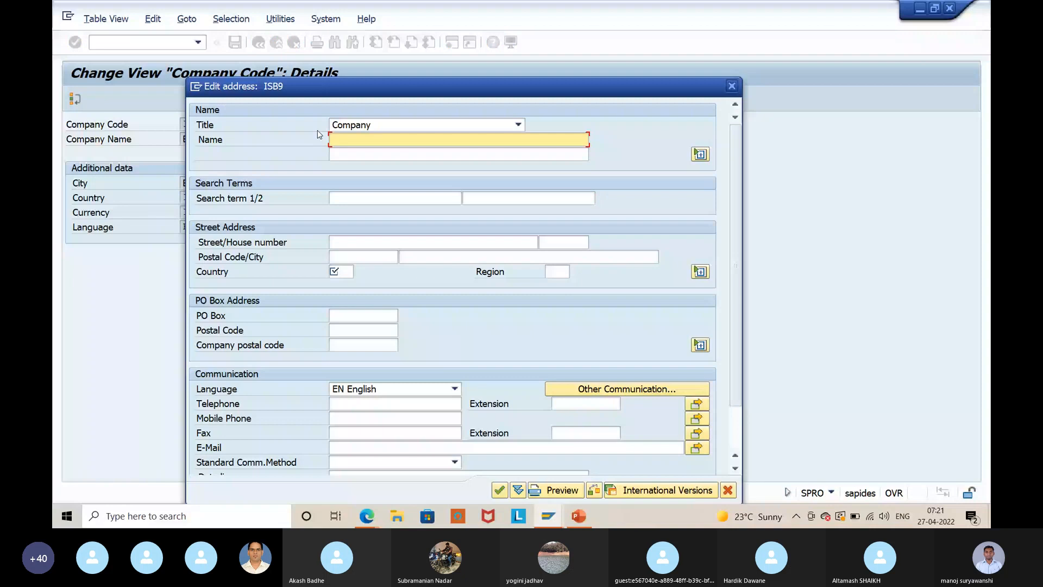
type("I")
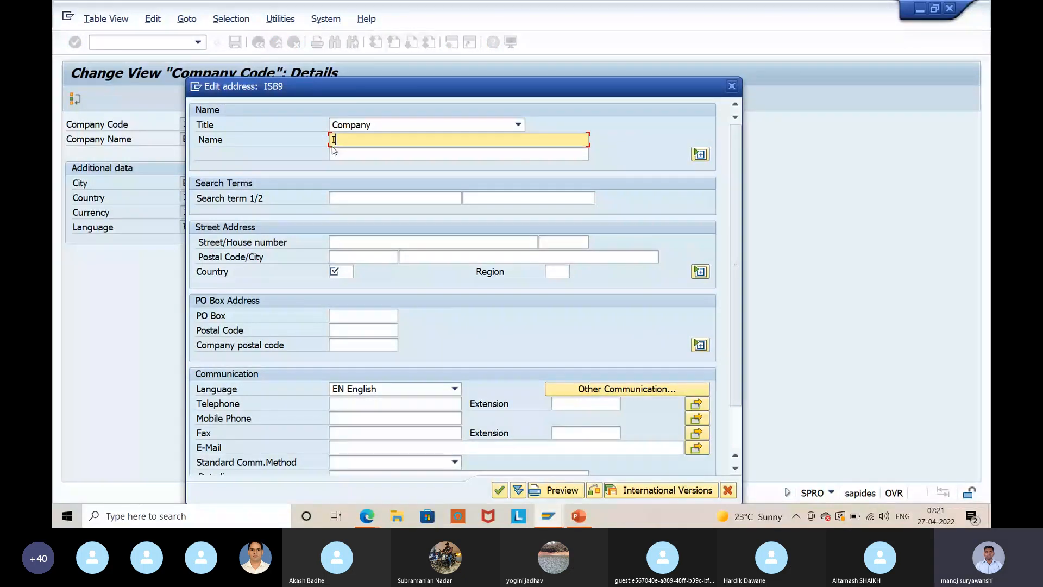
type("nternship Bat")
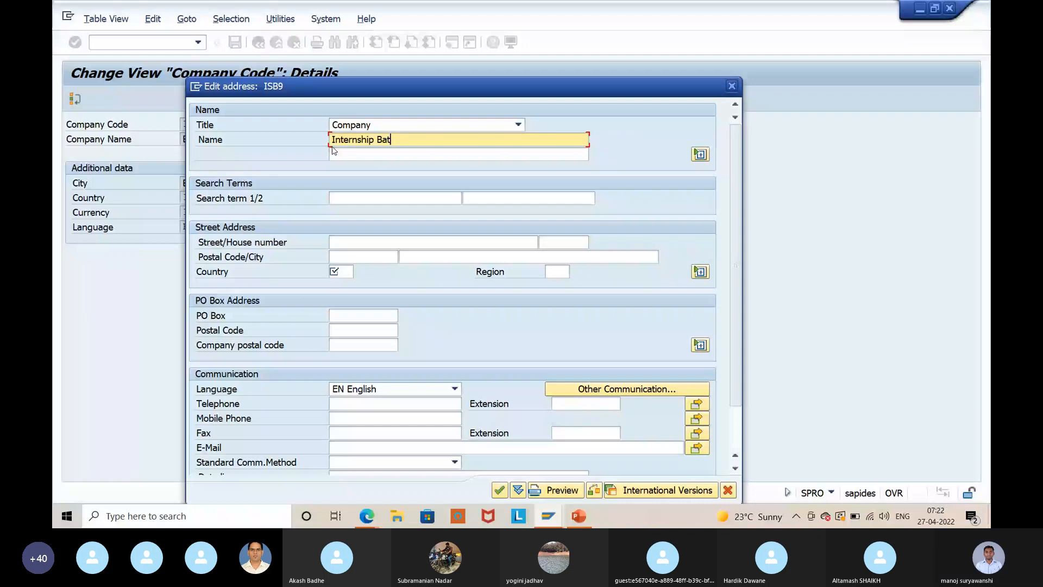
type("ch 9")
key("Tab")
type("ISB")
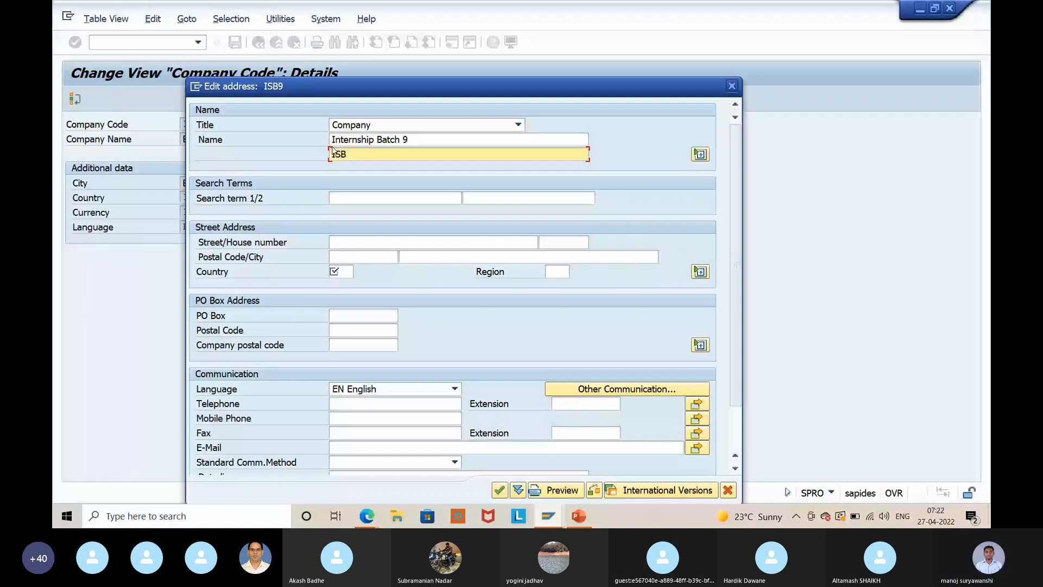
type("9")
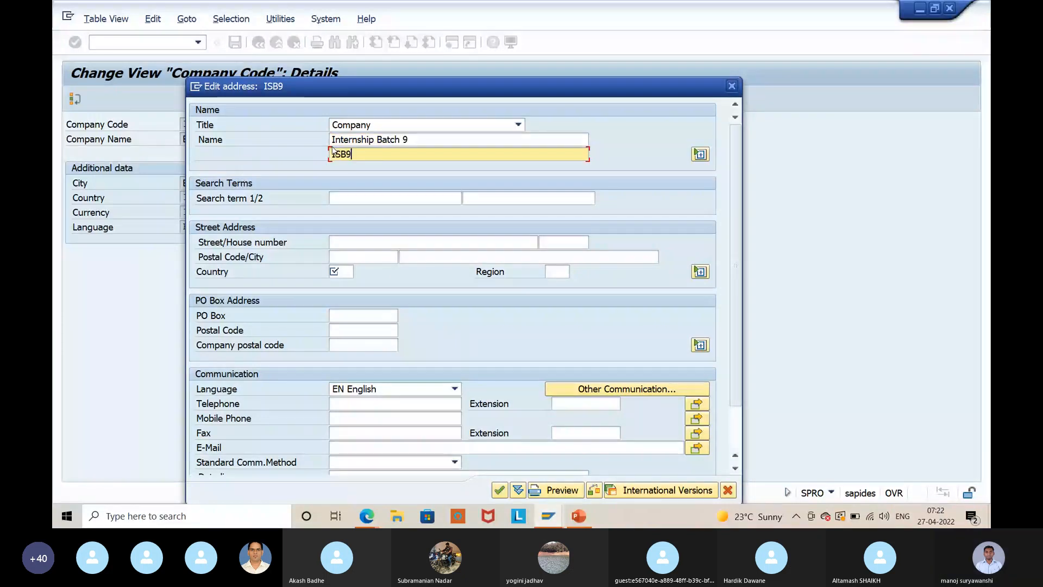
key("Tab")
type("ISB")
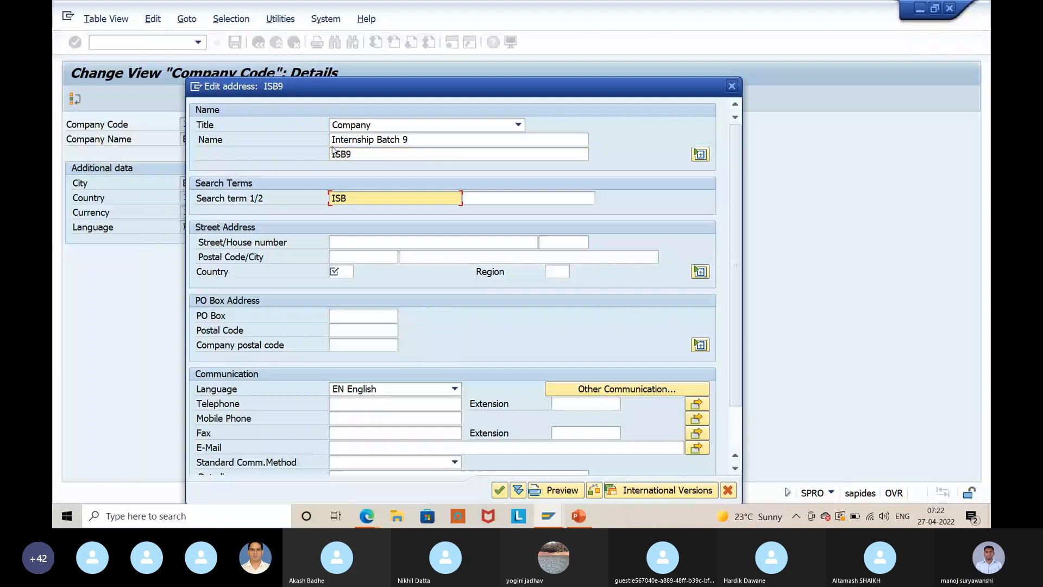
type("9")
- Enter postal code 412207, city Pune and country IN in the street address of company code ISB9
key("Tab")
key("Tab")
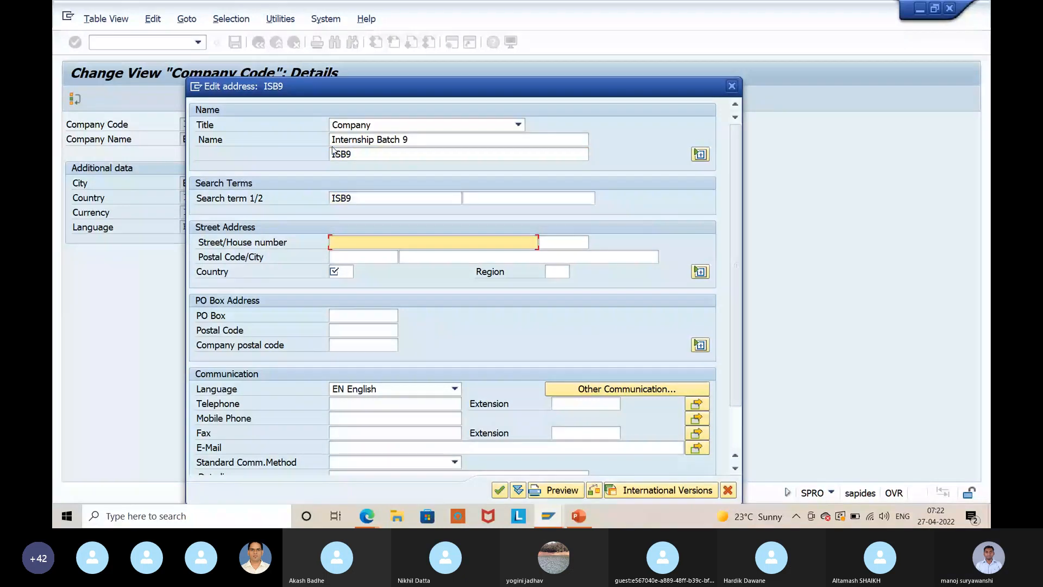
key("Tab")
key("Tab")
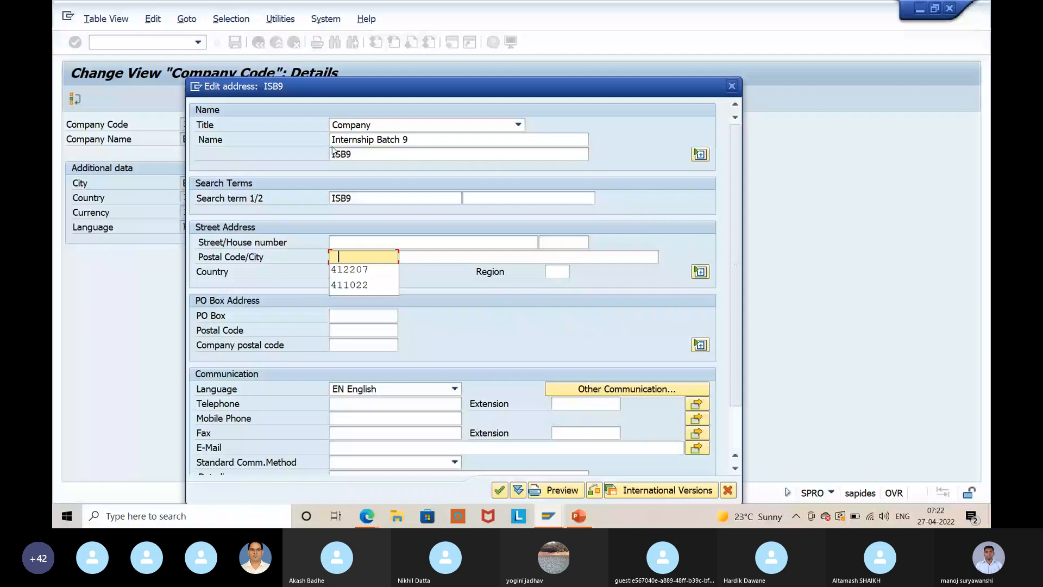
type("412207")
key("Tab")
type("Pune")
key("Tab")
type("IN")
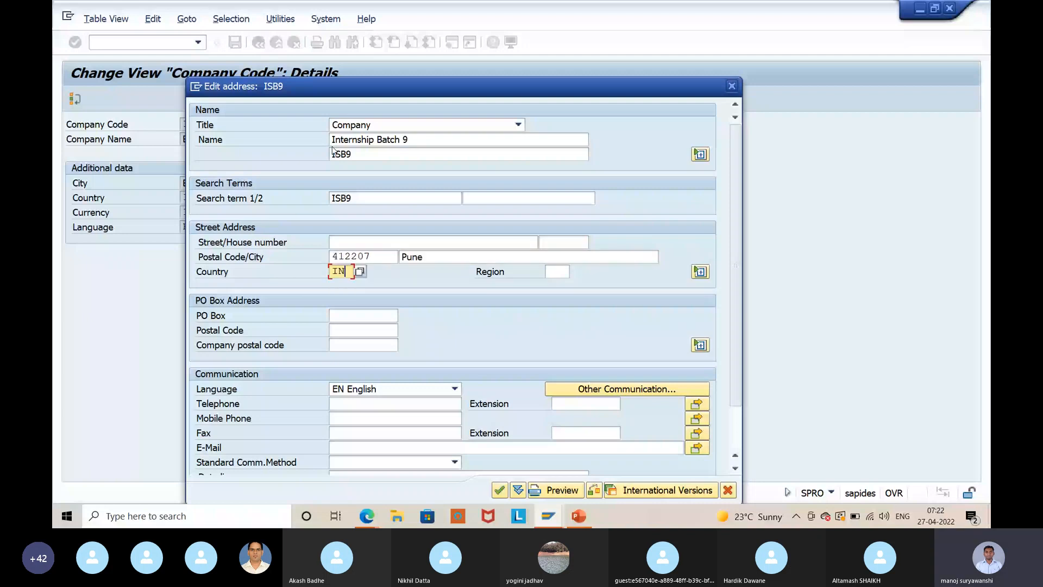
- Set the address region to 13 Maharashtra, picked from the list of Indian regions, and confirm the address
key("Tab")
type("13")
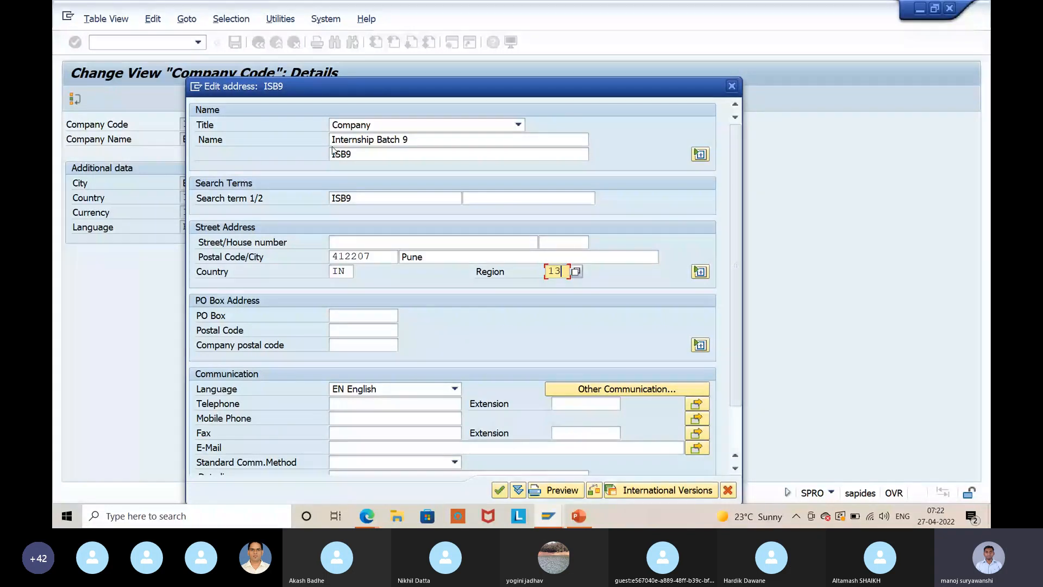
left_click(576, 271)
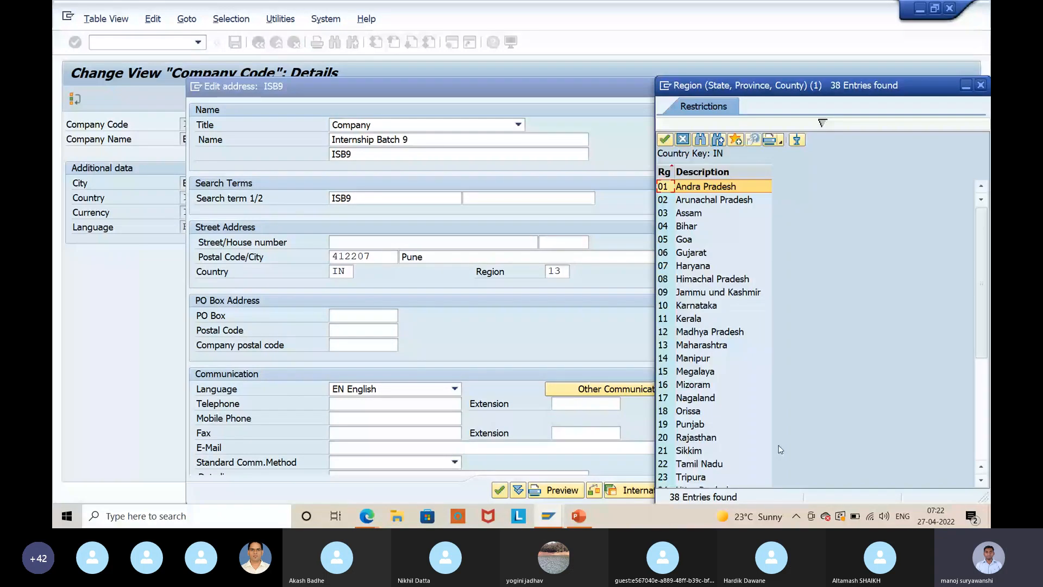
double_click(706, 345)
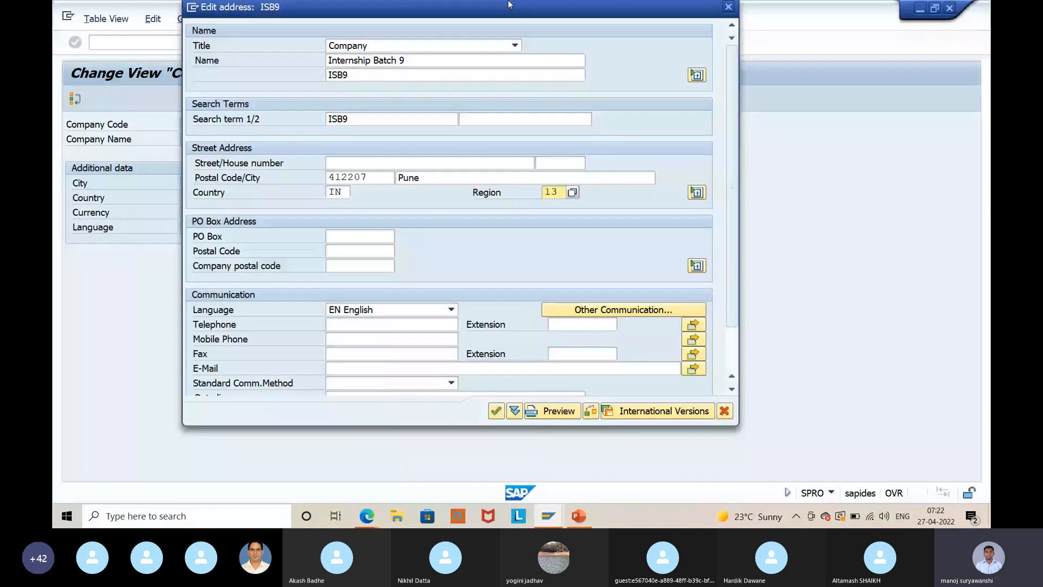
left_click(338, 251)
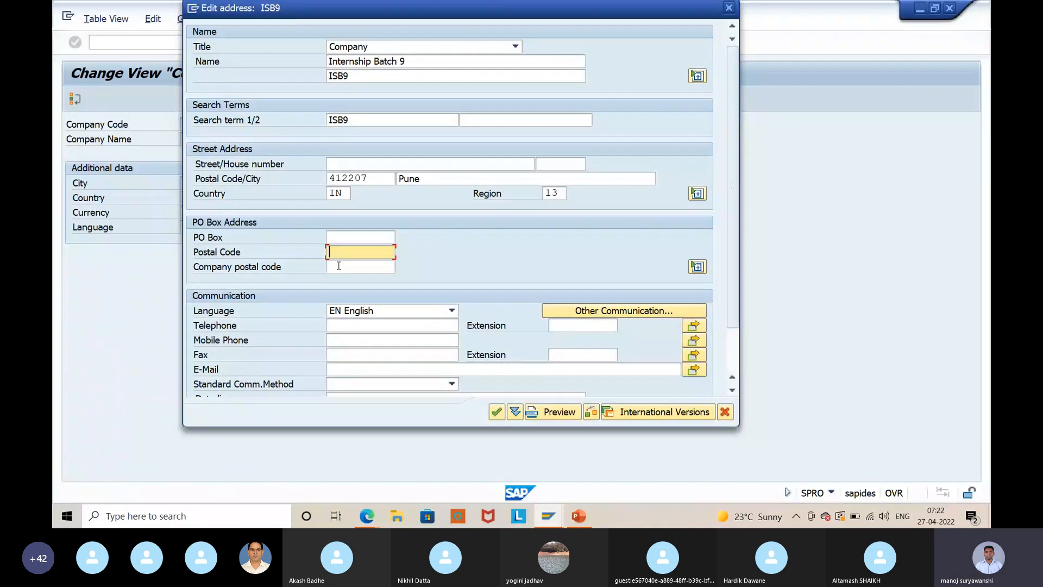
left_click(338, 265)
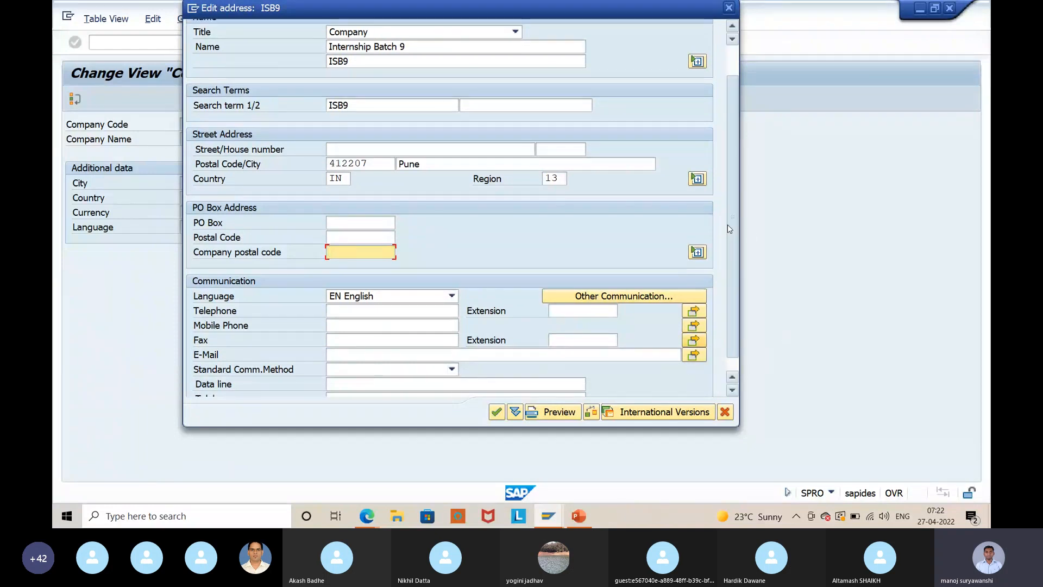
scroll(728, 224, "down", 3)
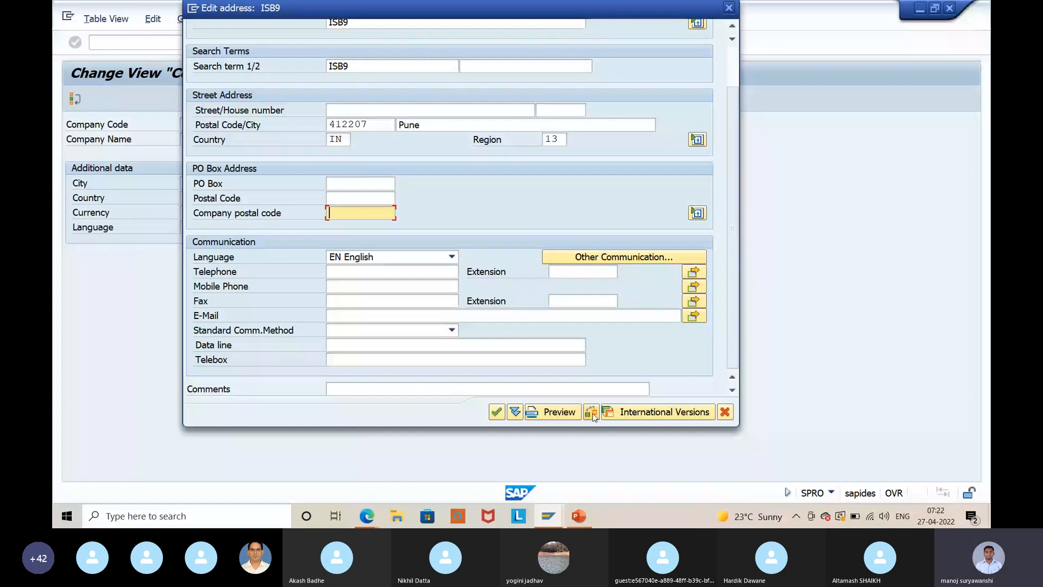
left_click(496, 412)
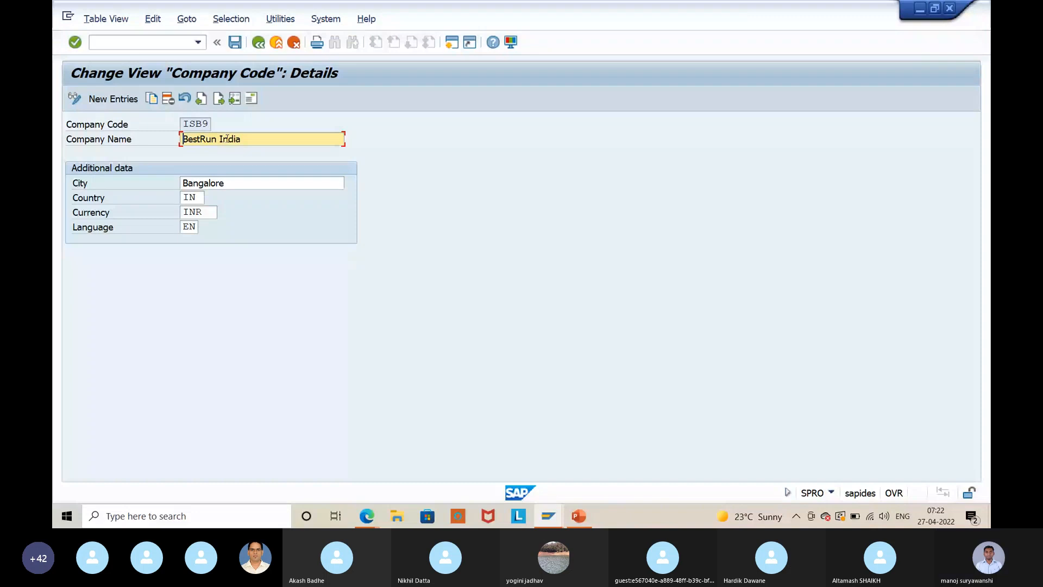
- Change the company name of ISB9 to Internship Batch 9 and its city to Pune
type("Inte")
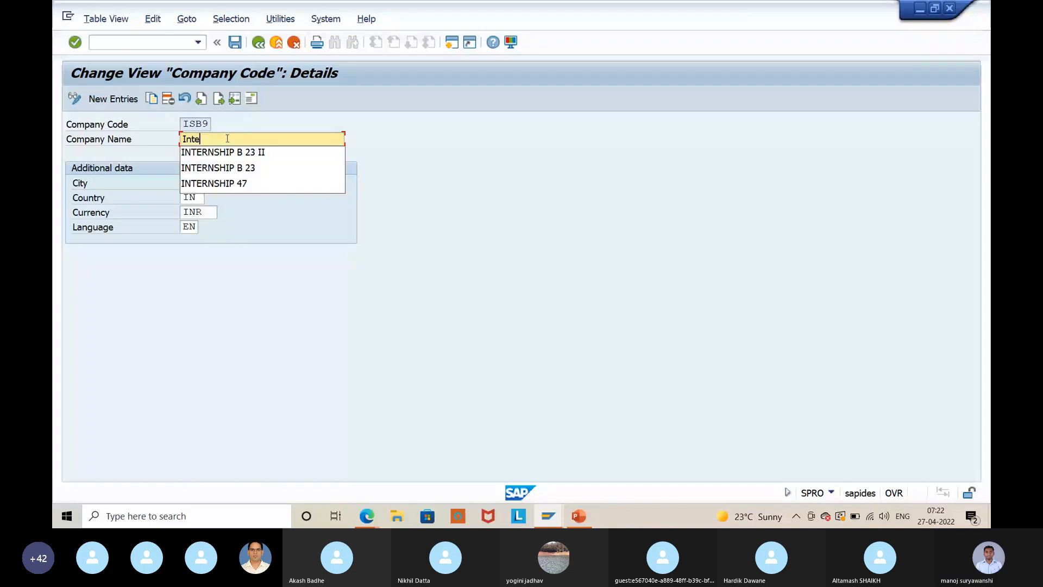
type("rnship Batch")
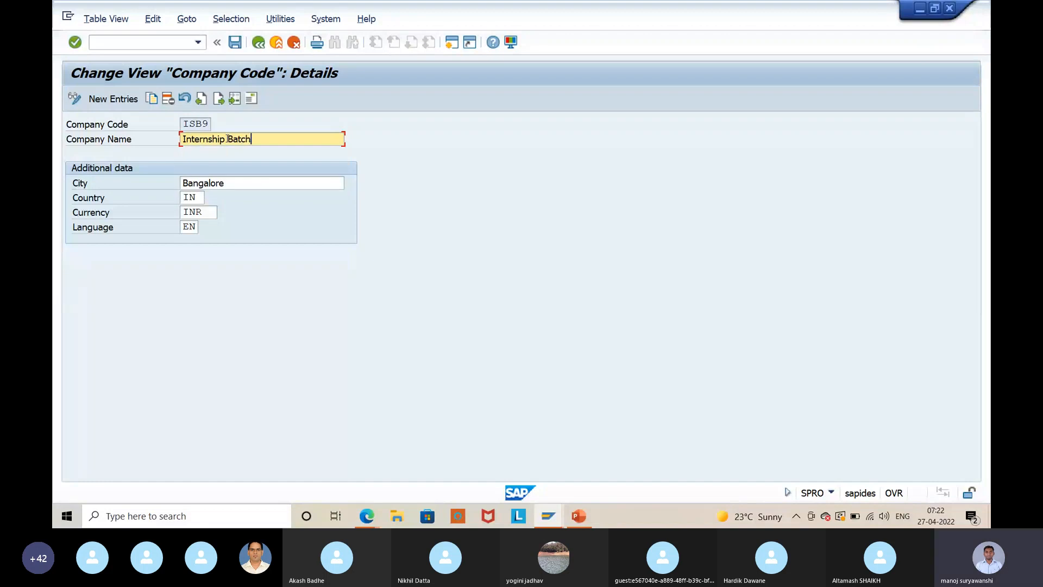
type(" 9")
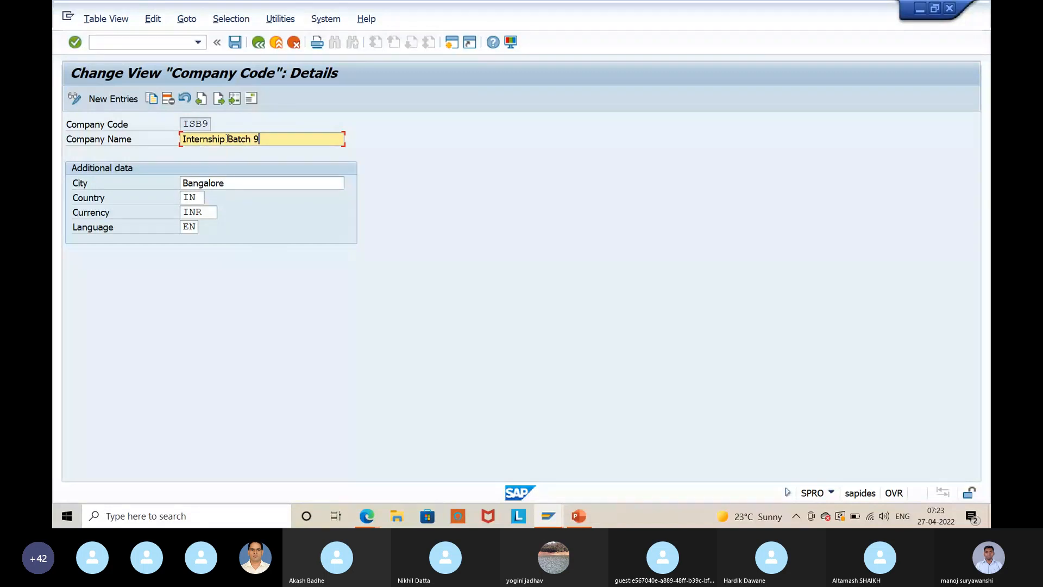
key("Tab")
key("Delete")
type("Pune")
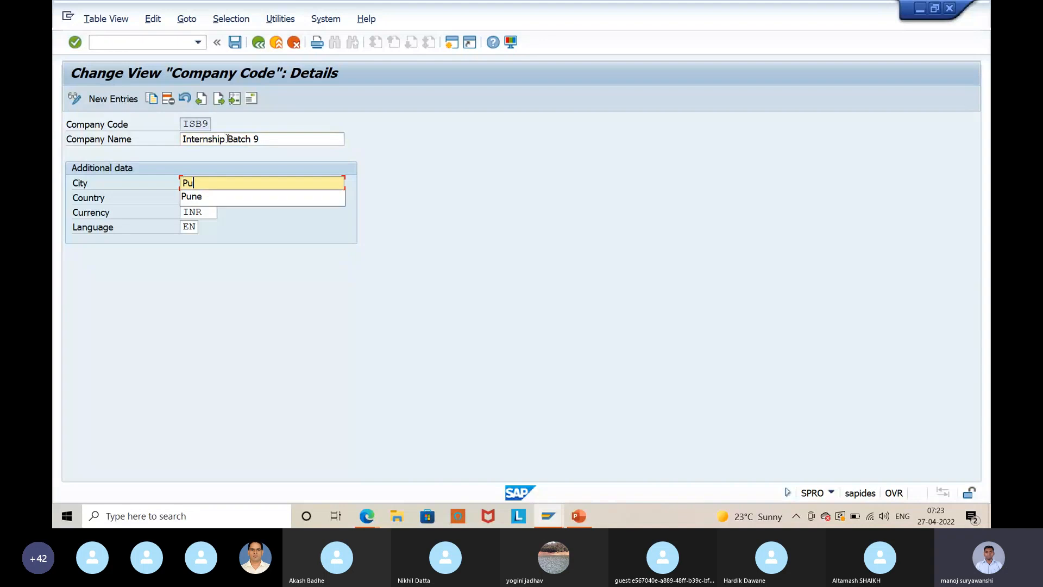
key("shift+Tab")
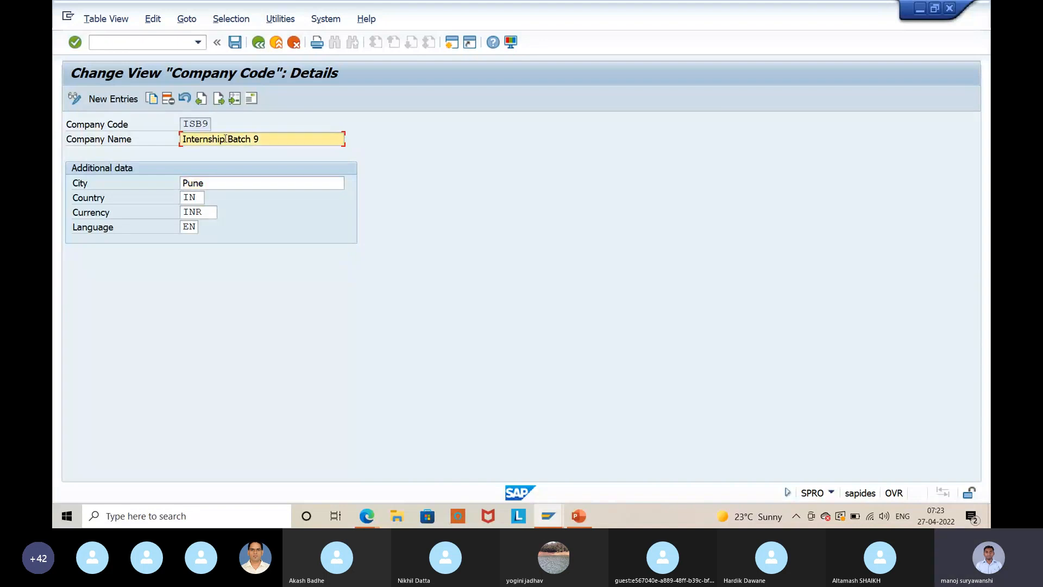
- Save the ISB9 data in the Customizing request "Company code ISB9 COnfig" and return to the activity list
left_click(235, 43)
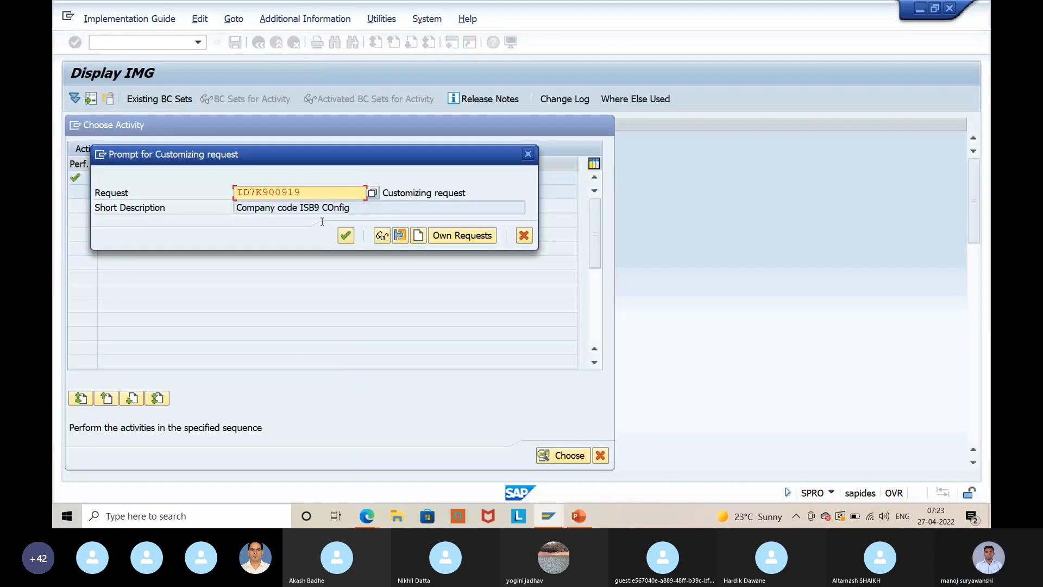
left_click(345, 237)
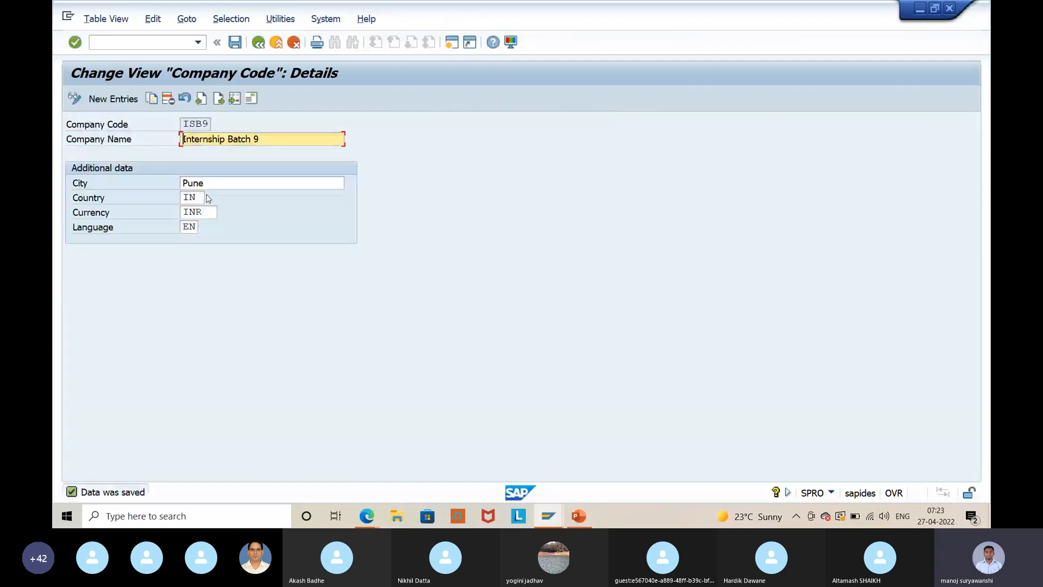
left_click(254, 43)
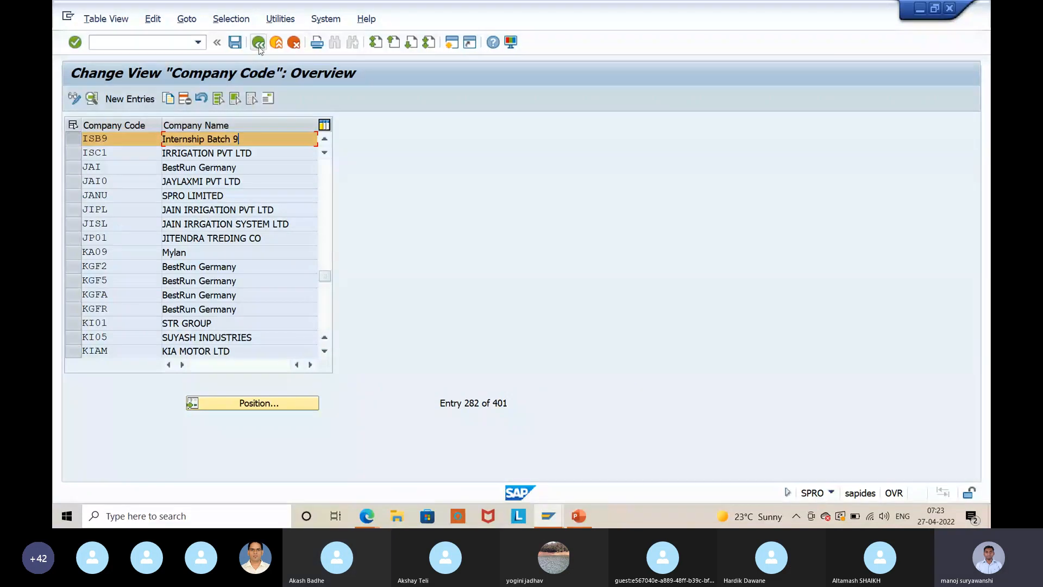
left_click(85, 140)
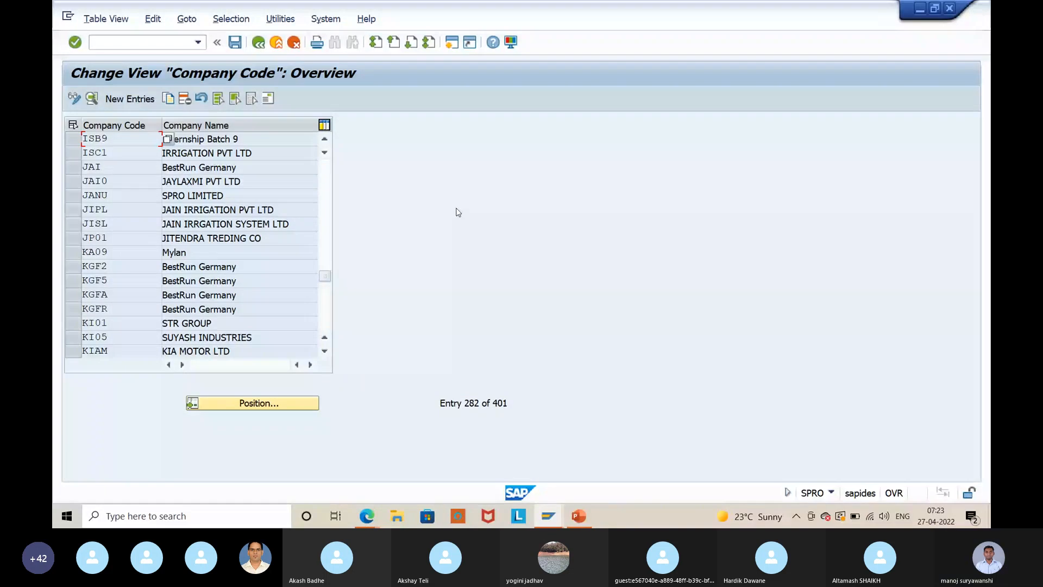
left_click(258, 43)
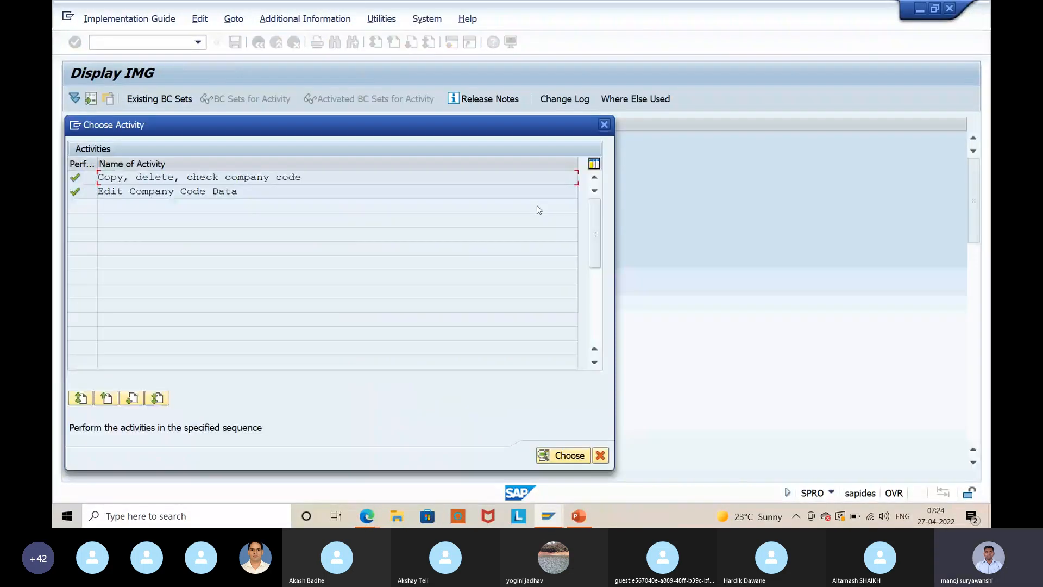
- Open the Copy, delete, check company code activity and start copying company code ISB9 to ISB8
double_click(310, 178)
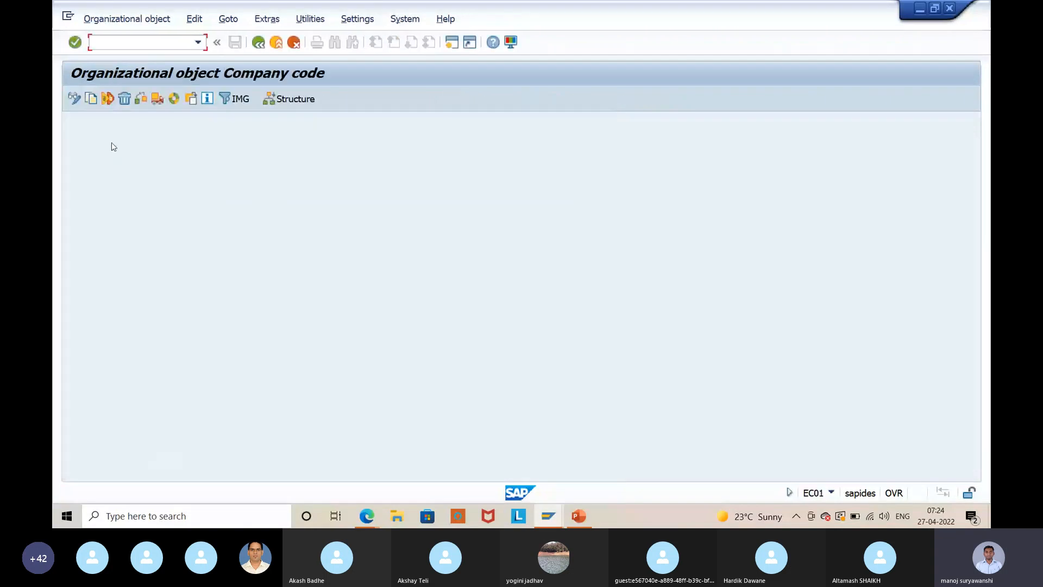
left_click(91, 99)
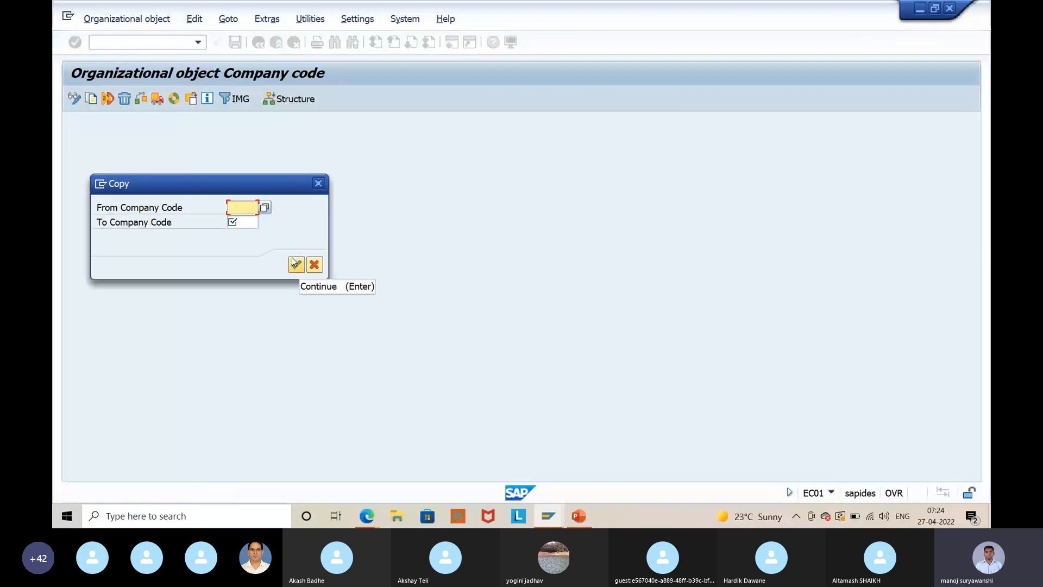
type("IS")
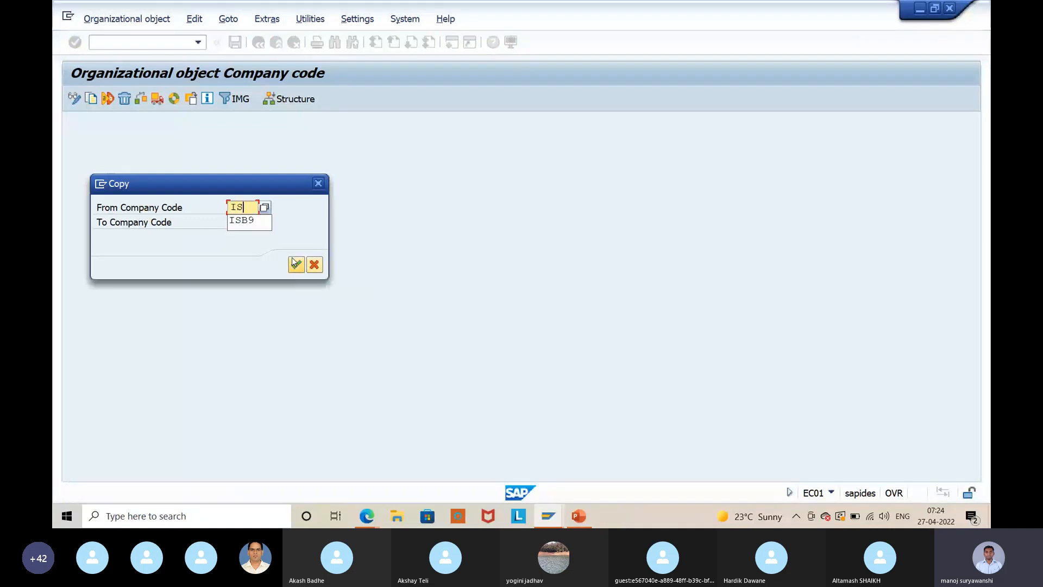
type("B")
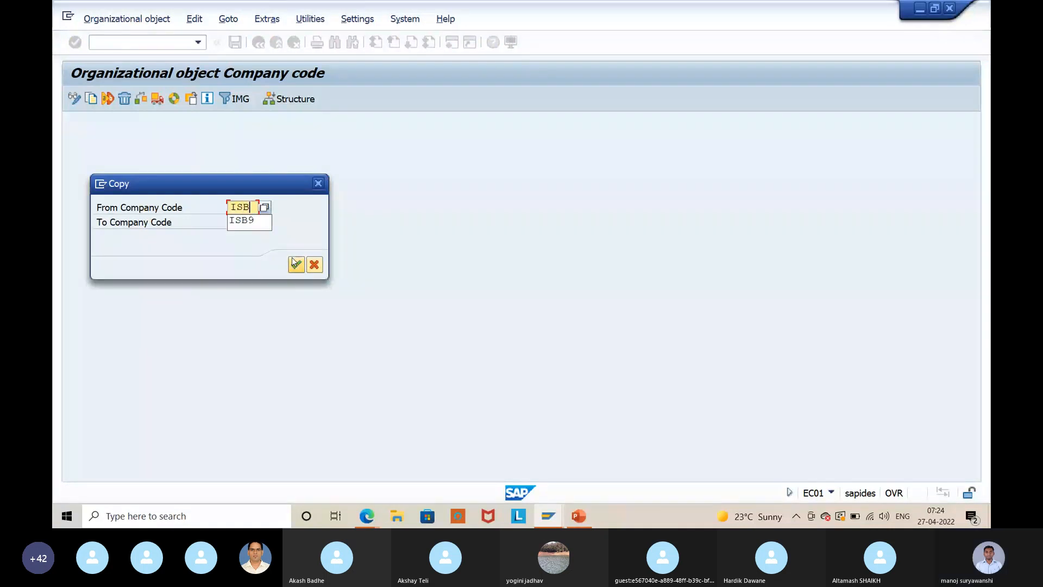
type("9")
key("Tab")
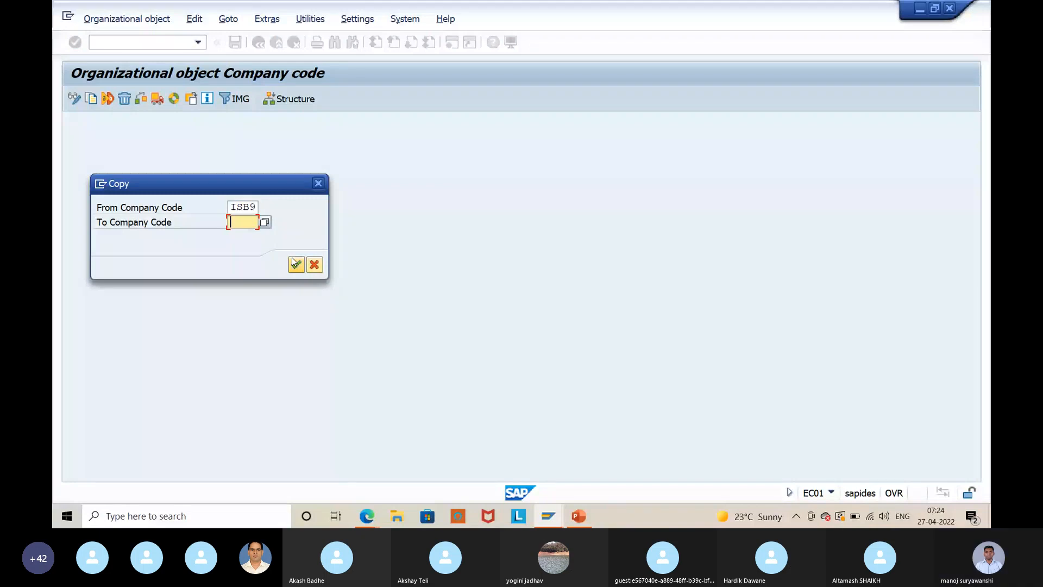
type("ISB")
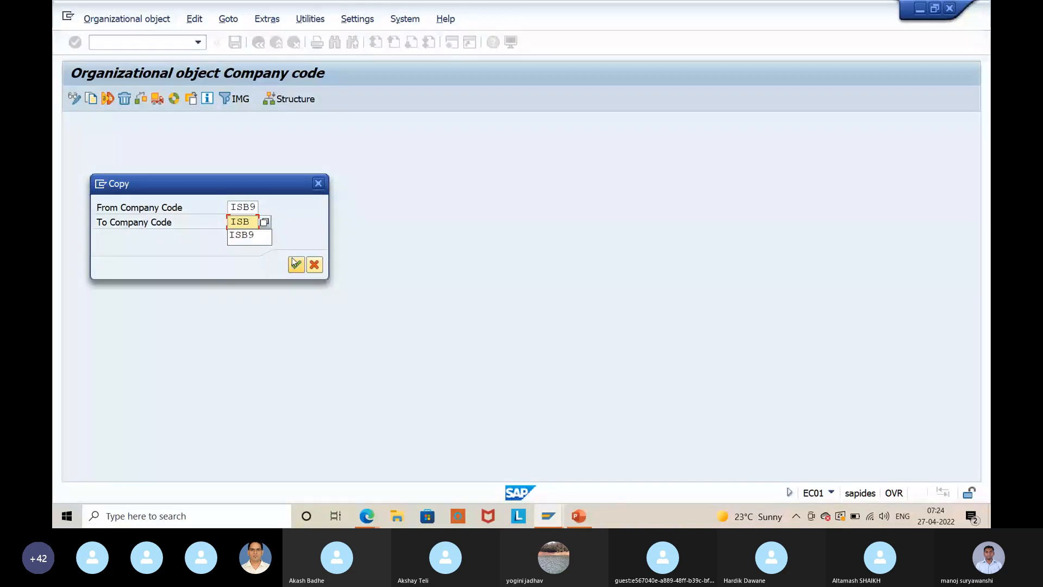
type("8")
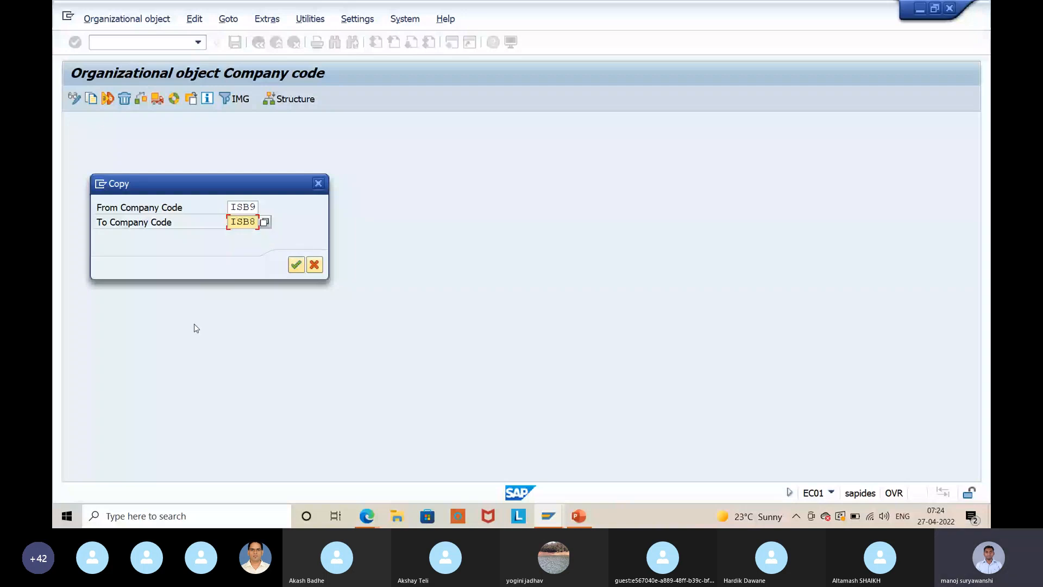
key("Return")
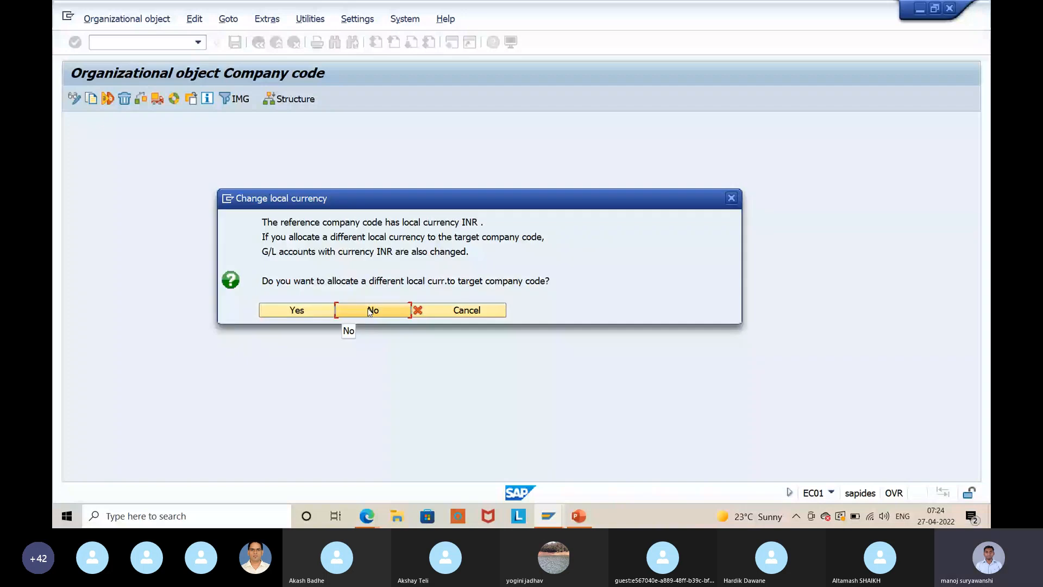
- Complete the copy to ISB8, declining a different local currency and number range transport, and accept the existing Customizing request
left_click(368, 310)
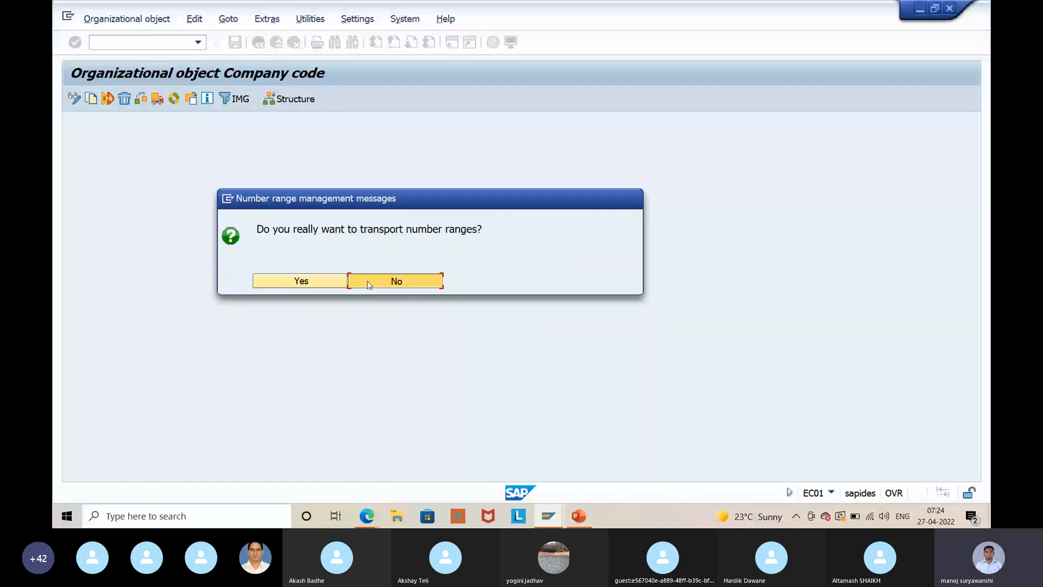
left_click(369, 282)
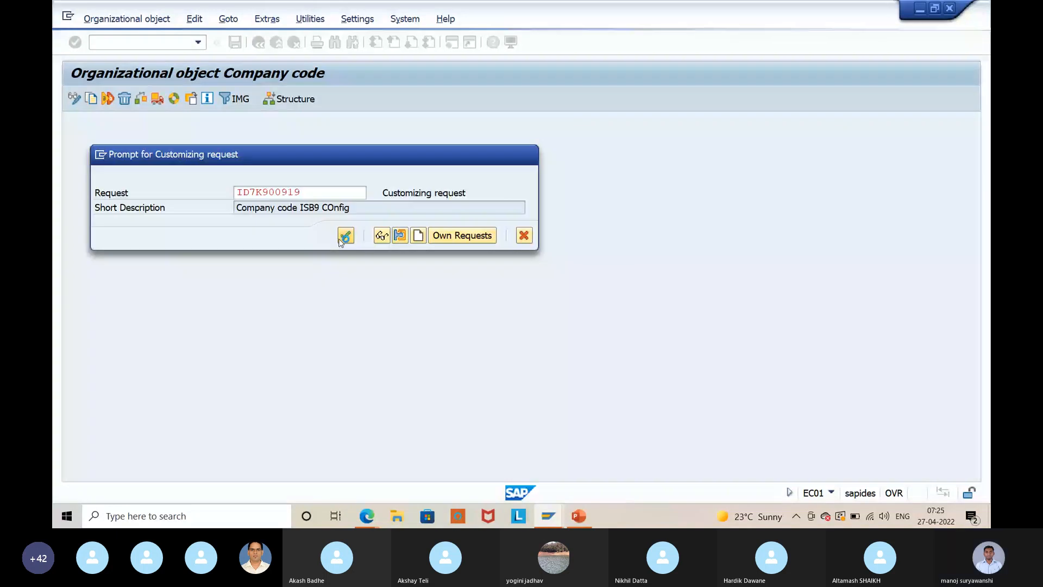
left_click(345, 236)
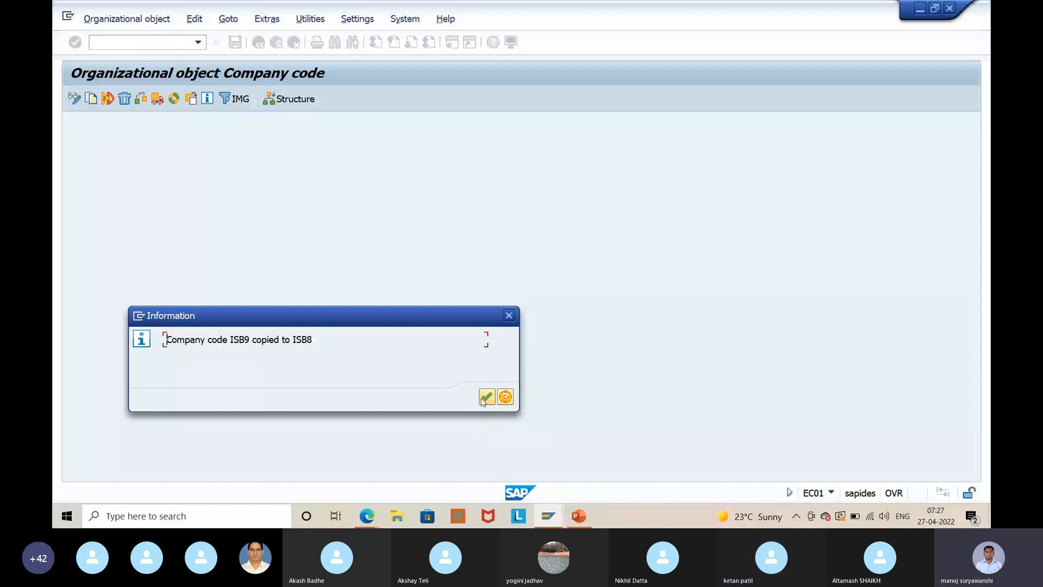
left_click(484, 400)
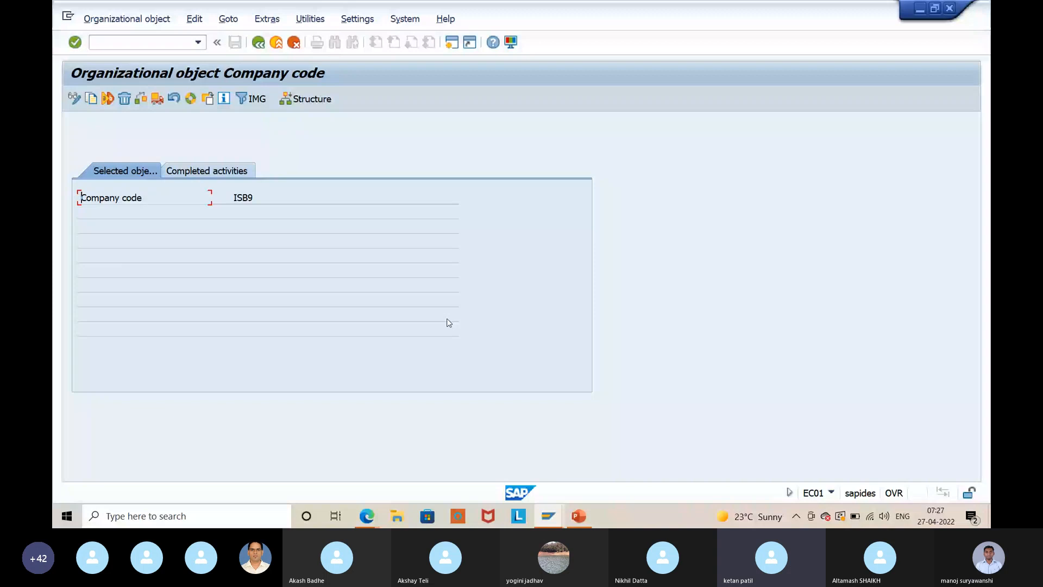
- Check the completed activities of the copy and reopen Edit Company Code Data to look for ISB8 in the overview
left_click(206, 168)
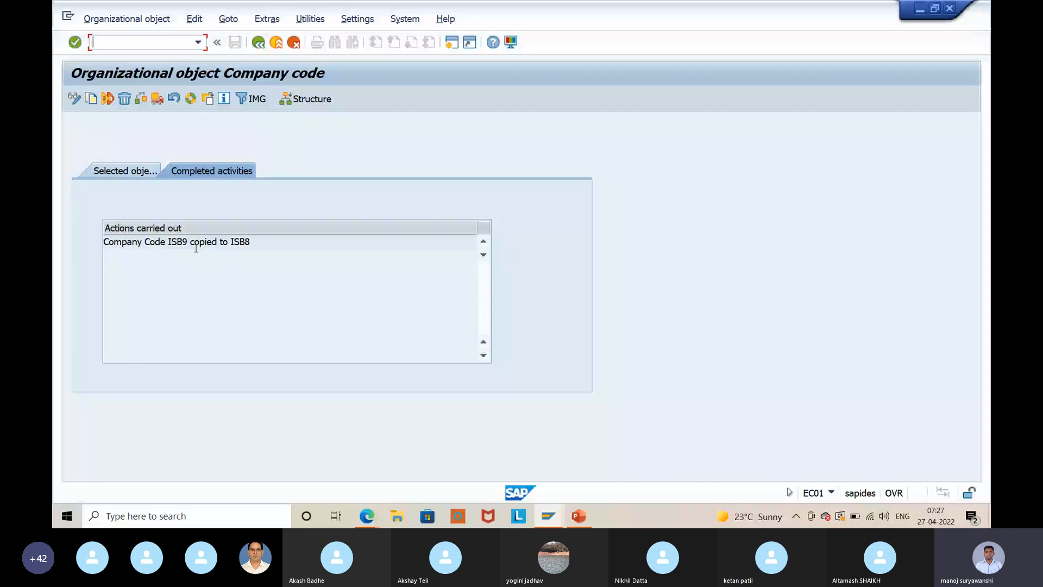
left_click(258, 42)
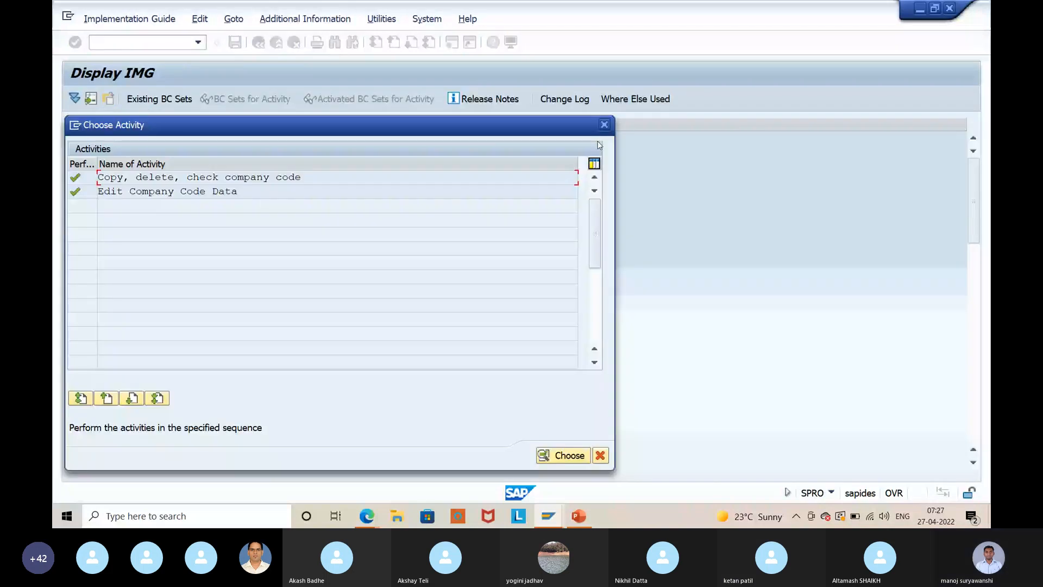
double_click(121, 192)
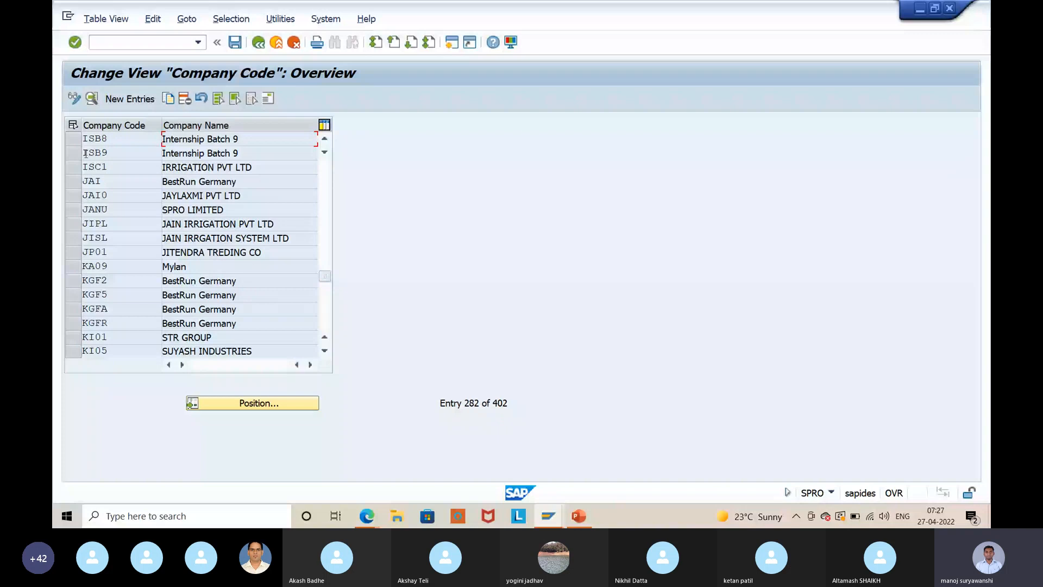
- Change the company name of company code ISB8 to "Internship Batch 8" and return to the implementation guide
double_click(294, 143)
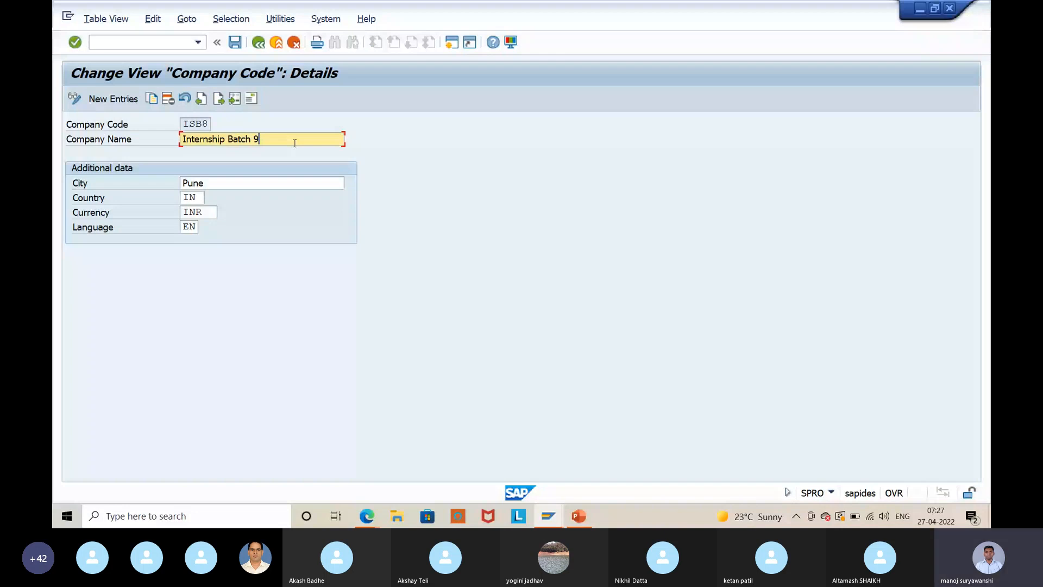
key("BackSpace")
type("8")
key("Return")
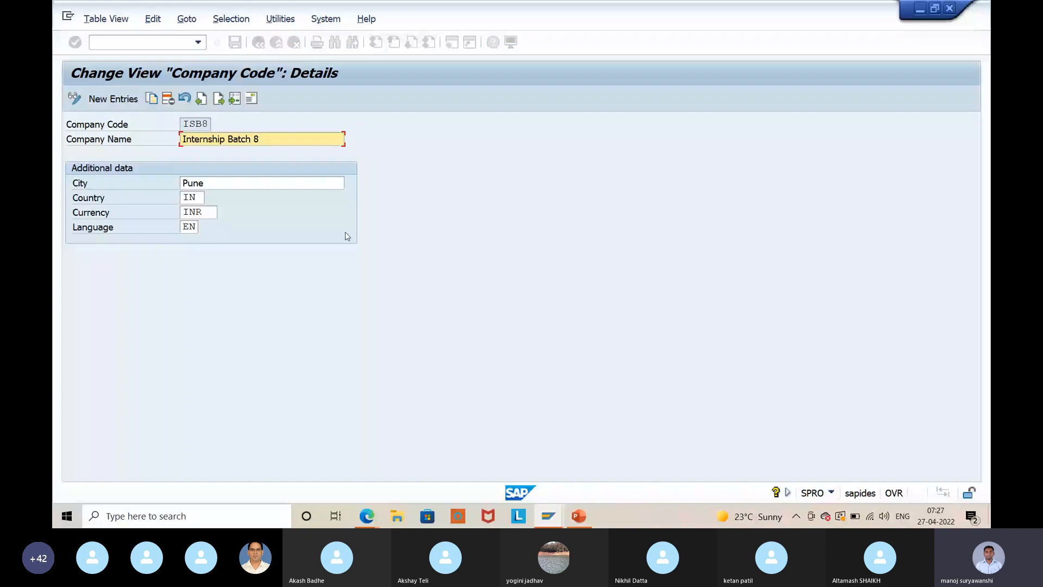
left_click(260, 43)
left_click(259, 43)
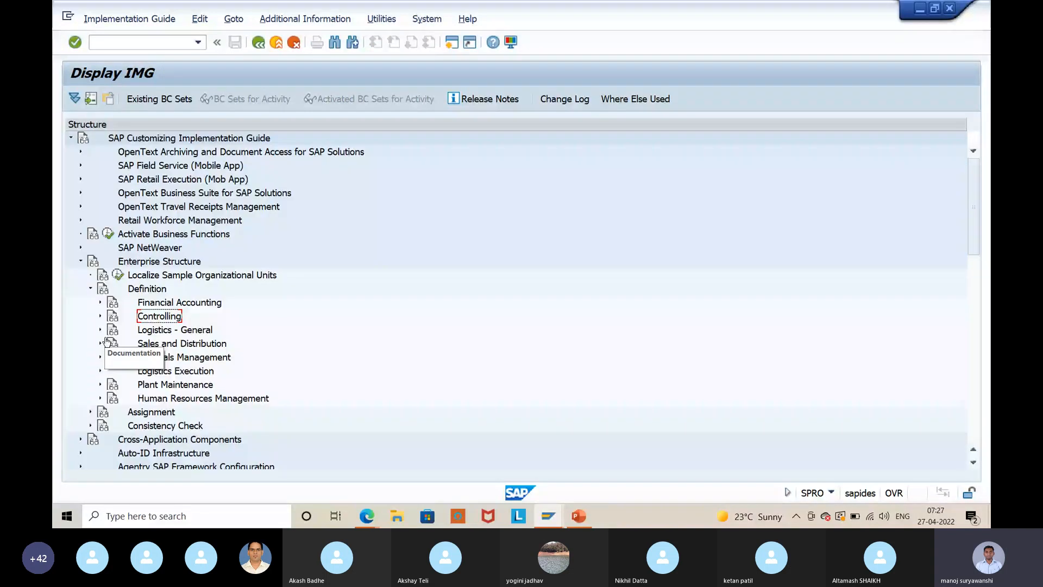
- Open the Copy, delete, check plant activity under the Logistics - General definitions of the Enterprise Structure
left_click(100, 330)
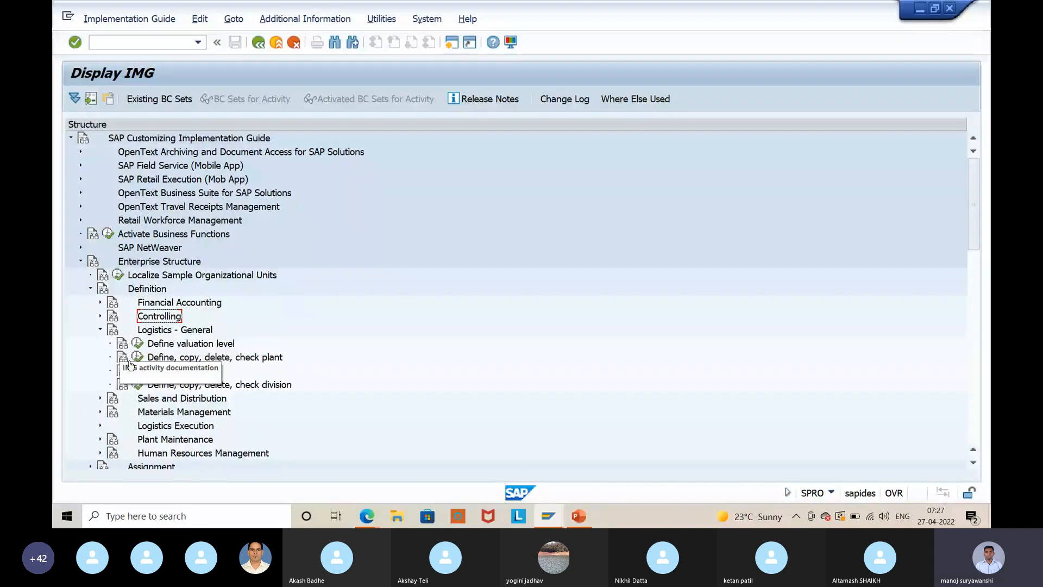
left_click(196, 361)
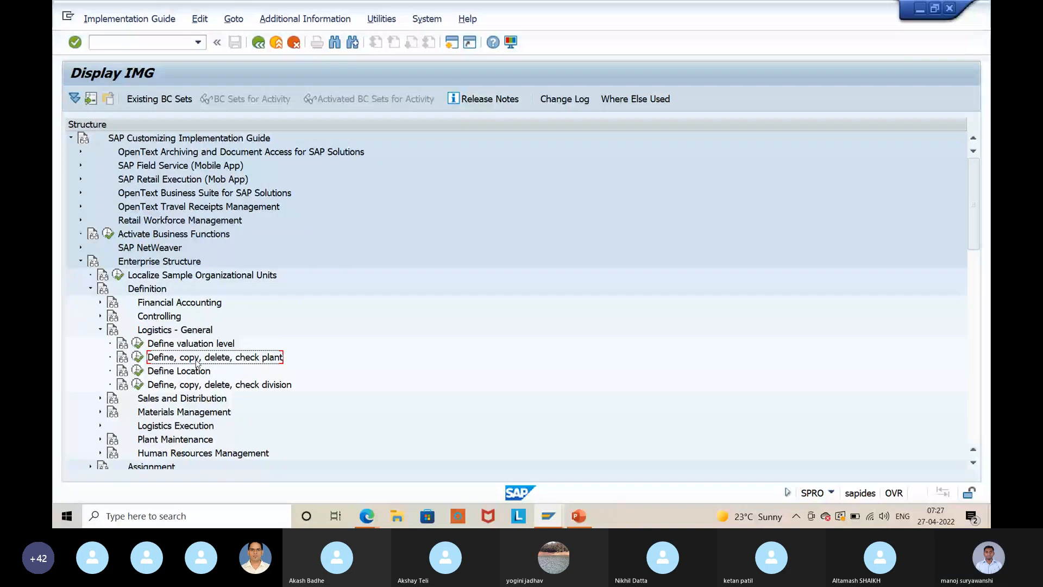
double_click(197, 363)
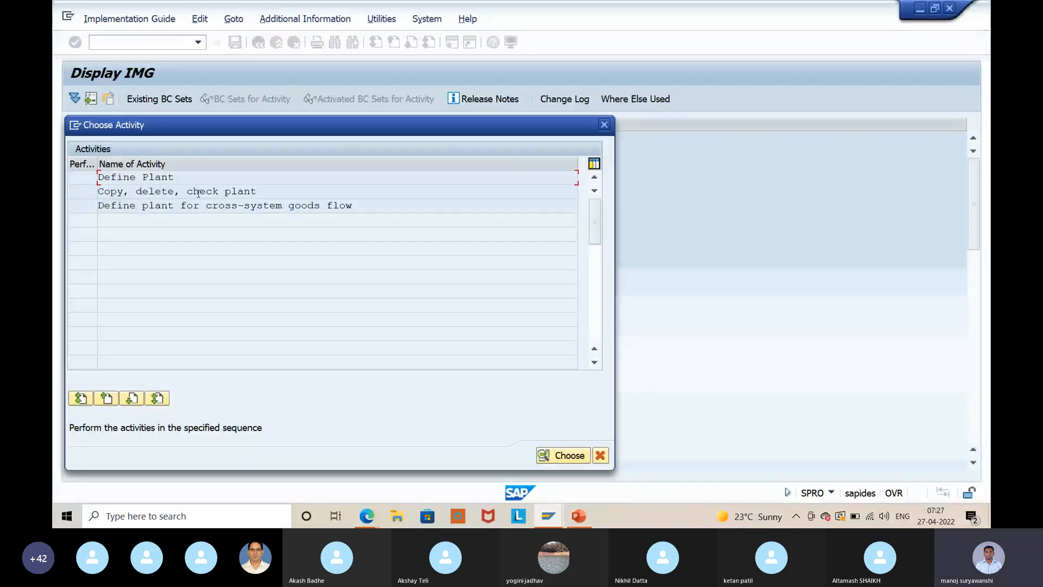
double_click(278, 191)
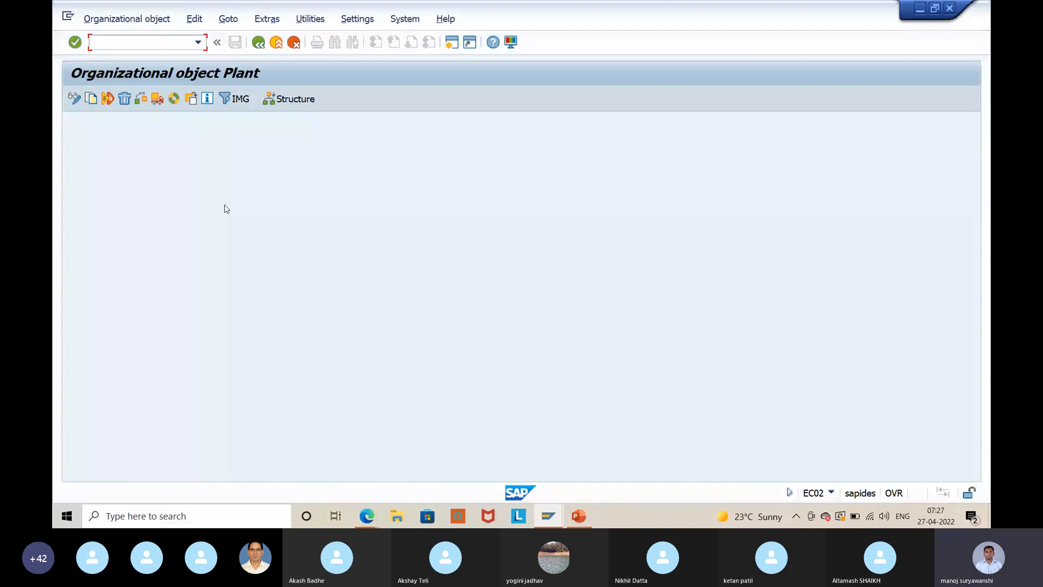
- Start copying a plant and pick plant 4300 as the source through the value search
key("F6")
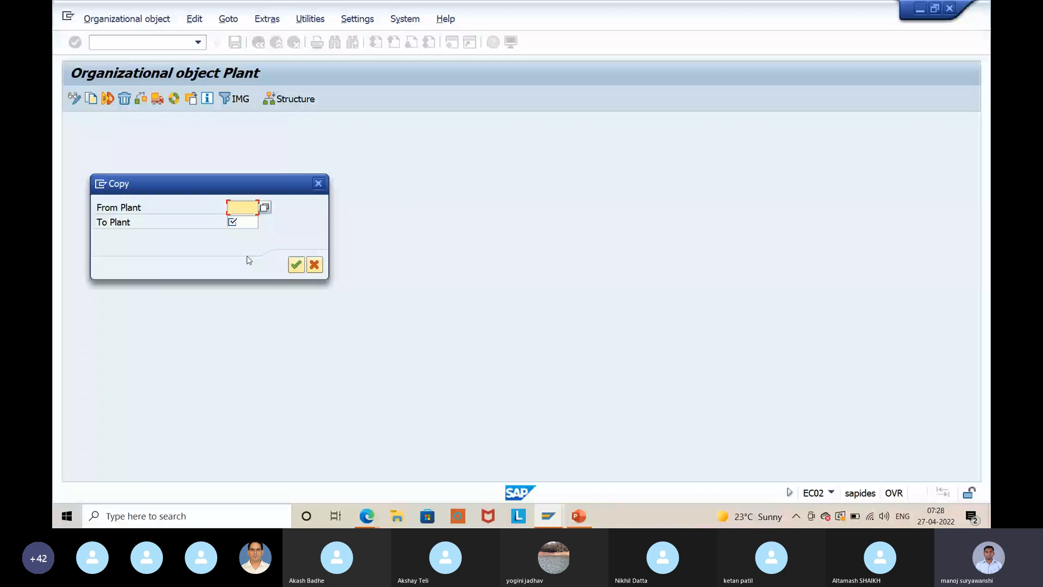
key("F4")
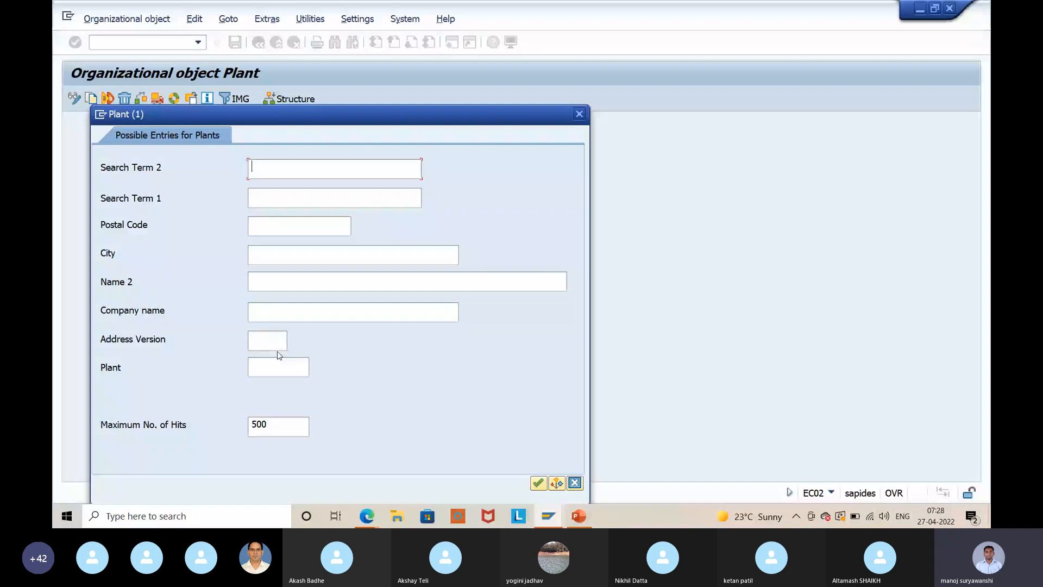
key("Return")
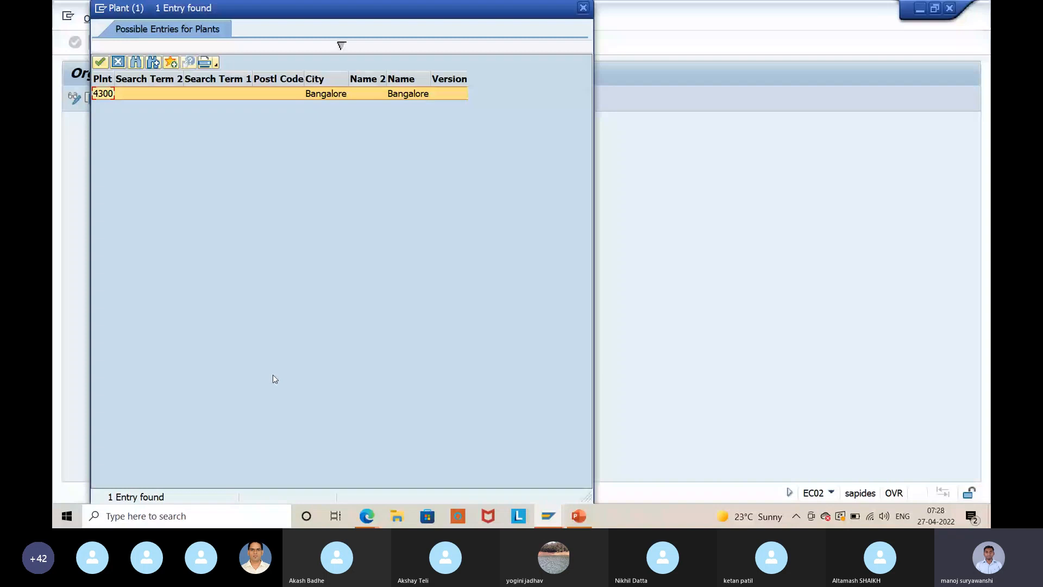
key("Return")
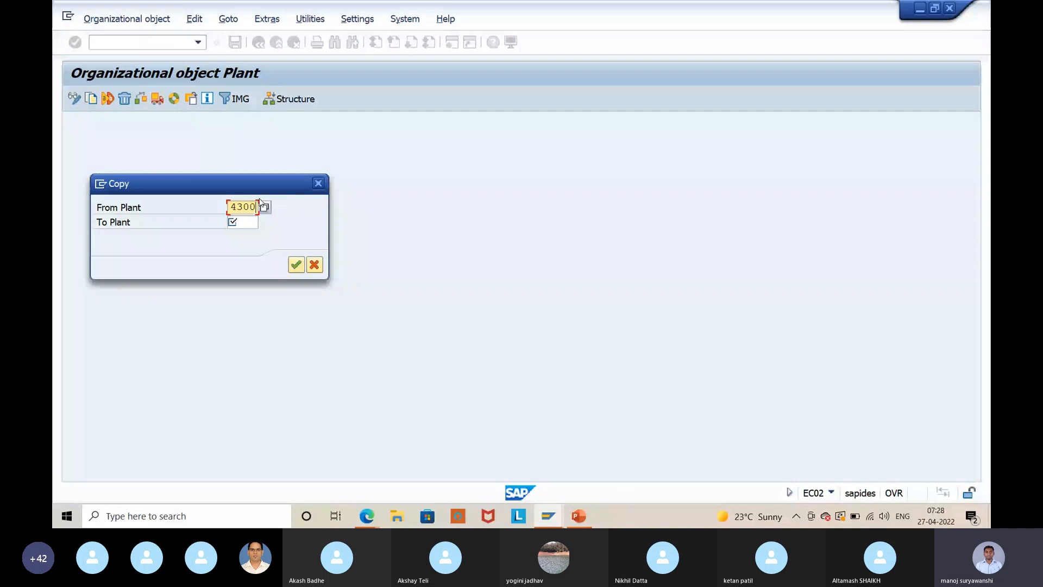
- Switch to the PowerPoint presentation and add a blank slide at the end
key("alt+Tab")
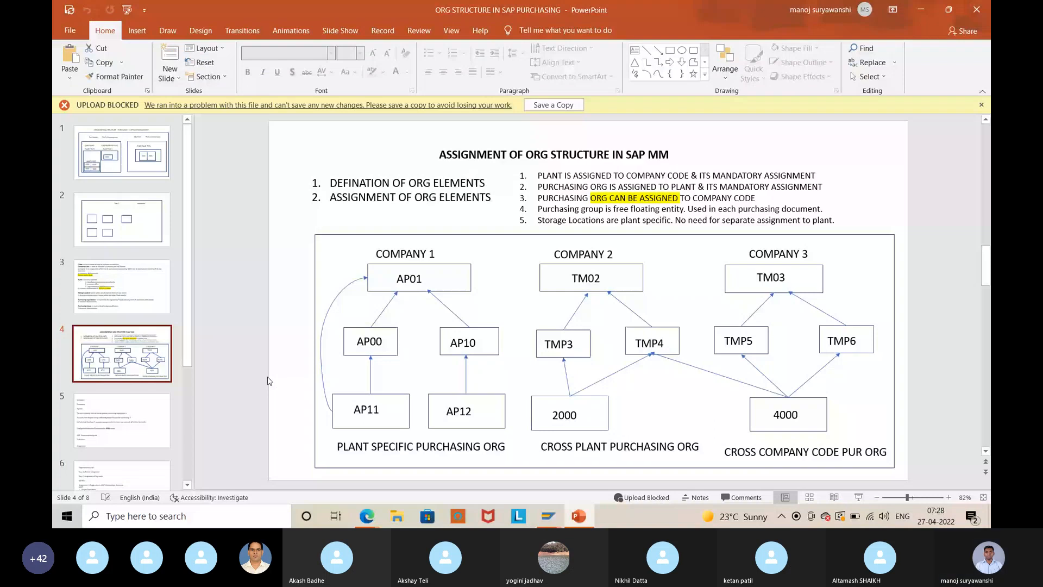
scroll(270, 382, "down", 4)
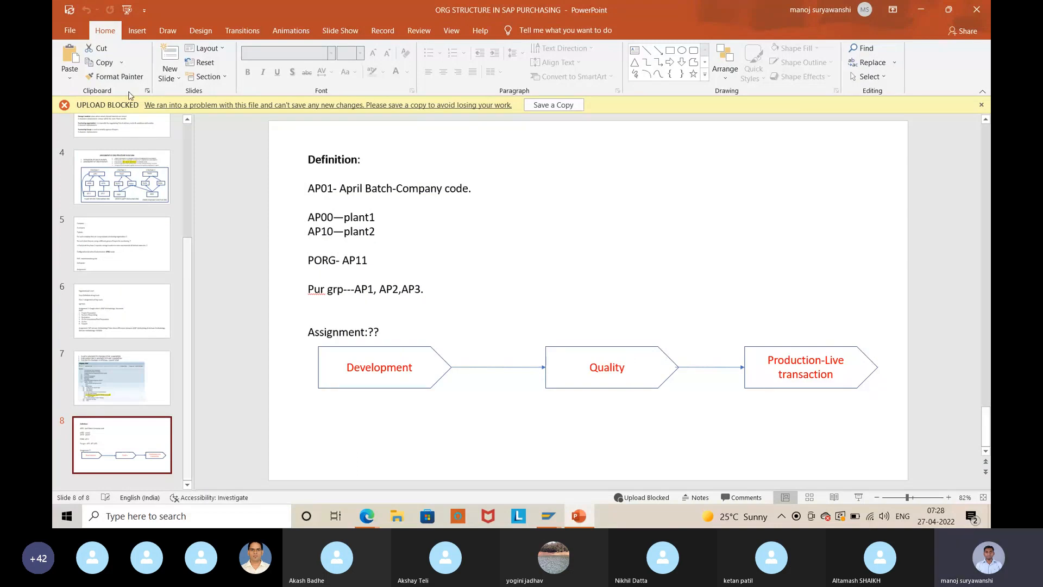
left_click(170, 75)
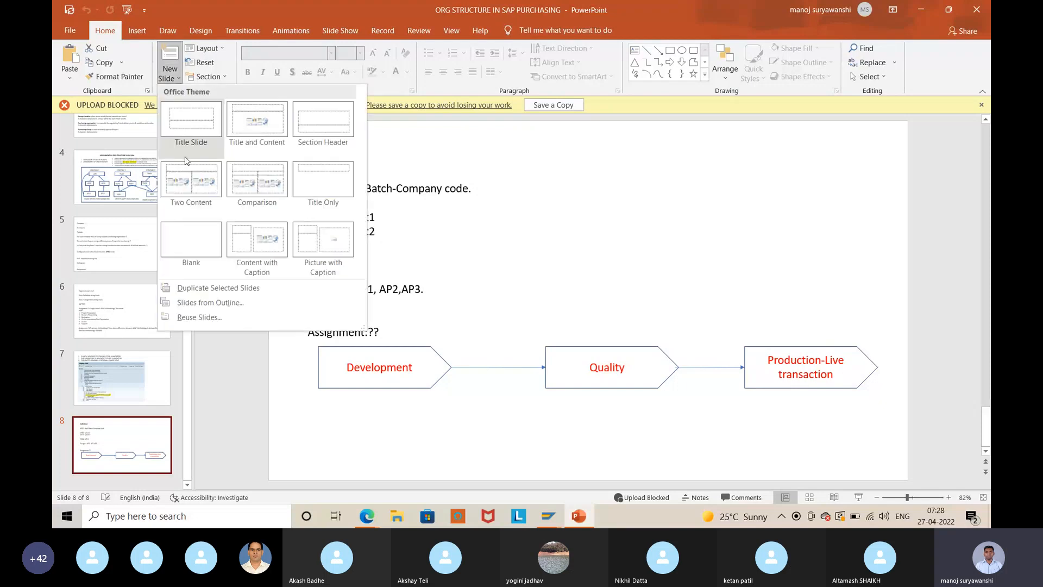
left_click(196, 242)
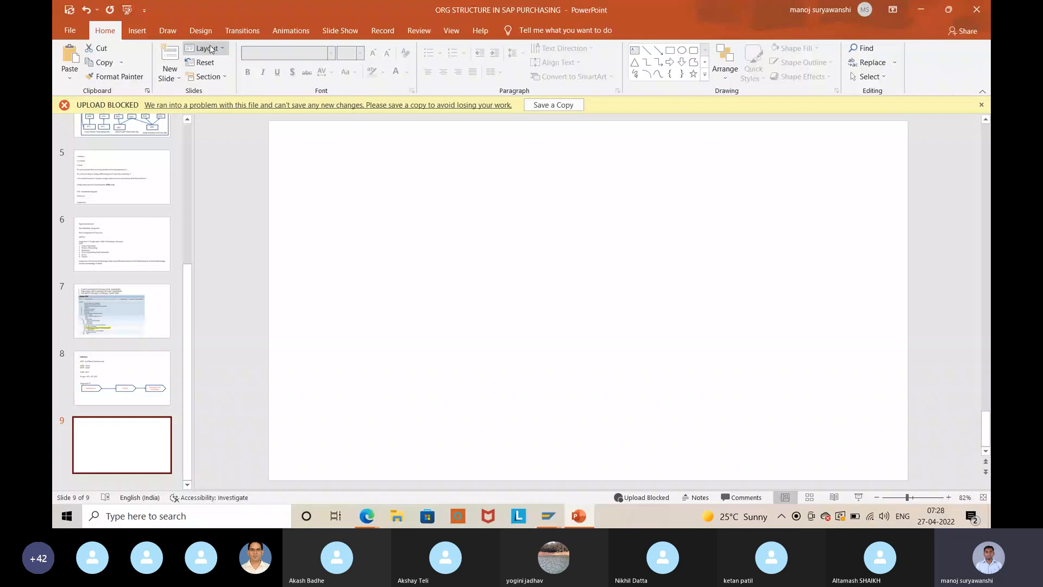
- Insert a text box near the upper-left corner of the blank slide and write the company codes "ISb9 ISB8"
left_click(137, 30)
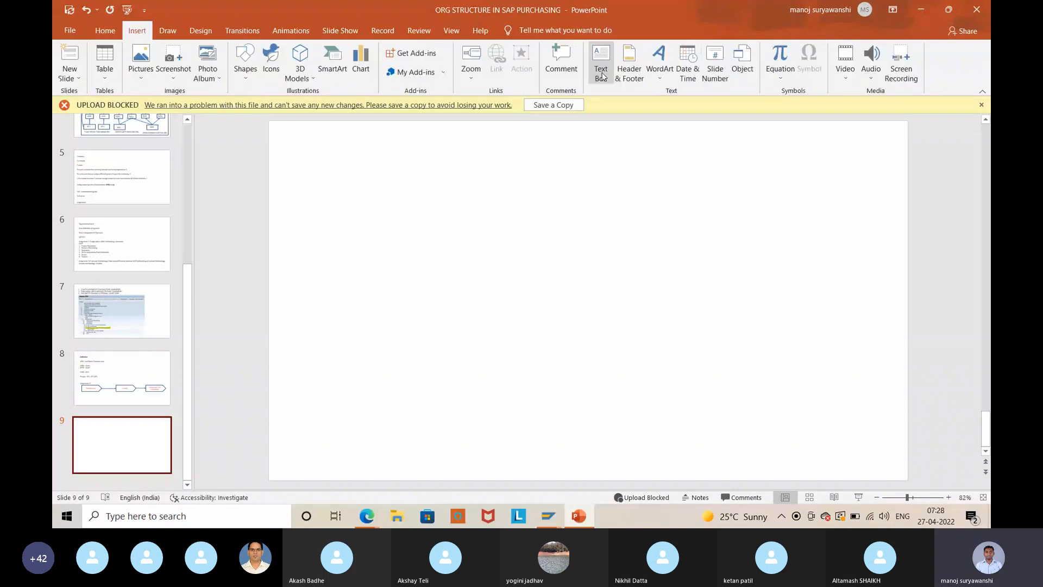
left_click(602, 76)
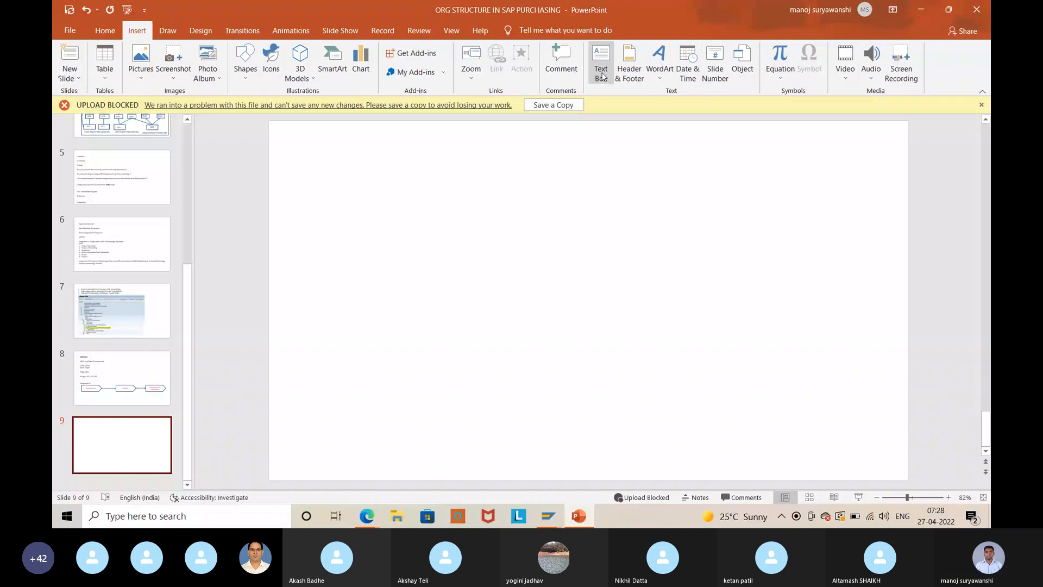
left_click_drag(302, 154, 437, 174)
type("IB")
key("BackSpace")
type("Sb")
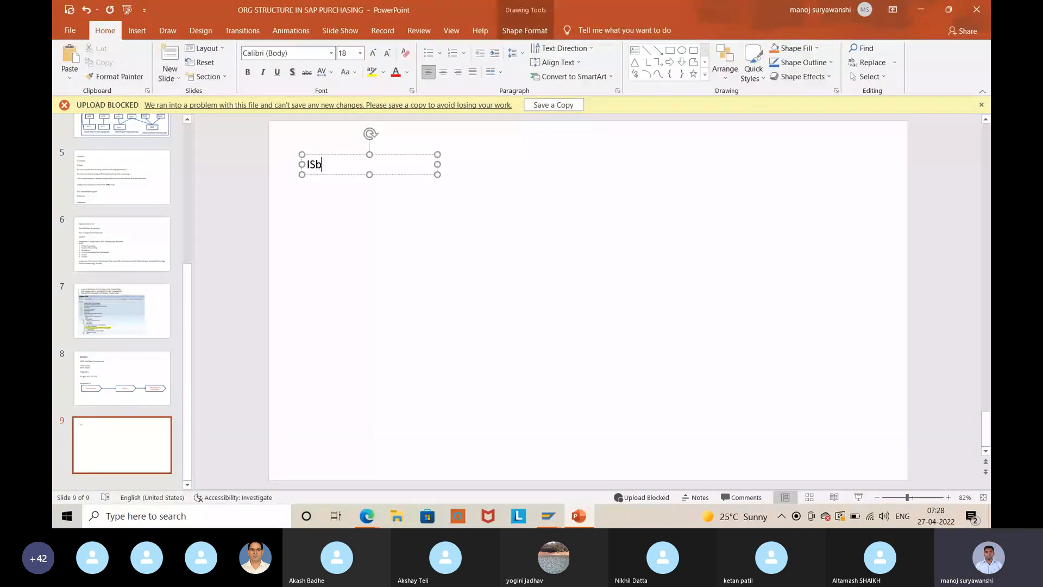
type("9")
key("Caps_Lock")
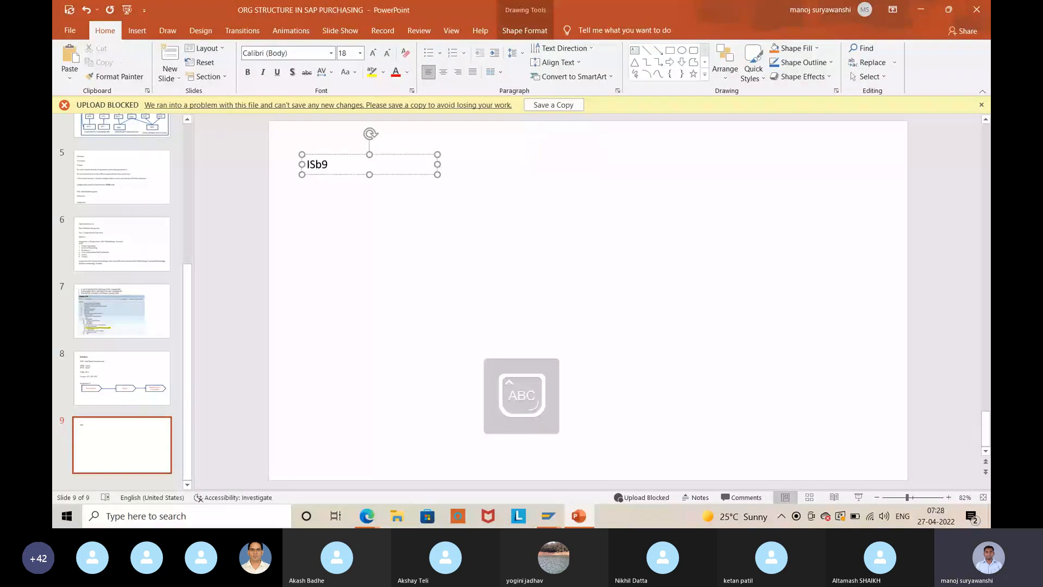
type("ISB8")
- Add the plant codes "ISP1 ISP2 ISP3 ISP4" below the company codes in the text box
left_click(308, 207)
key("Up")
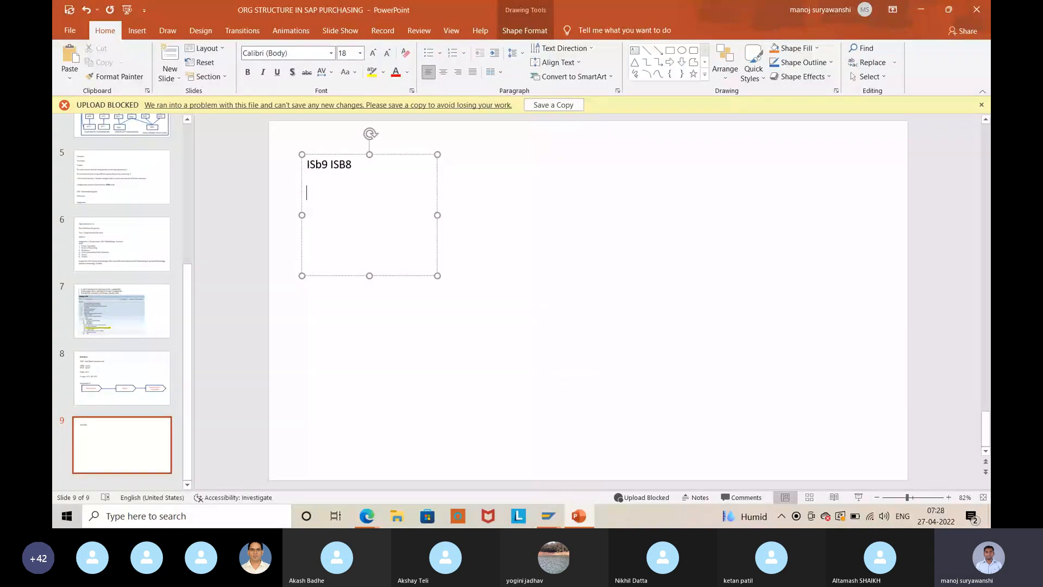
type("ISP1 ISP2 ISP")
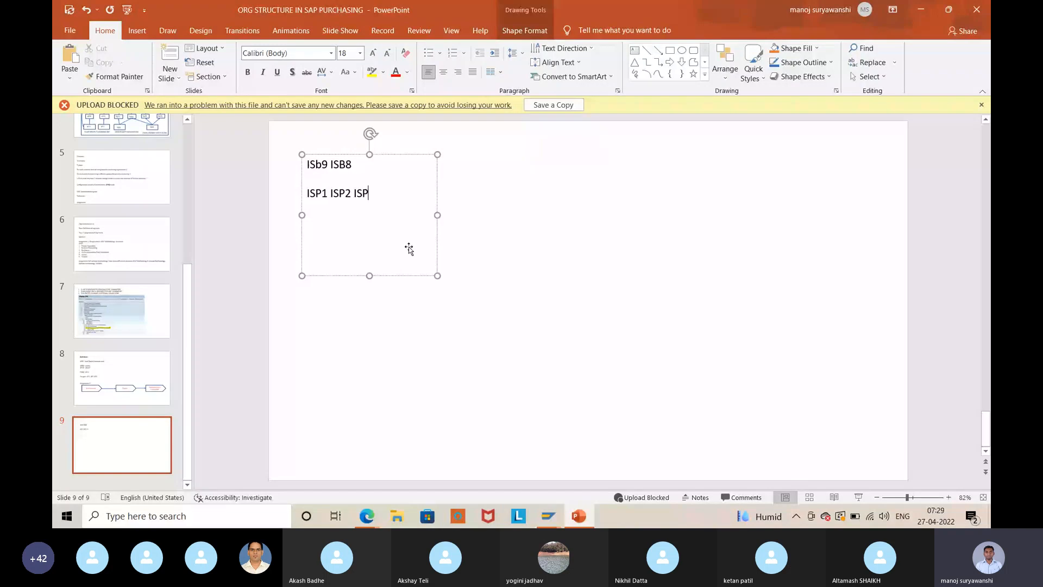
type("3 ISP4")
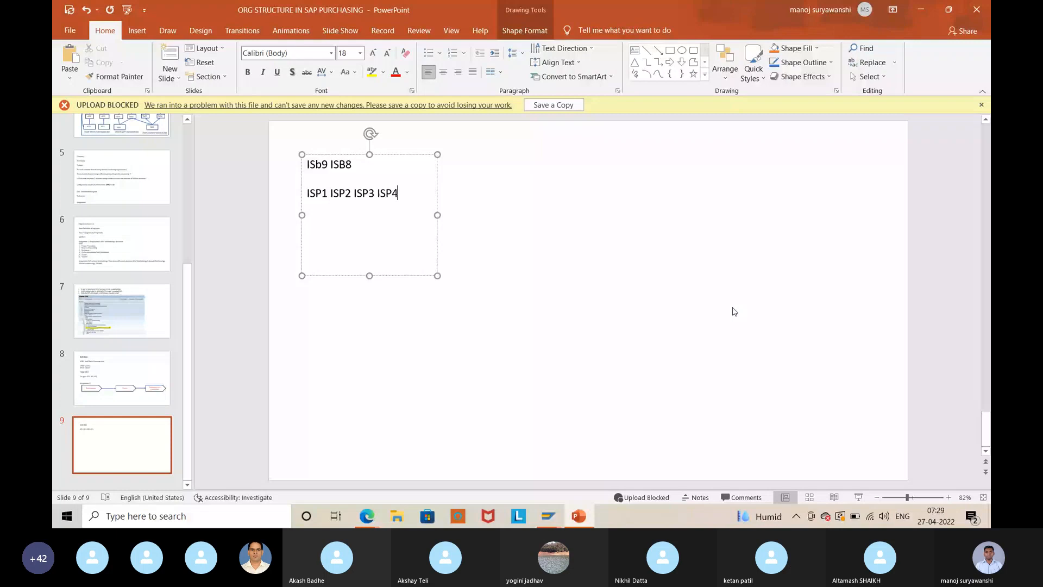
- Switch back to SAP and copy plant 4300 to ISP1, declining number range transport and accepting the existing Customizing request
key("alt+Tab")
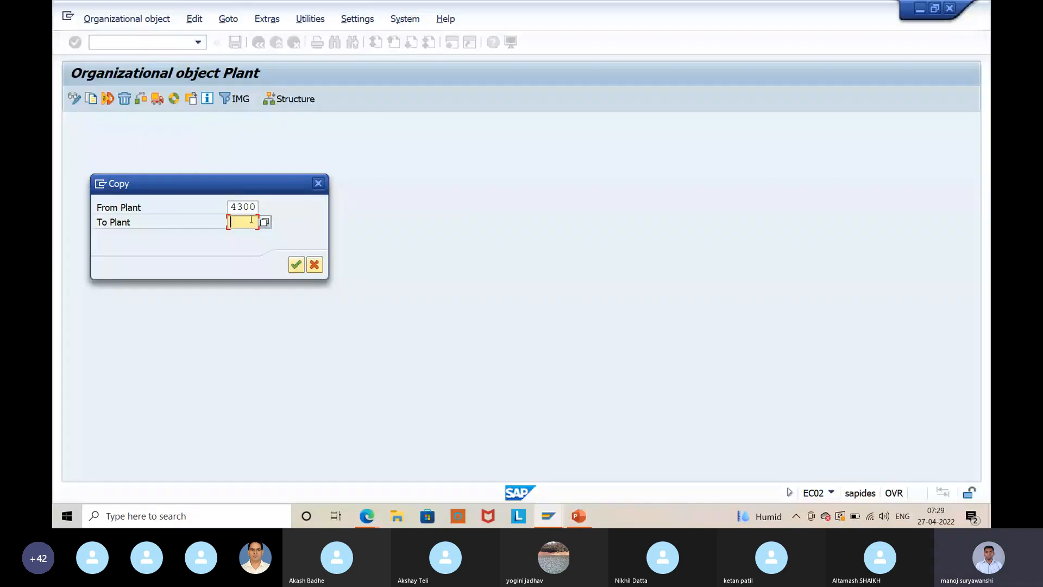
type("ISP1")
key("Return")
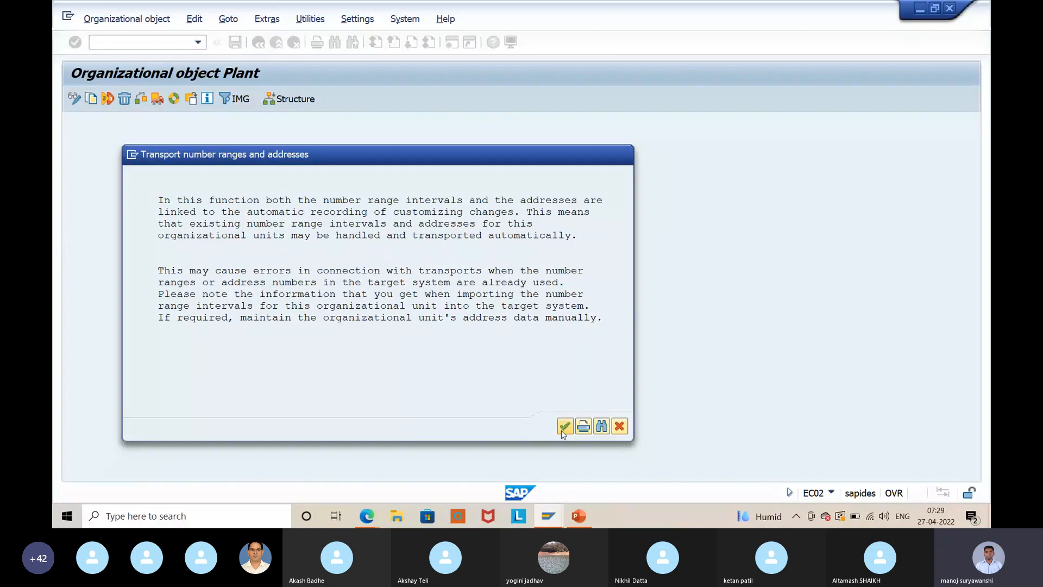
left_click(565, 426)
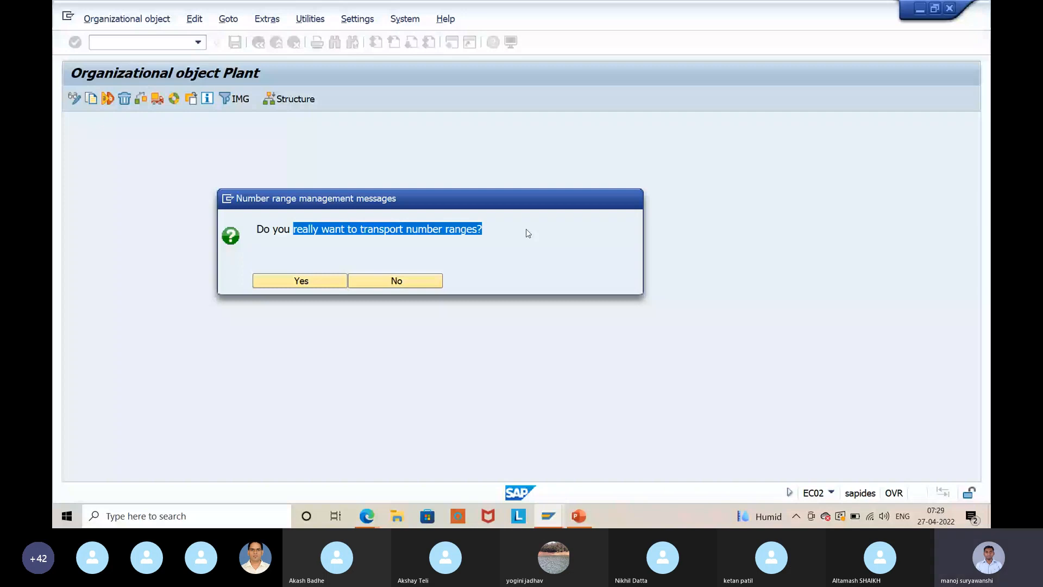
left_click(422, 281)
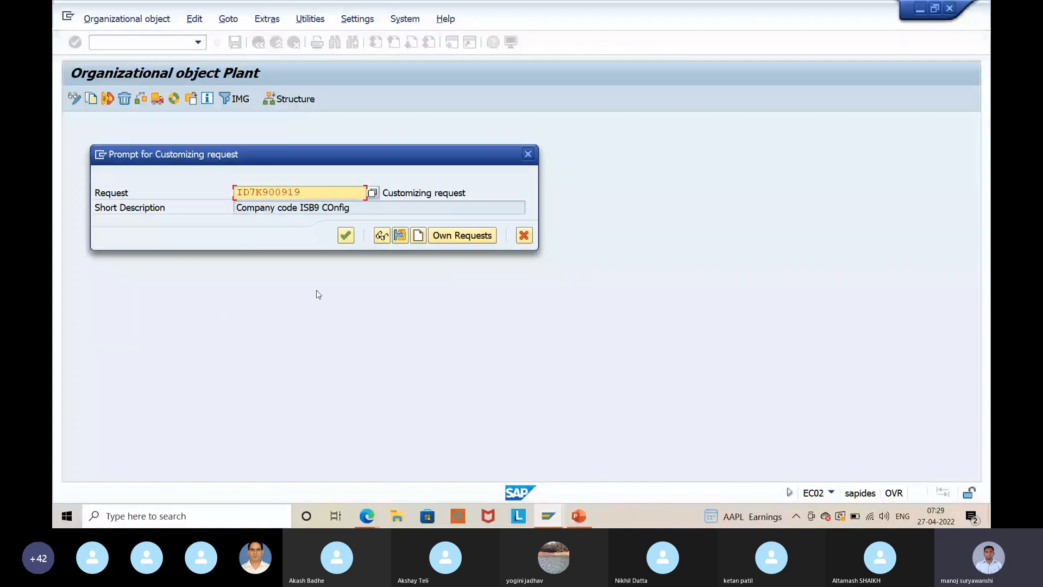
left_click(344, 238)
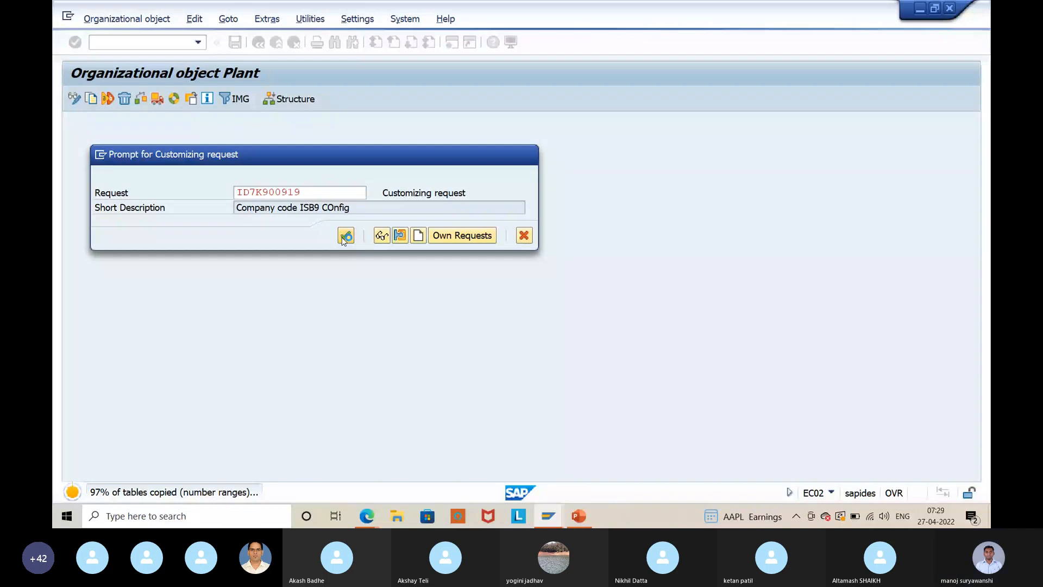
left_click(345, 236)
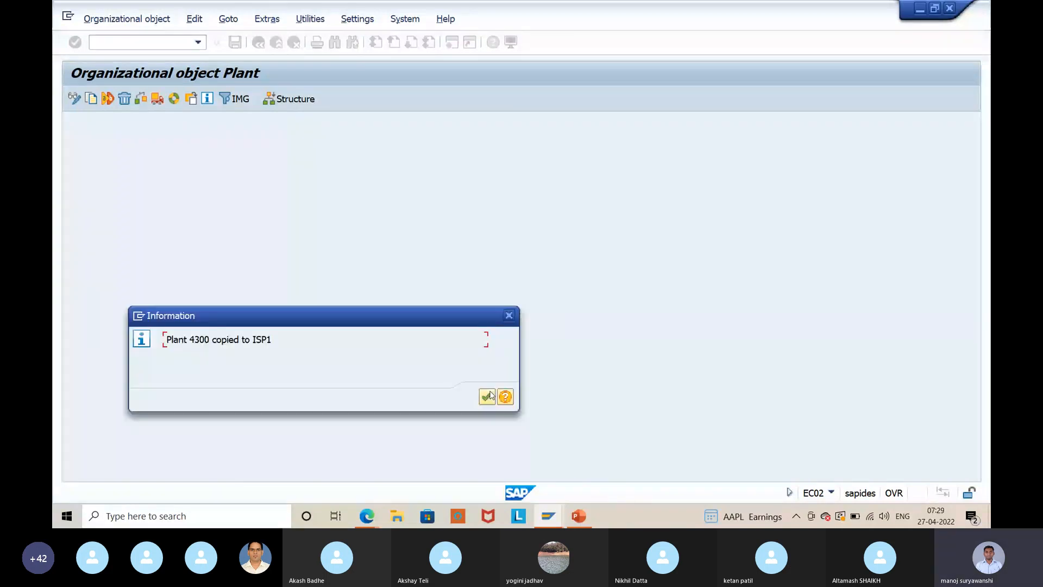
left_click(488, 396)
- Check the completed activities of the plant copy and open the address of plant ISP1 from the Plants overview
left_click(221, 172)
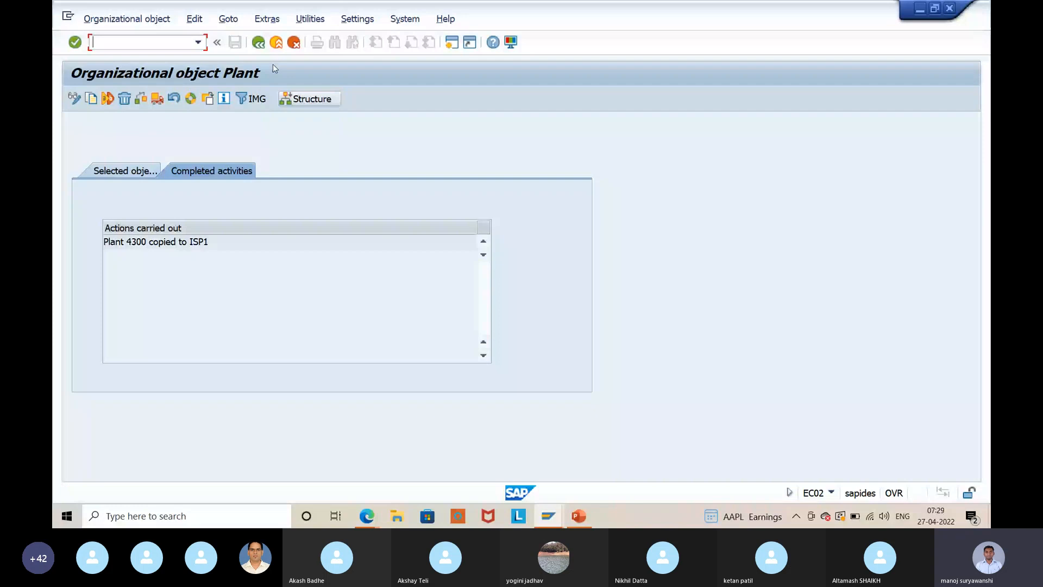
key("F3")
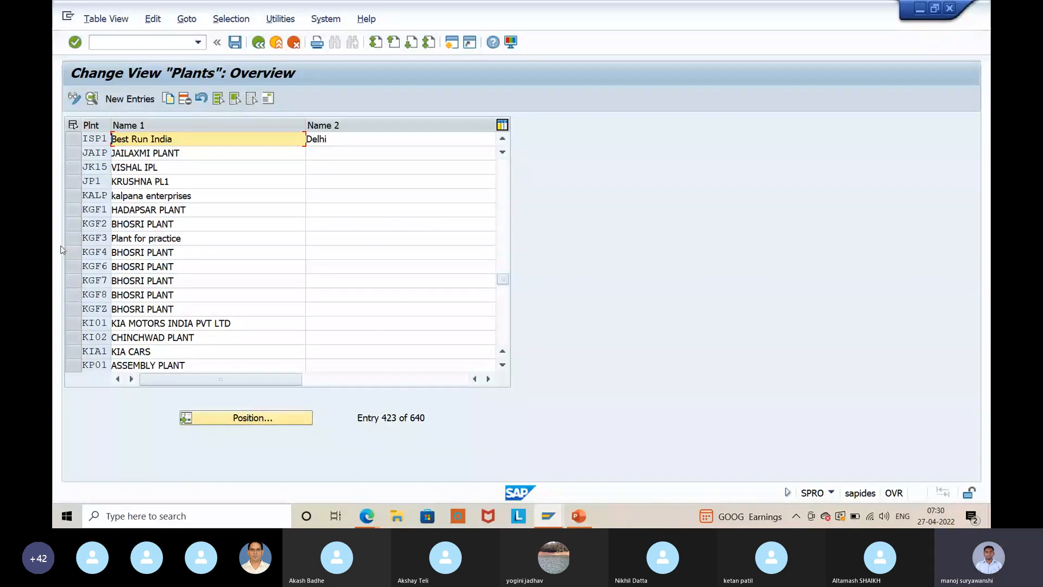
left_click(73, 139)
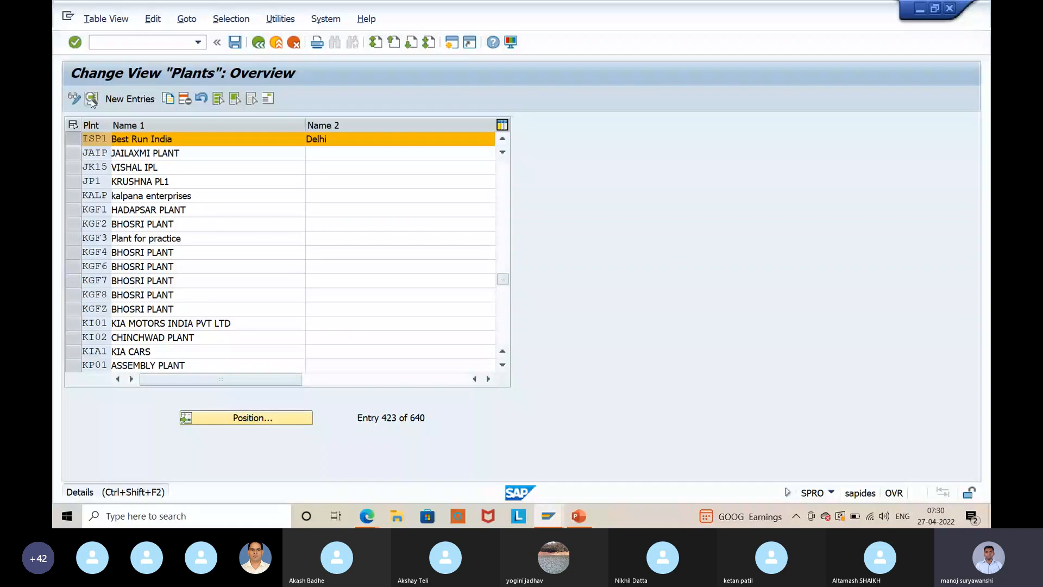
left_click(91, 102)
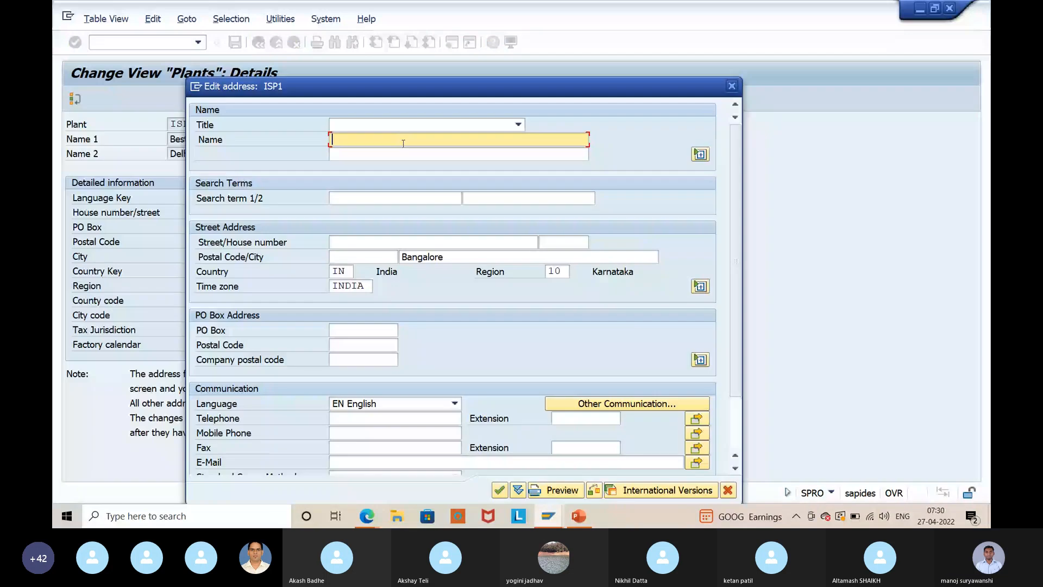
- Enter "Pune Plant" as the name and ISP1 as the first search term in the address of plant ISP1
type("pUN")
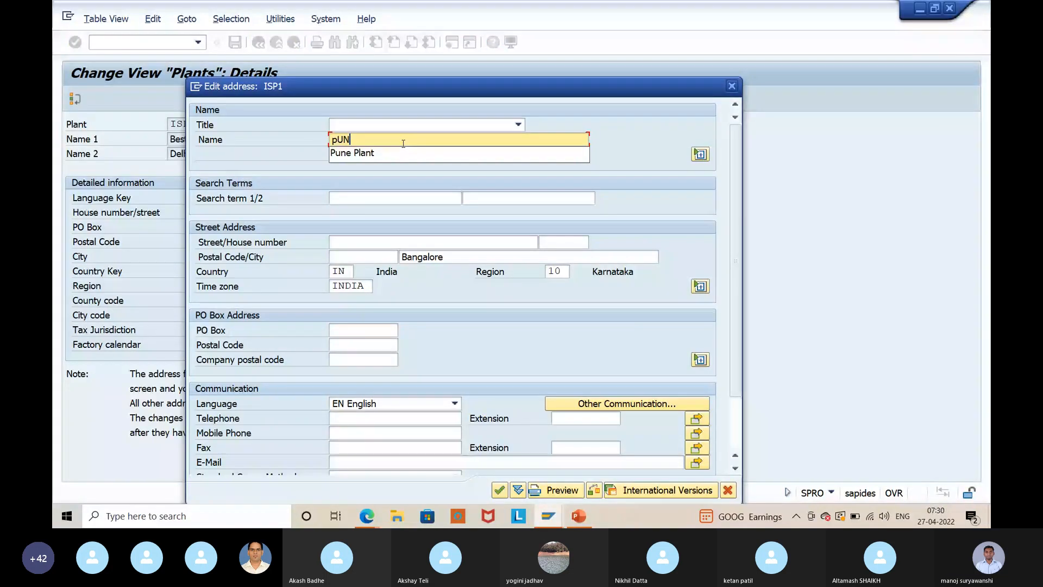
left_click(404, 152)
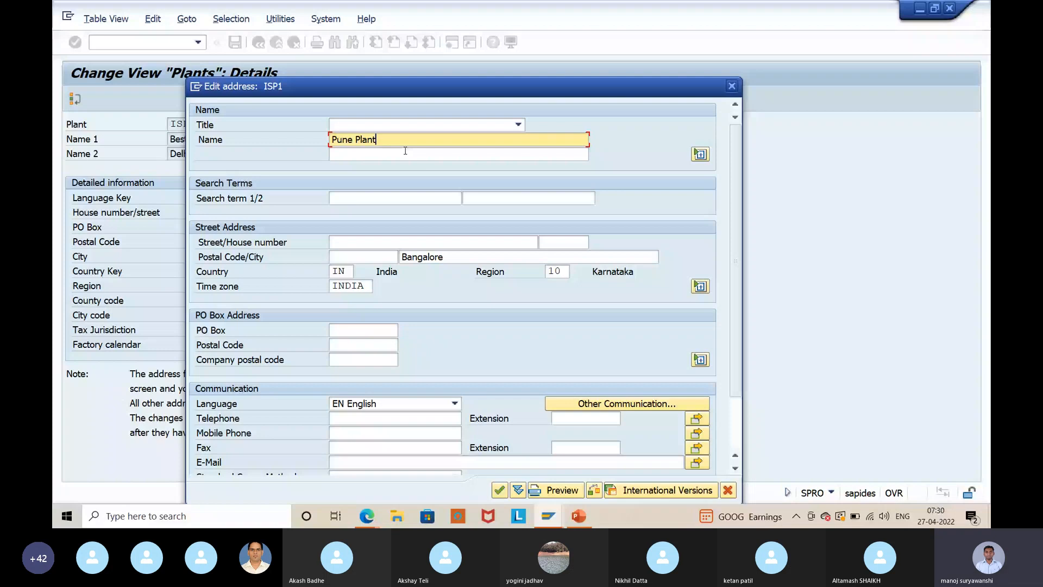
left_click(343, 199)
type("ISP1")
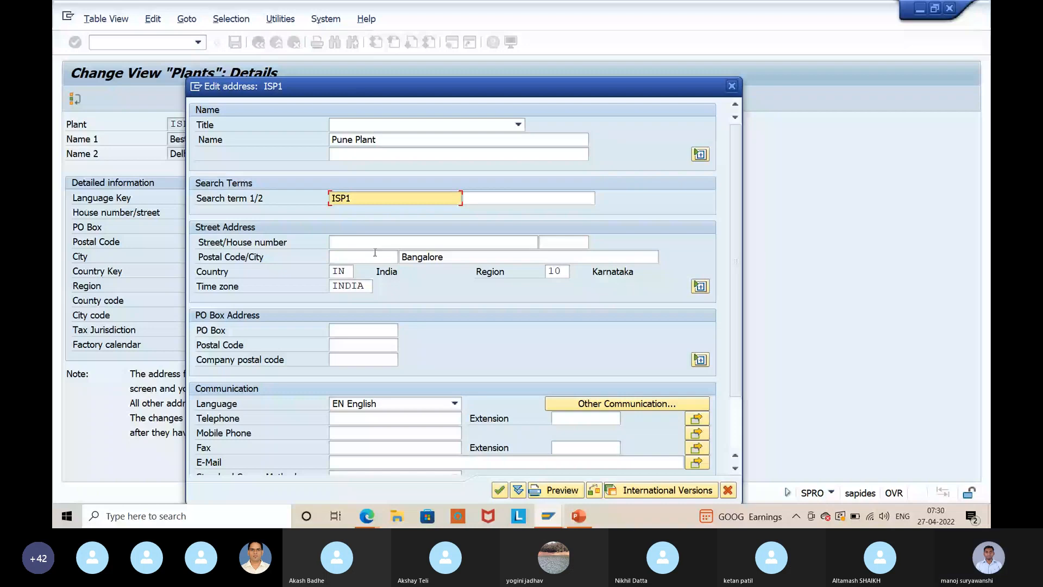
- Set the ISP1 address to postal code 412207, city PUNE and region 13, and accept the address
left_click(375, 253)
type("412207")
key("Tab")
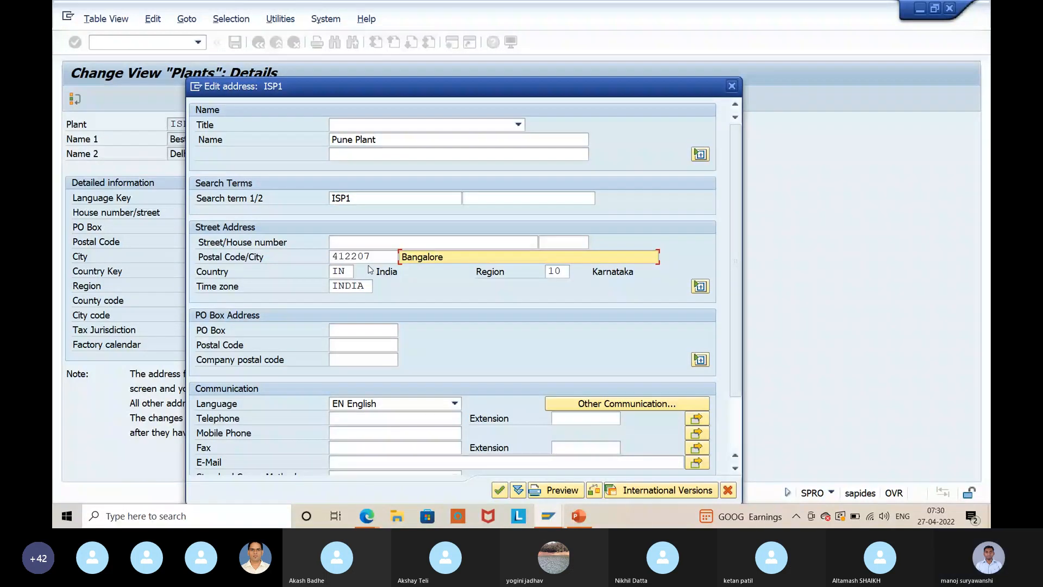
type("PUNE")
key("Tab")
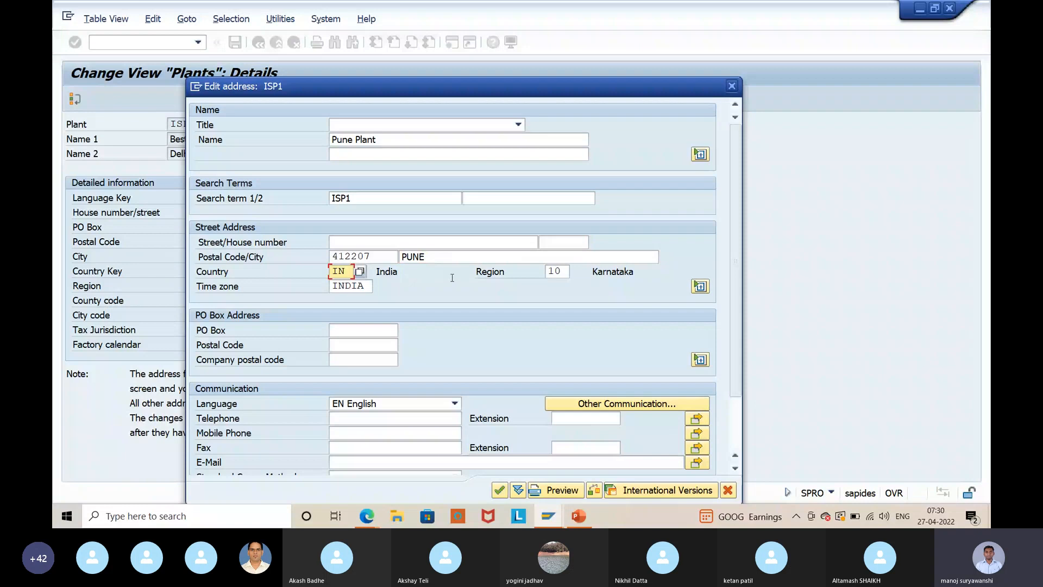
key("Tab")
type("13")
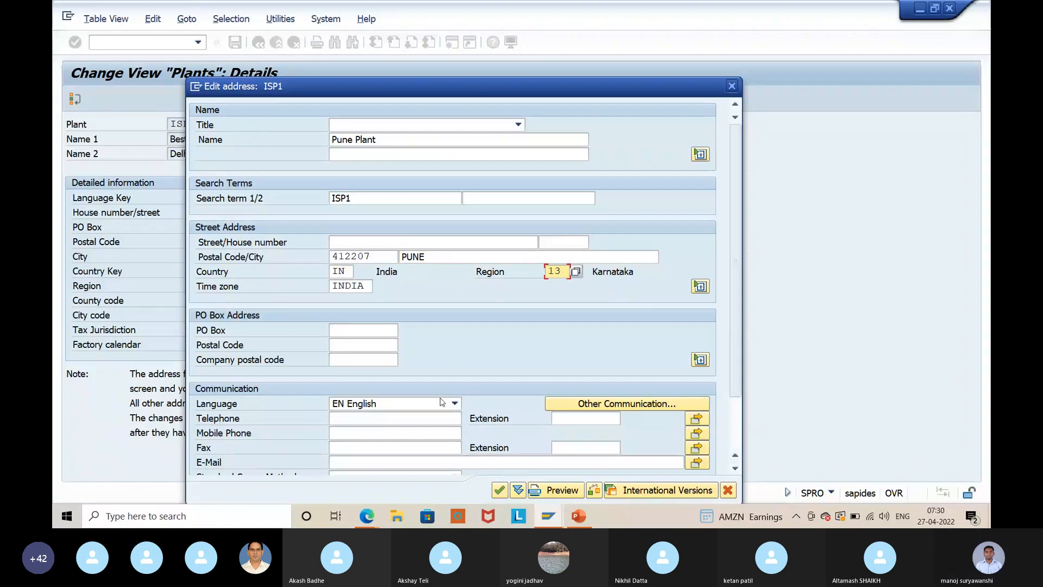
key("Return")
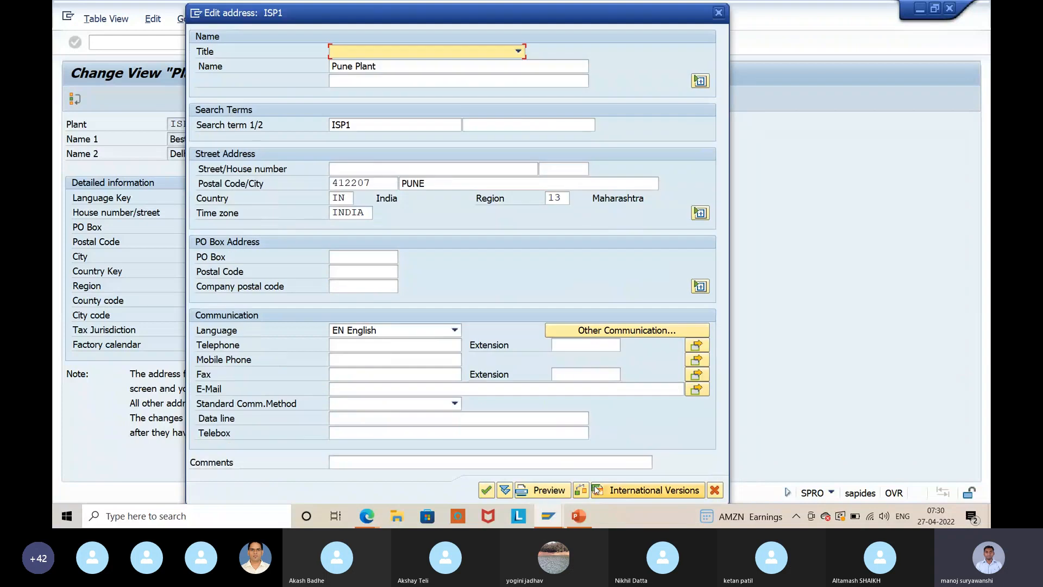
left_click(487, 493)
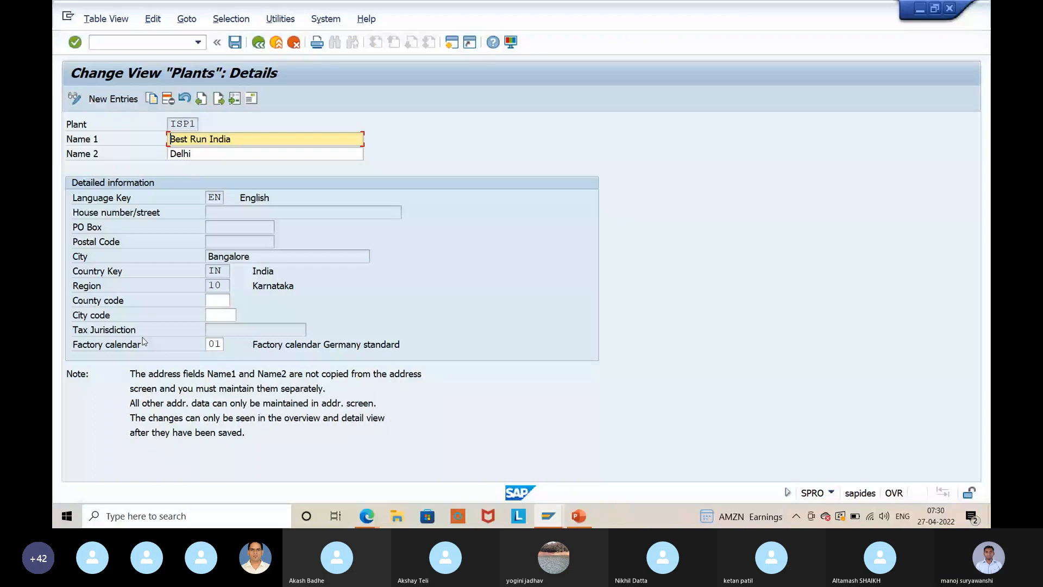
- Replace Name 1 of plant ISP1 with "Pune Plant" and Name 2 with "pune"
left_click(266, 136)
key("BackSpace")
key("BackSpace")
key("BackSpace")
key("BackSpace")
key("BackSpace")
key("BackSpace")
key("BackSpace")
key("BackSpace")
key("BackSpace")
key("BackSpace")
key("BackSpace")
key("BackSpace")
key("BackSpace")
key("BackSpace")
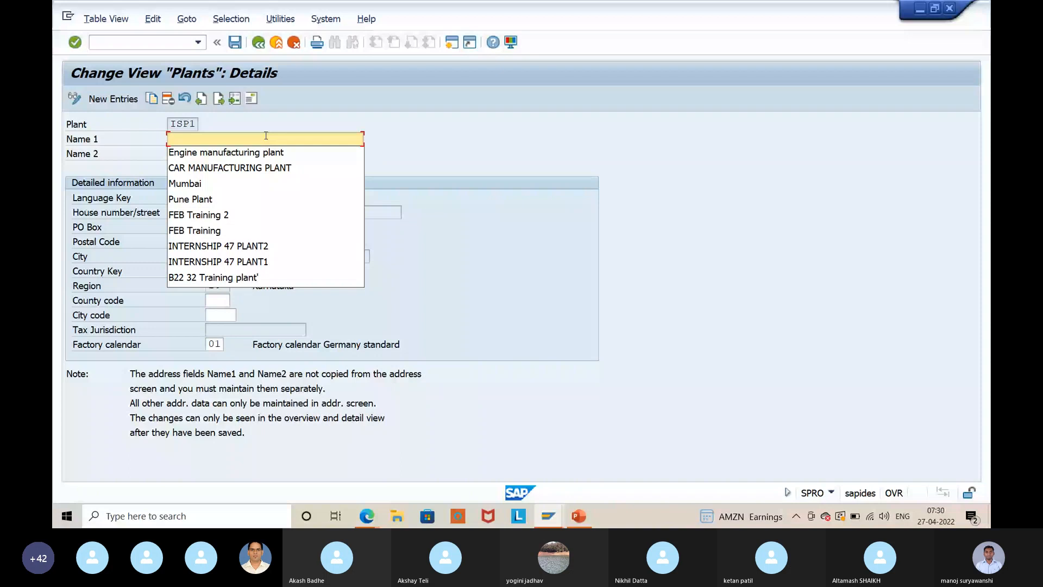
left_click(254, 200)
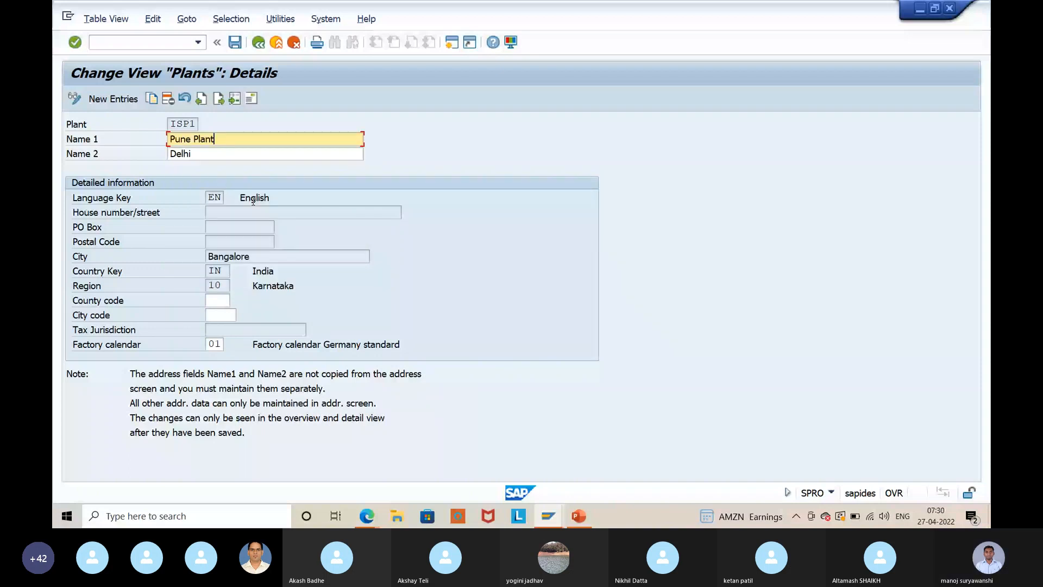
key("Tab")
type("pune")
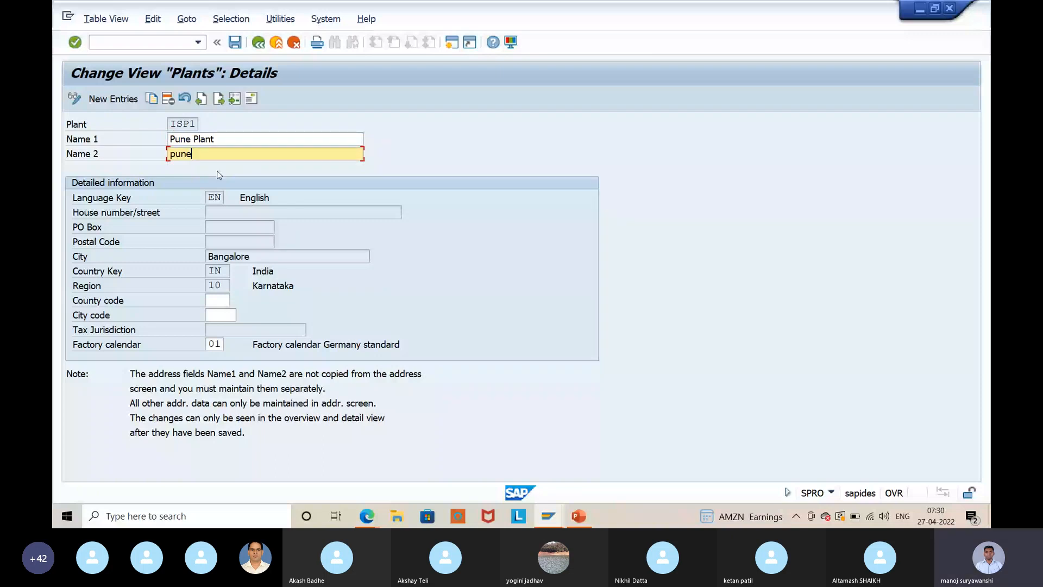
- Save the ISP1 plant details under the existing Customizing request and return to the activity selection
left_click(80, 347)
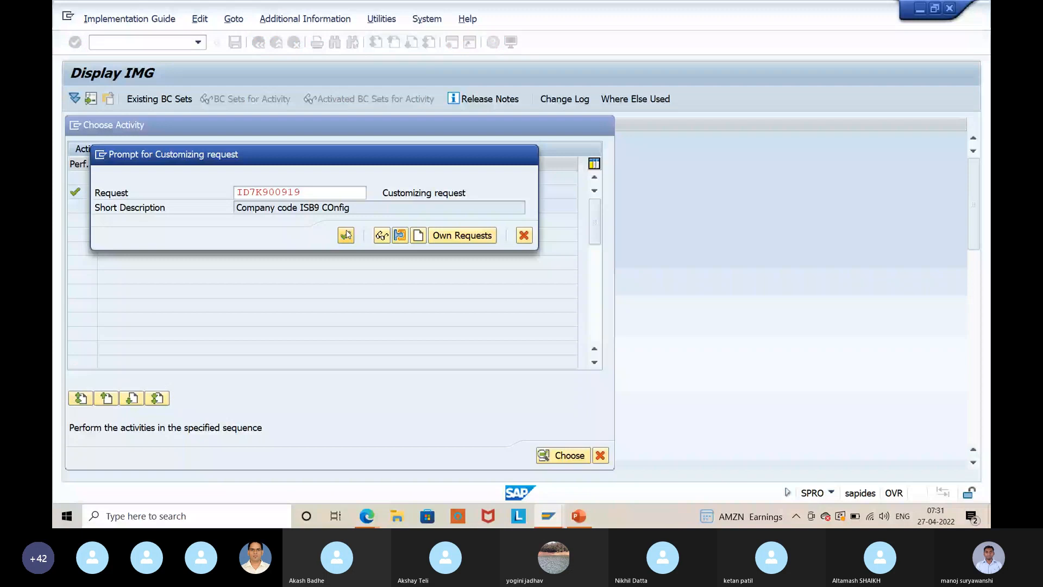
left_click(346, 234)
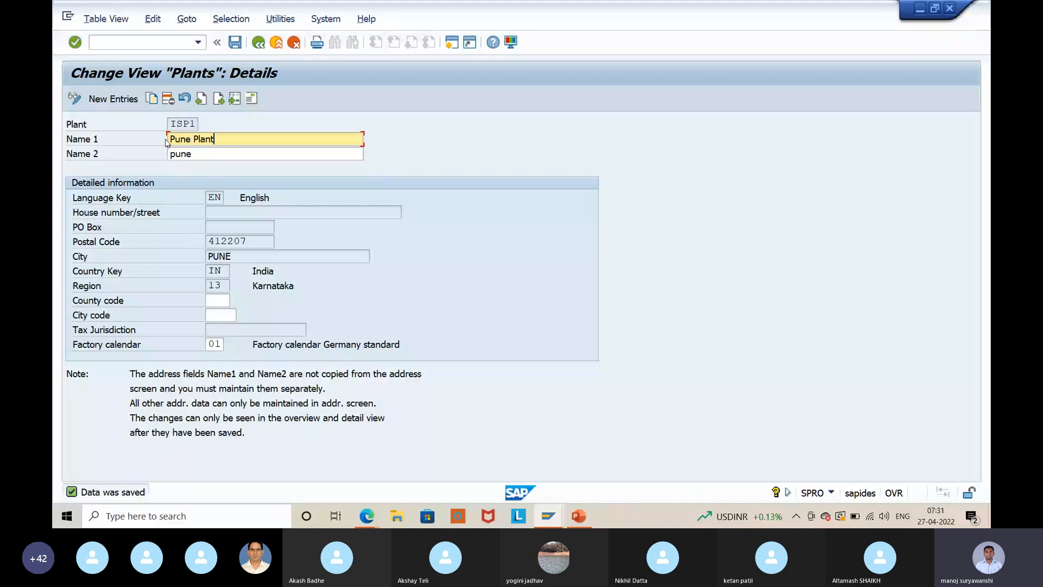
left_click(234, 42)
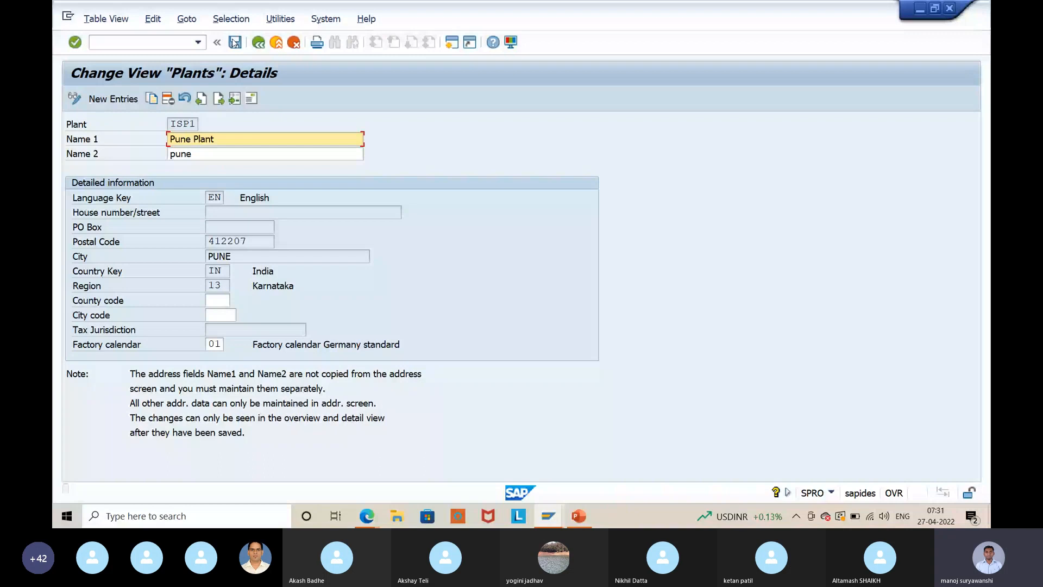
left_click(259, 45)
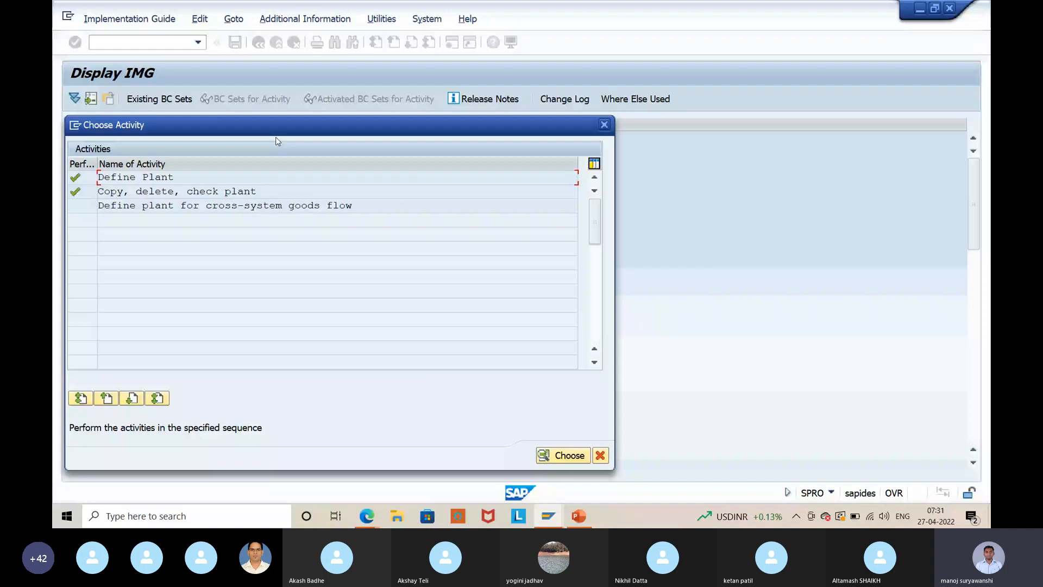
- Copy plant ISP1 to ISP2, declining number range transport and accepting the existing Customizing request
double_click(252, 192)
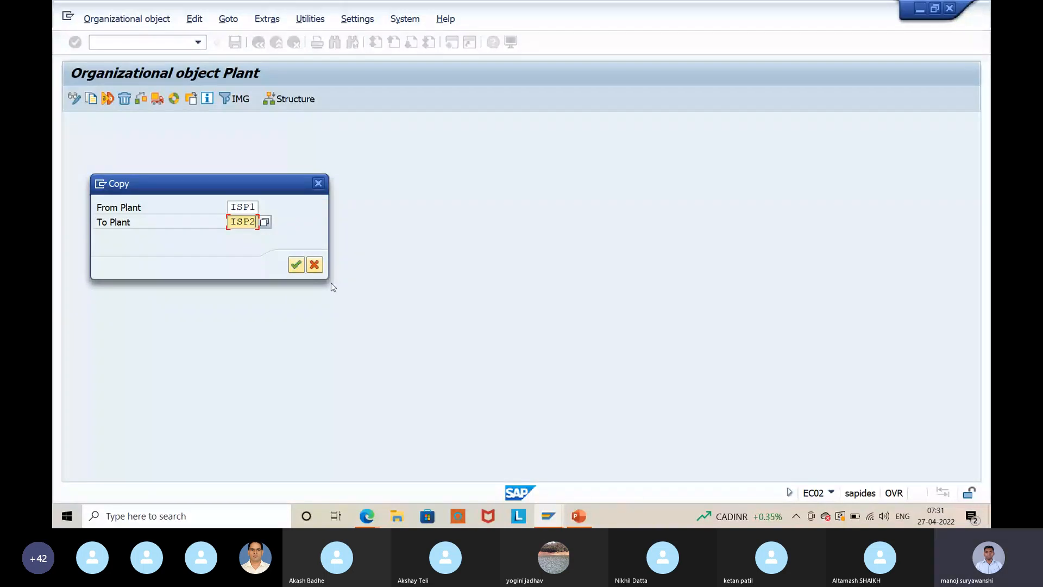
key("Return")
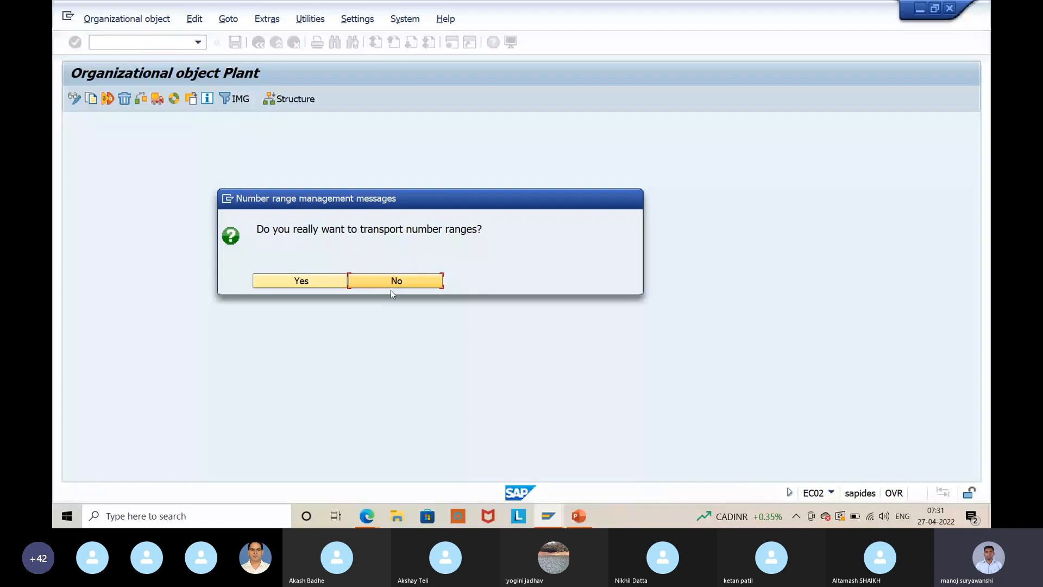
left_click(393, 287)
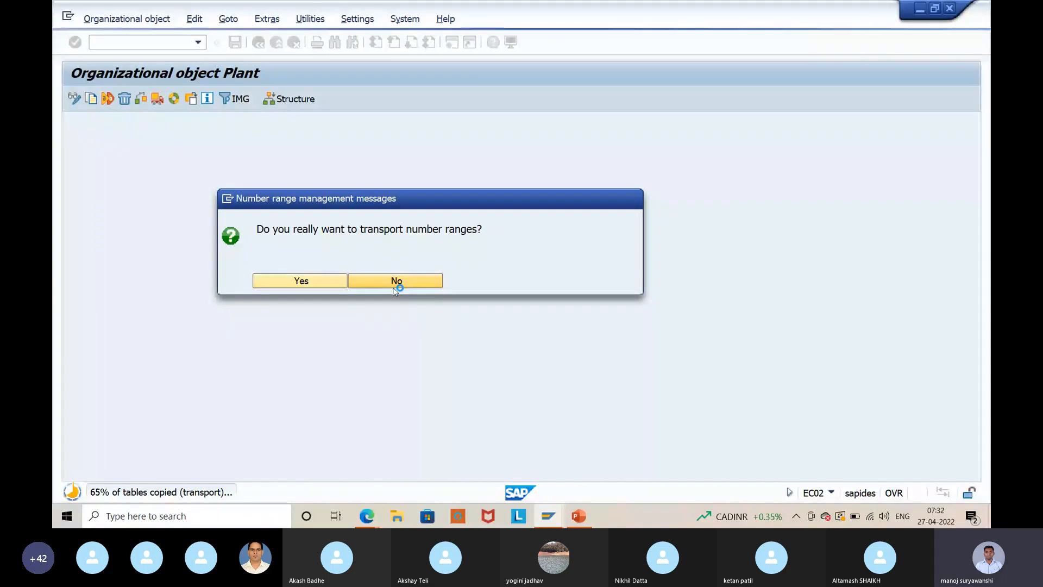
left_click(393, 288)
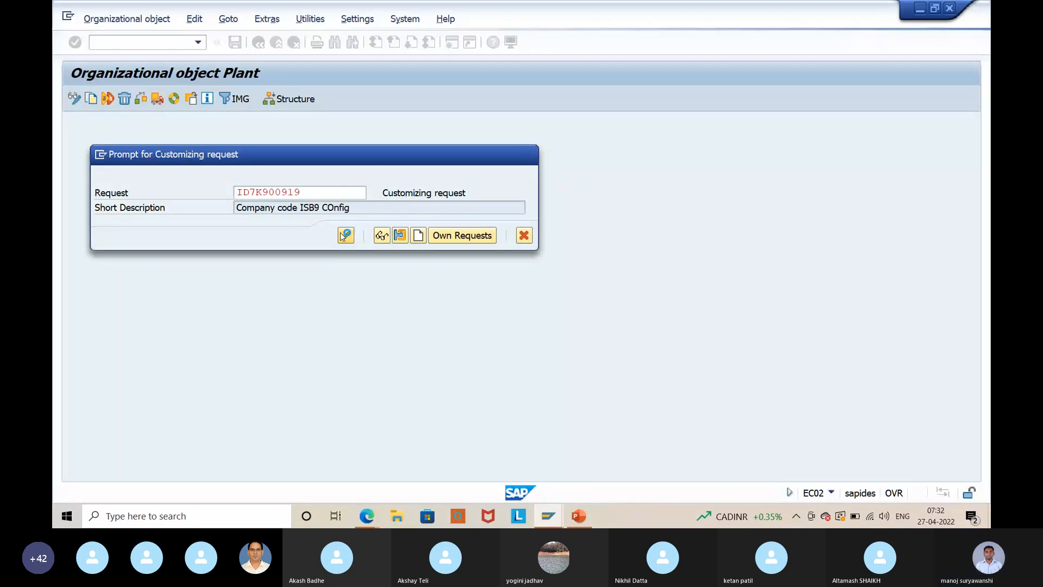
left_click(343, 235)
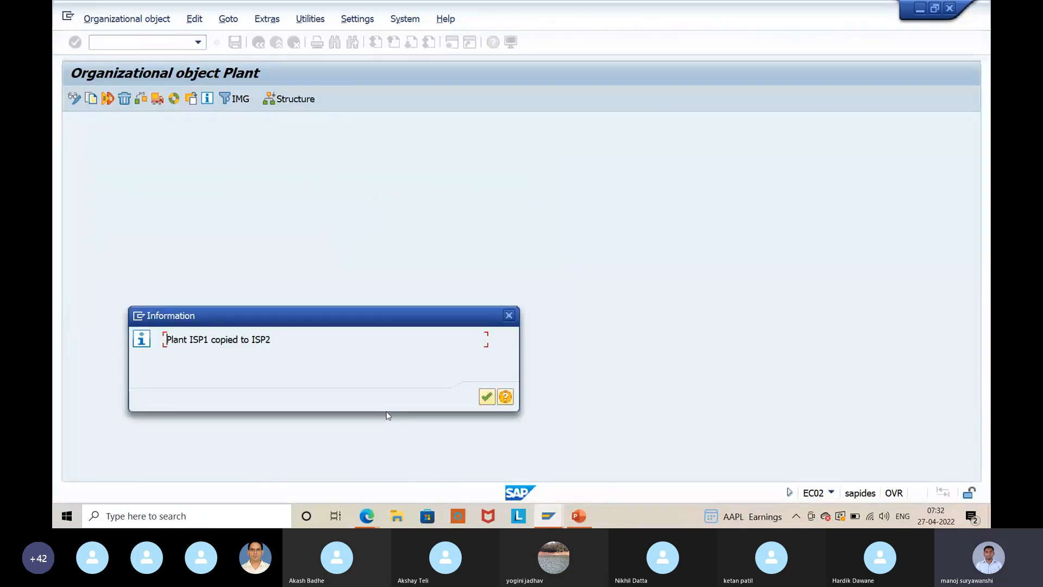
left_click(486, 397)
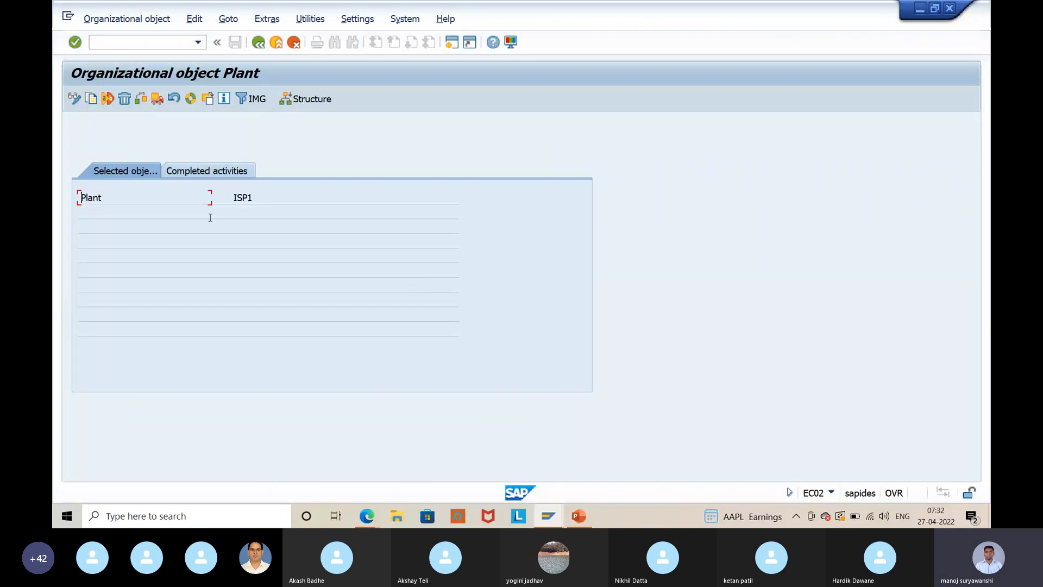
- Copy plant ISP1 to ISP3 and accept the existing Customizing request for the copy
left_click(91, 98)
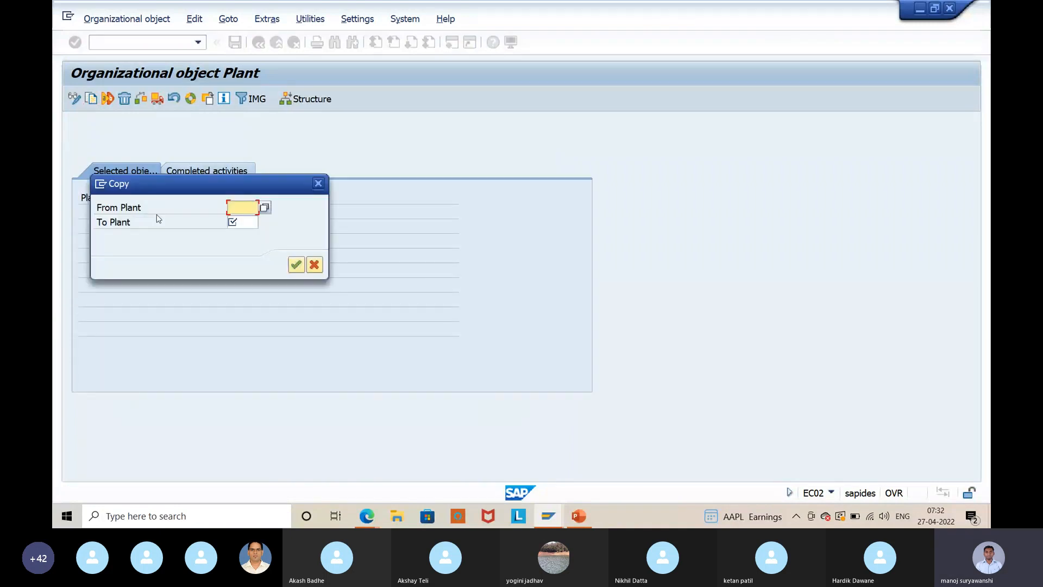
type("ISP1")
key("Tab")
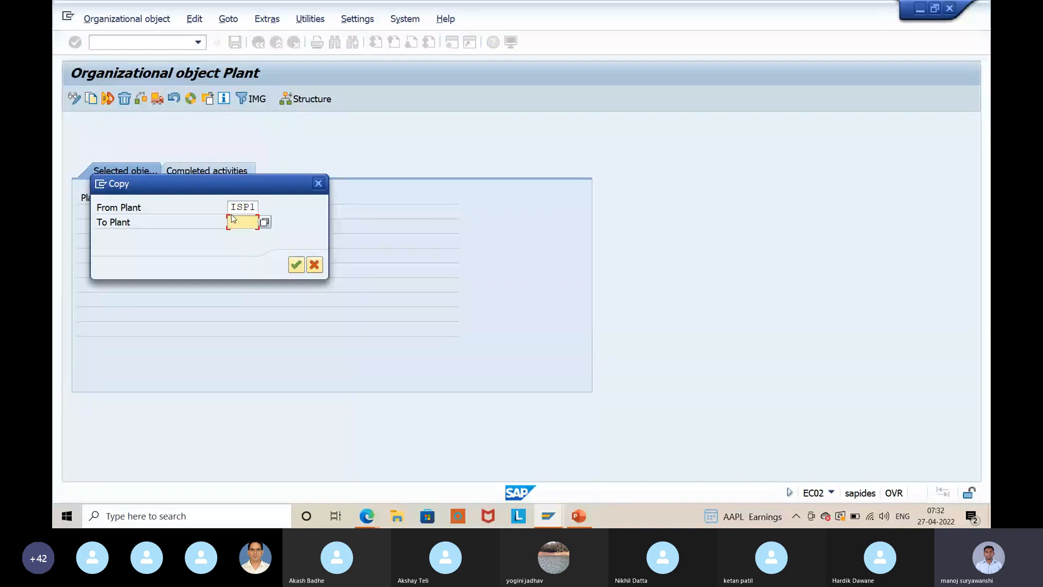
type("ISP3")
left_click(296, 265)
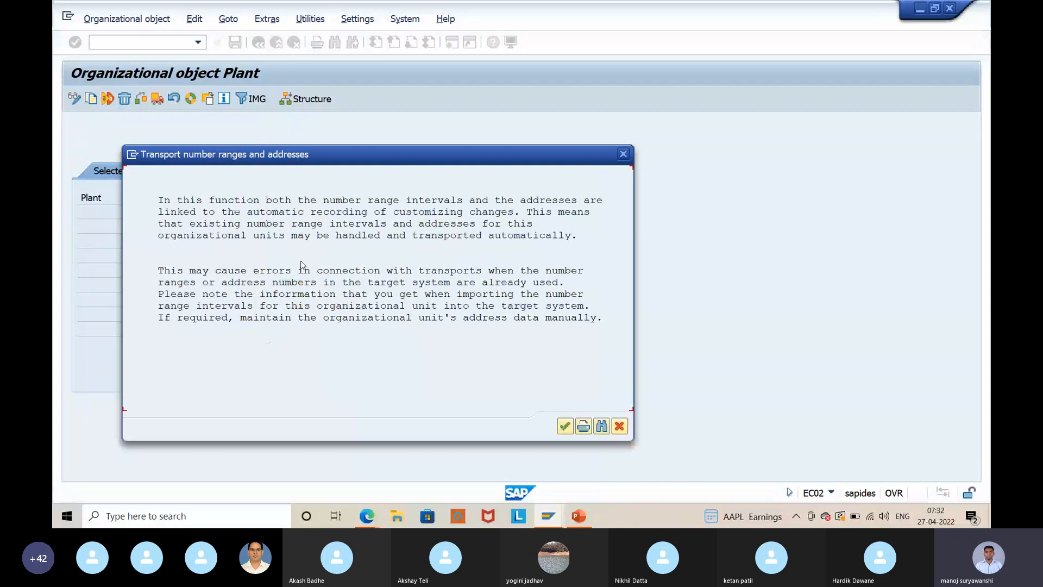
key("Return")
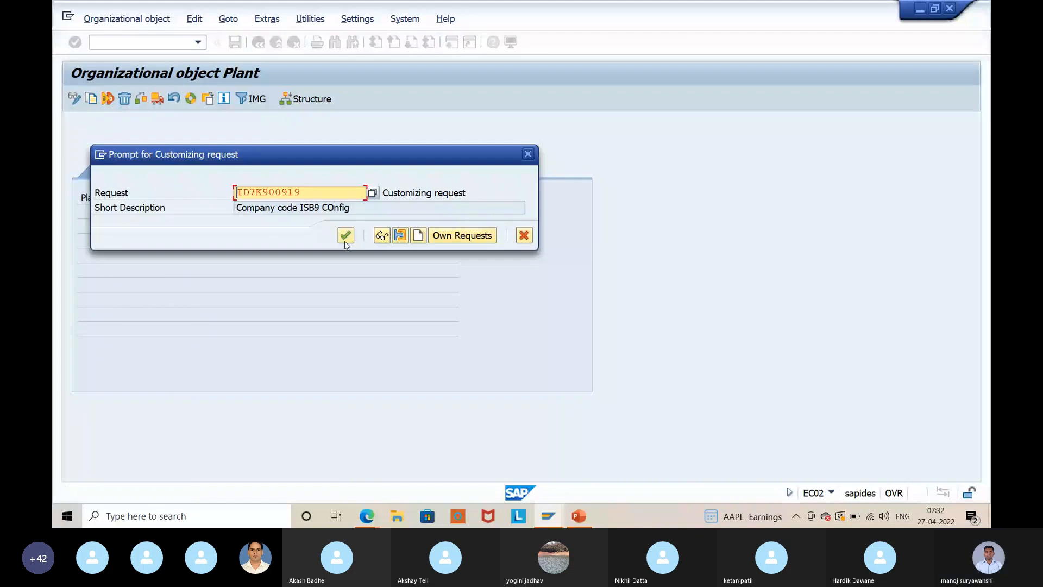
left_click(346, 242)
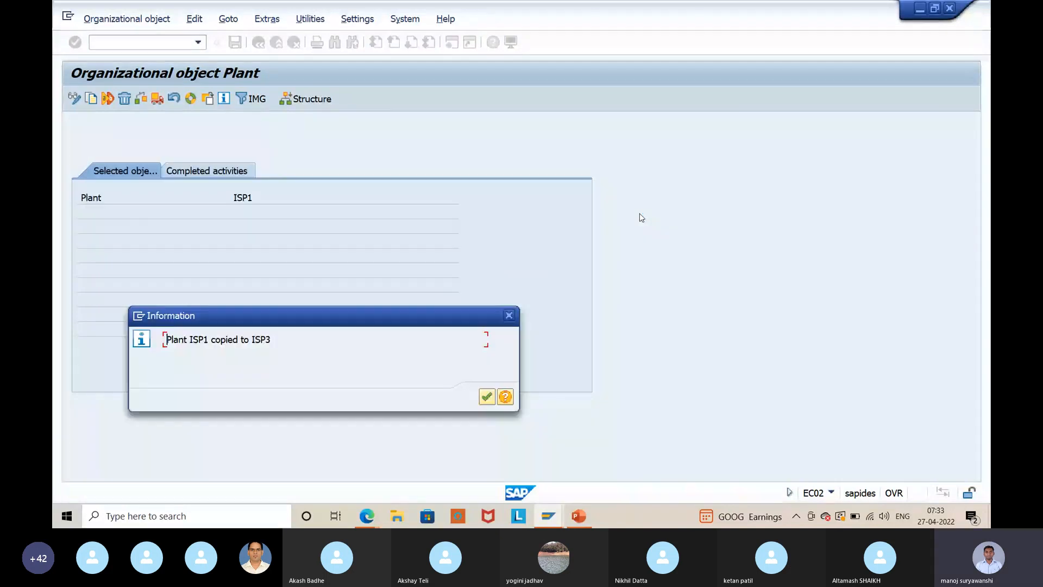
left_click(488, 396)
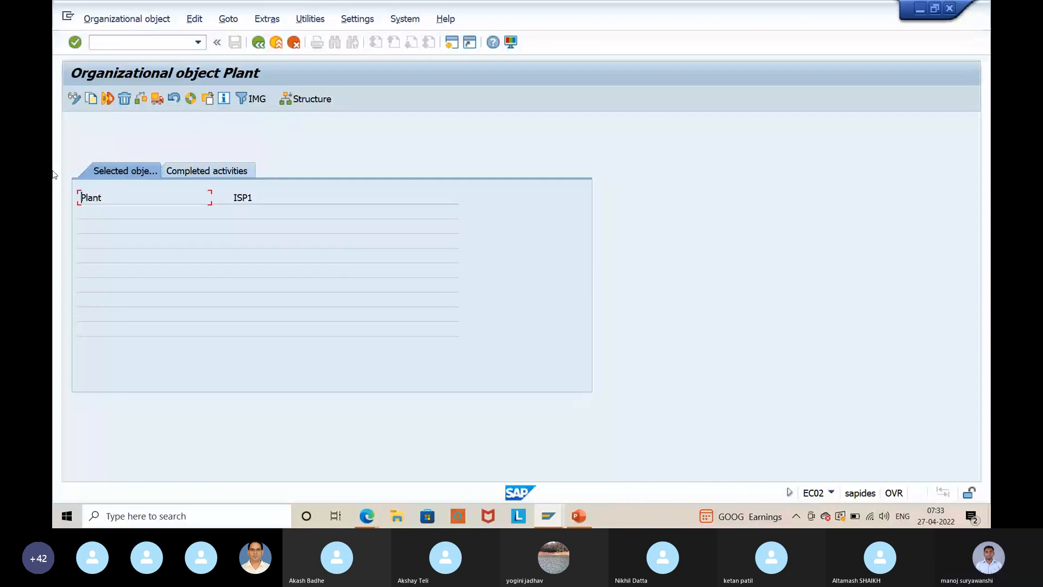
- Copy plant ISP1 to ISP4 with number range transport confirmed, and return to the activity selection
left_click(91, 99)
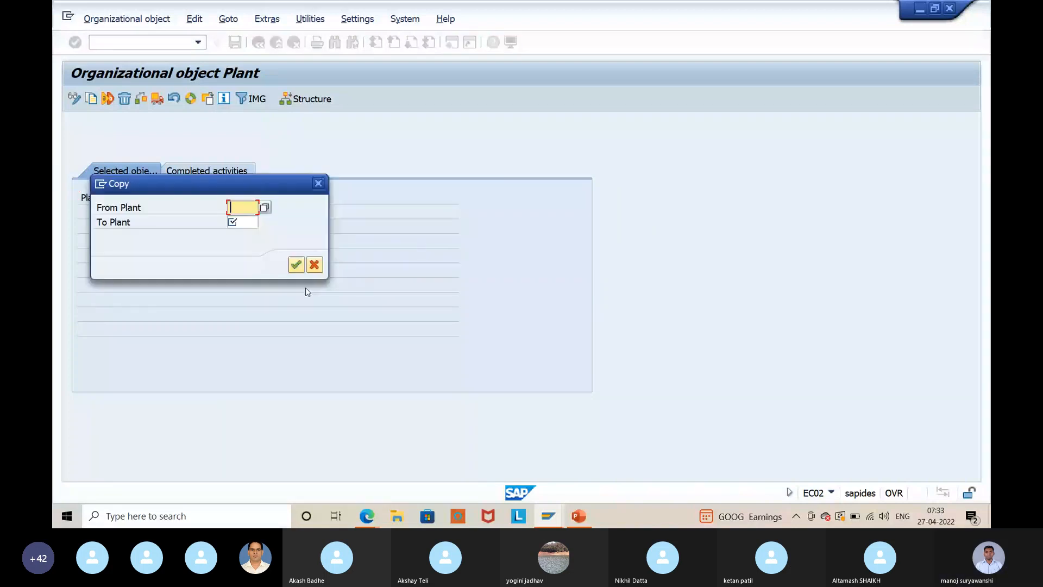
type("ISP1")
key("Tab")
type("ISP4")
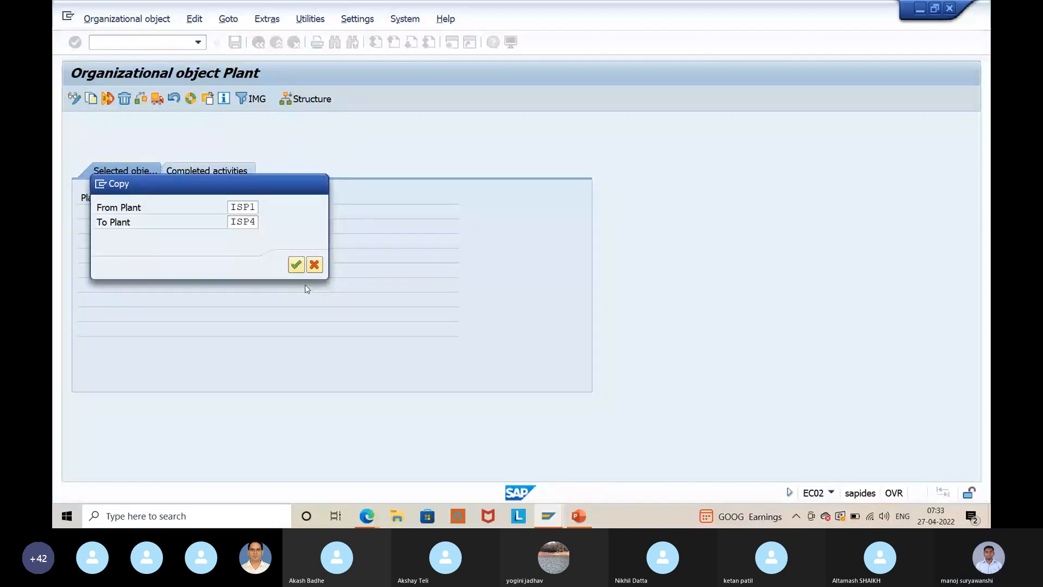
key("Return")
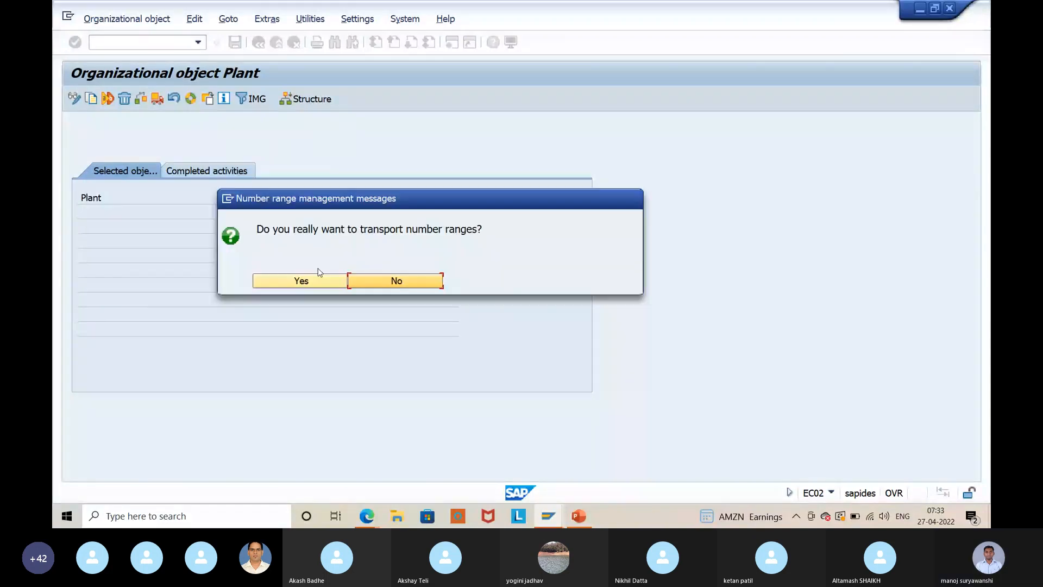
left_click(319, 277)
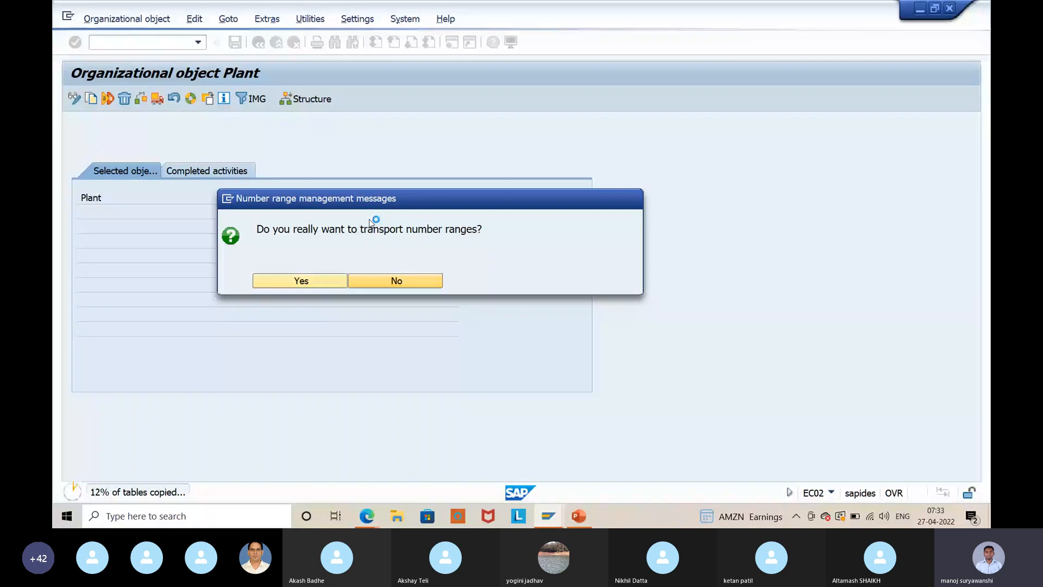
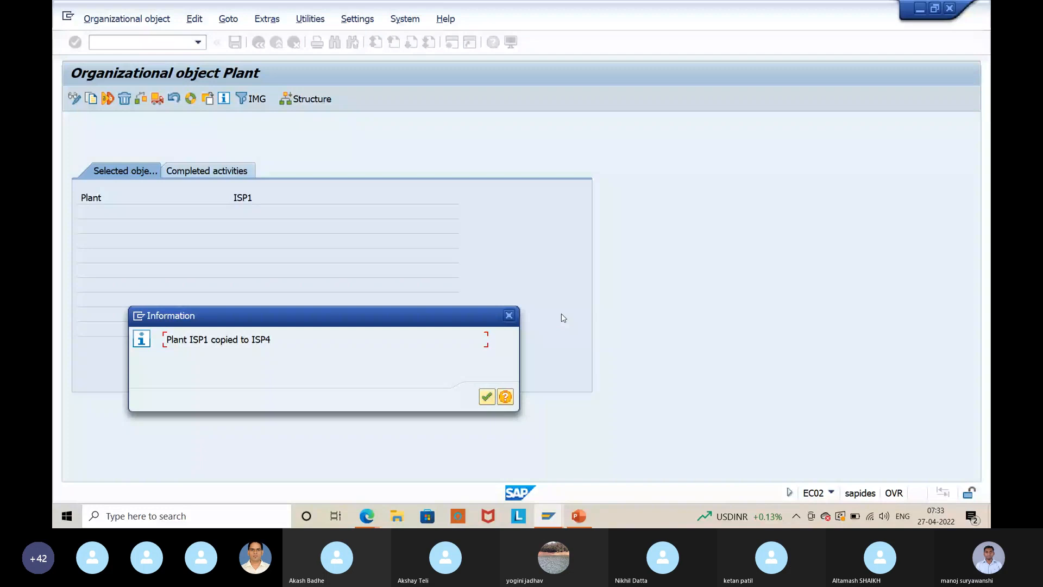
key("Return")
left_click(259, 43)
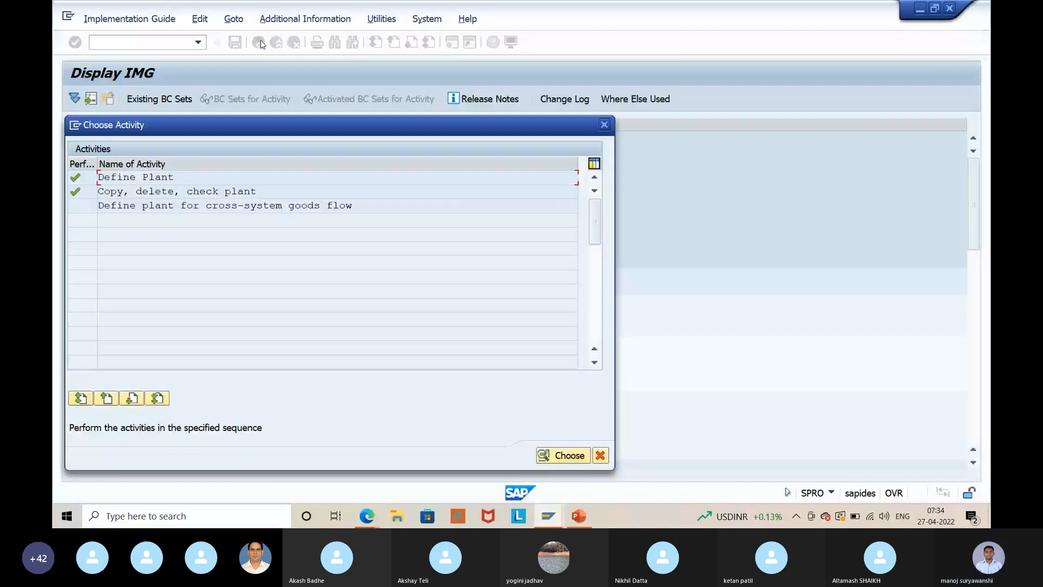
- In Define Plant, set ISP2's Name 1 to mUMBAI PLANT and its address name to mUMBAI, and save the plant
double_click(312, 176)
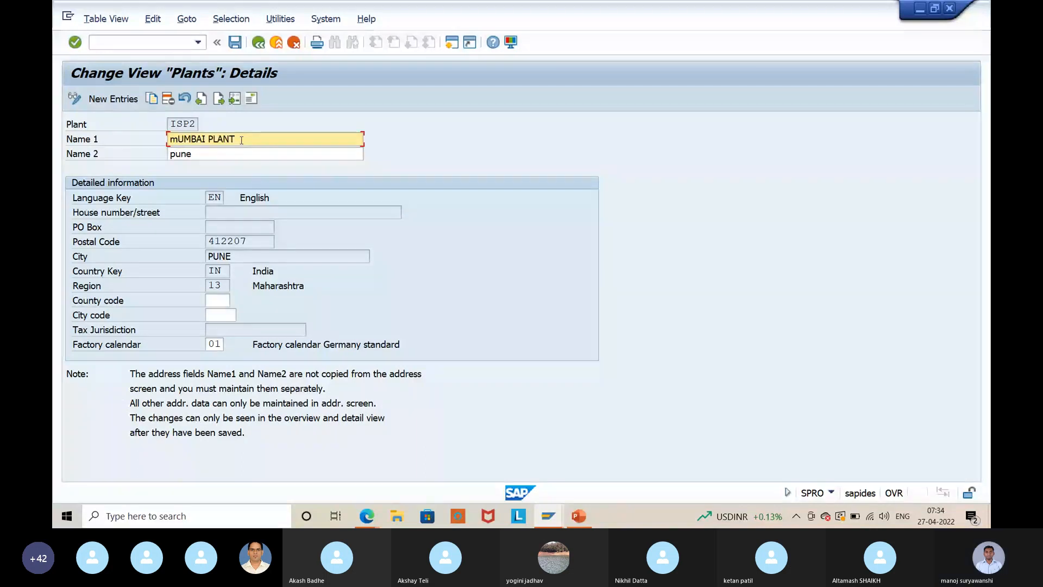
left_click(251, 100)
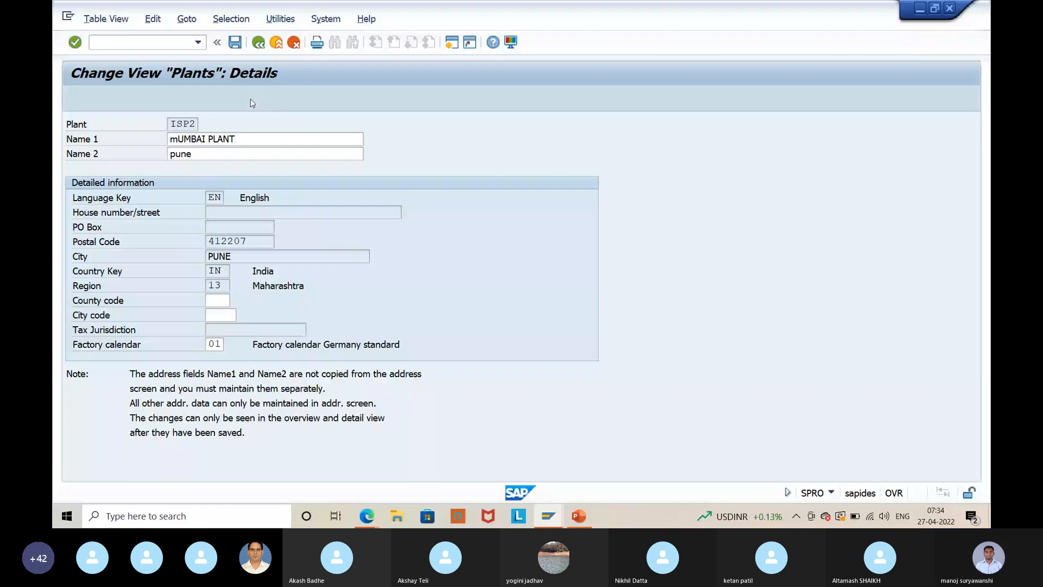
left_click(411, 141)
type("mUMBAI")
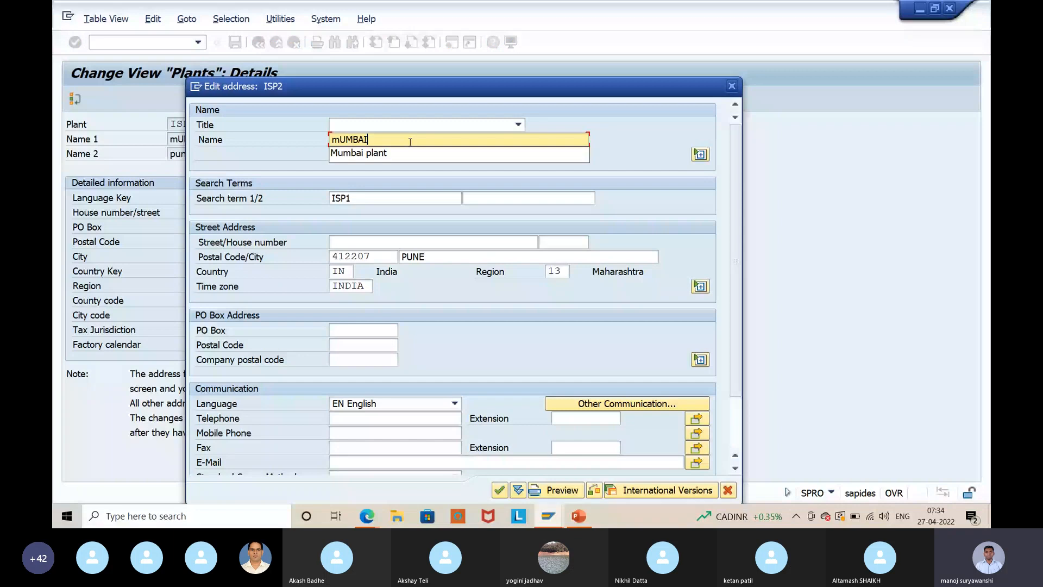
key("Return")
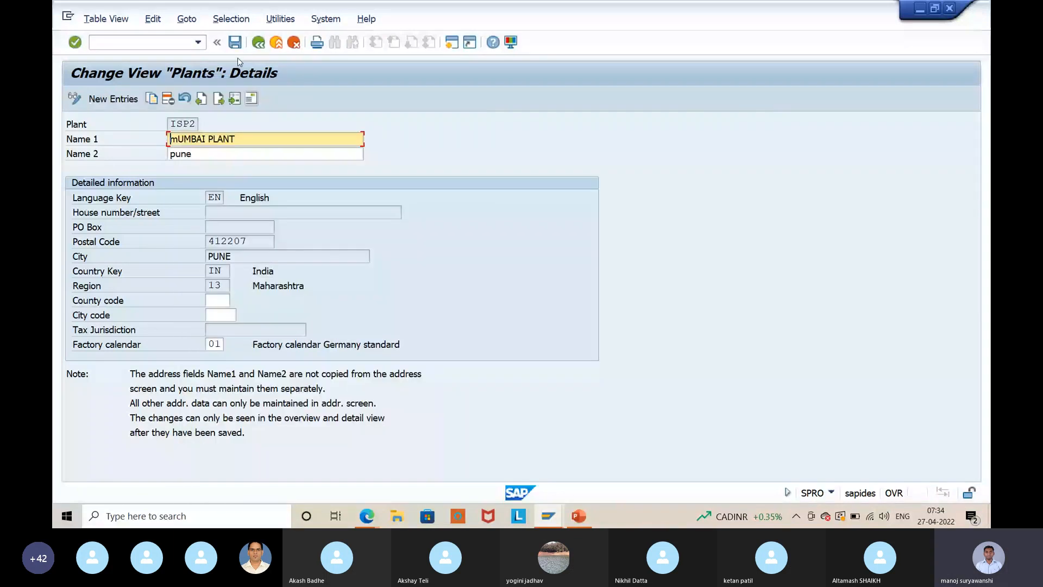
key("ctrl+s")
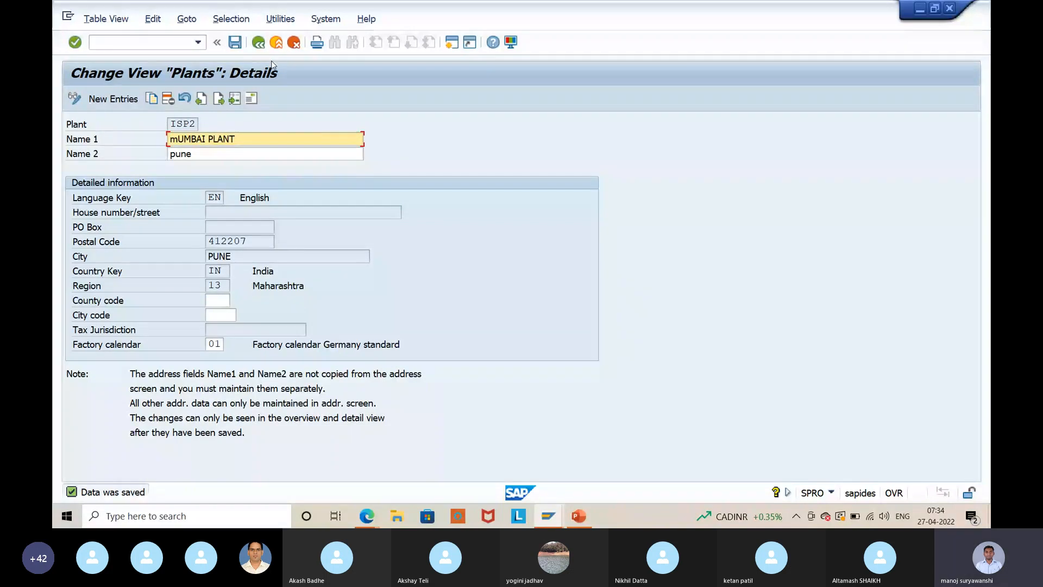
- Edit the address of plant ISP3, setting name and city to BANGLORE and the region to 10 Karnataka
left_click(253, 101)
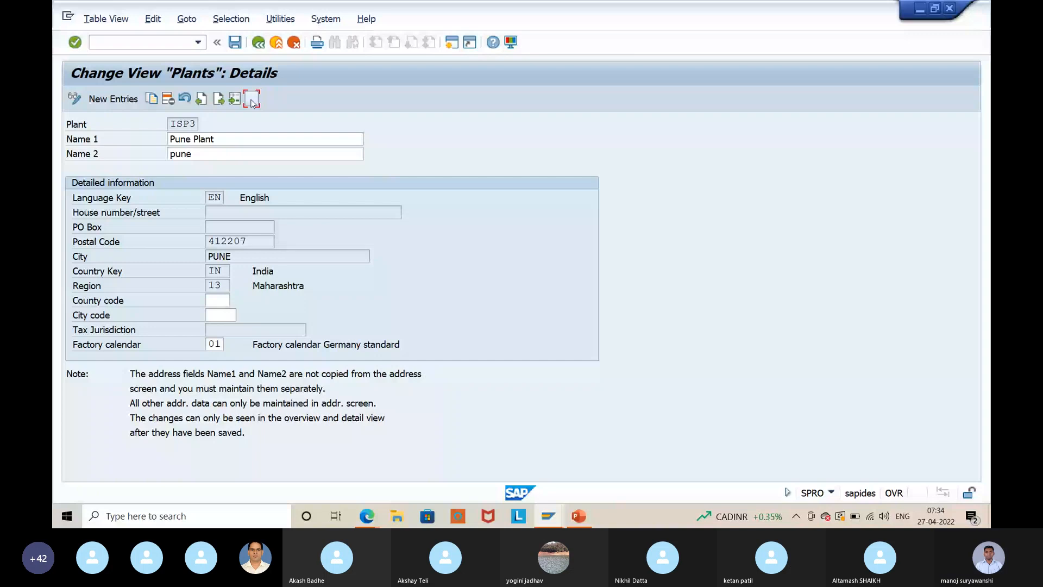
left_click(388, 142)
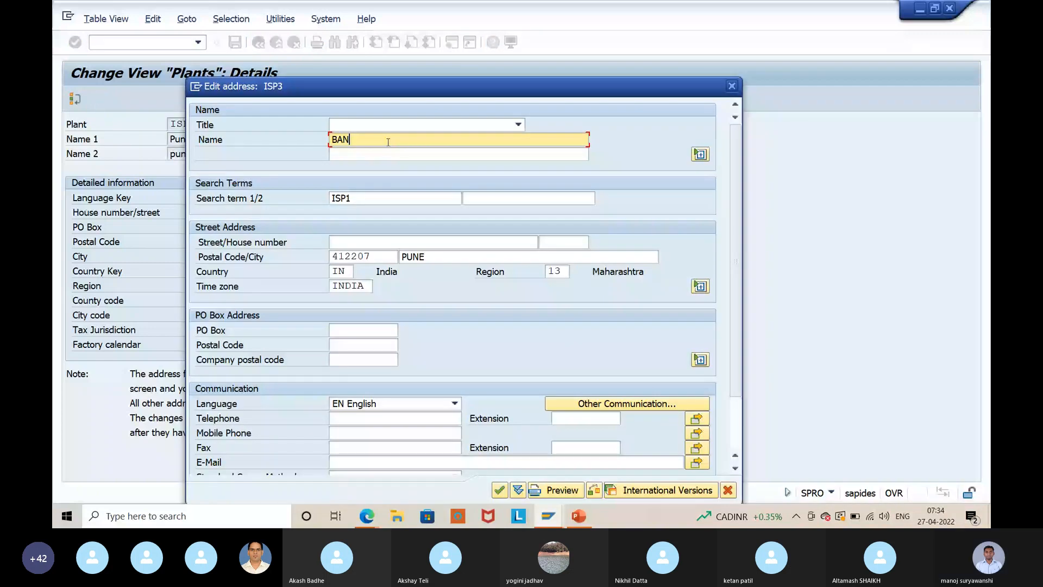
type("GLORE")
left_click(450, 257)
key("BackSpace")
key("BackSpace")
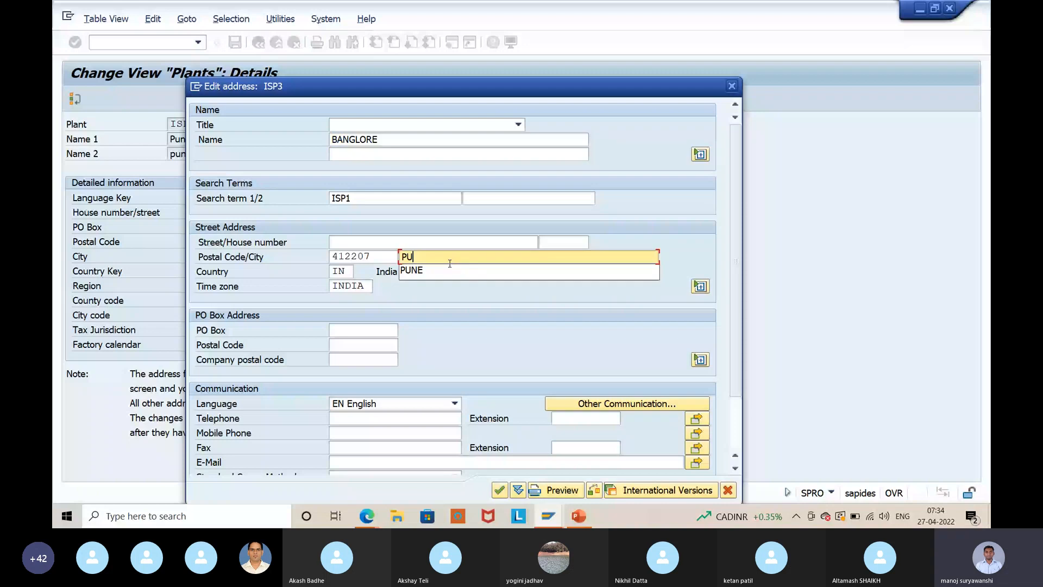
key("BackSpace")
key("BackSpace")
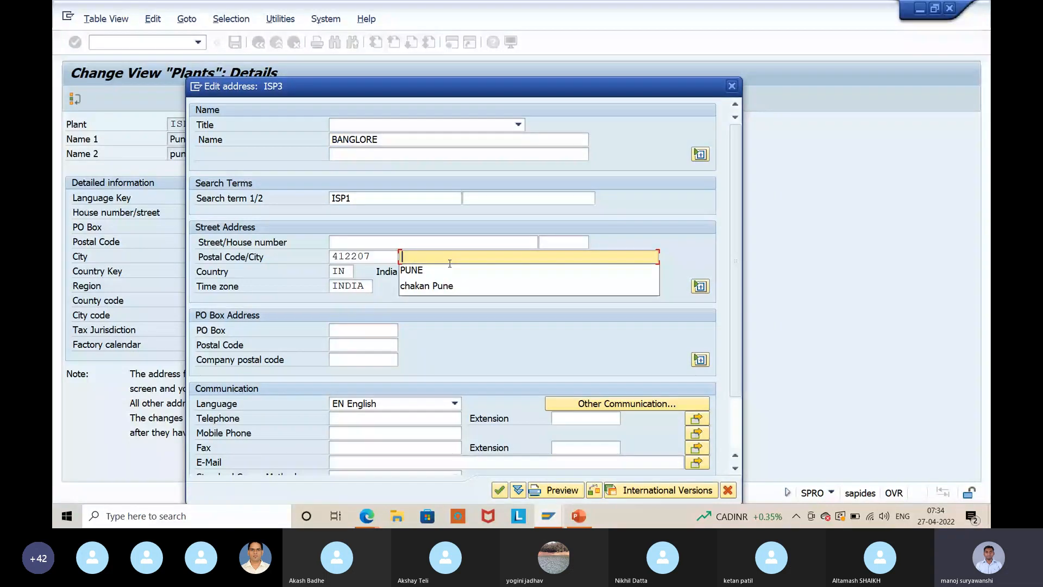
type("BANGLORE")
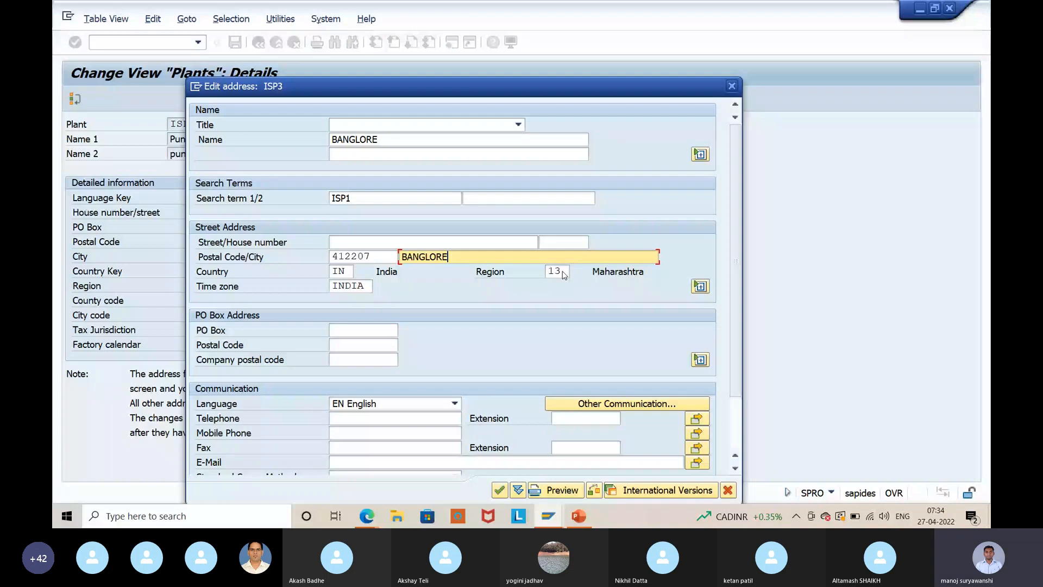
key("Return")
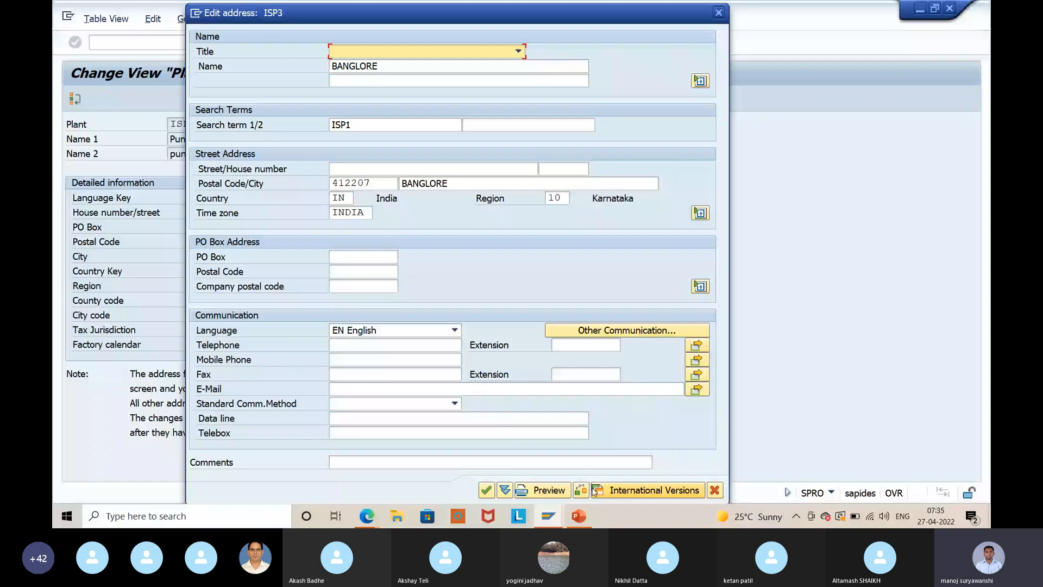
left_click(487, 490)
- Set Name 1 of plant ISP3 to BANGLORE, save the details, and return to the plant overview
left_click(242, 141)
key("BackSpace")
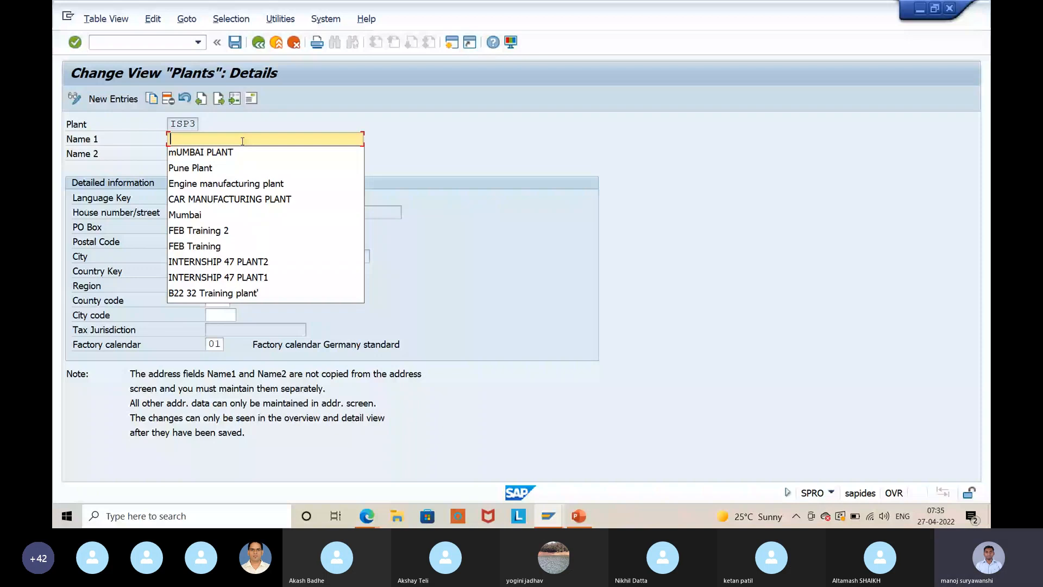
type("BANGLORE")
left_click(232, 48)
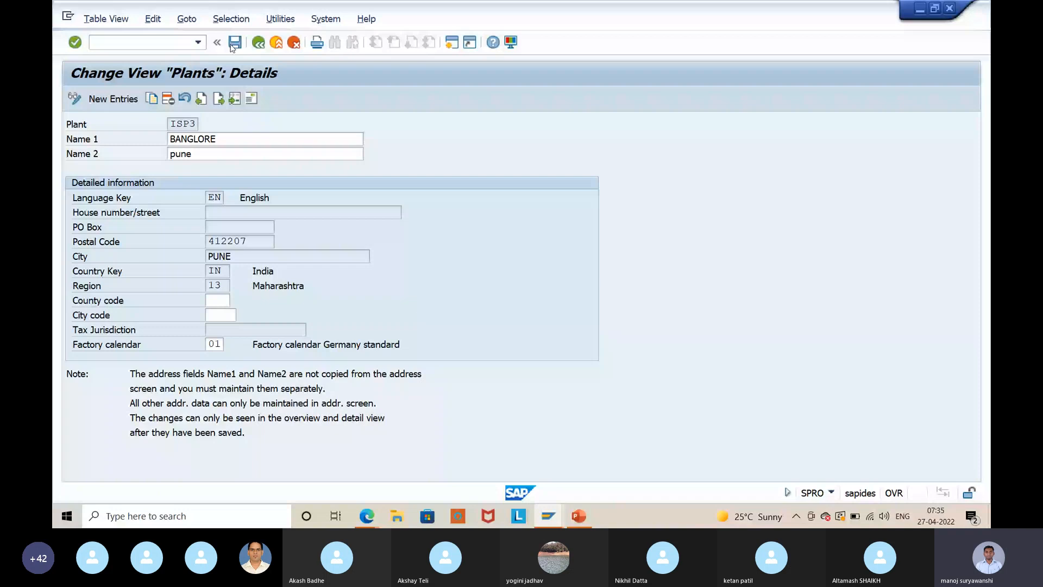
left_click(258, 46)
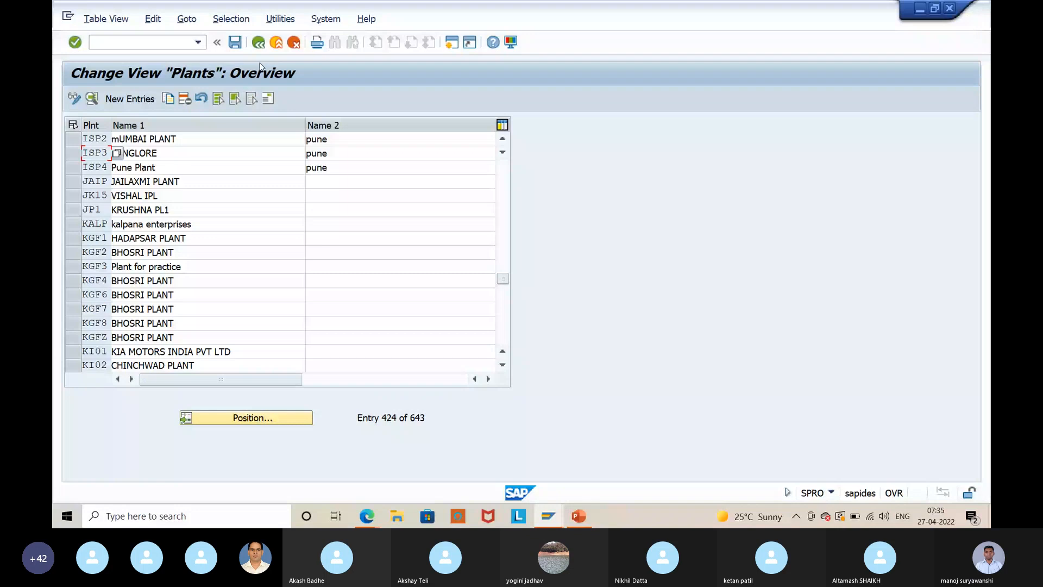
- Open the address of plant ISP4 and set its name to CHENNAI and its search term to ISP4
double_click(236, 168)
left_click(236, 144)
key("BackSpace")
key("BackSpace")
key("BackSpace")
key("BackSpace")
left_click(251, 98)
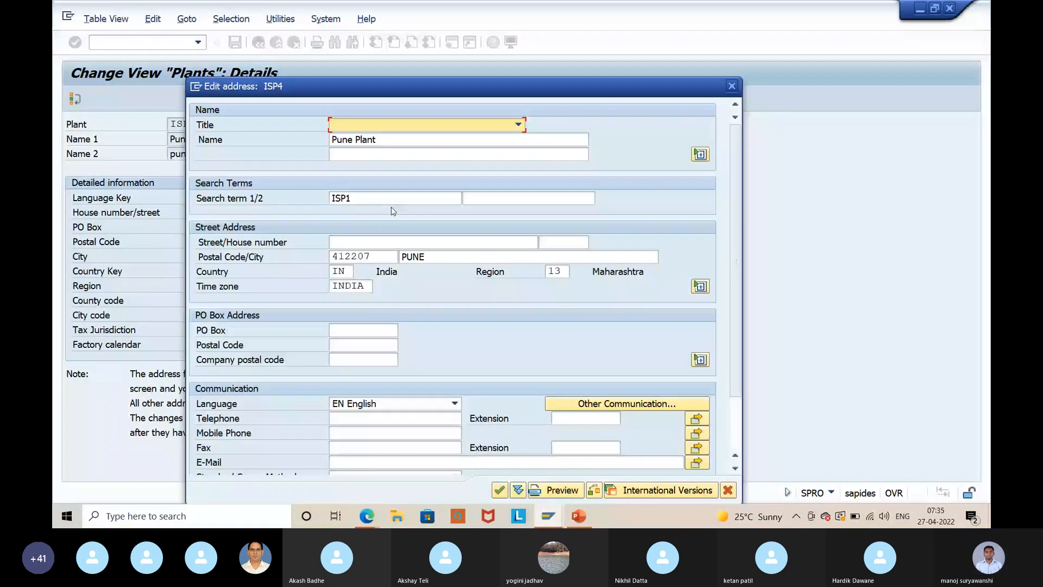
left_click(414, 152)
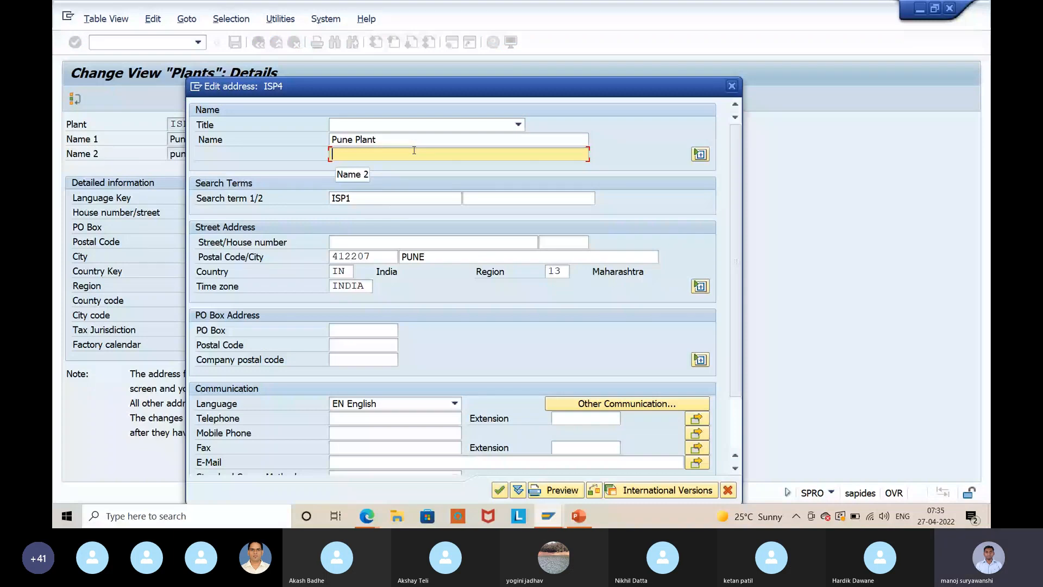
key("shift+Tab")
type("CHENNAI")
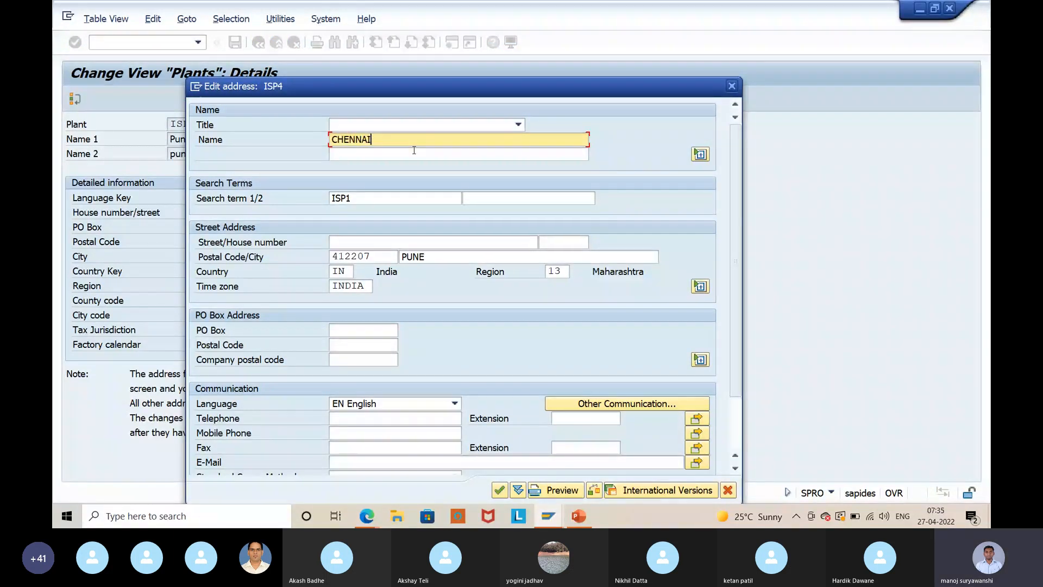
left_click(423, 198)
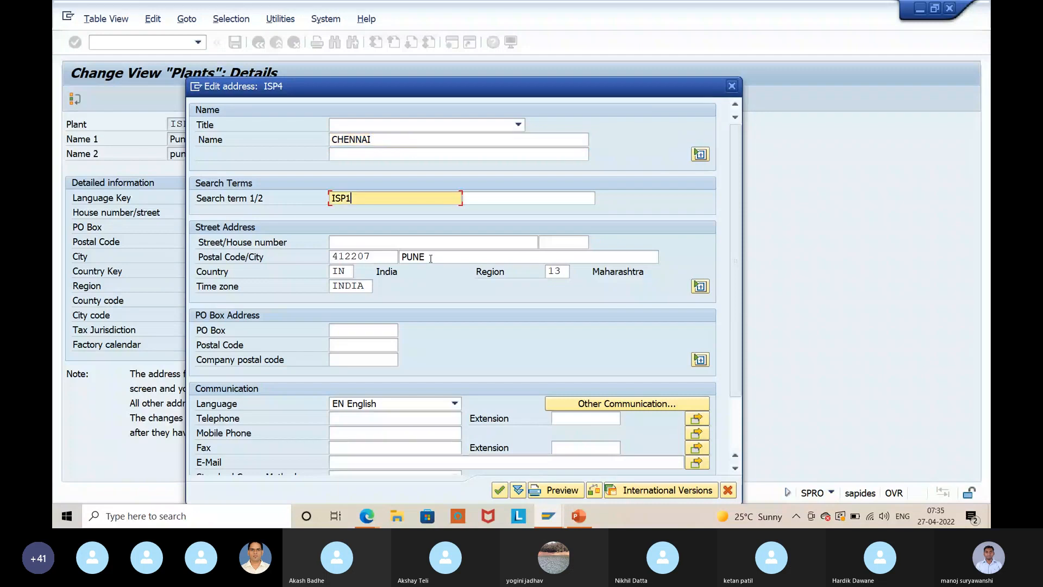
key("BackSpace")
type("4")
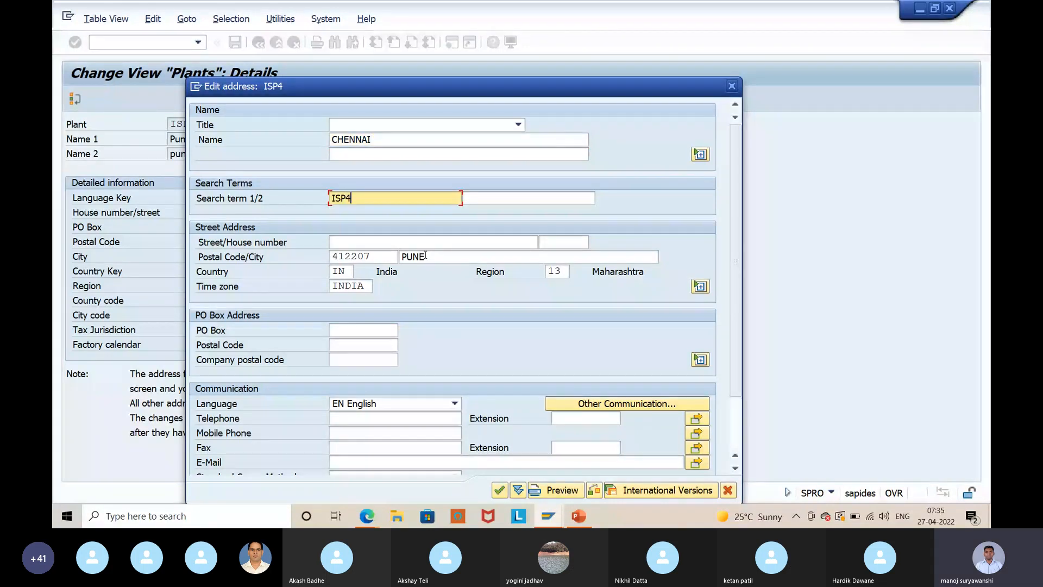
- Set the ISP4 address city to CHENNAI and the region to 22 Tamil Nadu, and confirm the address
left_click(449, 257)
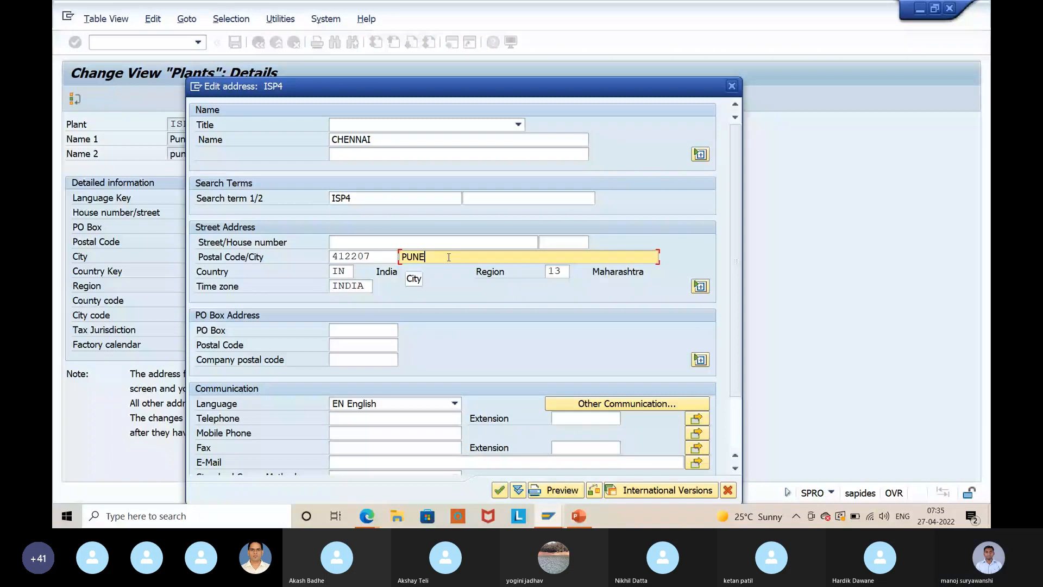
key("ctrl+a")
type("CHENNAI")
left_click(566, 274)
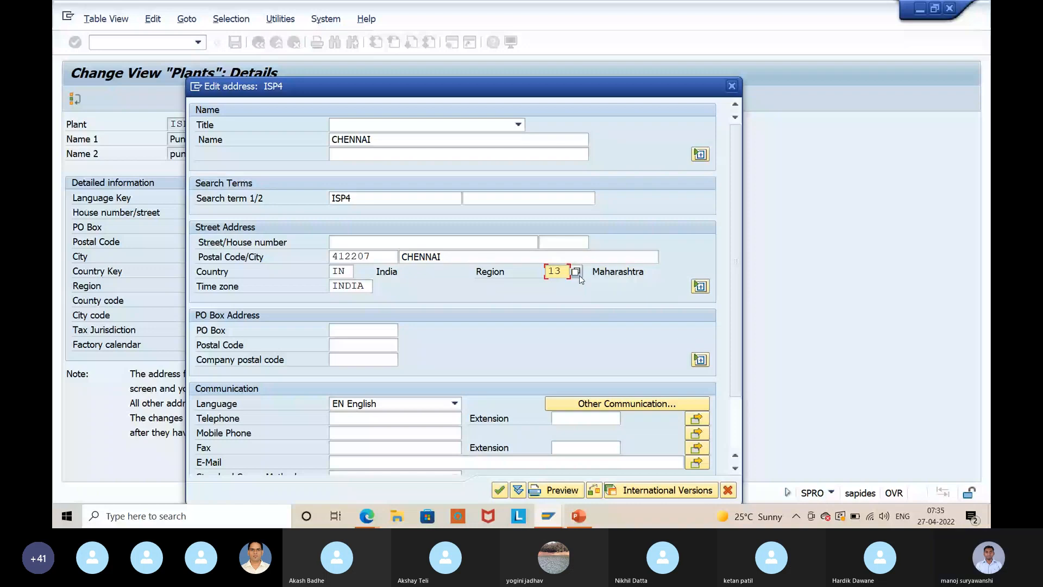
left_click(577, 273)
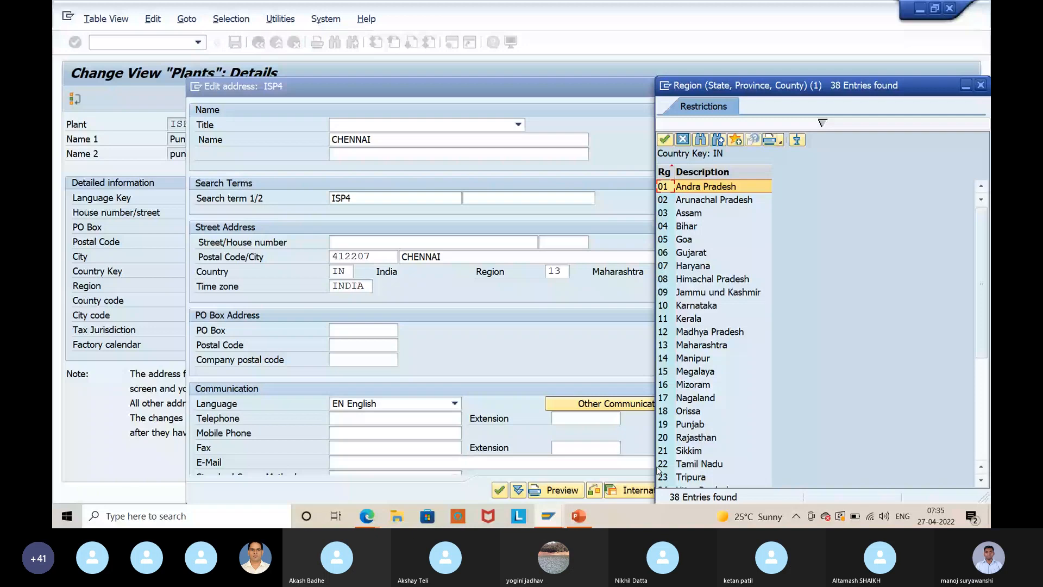
left_click(680, 466)
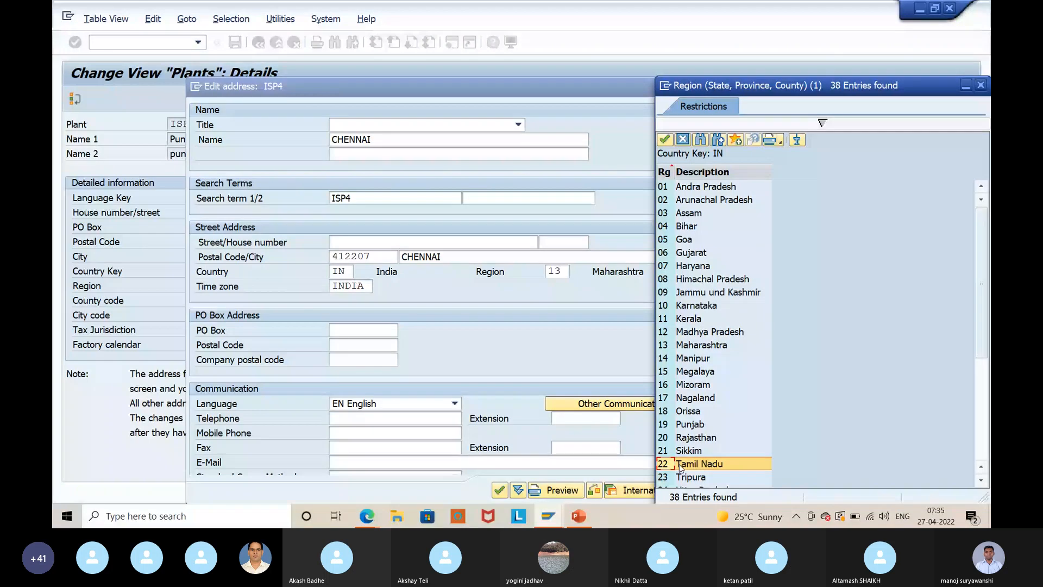
double_click(680, 466)
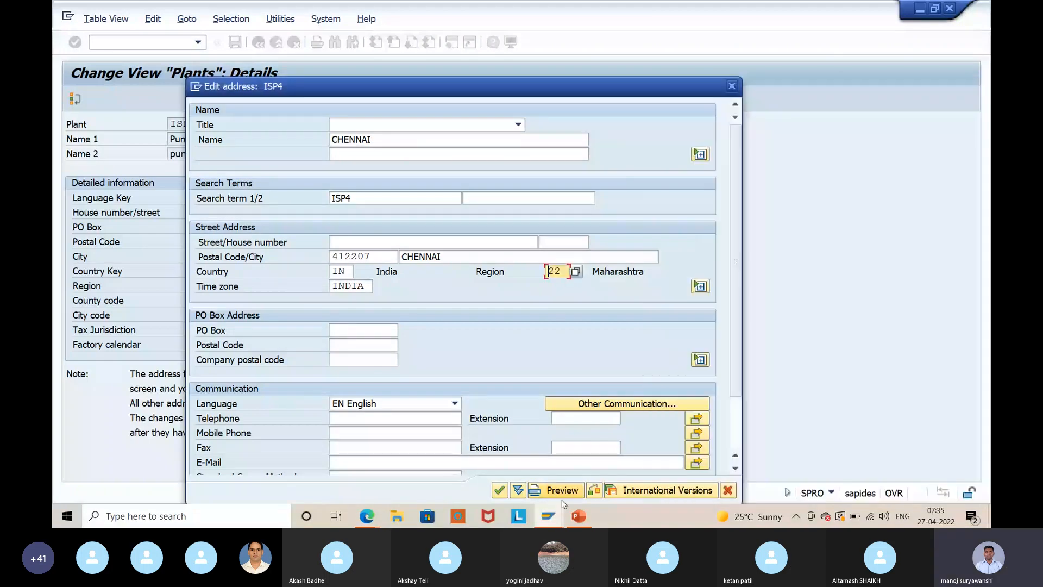
key("Return")
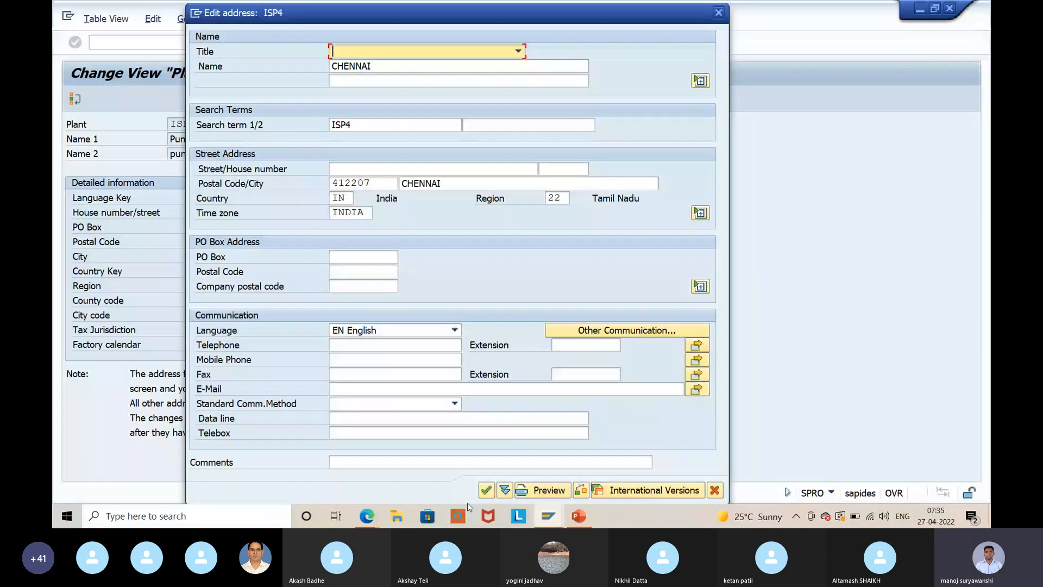
key("Return")
- Set both Name 1 and Name 2 of plant ISP4 to CHENNAI, save, and return to the plant overview
key("BackSpace")
key("BackSpace")
key("BackSpace")
key("BackSpace")
key("BackSpace")
key("BackSpace")
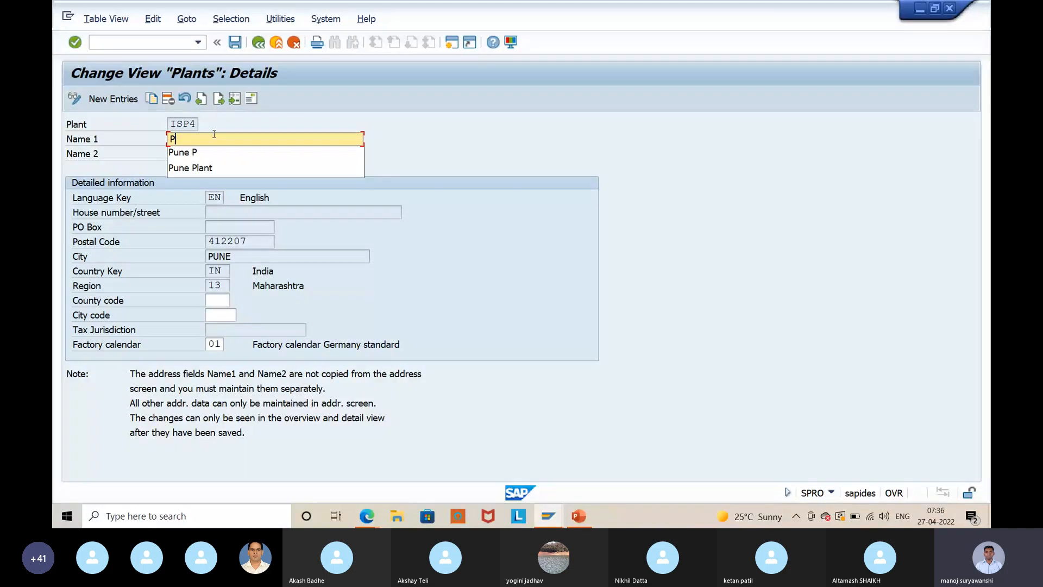
type("CHENNAI")
key("Tab")
key("Delete")
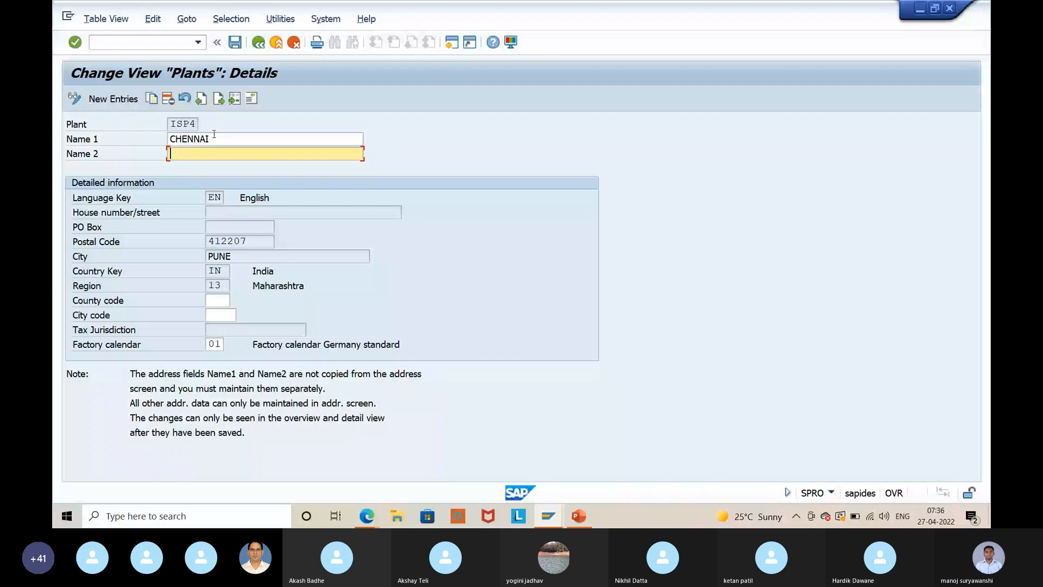
type("CHENNAI")
left_click(215, 134)
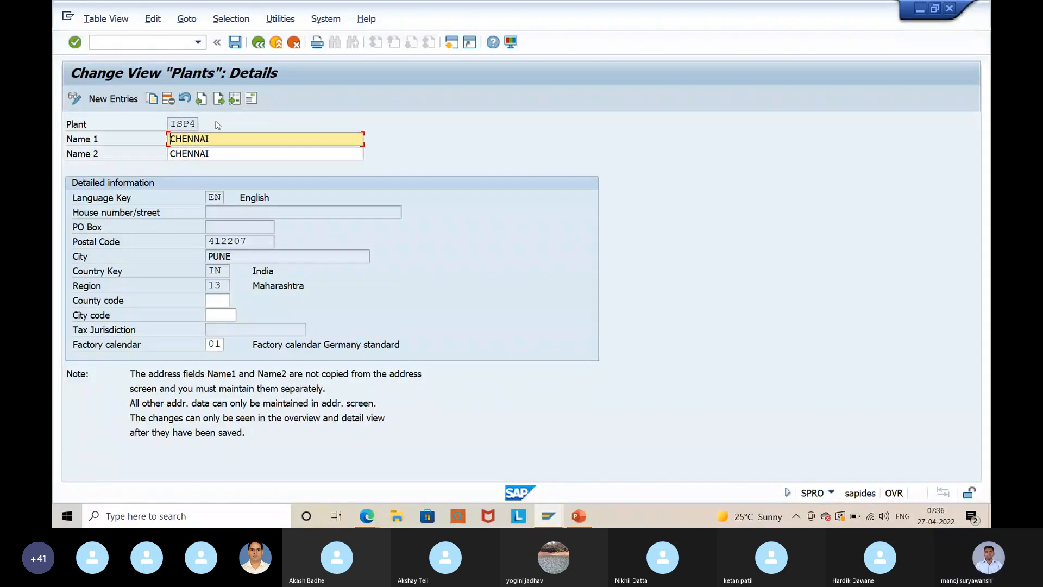
left_click(235, 43)
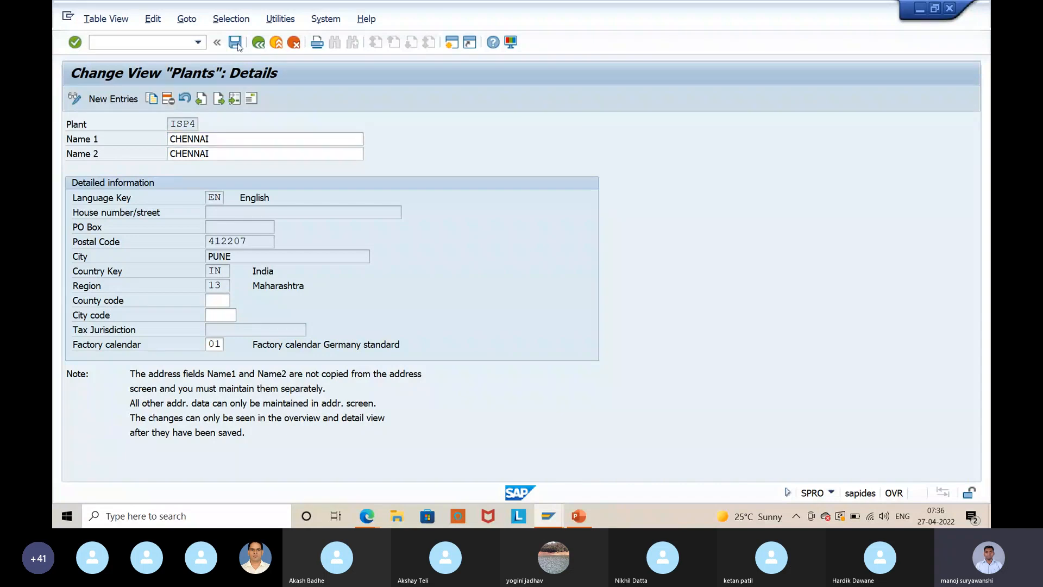
left_click(259, 44)
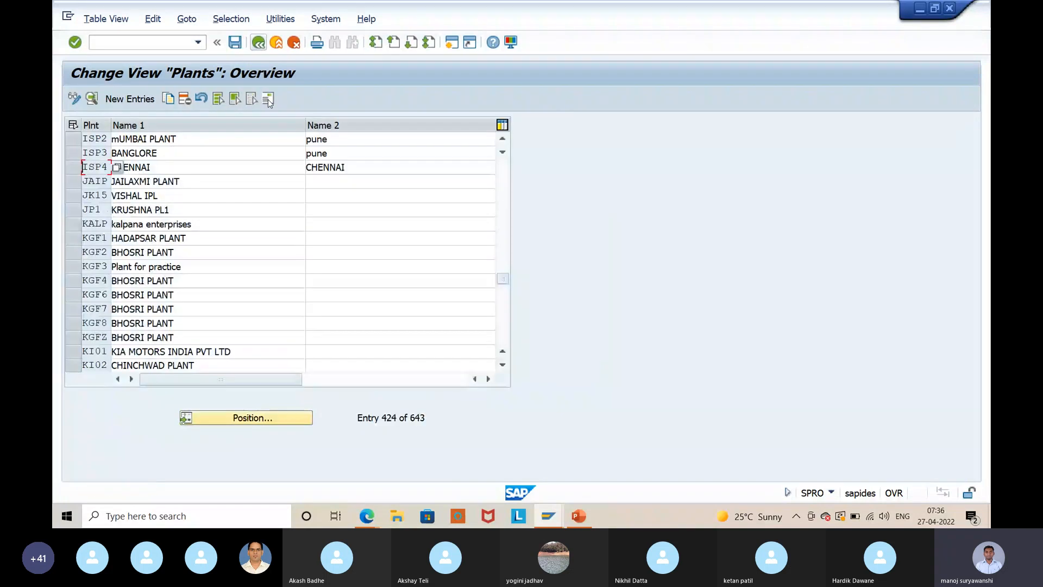
- Replace Name 2 of plant ISP3 in the overview with a copy of its Name 1, BANGLORE
left_click(503, 139)
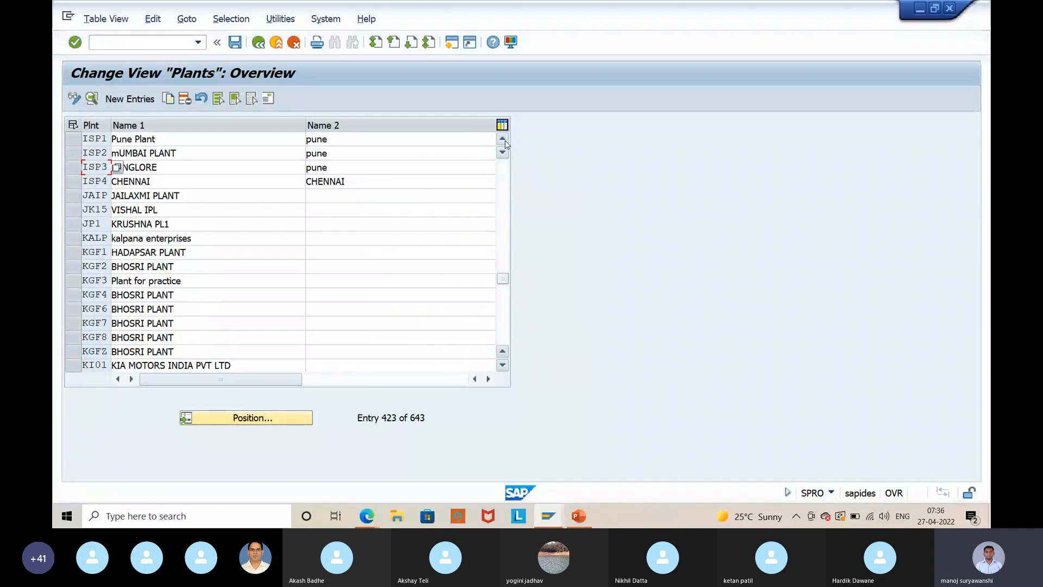
double_click(117, 167)
key("ctrl+c")
left_click(112, 167)
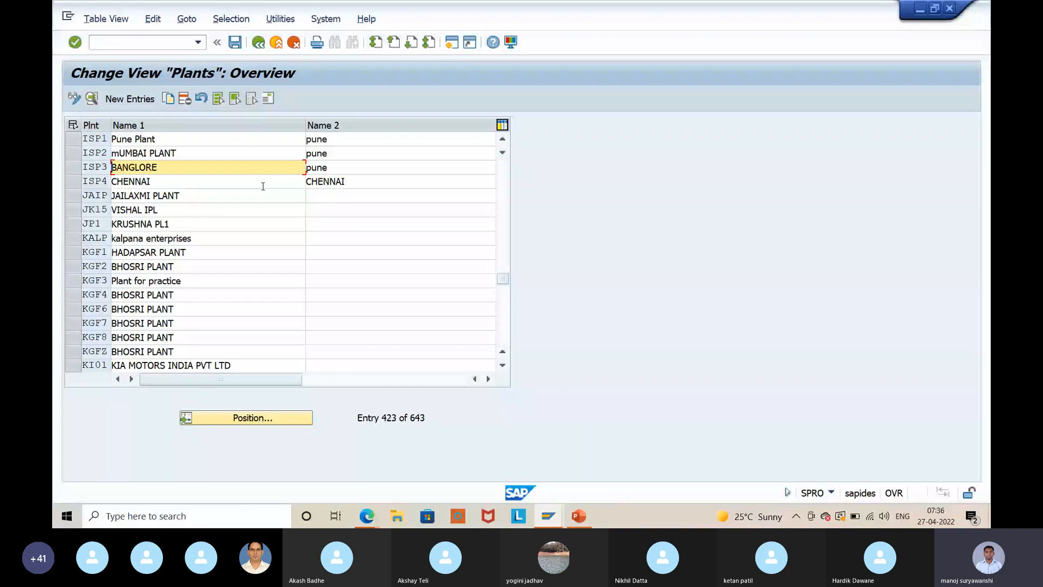
key("Tab")
key("BackSpace")
key("ctrl+v")
left_click(232, 375)
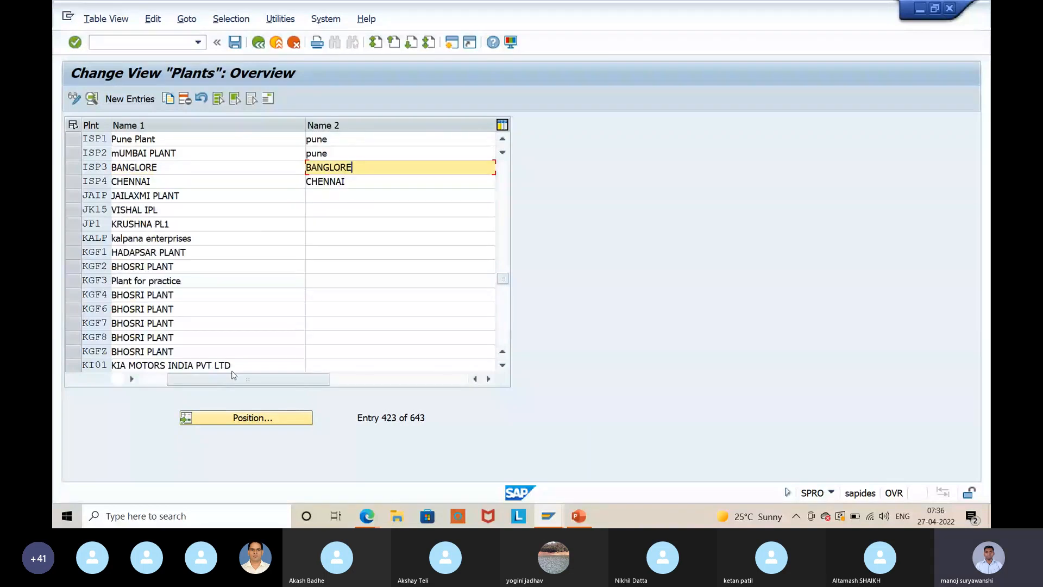
- Replace Name 2 of plant ISP2 in the overview with a copy of its Name 1, mUMBAI PLANT
left_click(174, 153)
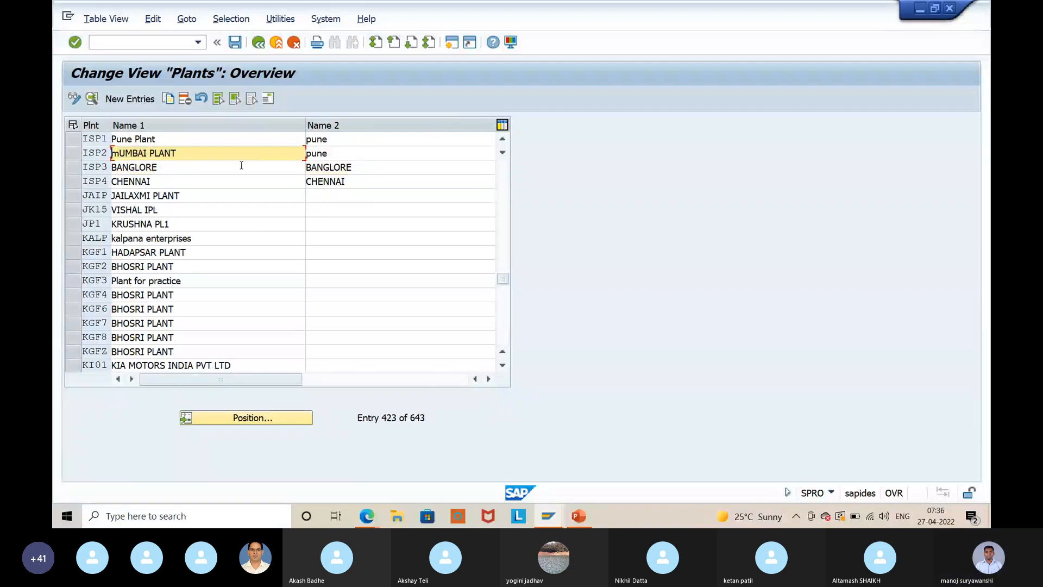
left_click(308, 153)
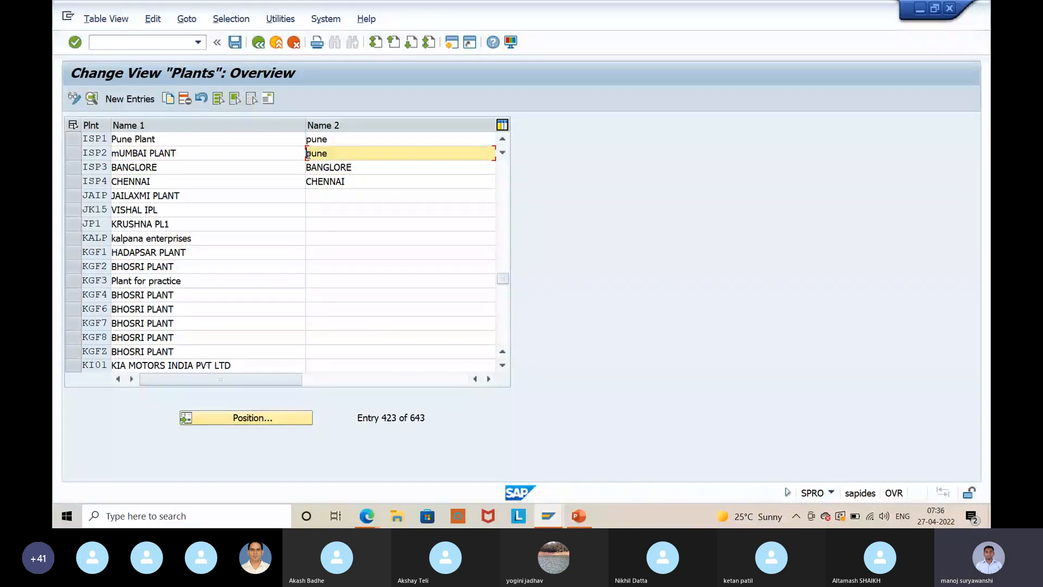
key("Delete")
key("Delete")
key("Delete")
key("Delete")
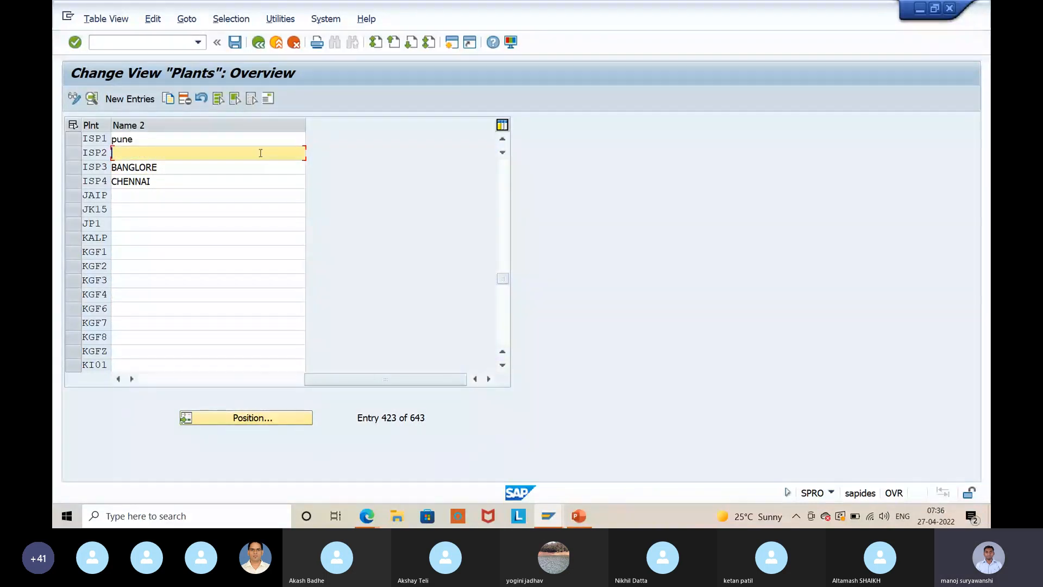
type("mUMBAI PLANT")
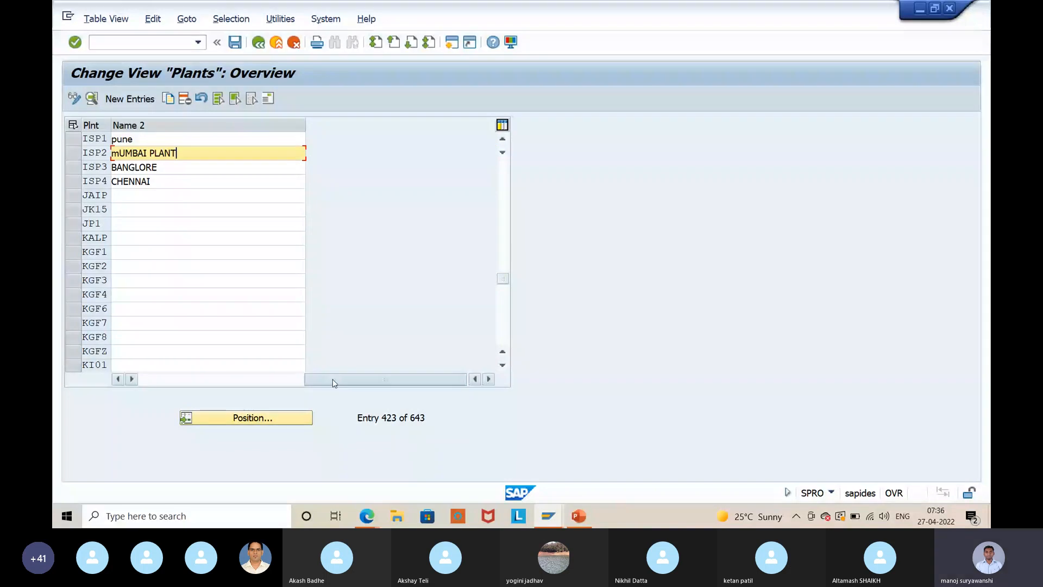
- Replace Name 2 of plant ISP1 with a copy of its Name 1, Pune Plant, then save and leave the plant overview
left_click_drag(332, 383, 168, 382)
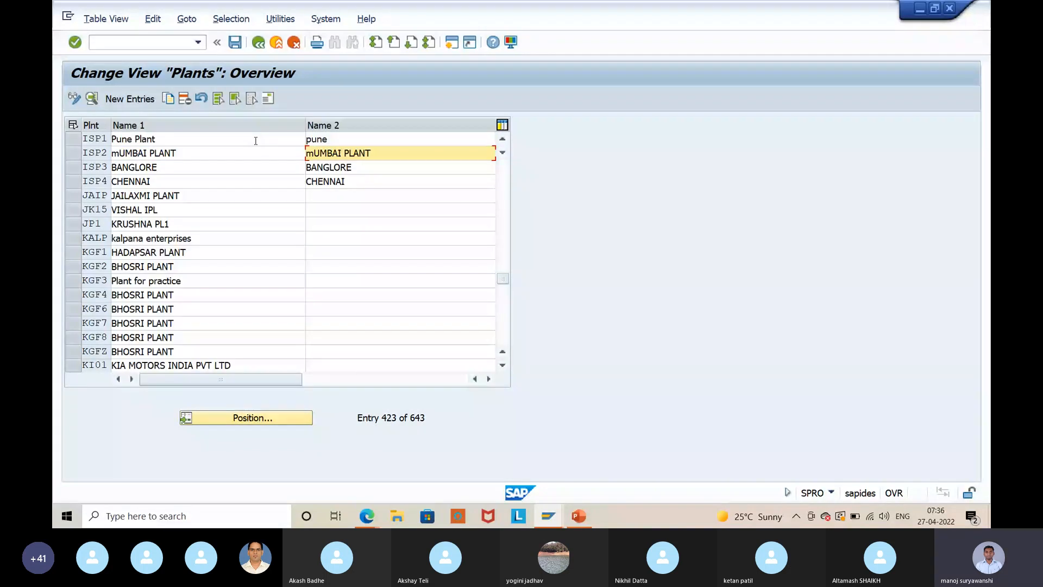
left_click_drag(255, 140, 98, 133)
key("ctrl+c")
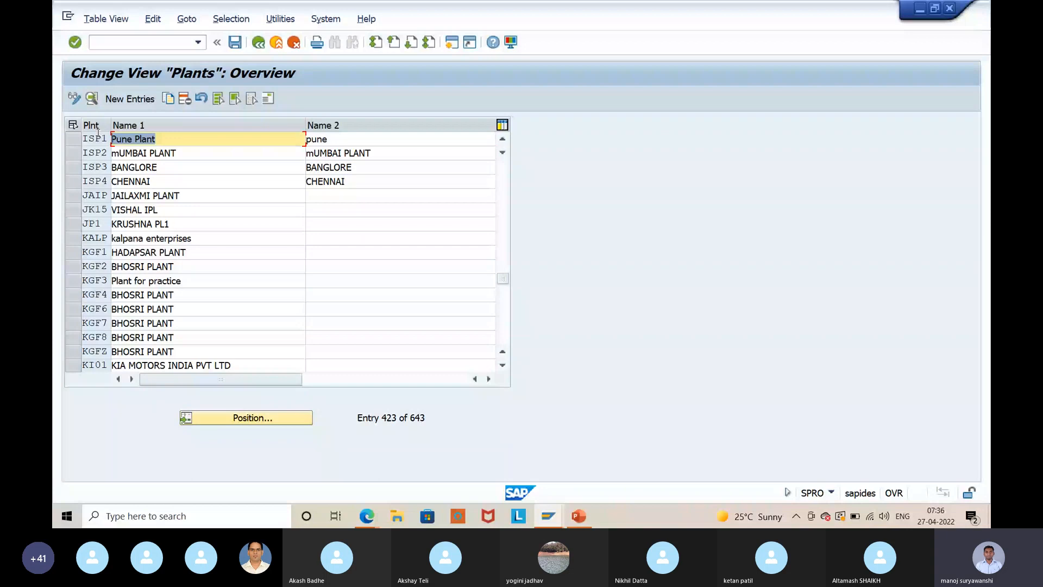
left_click(335, 143)
key("BackSpace")
key("BackSpace")
key("BackSpace")
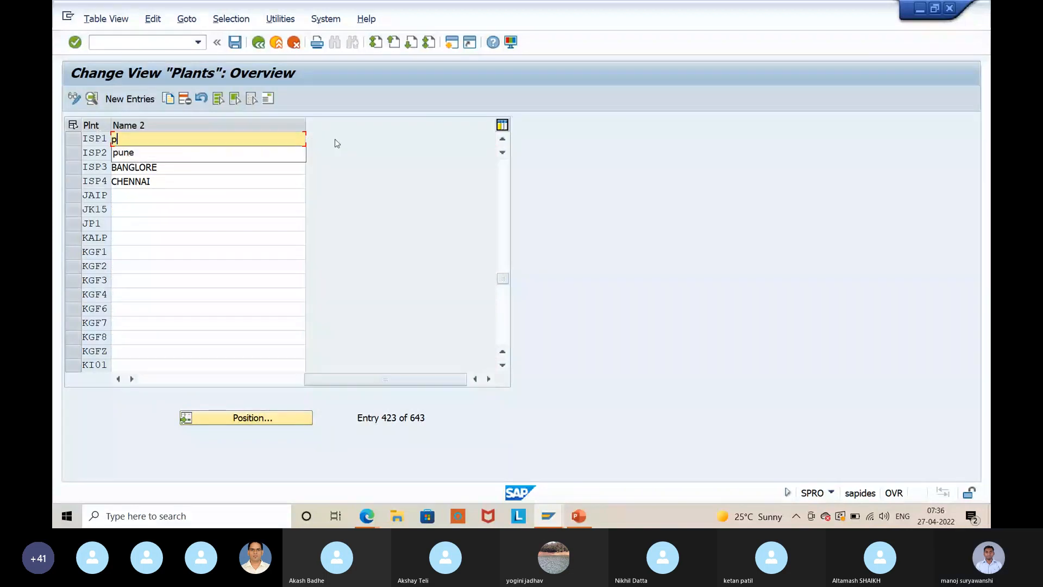
key("BackSpace")
key("ctrl+v")
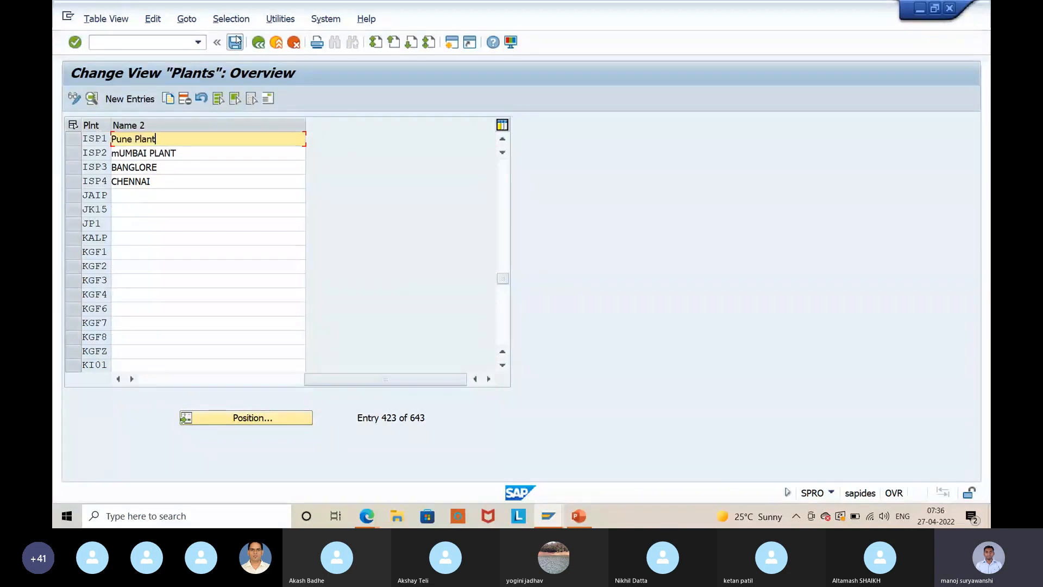
left_click(235, 42)
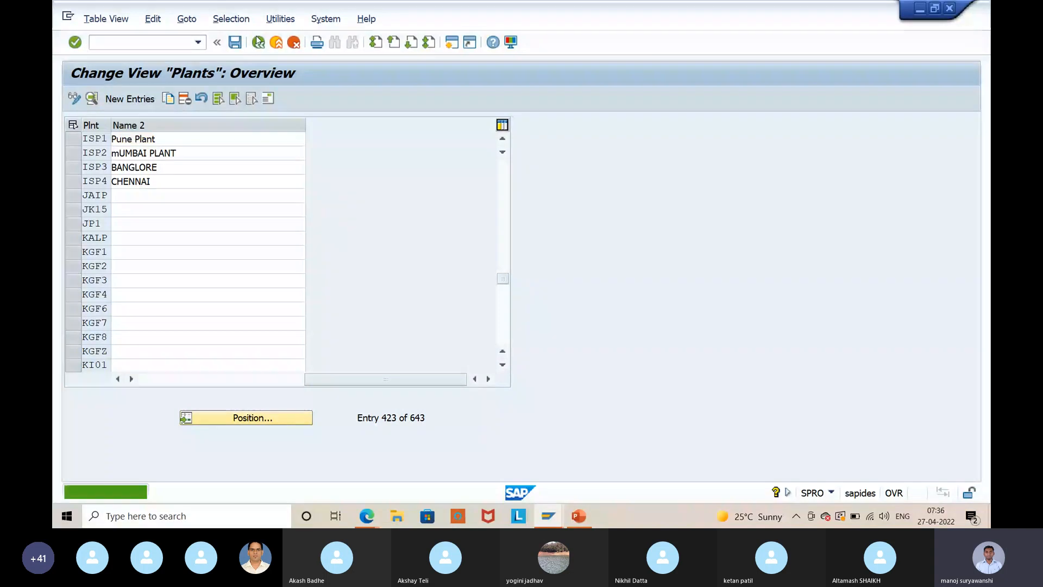
left_click(259, 42)
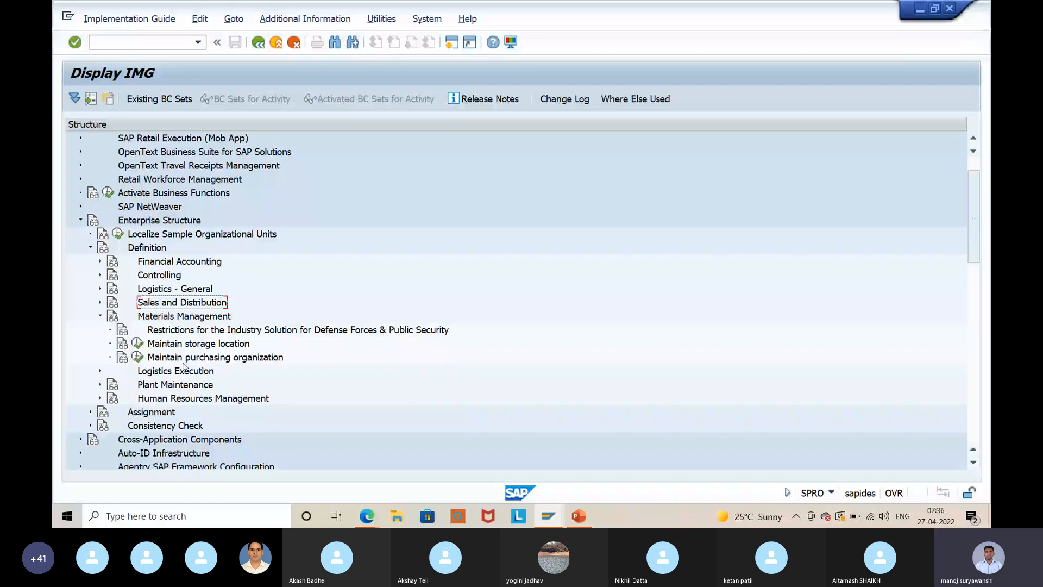
- Open Maintain storage location under the Materials Management definition for plant ISP1
left_click(197, 358)
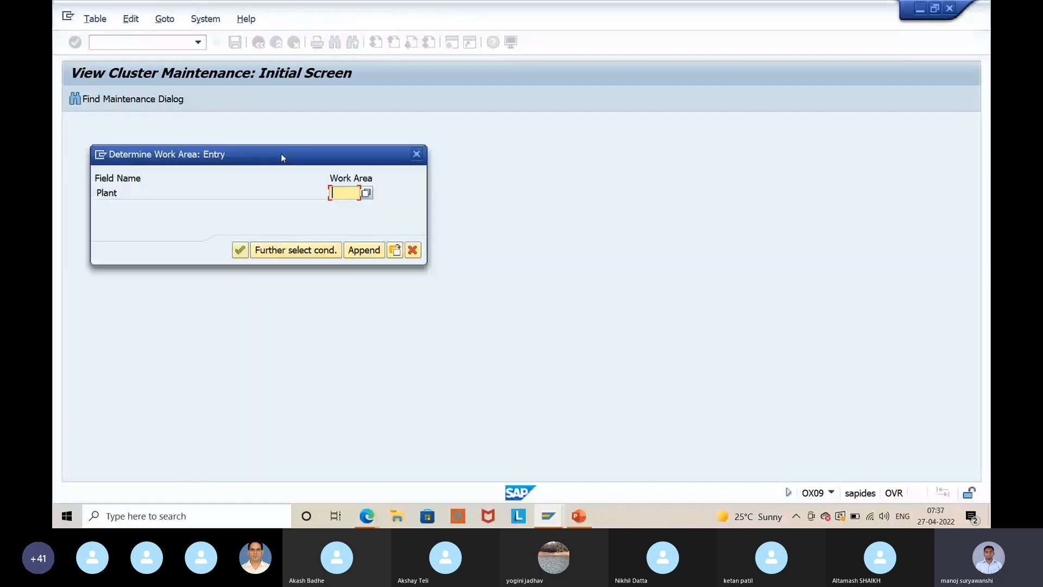
left_click_drag(281, 157, 540, 179)
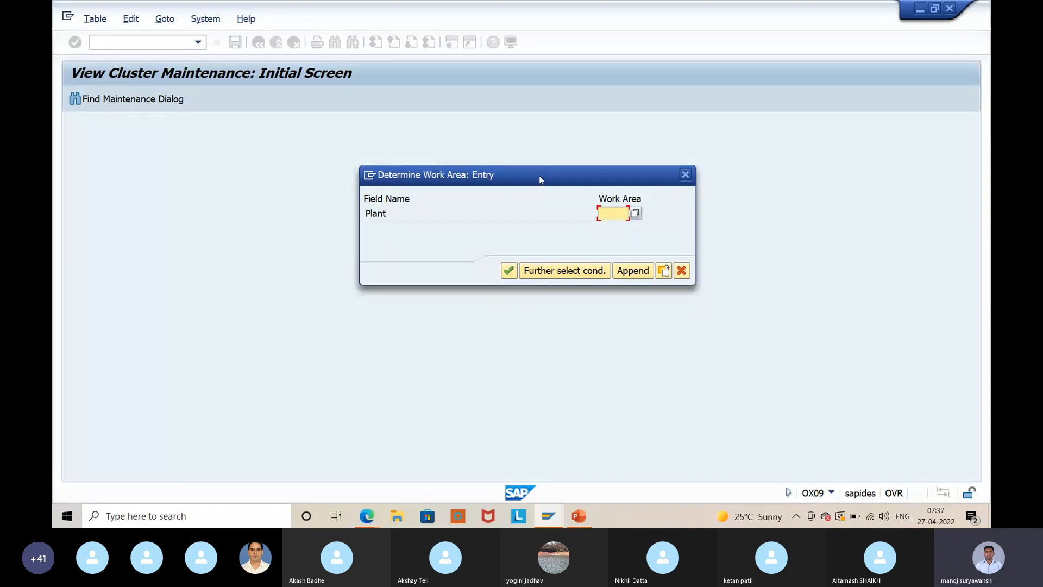
type("ISP1")
left_click(508, 272)
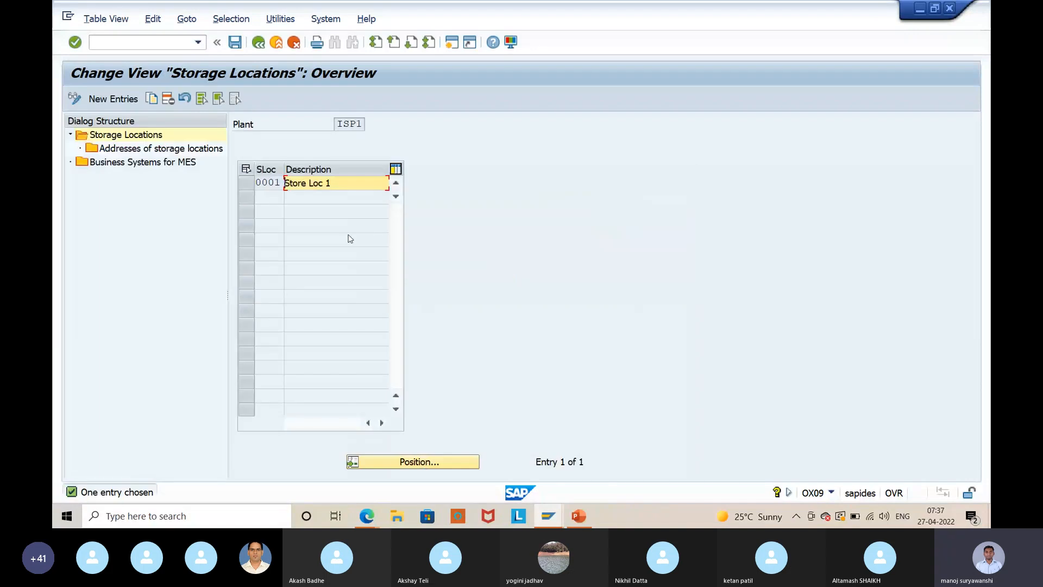
- Delete storage location 0001 (Store Loc 1) from plant ISP1 and acknowledge the deletion
left_click_drag(280, 182, 261, 182)
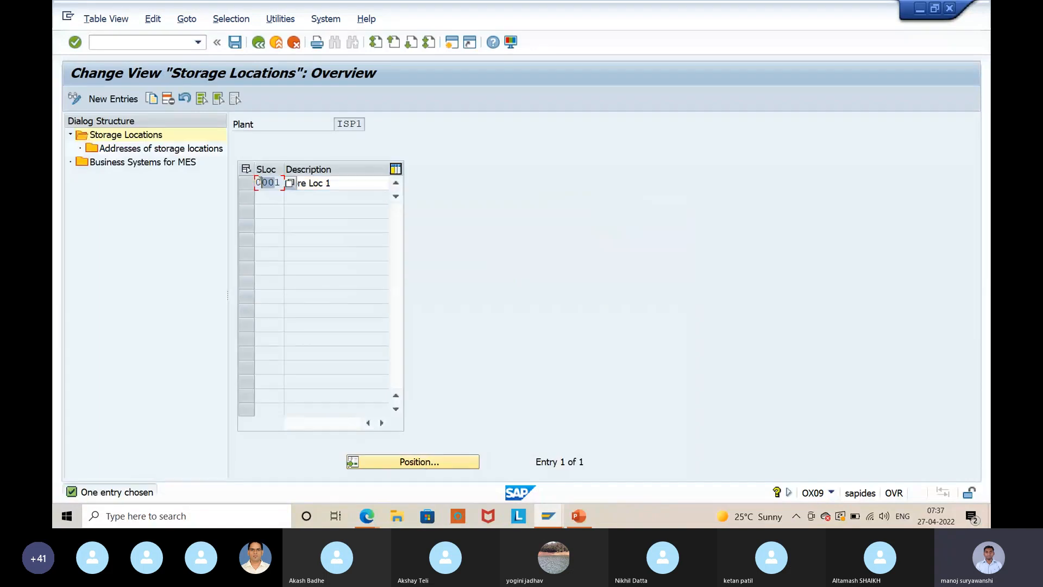
left_click(257, 182)
left_click(358, 188)
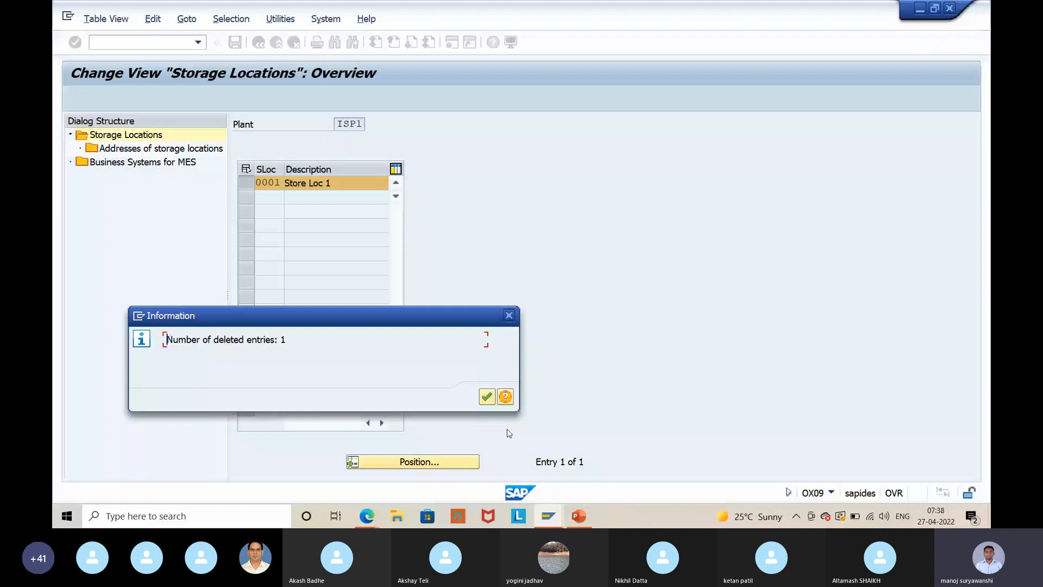
key("Return")
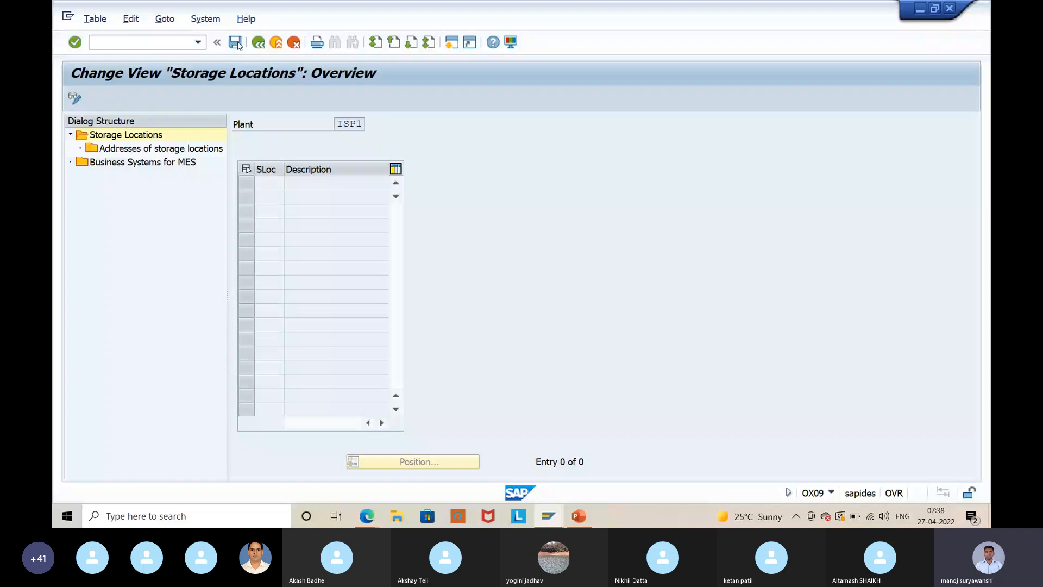
- Start new storage location entries for plant ISP1 and enter 1000 as the first storage location code
key("F5")
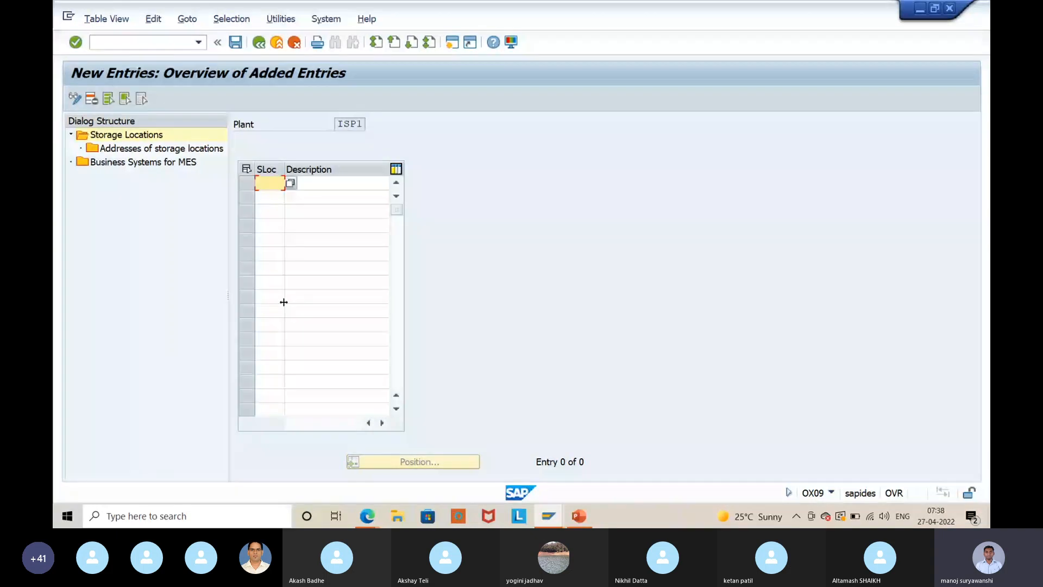
type("1000")
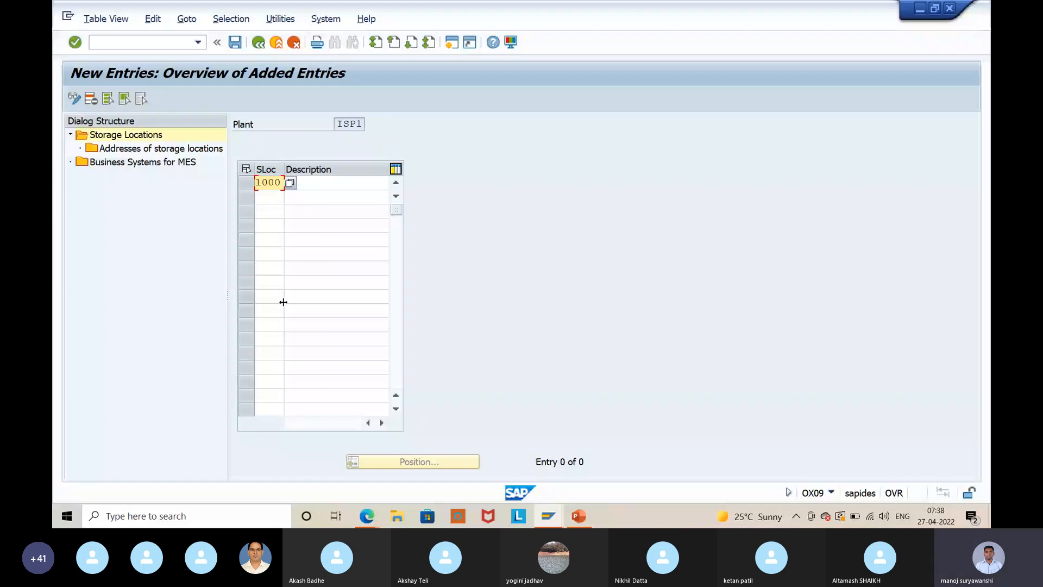
- Add storage location codes 1001, 1002, 1003, 1004 and 1005 below code 1000 in plant ISP1's new entries
key("Down")
type("1000")
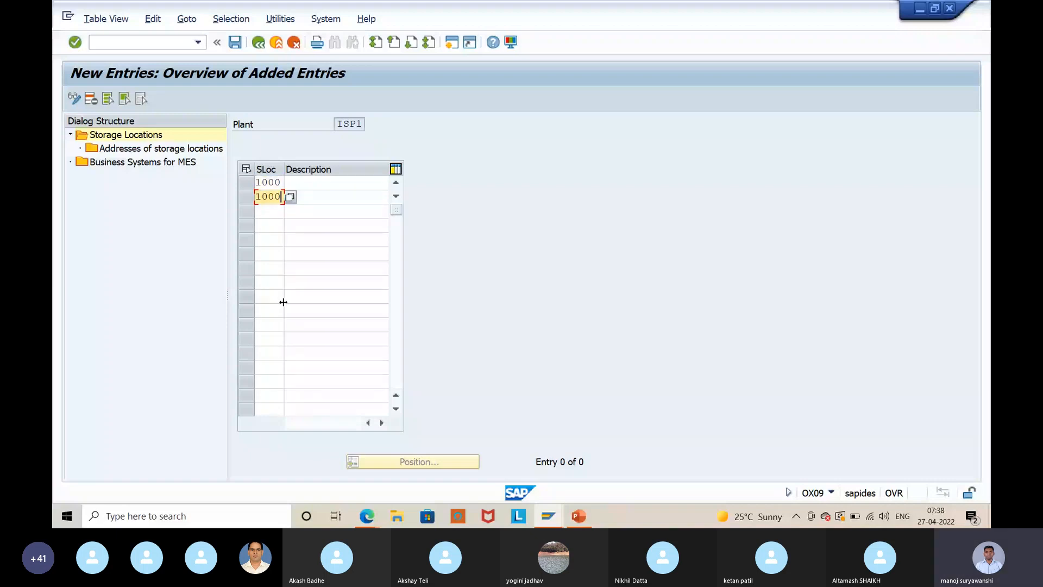
key("BackSpace")
type("1")
key("Down")
type("1002")
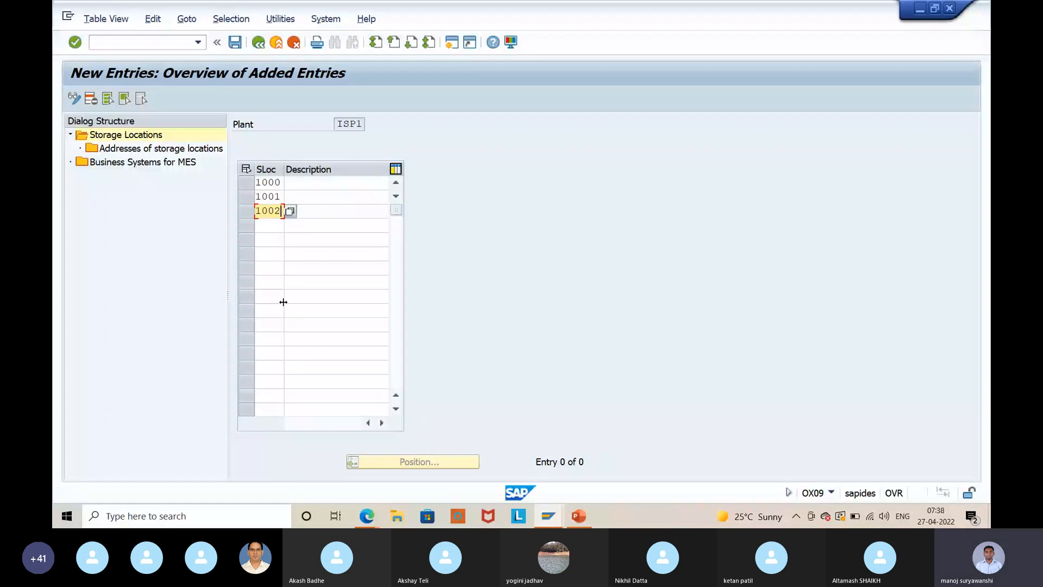
key("Down")
type("1003")
key("Down")
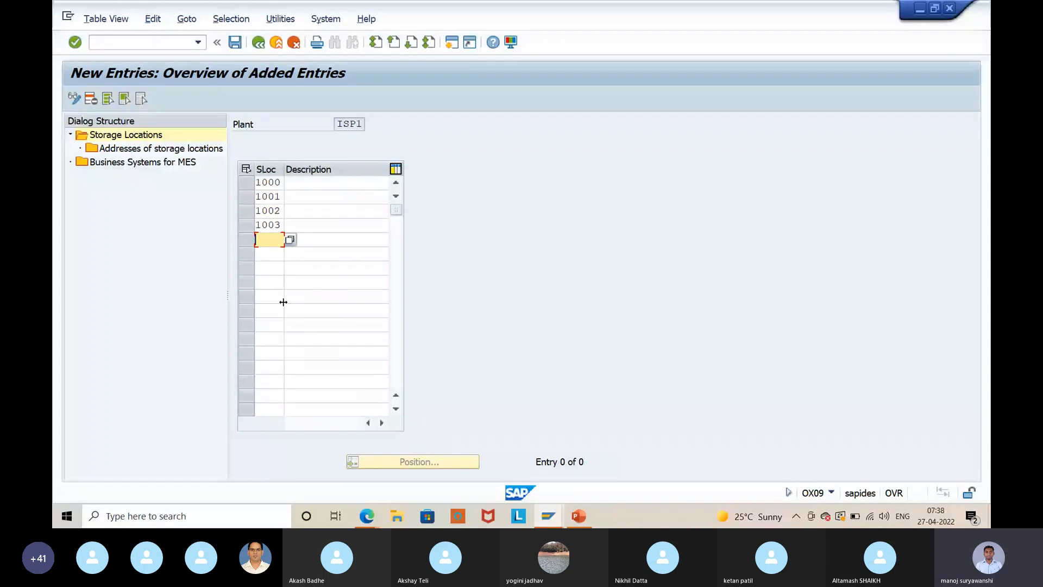
type("1004")
key("Down")
type("1")
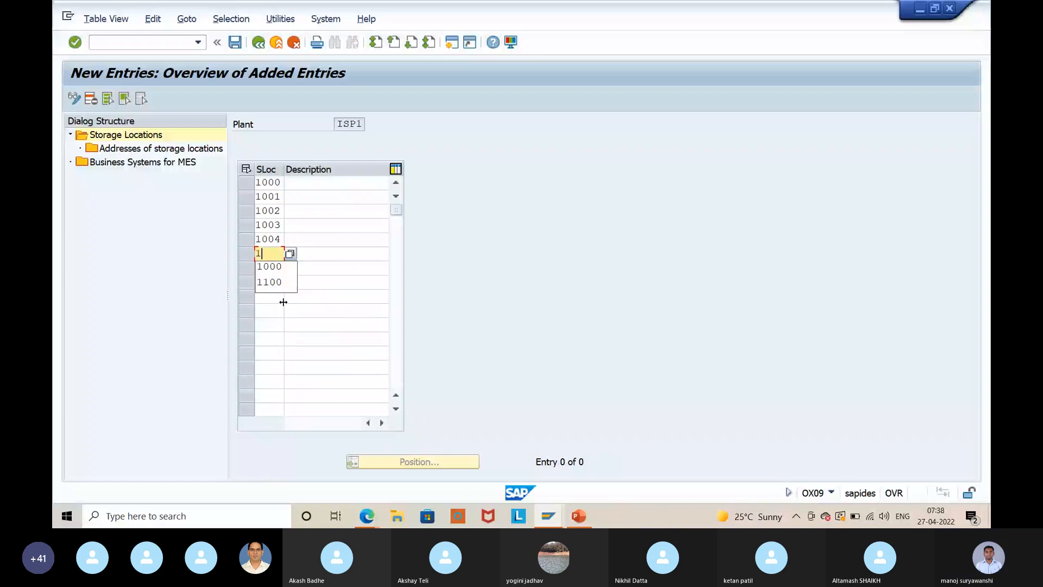
type("005")
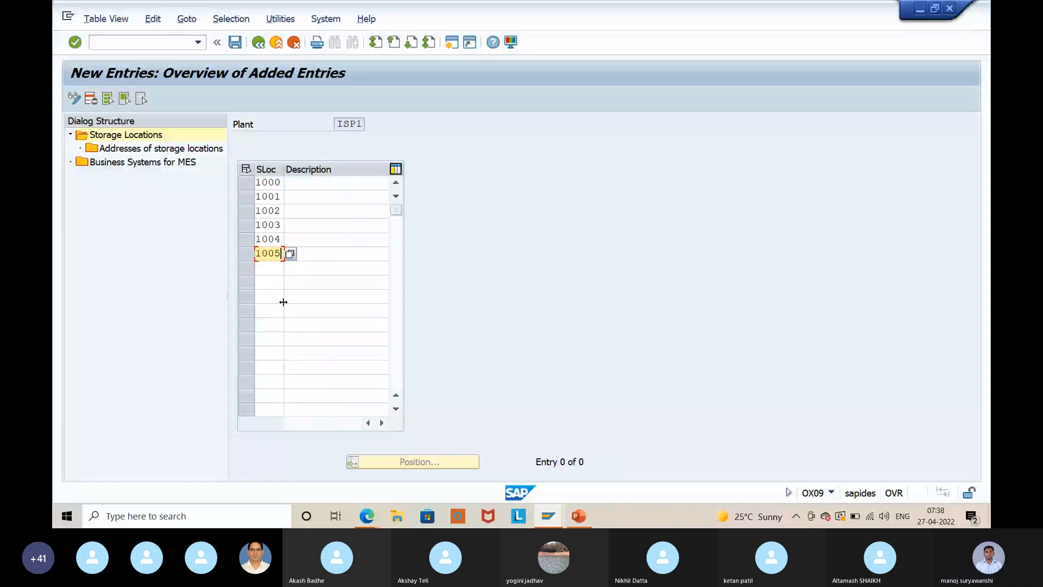
- Describe storage location 1000 as "raw materials", 1001 as "SEMI FINISHED" and 1002 as "finished"
left_click(303, 187)
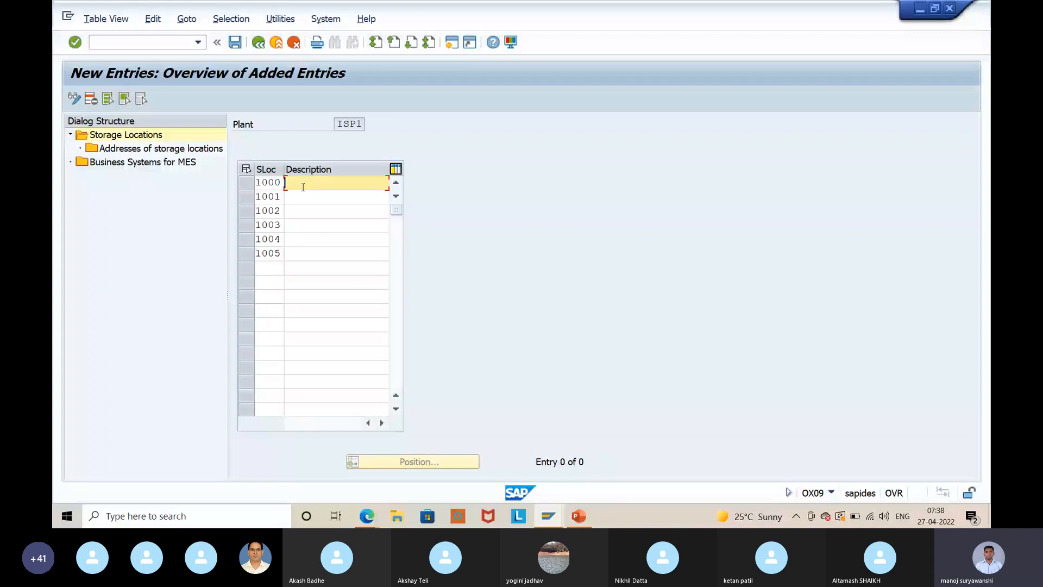
type("raw materials")
key("Tab")
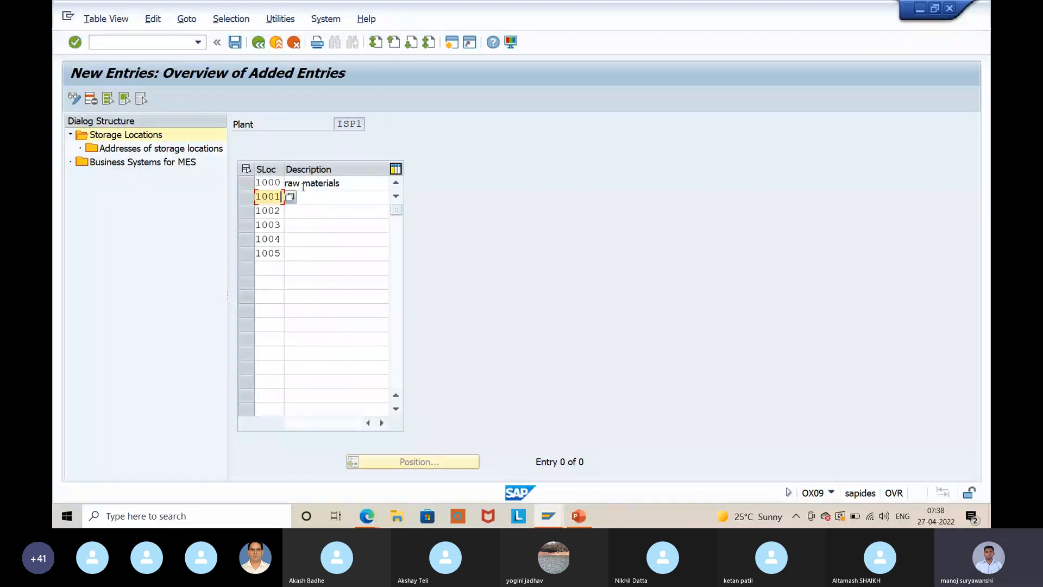
key("Tab")
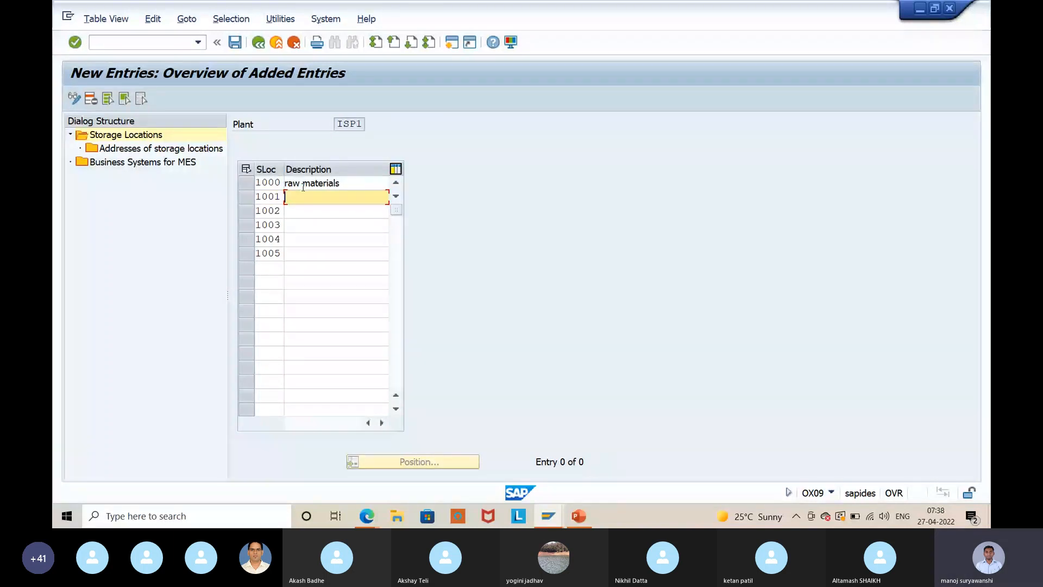
type("SEM")
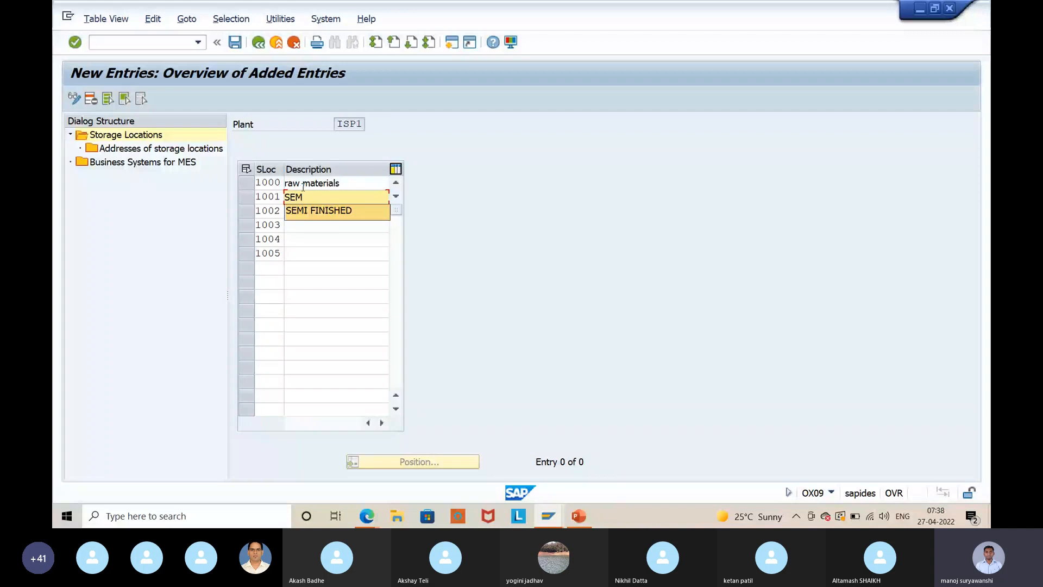
type("I FINISHED")
key("Tab")
key("Tab")
type("finished")
key("Tab")
key("Tab")
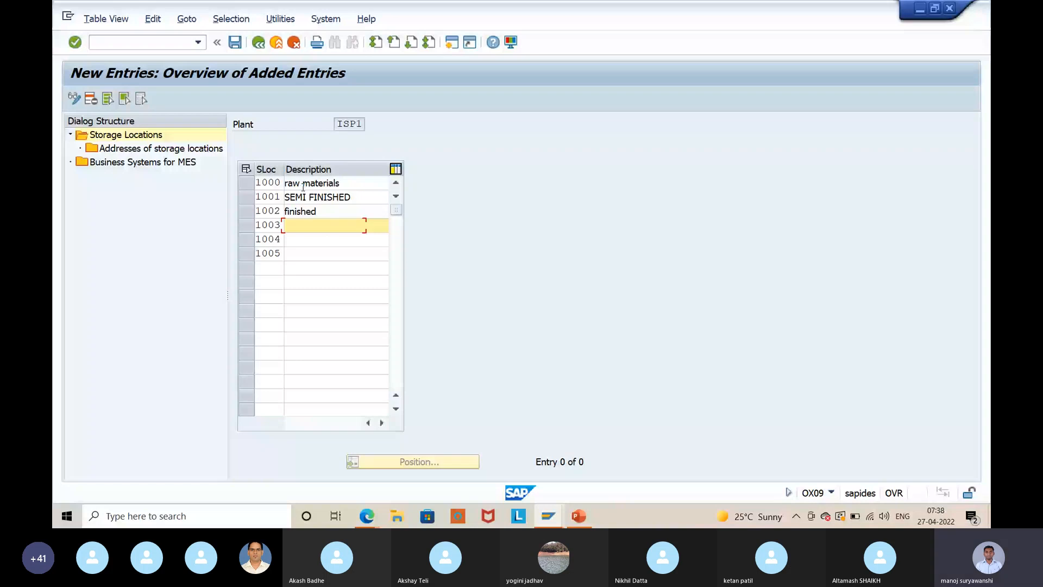
- Describe storage location 1003 as "CHEMICAL MAT" and 1004 as "electricl"
type("CHEMICAL MAT")
key("Tab")
key("Tab")
type("E")
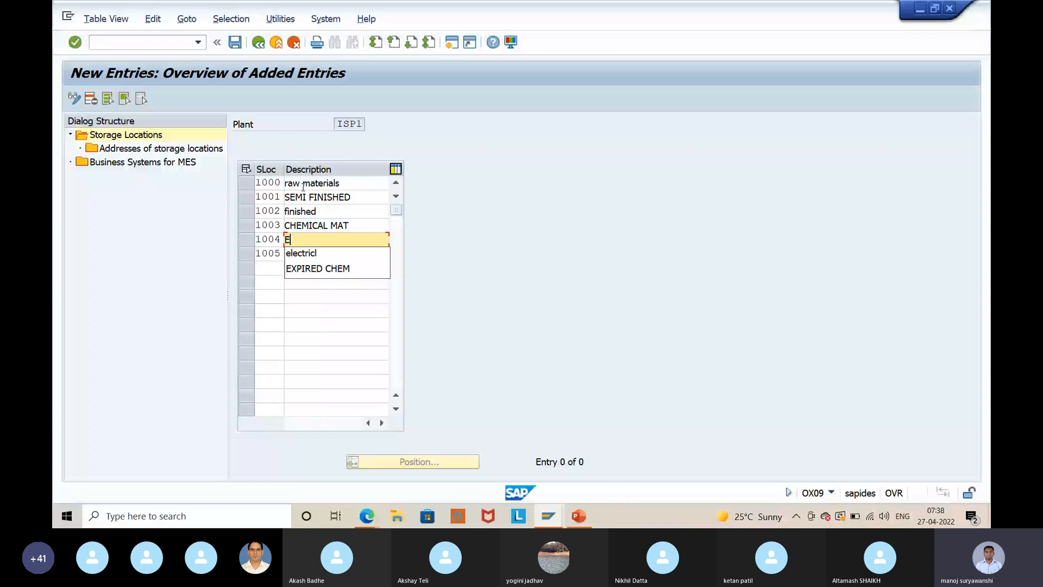
key("Down")
key("Tab")
key("Tab")
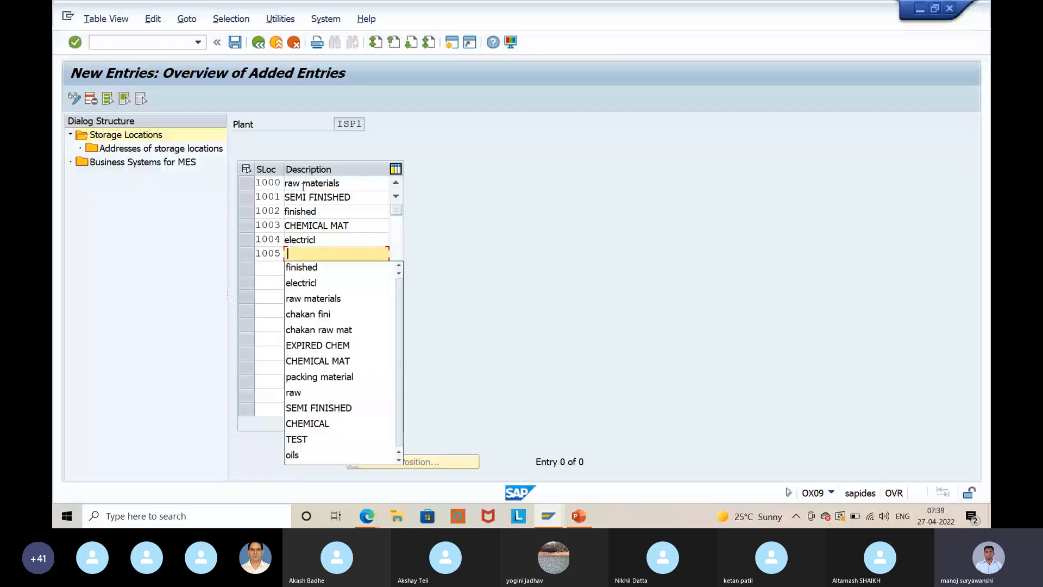
- Describe storage location 1005 as "packing material" and save the new entries for plant ISP1
key("Down")
key("Down")
key("Down")
key("Down")
key("Down")
key("Down")
key("Down")
key("Down")
key("Tab")
key("Return")
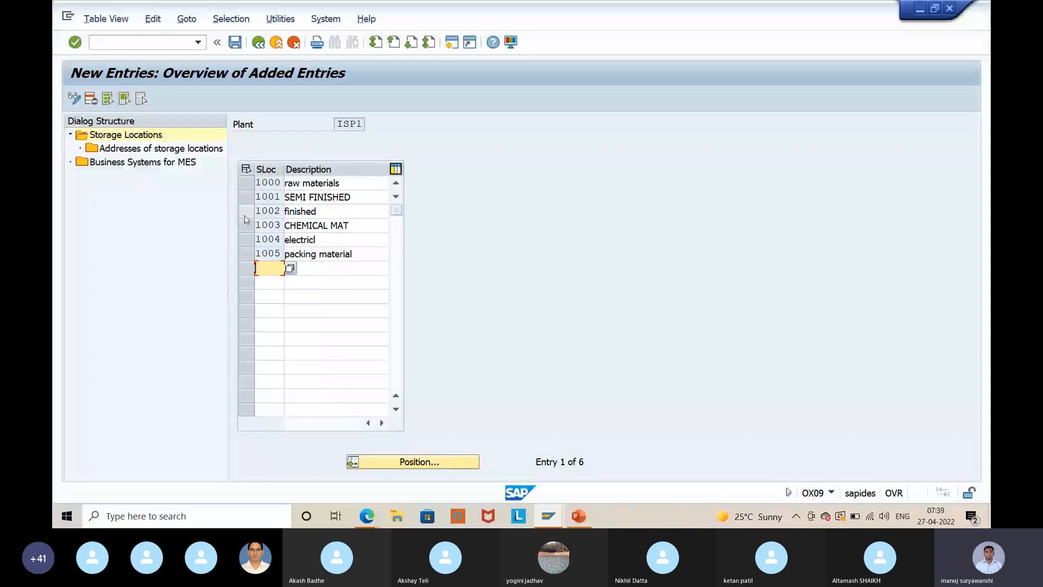
left_click(235, 42)
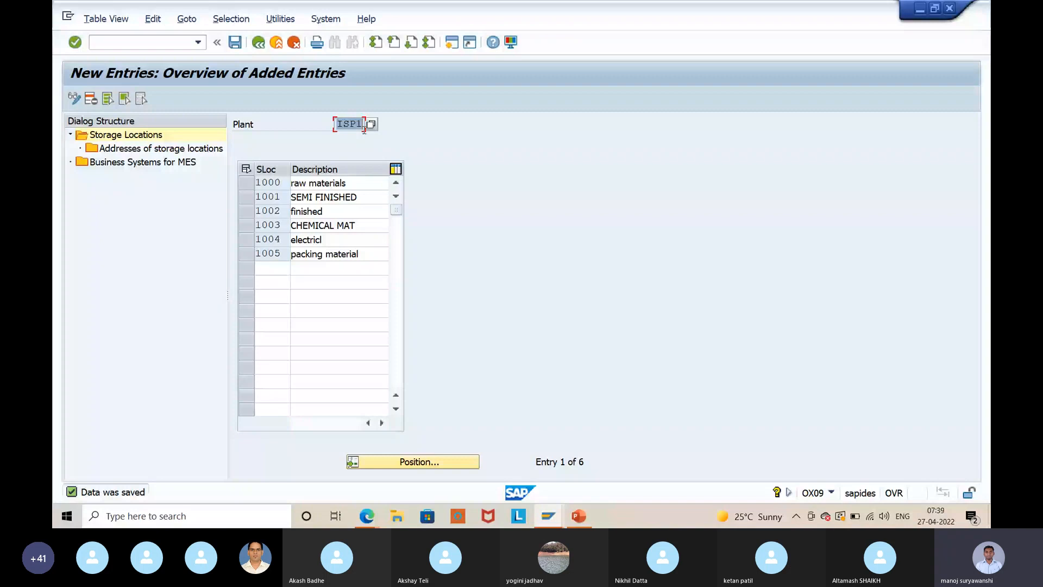
- Copy the block of codes and descriptions for storage locations 1000 to 1005 from plant ISP1
left_click(284, 186)
left_click_drag(283, 186, 250, 182)
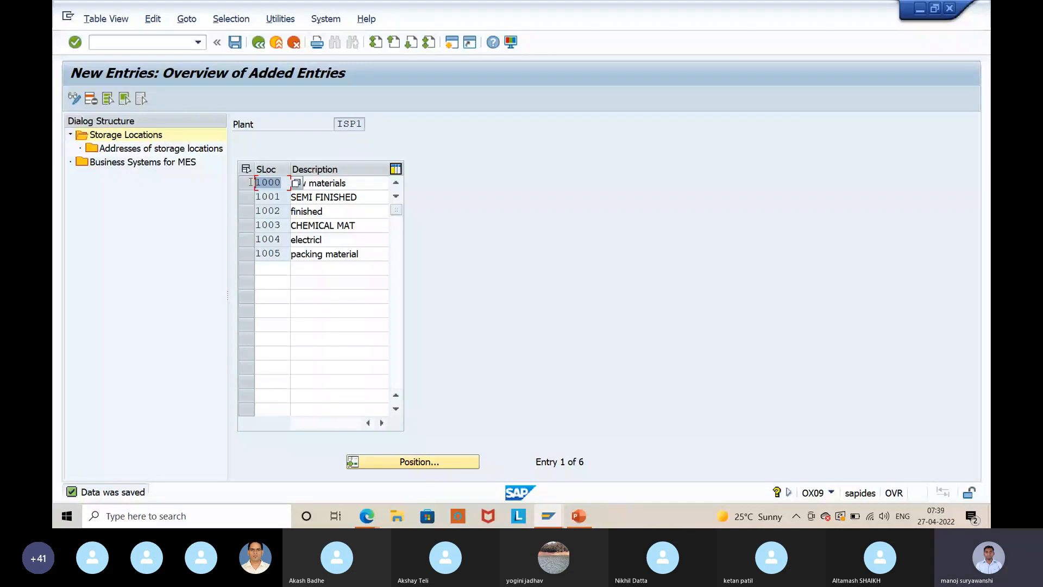
left_click(348, 127)
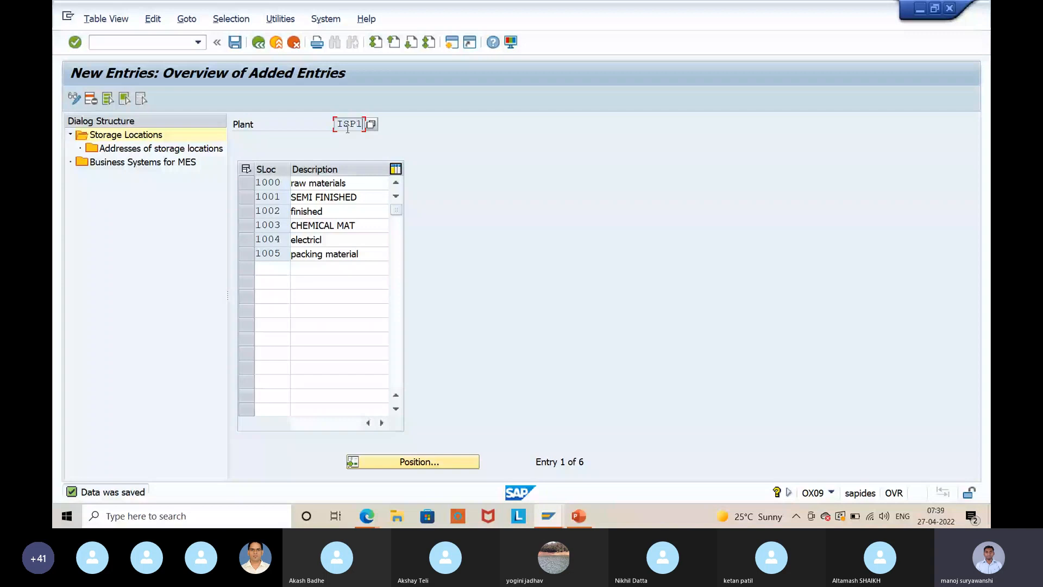
key("ctrl+y")
left_click_drag(260, 182, 338, 251)
key("ctrl+c")
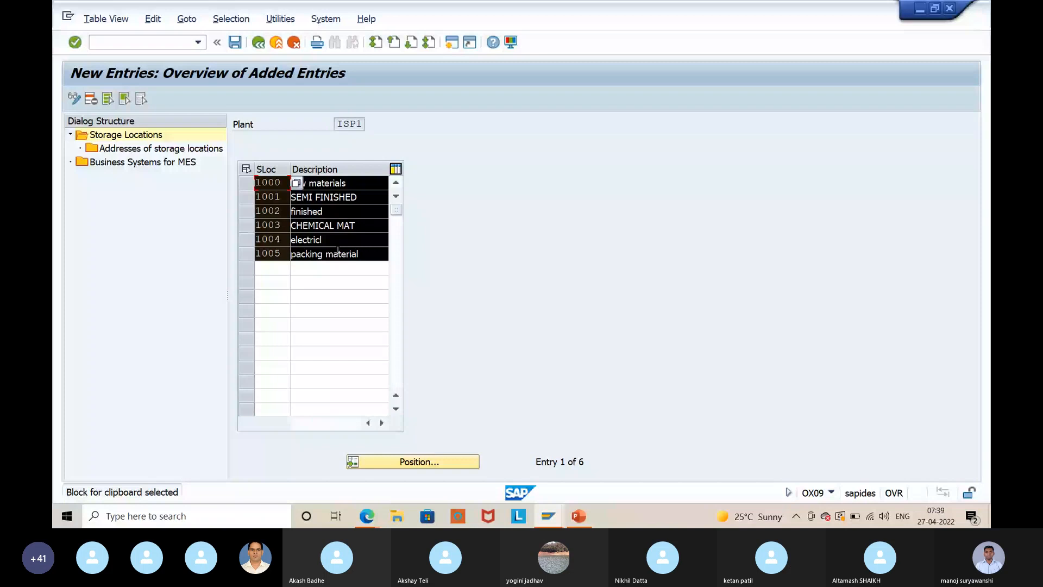
- Switch the work area to plant ISP2 and delete its storage location 0001 (Store Loc 1)
left_click(235, 43)
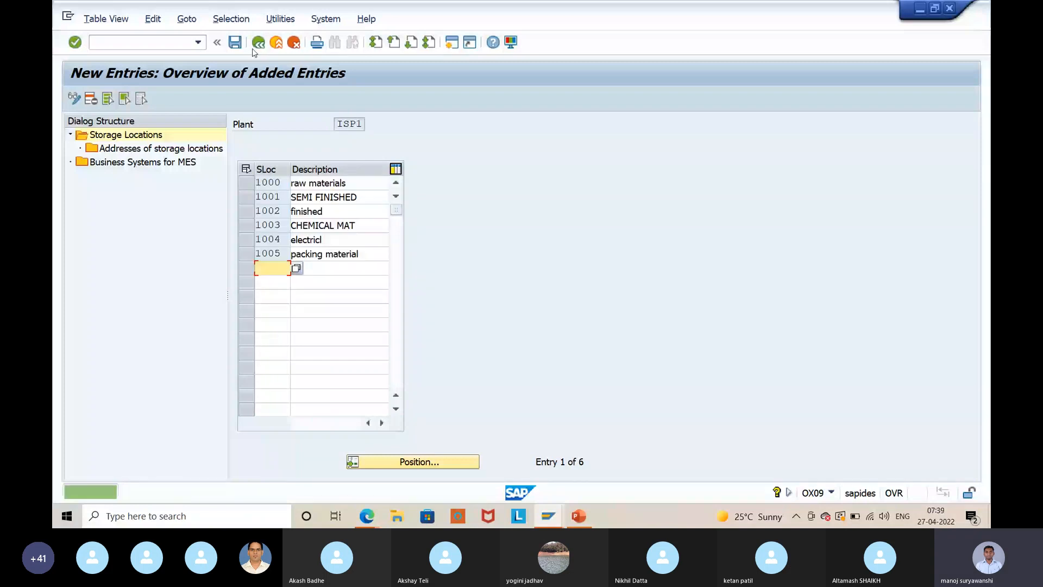
left_click(257, 47)
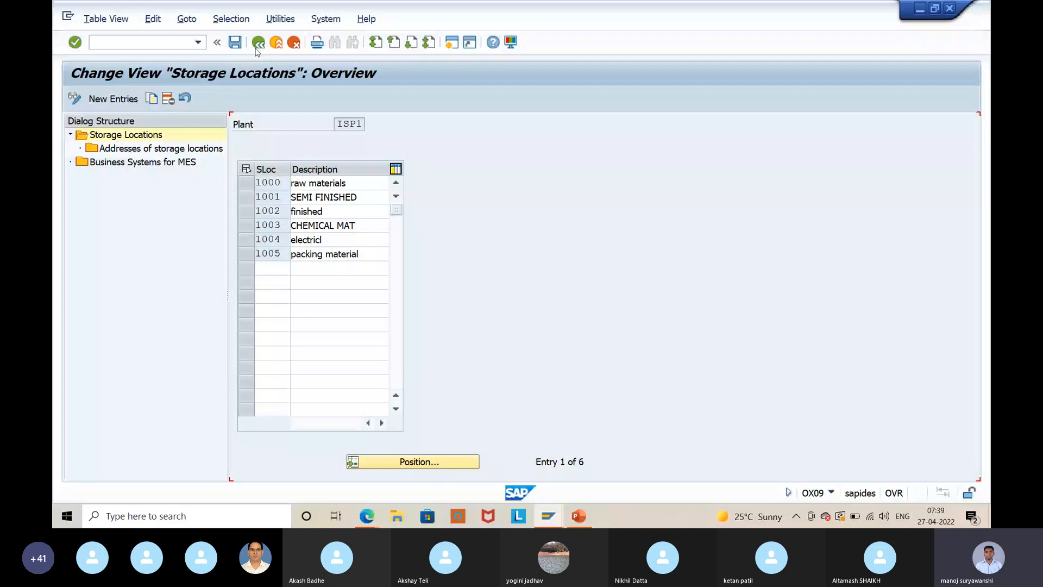
left_click(257, 47)
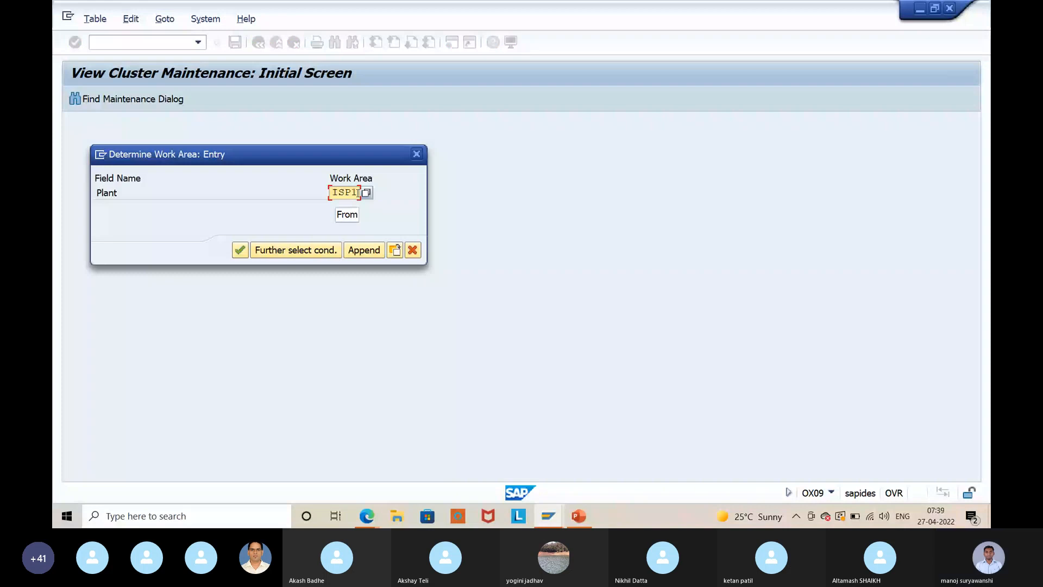
key("Return")
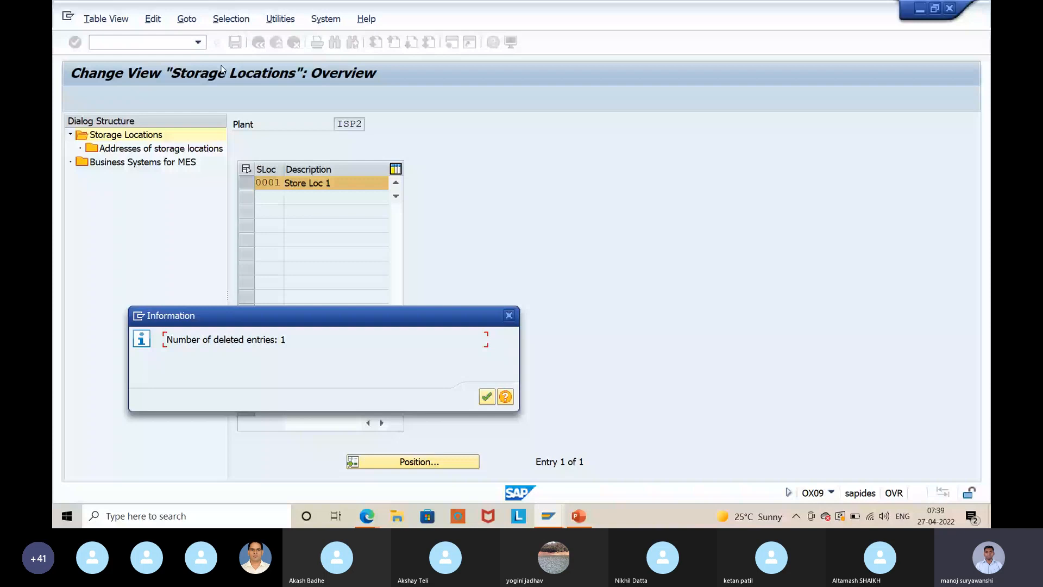
key("Return")
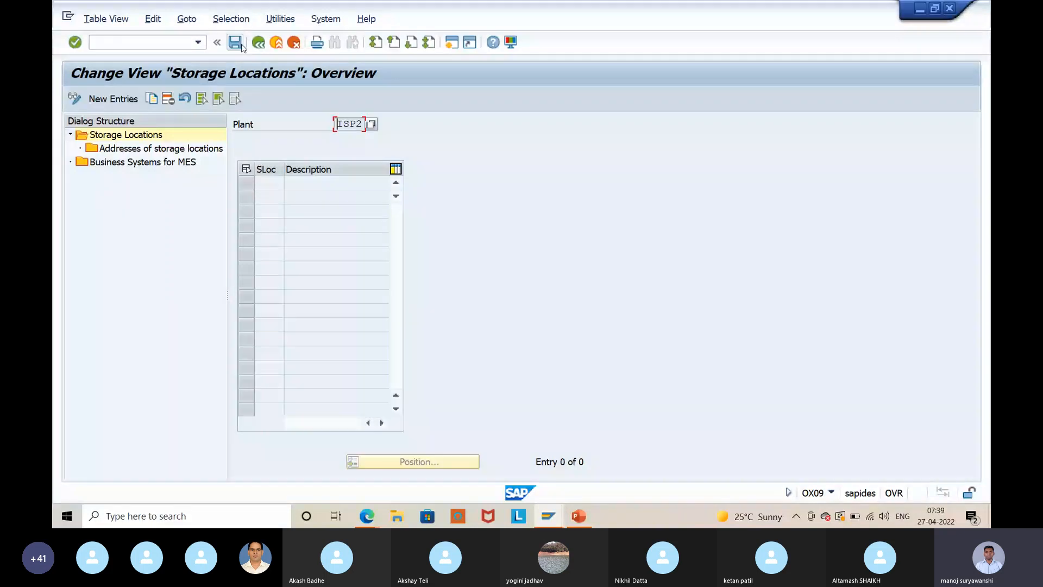
- Paste the copied storage locations 1000 to 1005 as new entries for plant ISP2 and save them
key("F5")
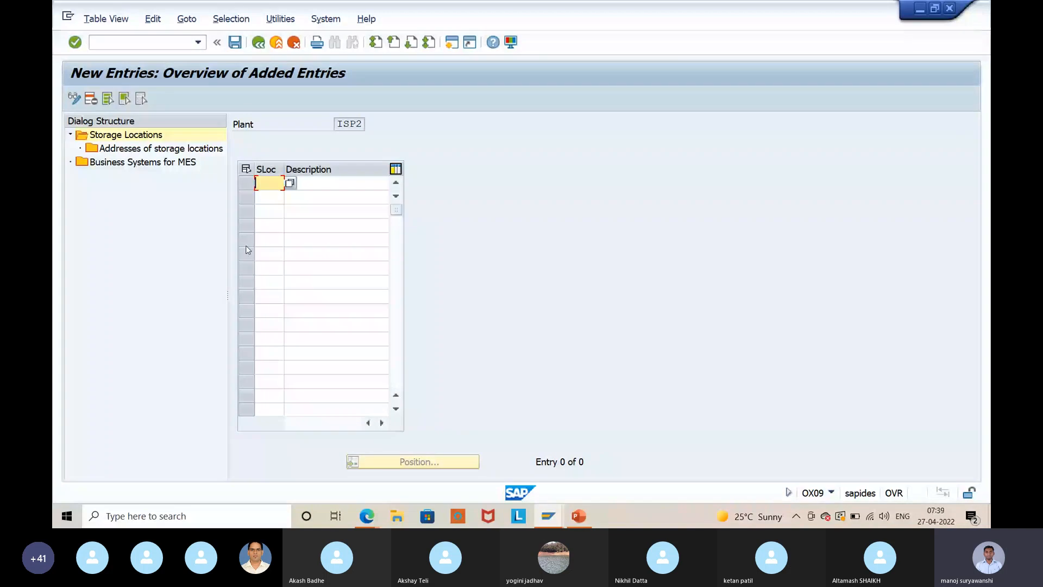
key("ctrl+v")
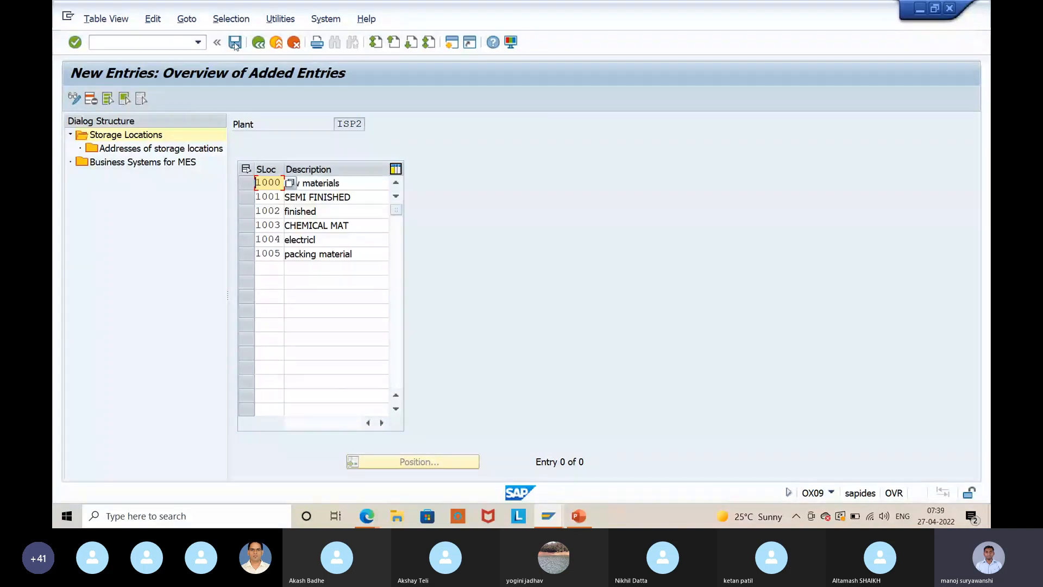
left_click(235, 43)
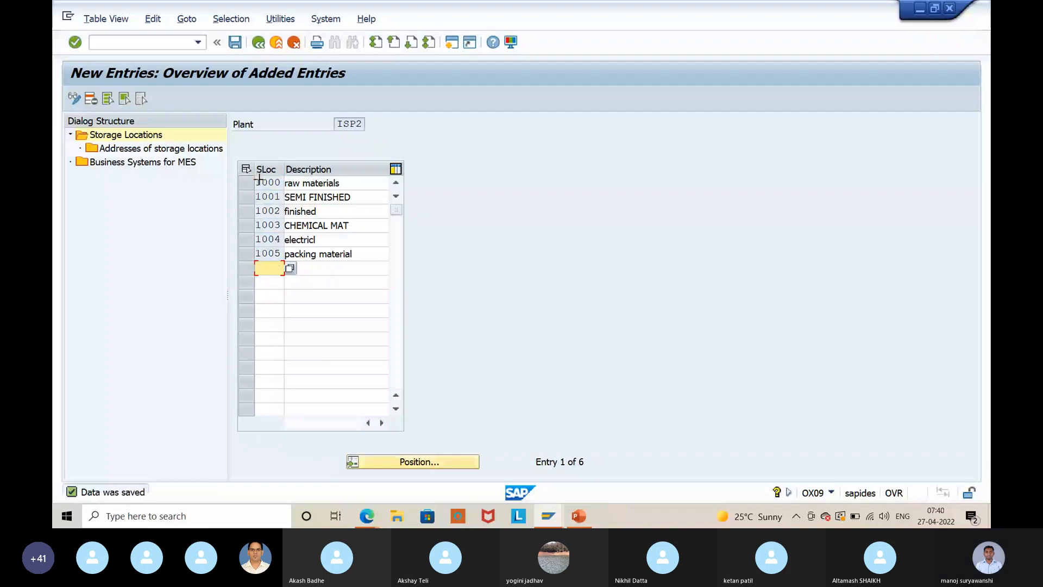
- Select the block of storage locations 1000 to 1005 for copying, and switch the work area to plant ISP3
left_click_drag(259, 179, 332, 258)
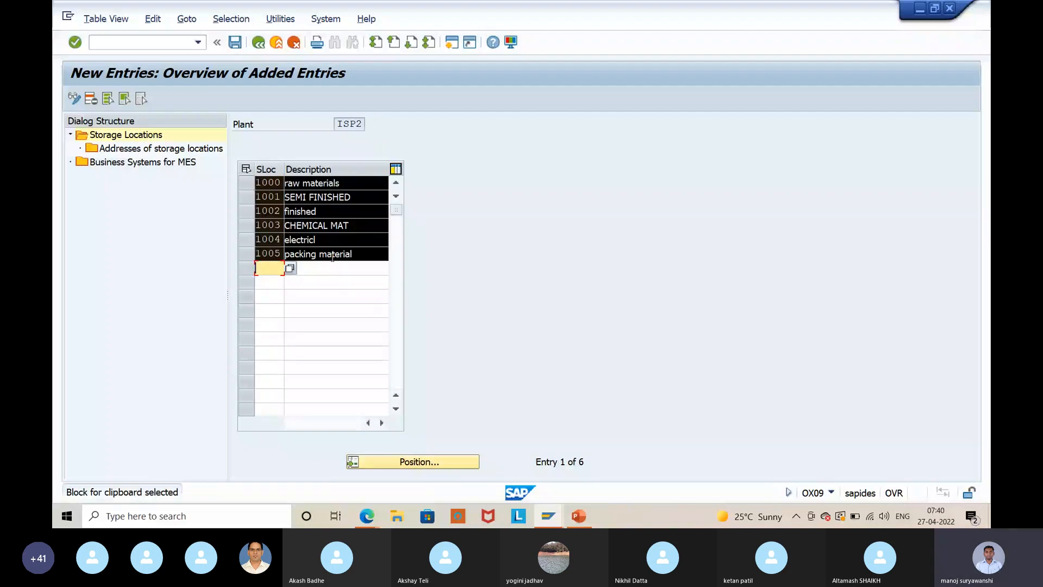
left_click(258, 45)
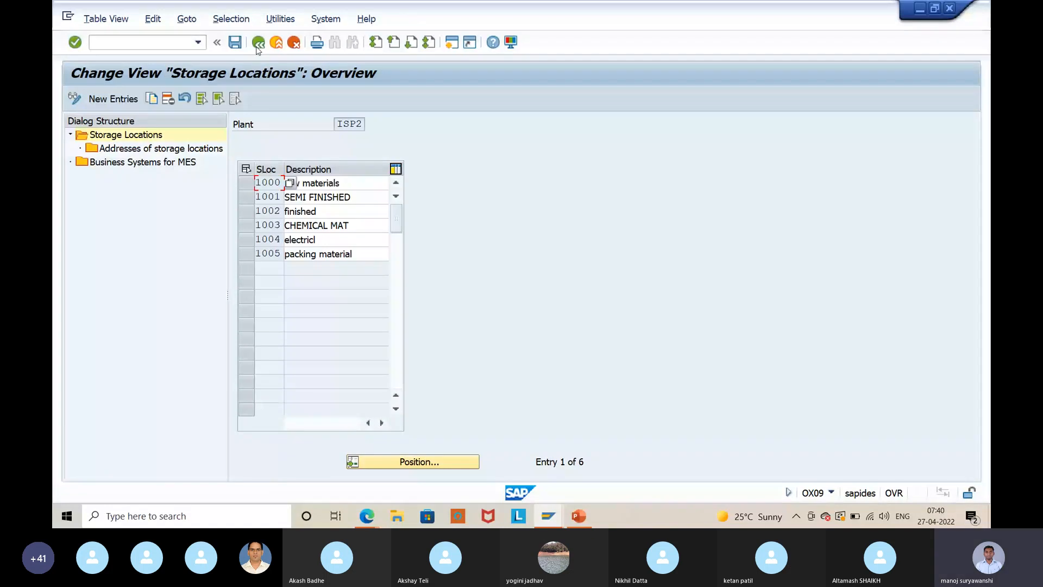
left_click(258, 45)
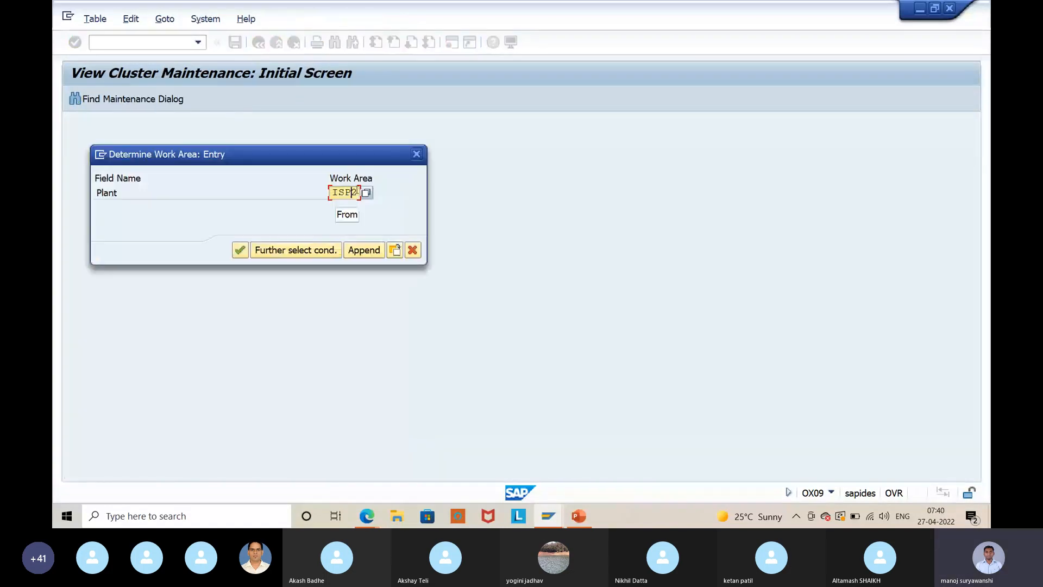
key("BackSpace")
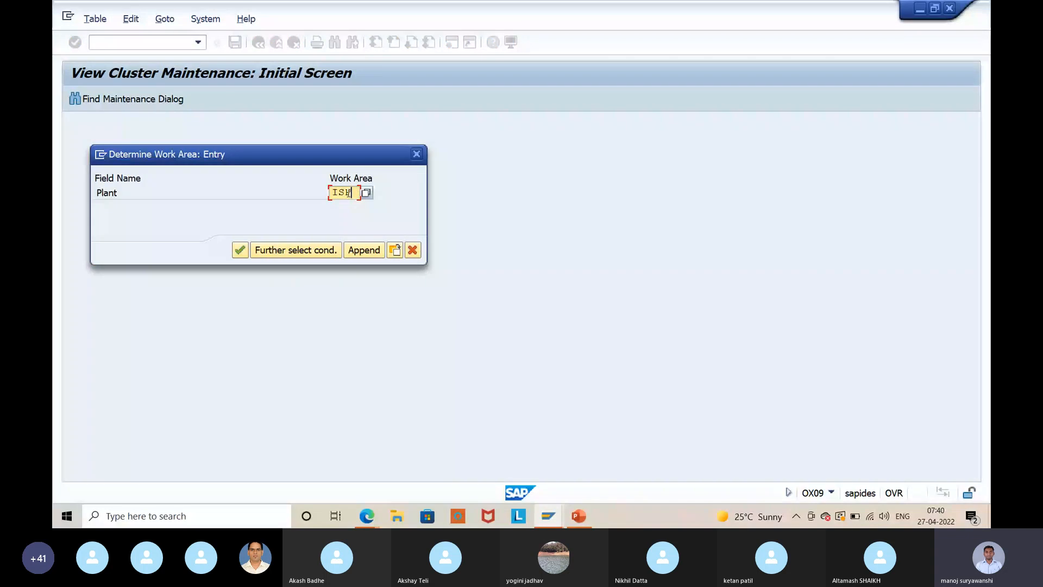
type("3")
key("Return")
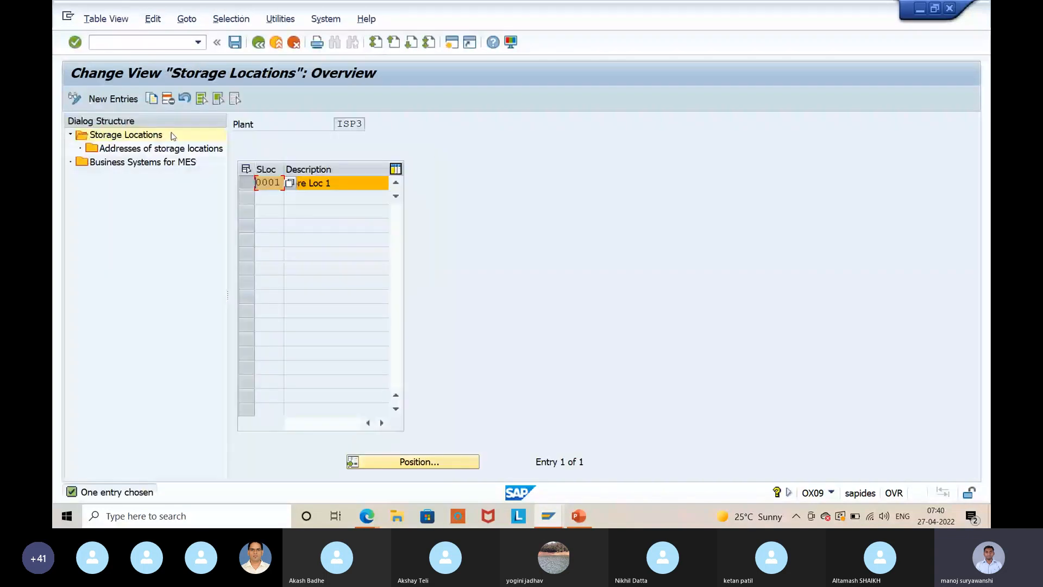
- Replace storage location 0001 in plant ISP3 with the copied locations 1000 to 1005, accepting the customizing request, and save
left_click(168, 100)
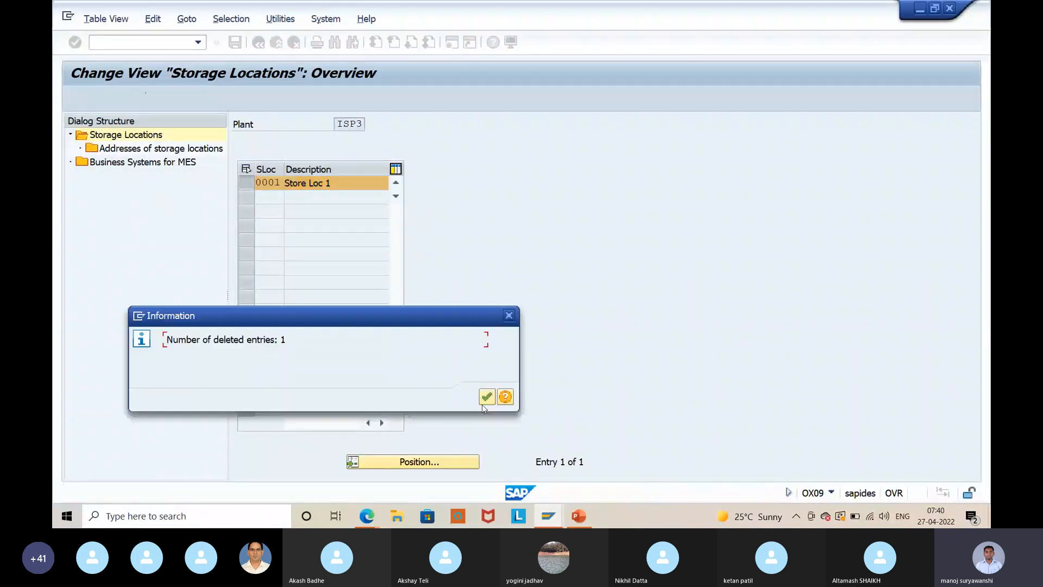
left_click(487, 397)
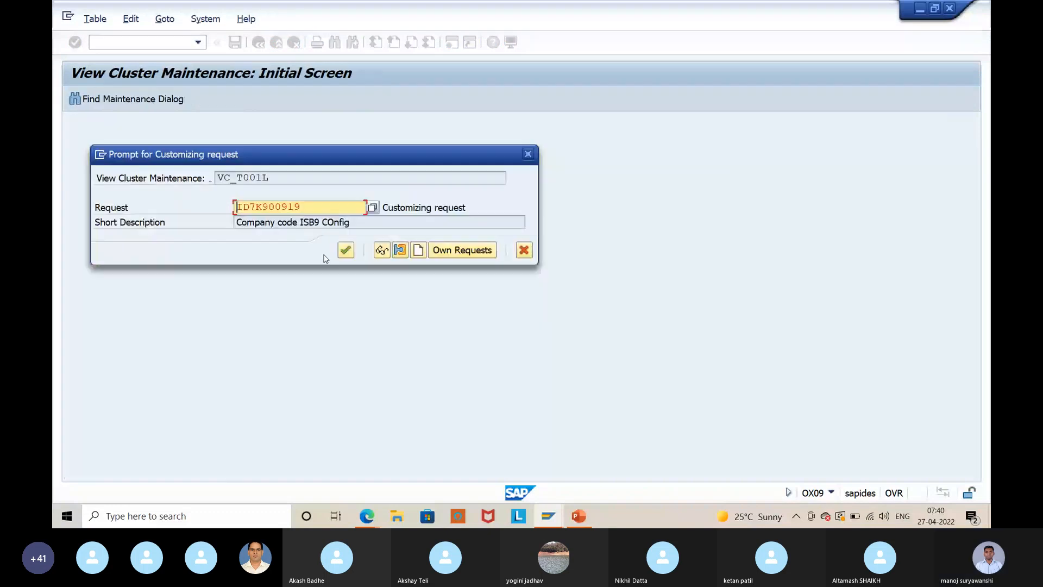
left_click(345, 254)
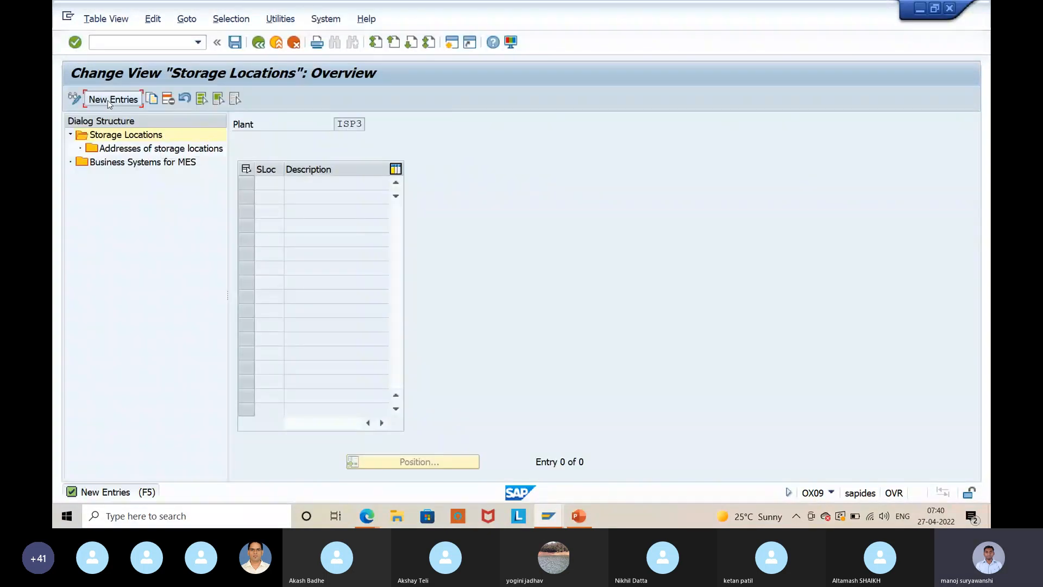
left_click(111, 100)
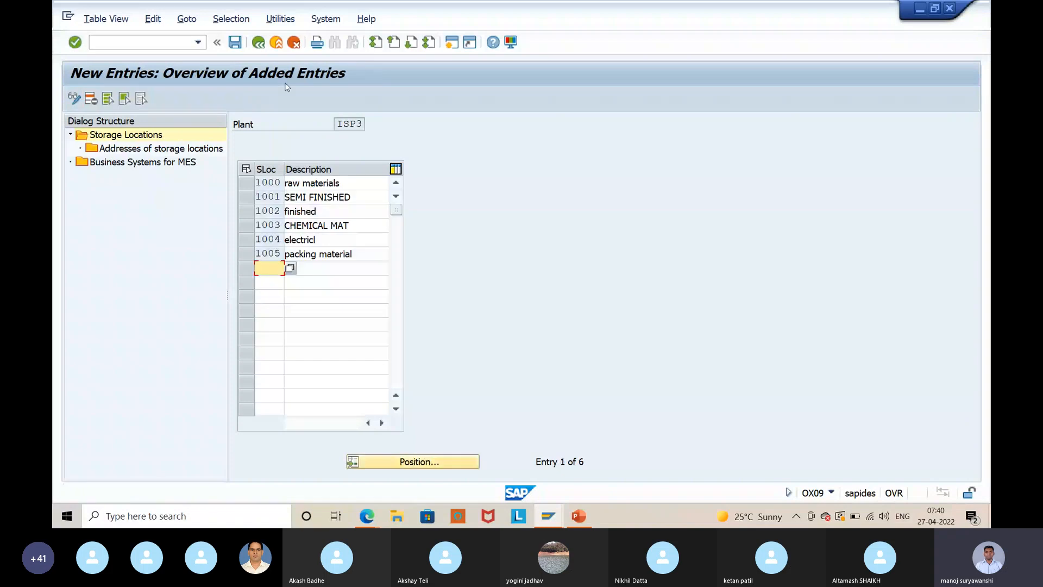
left_click(233, 40)
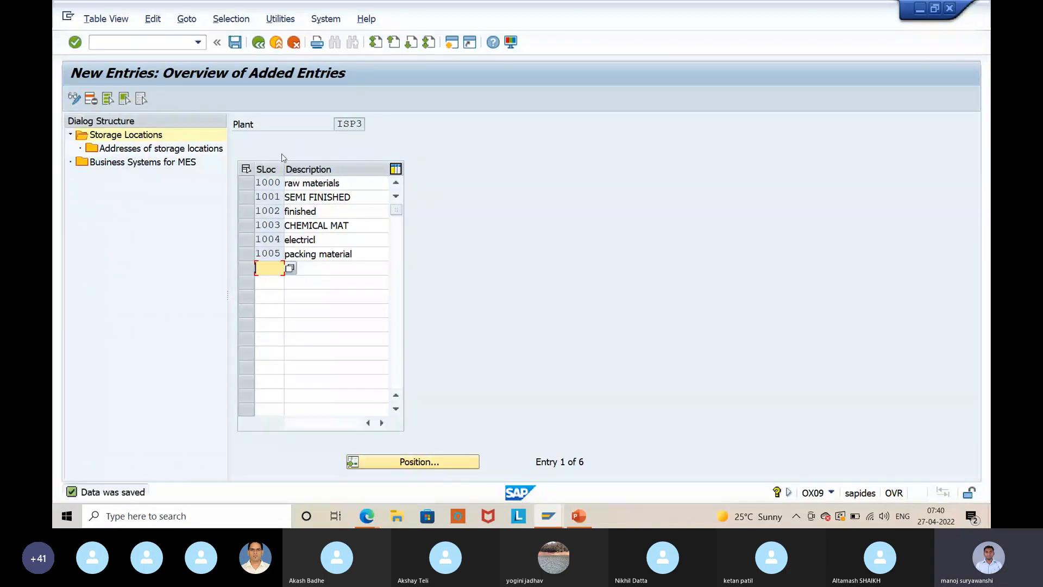
- Copy storage locations 1000 to 1005, switch the work area to plant ISP4, and replace its storage location 0001 with the copied entries
key("ctrl+y")
left_click_drag(256, 177, 277, 205)
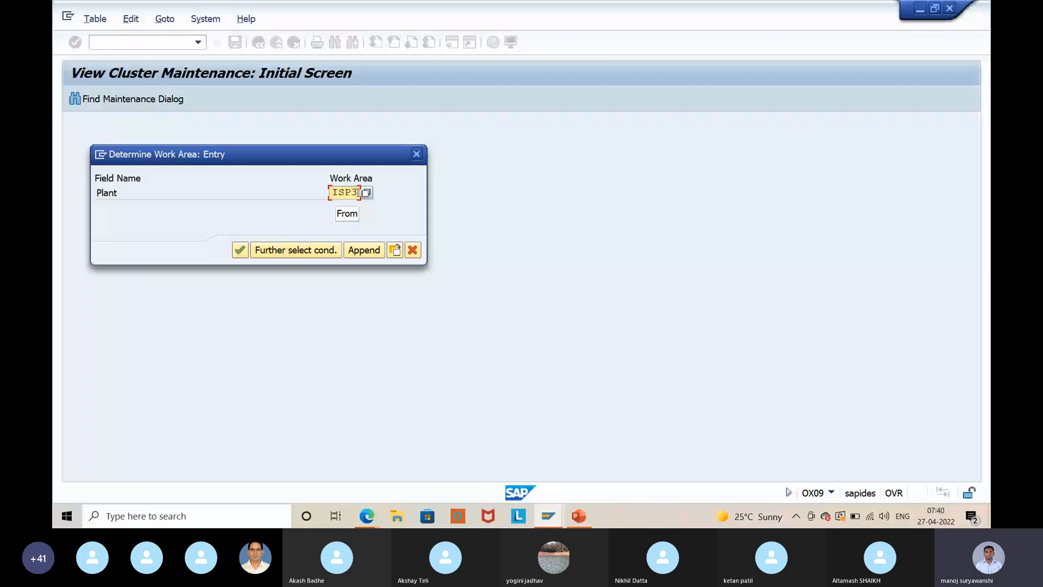
key("Return")
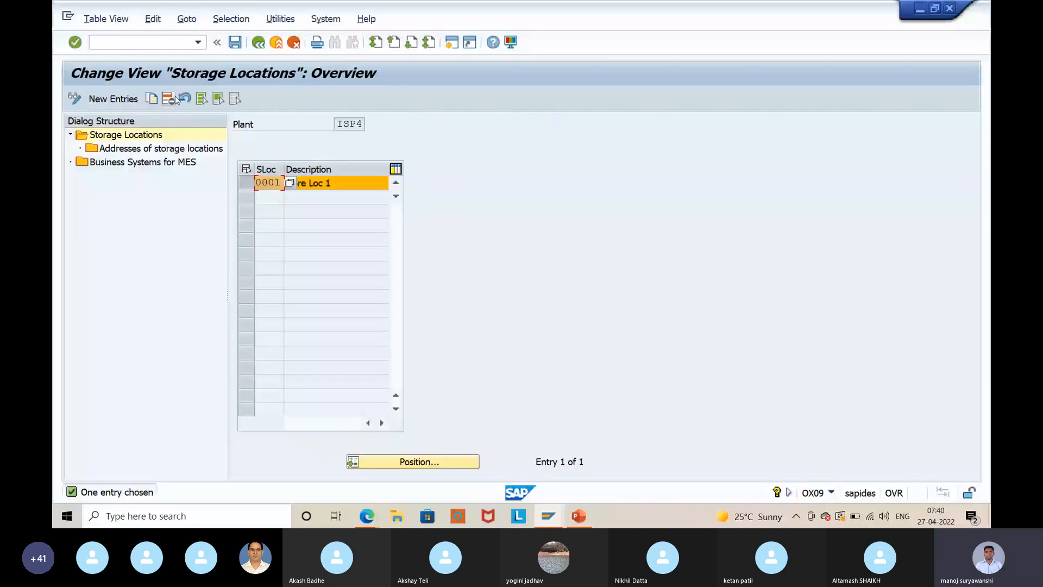
left_click(172, 98)
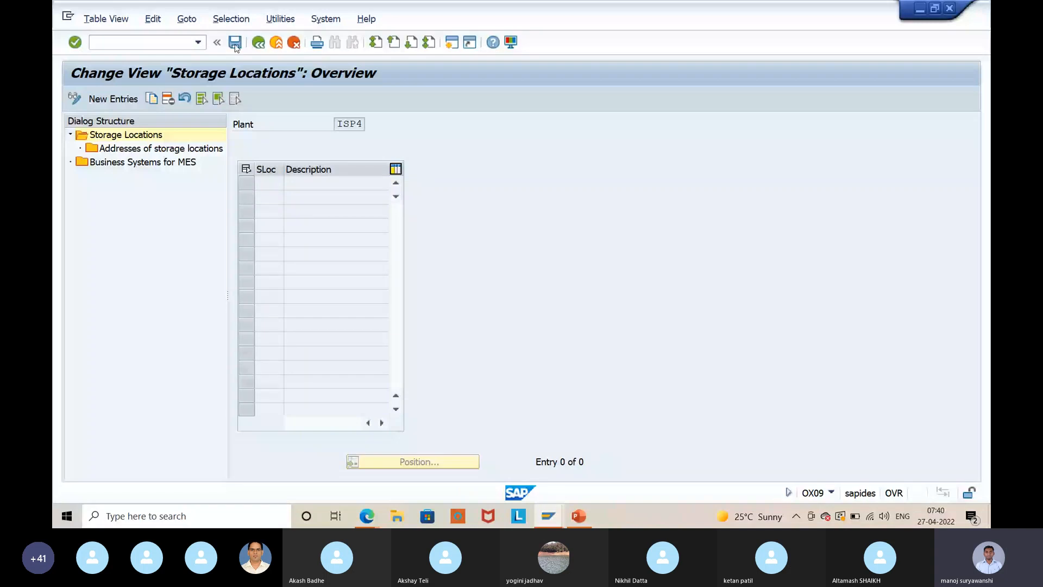
left_click(235, 43)
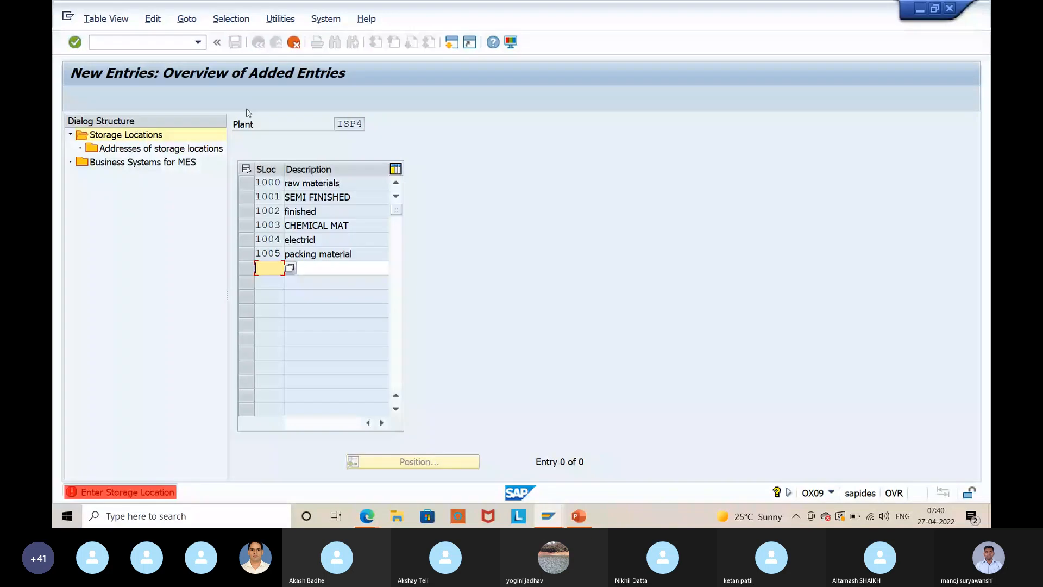
- Add storage location 1007 with the description oils below location 1005 in plant ISP4 and save all the new entries
key("Tab")
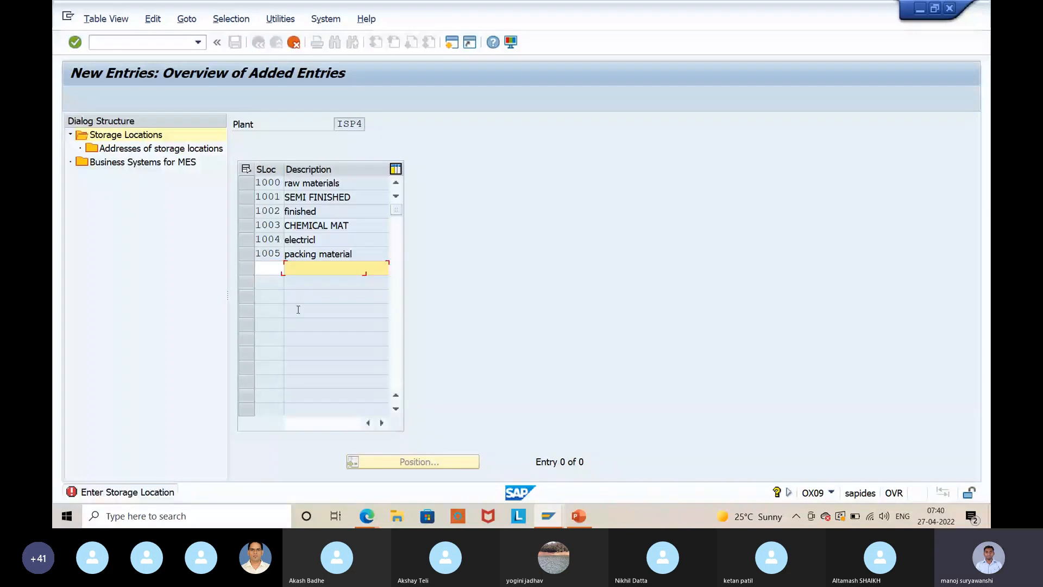
left_click(287, 106)
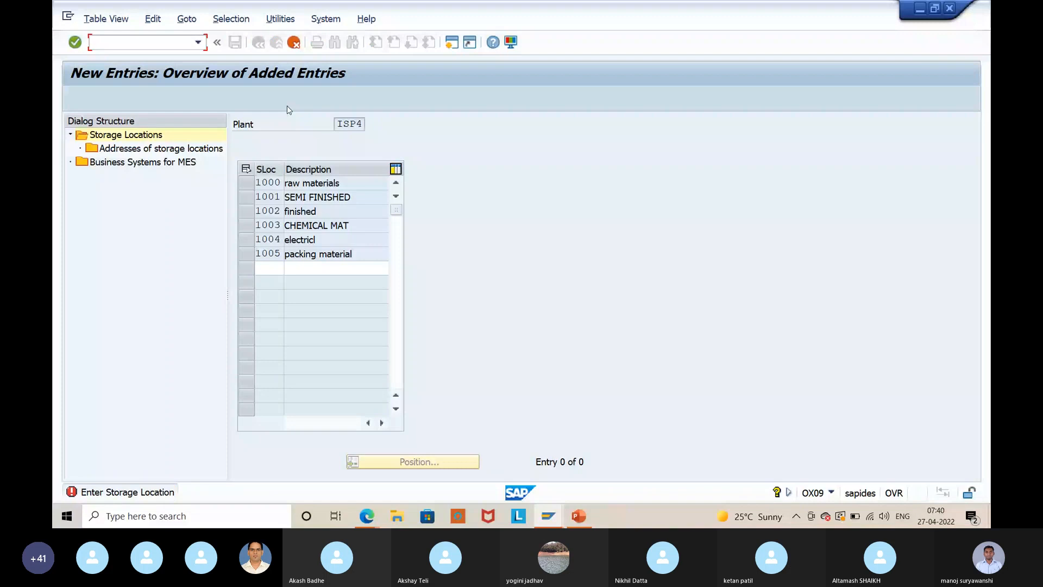
key("Return")
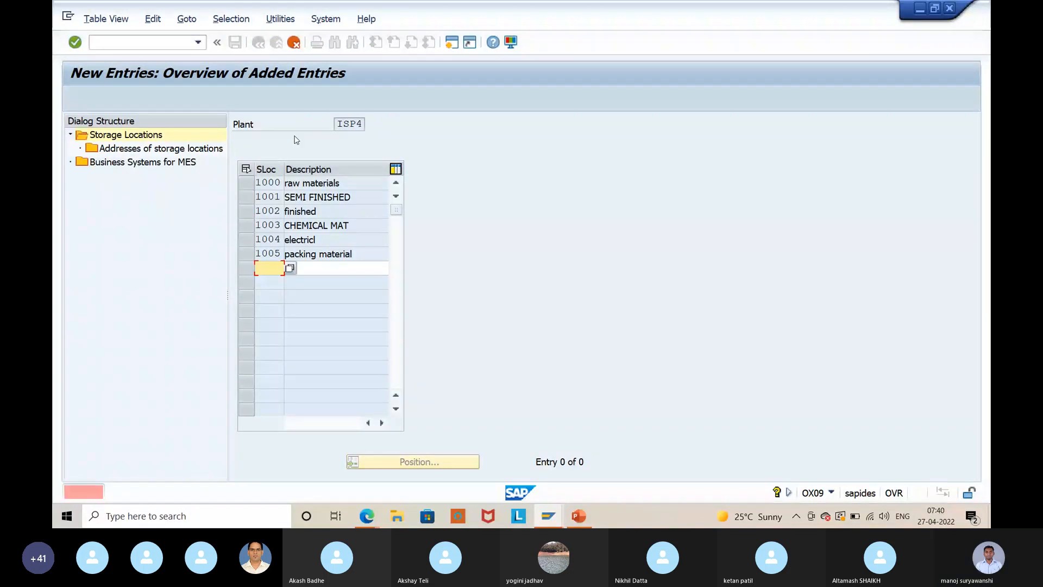
type("100")
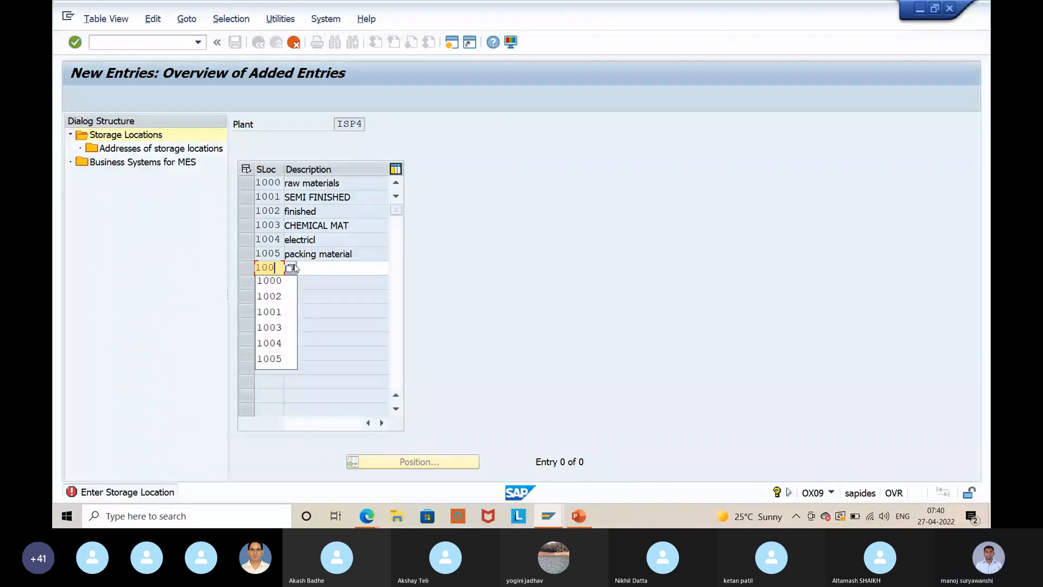
type("7")
key("Tab")
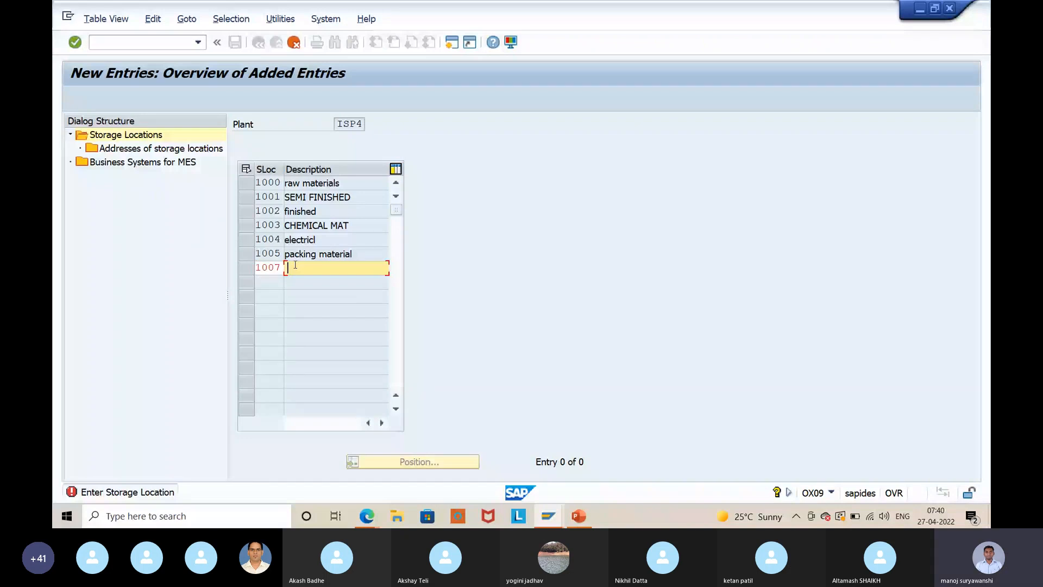
type("oils")
key("Return")
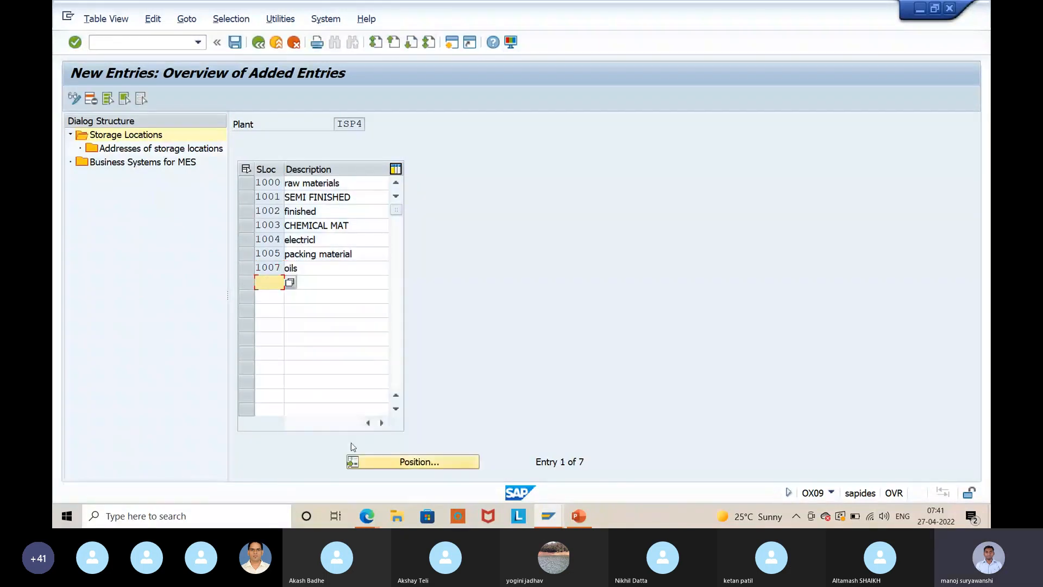
left_click(235, 42)
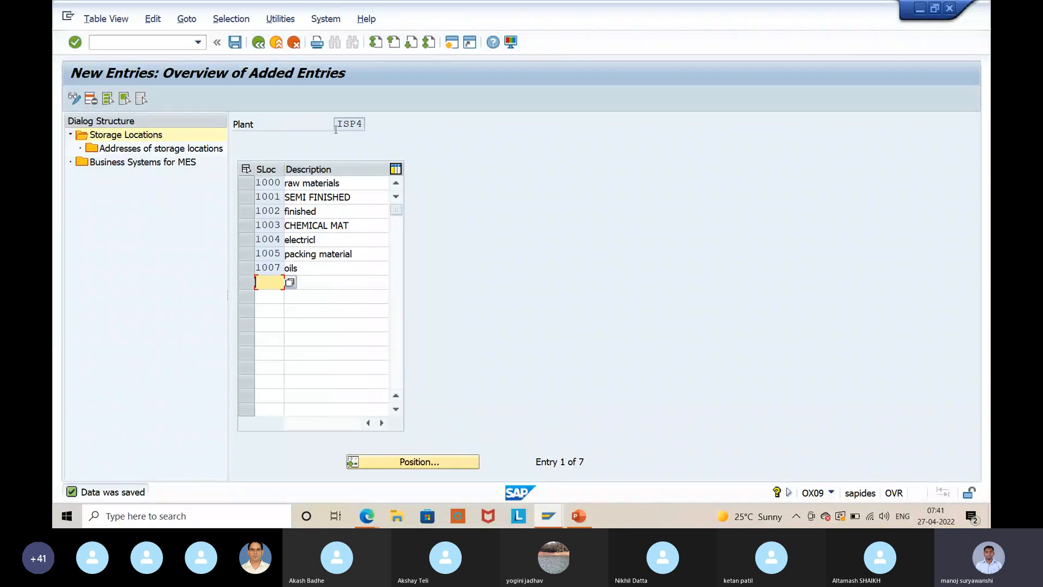
left_click_drag(338, 124, 367, 126)
left_click(471, 122)
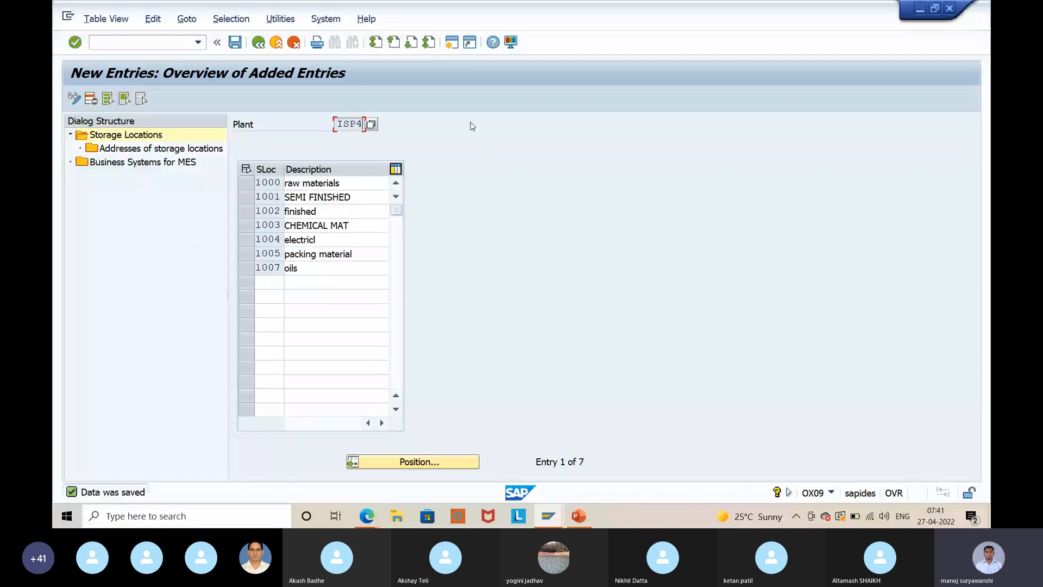
left_click(235, 43)
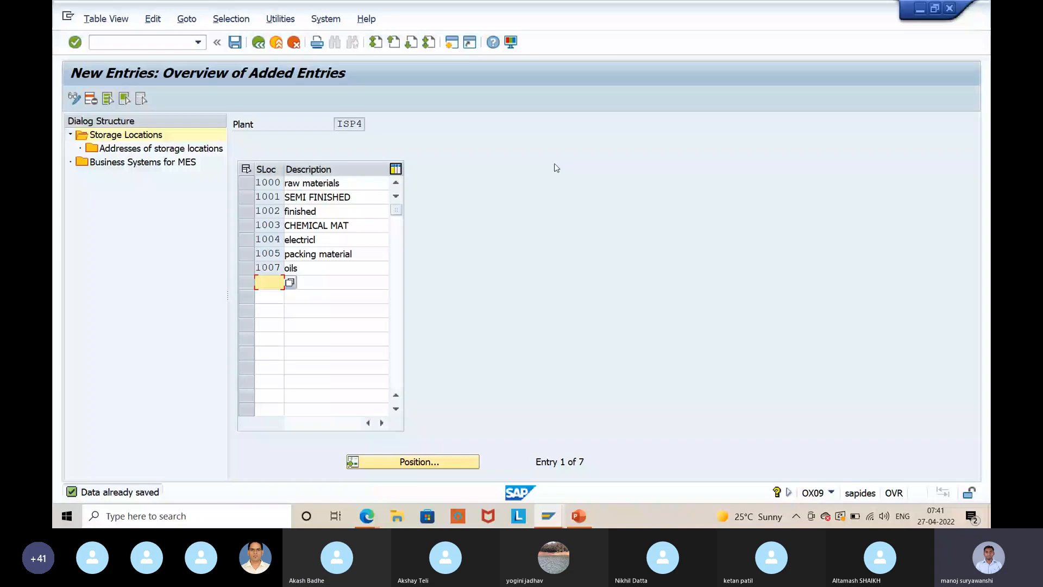
- Return to the IMG structure and reopen the storage locations of plant ISP4 to check the saved entries
left_click(258, 43)
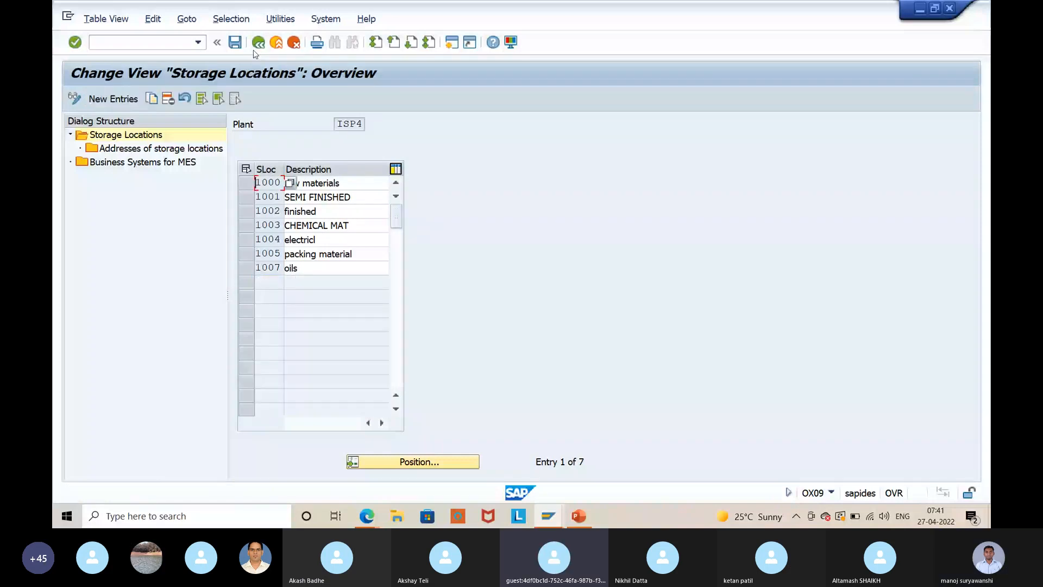
left_click(258, 43)
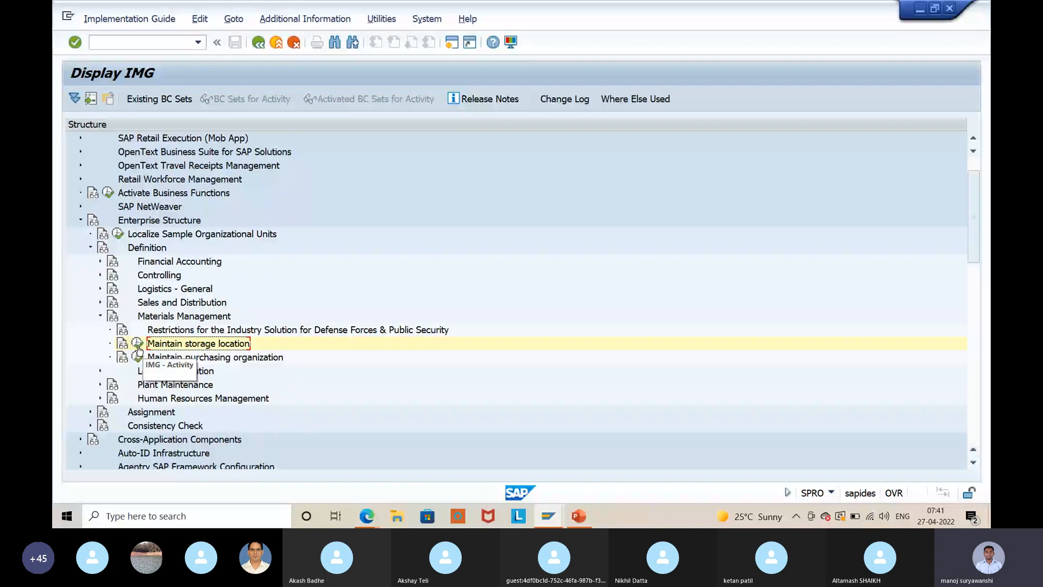
left_click(138, 348)
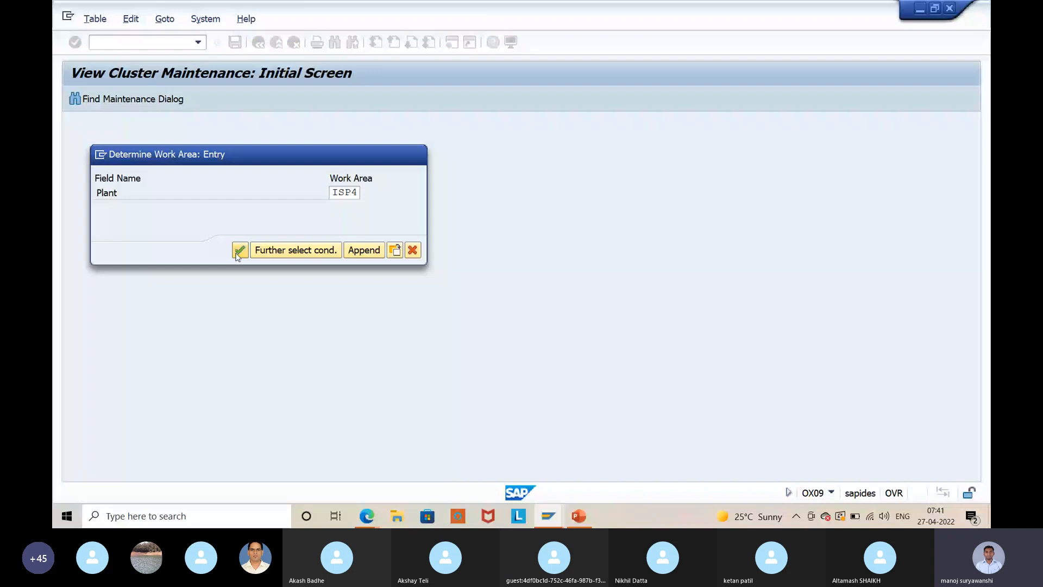
left_click(240, 251)
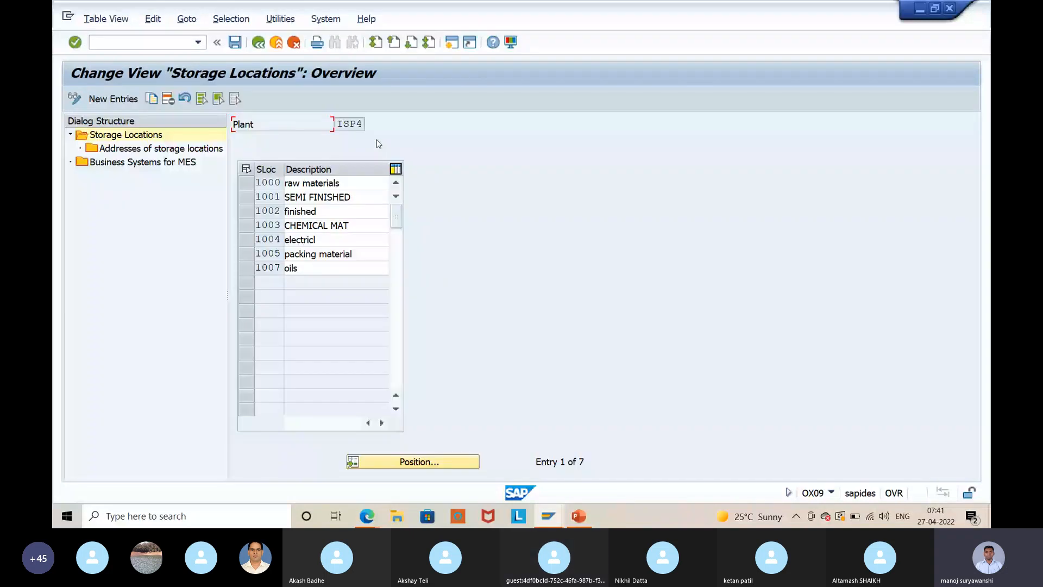
left_click(276, 184)
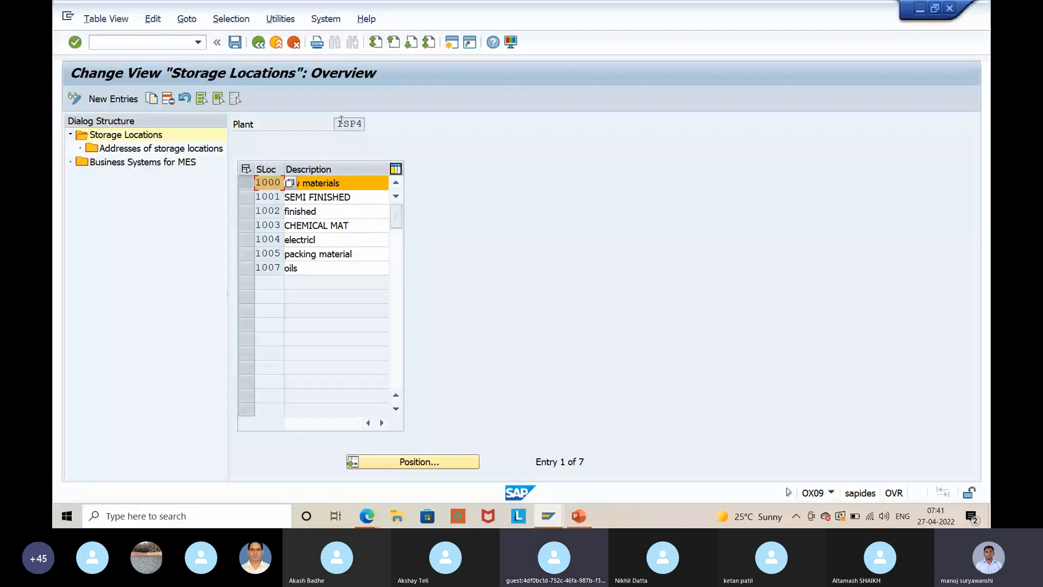
left_click(342, 122)
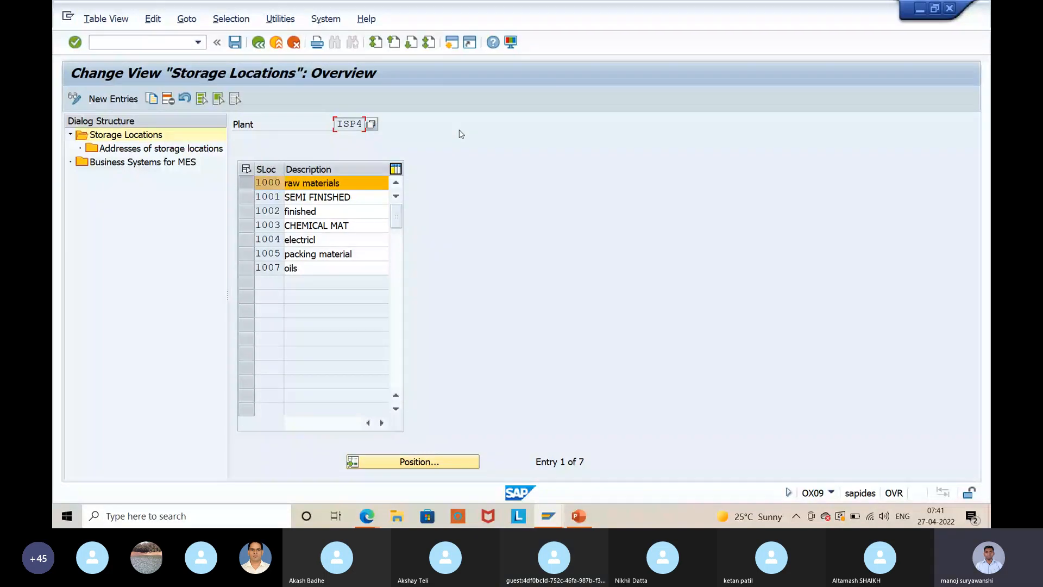
- Leave the storage locations, open the Maintain purchasing organization activity, and start new entries
left_click(257, 48)
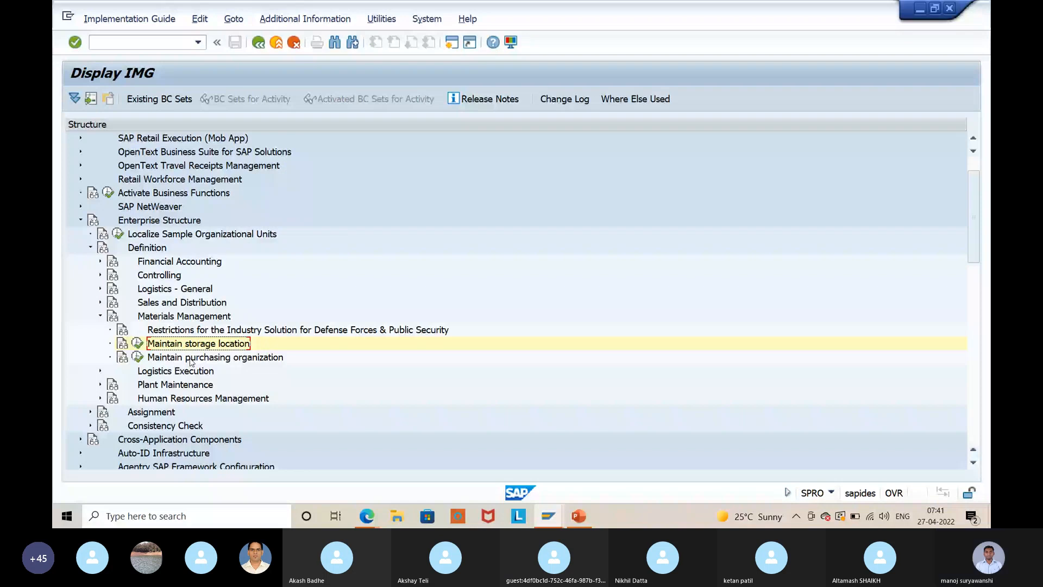
double_click(191, 359)
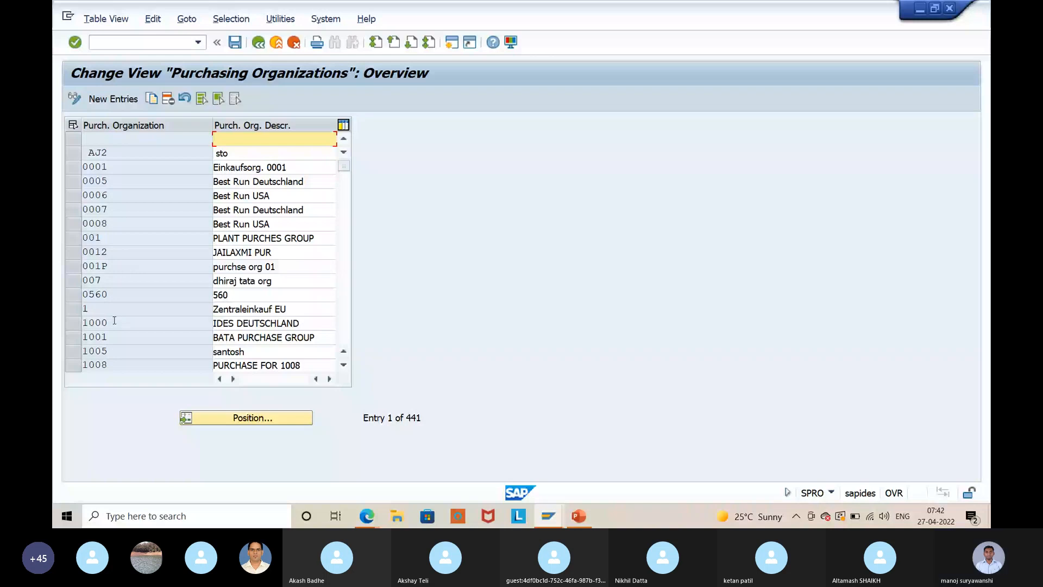
left_click(114, 98)
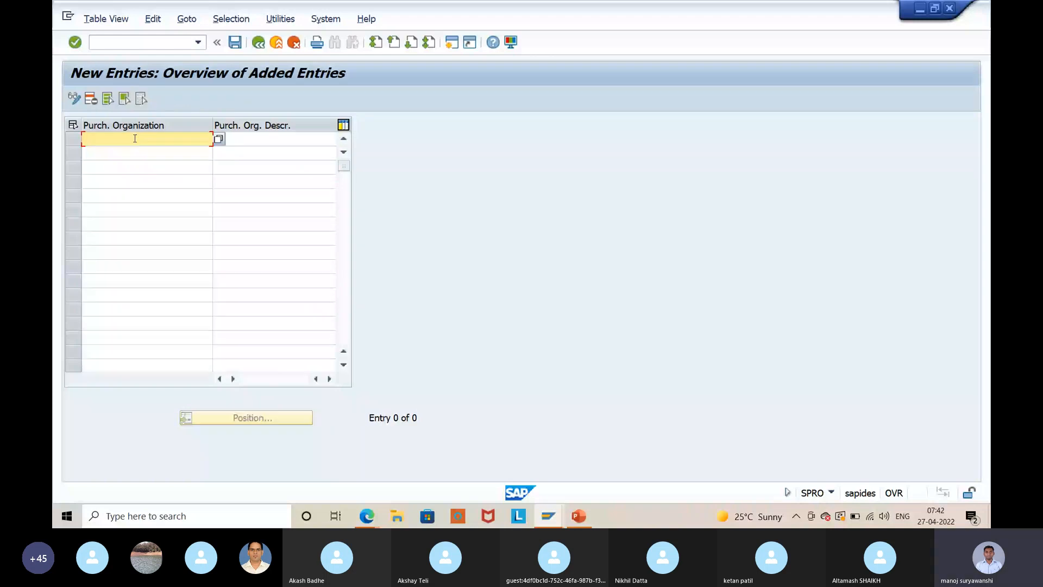
- Switch to the PowerPoint notes slide, label the ISP1 to ISP4 line PLANTS and the ISb9 ISB8 line COMPANY CODE, and widen the text box
key("alt+Tab")
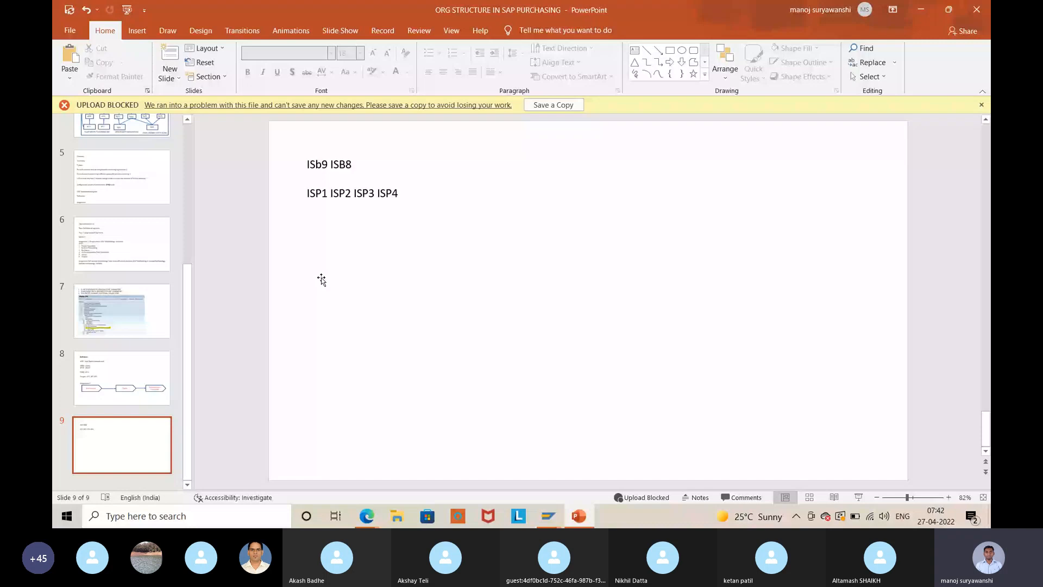
left_click(398, 193)
type("---")
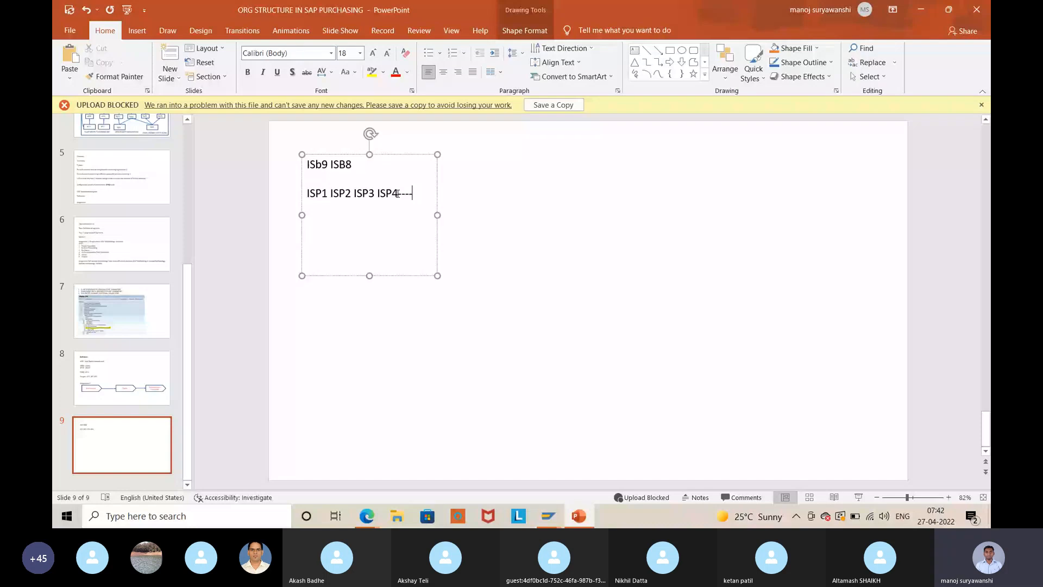
type("PLANTS")
left_click(359, 164)
type("--")
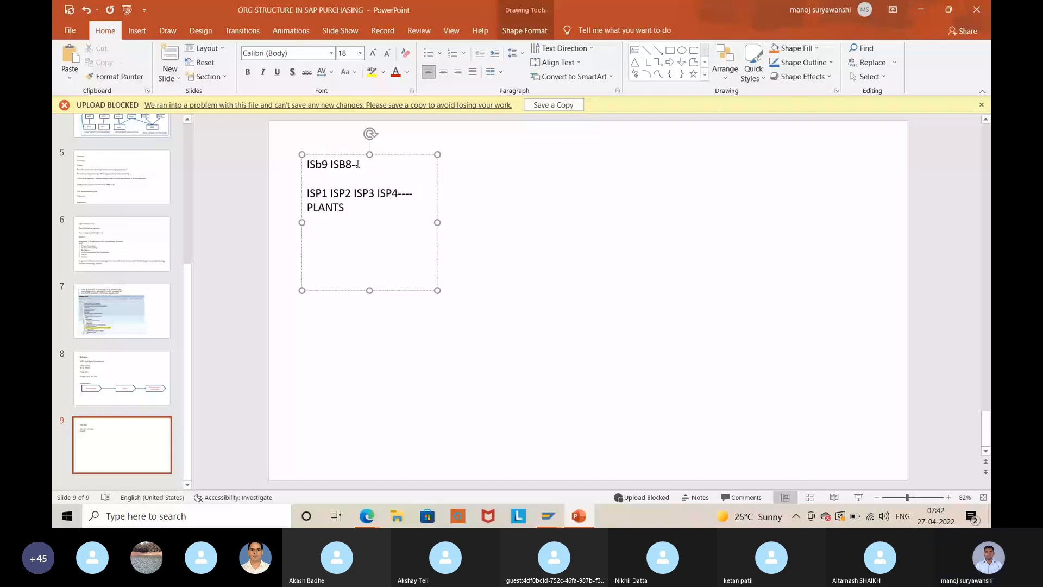
type("COMPANY CODE")
left_click_drag(438, 222, 773, 223)
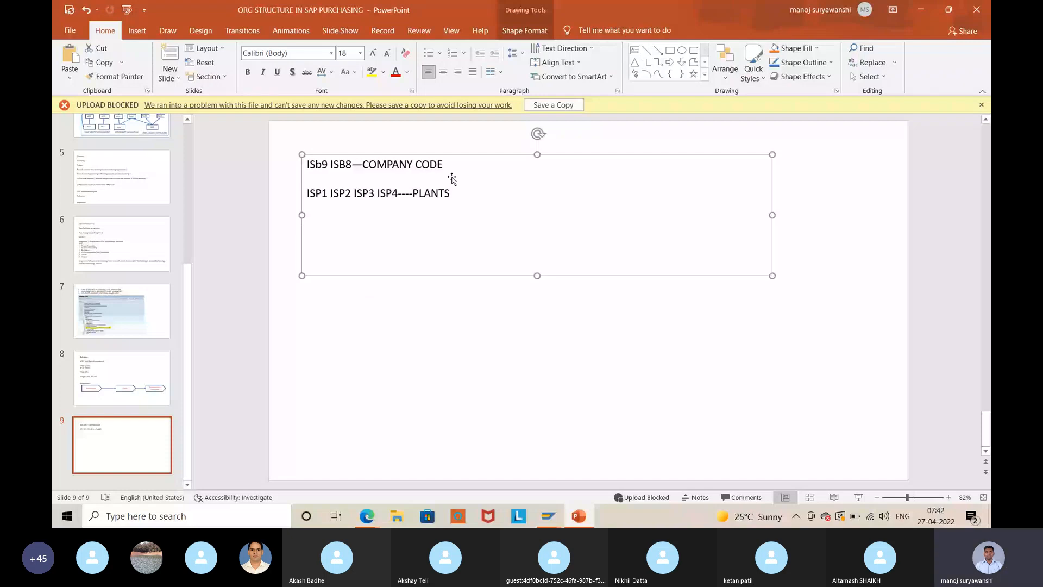
- Insert a line reading ISB9 ISB8----PUR between the company code and plants lines on the slide
left_click(452, 179)
key("Return")
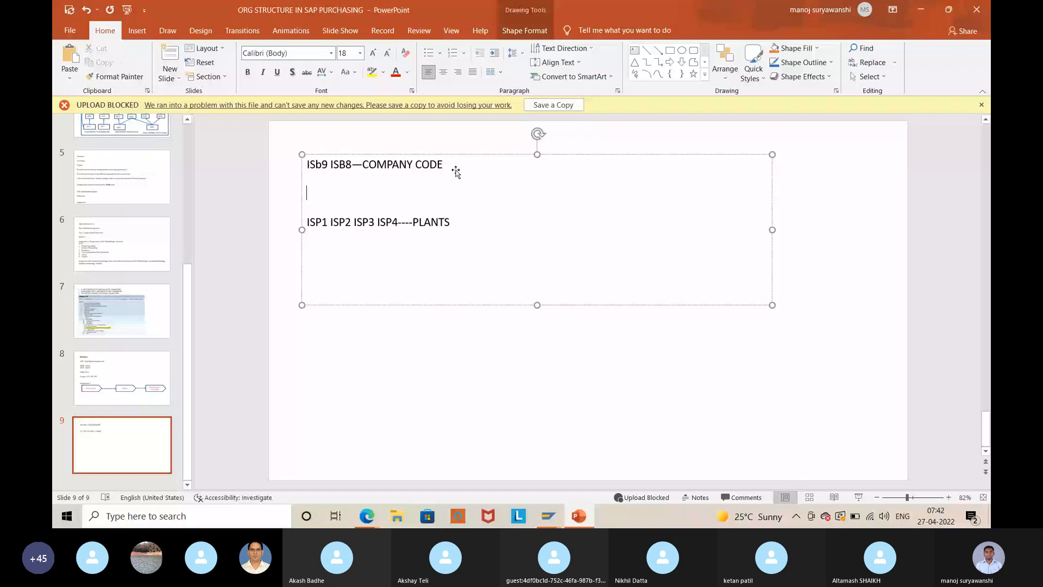
type("ISB9")
key("Tab")
type("ISB8----PU")
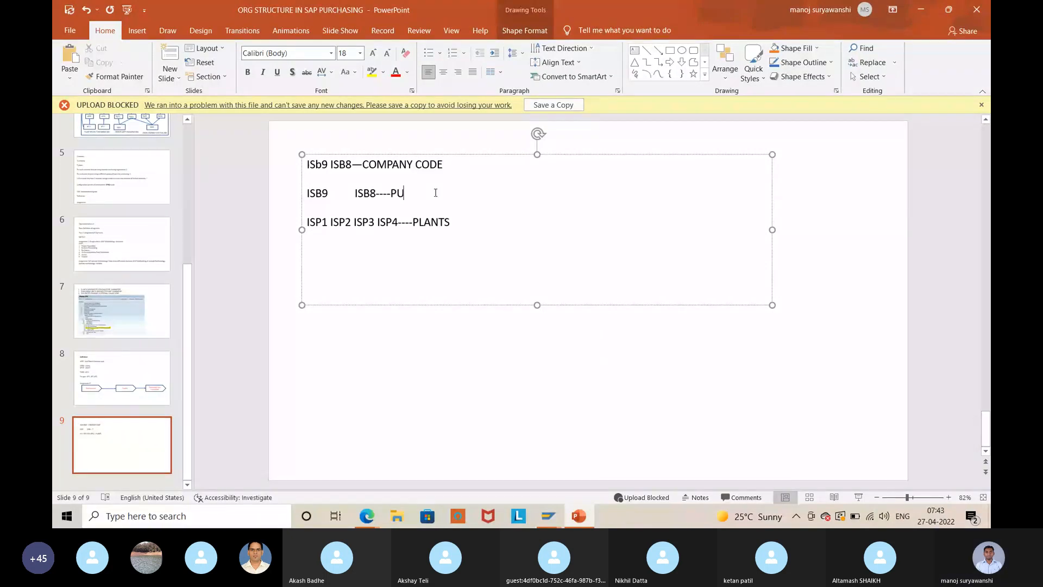
type("R")
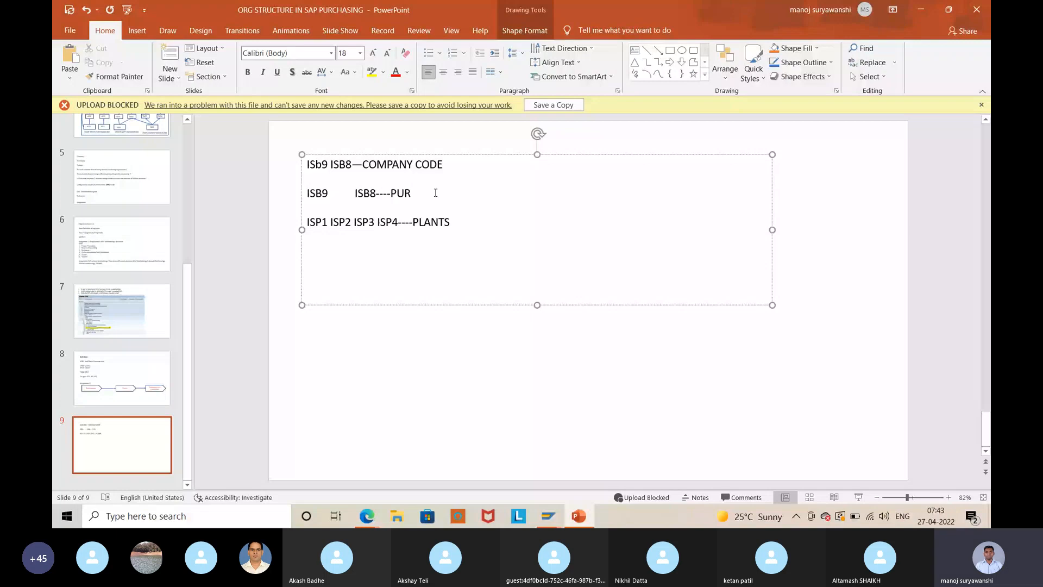
- Switch back to SAP and enter purchasing organization ISB9 with the description PUR ORG FOR ISB9
key("alt+Tab")
type("IS")
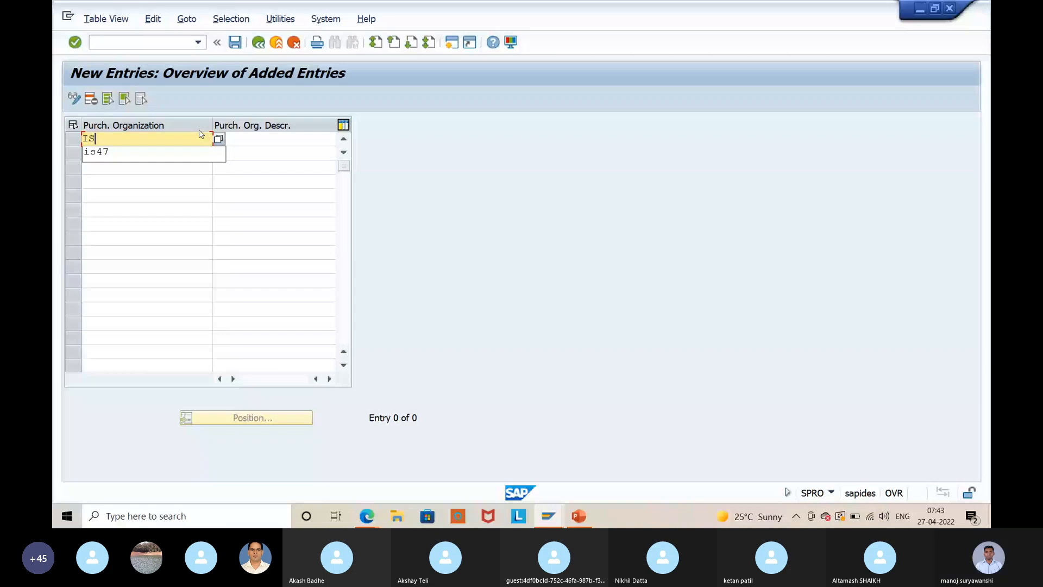
type("B9")
key("Tab")
type("P")
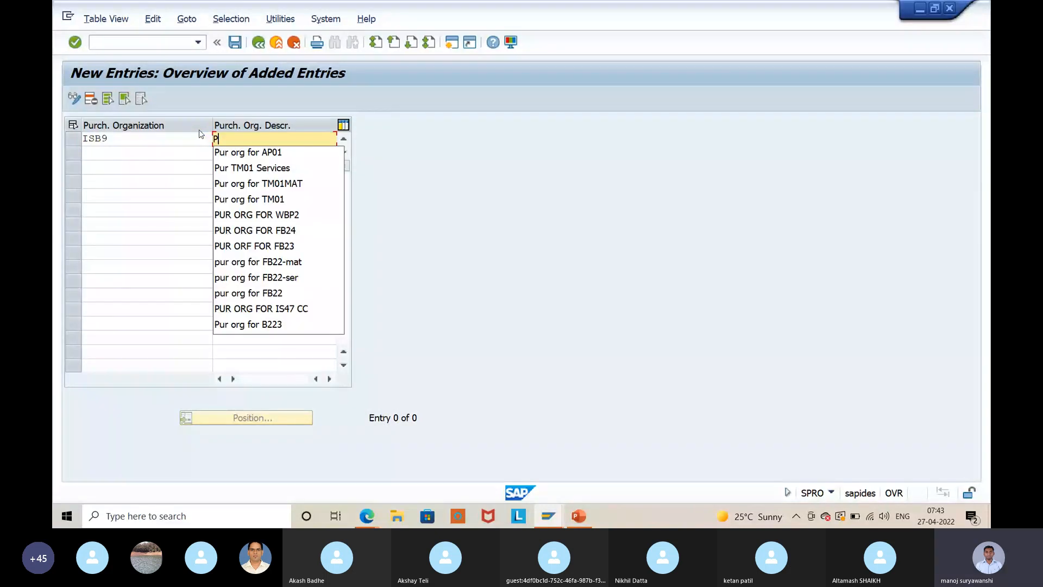
type("UR ORG FOT")
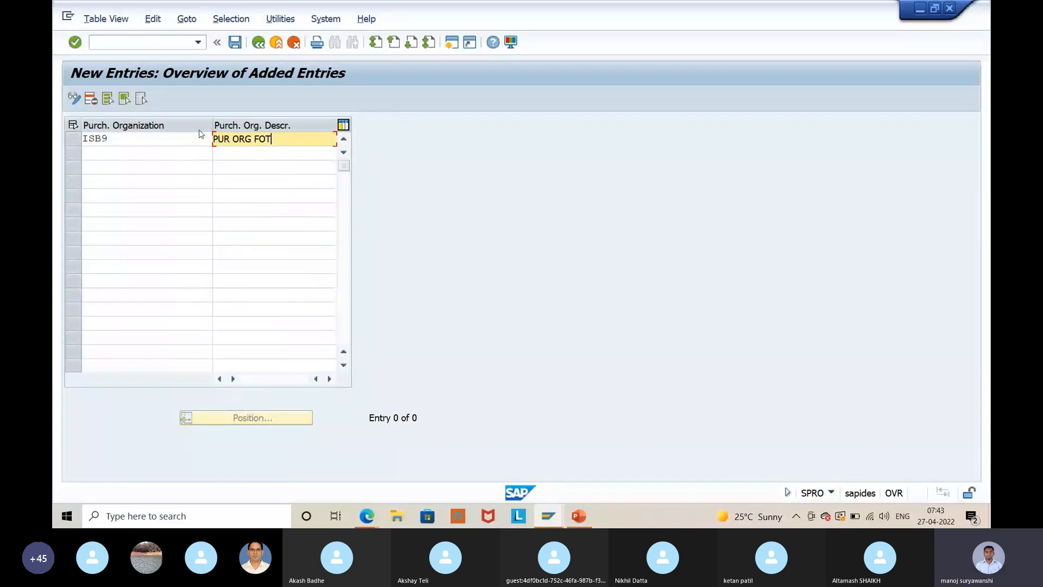
key("BackSpace")
type("R")
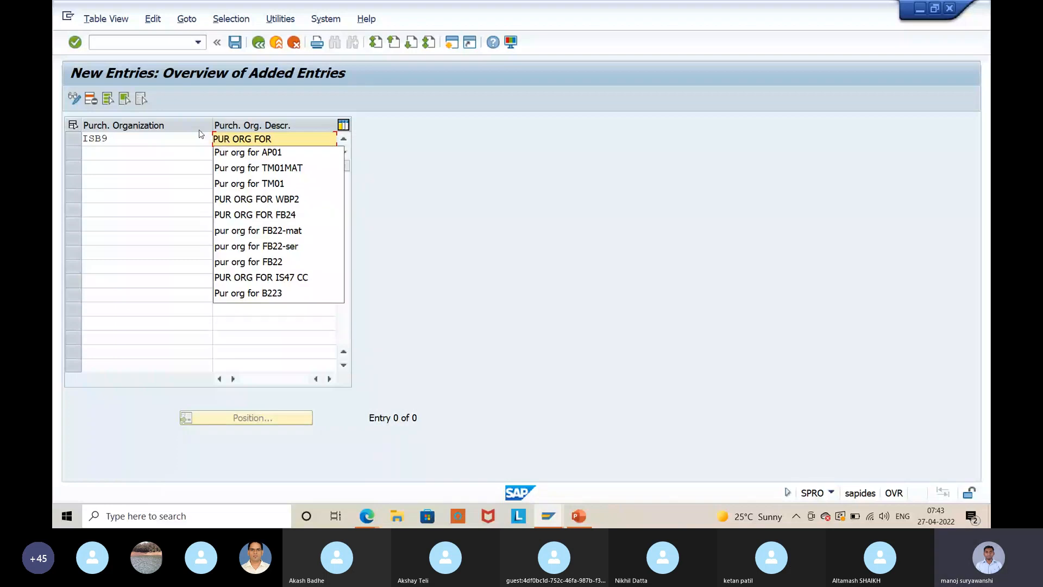
type(" ISB9")
- Enter a second purchasing organization ISB8 with the description PUR ORG FOR ISB8
key("Tab")
type("I")
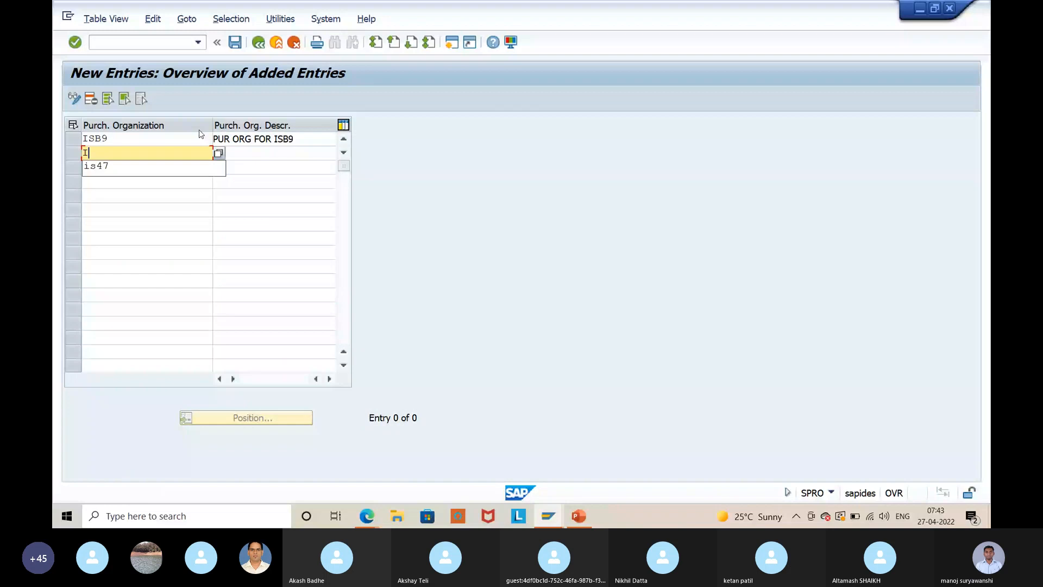
type("SB8")
key("Tab")
type("PUR ")
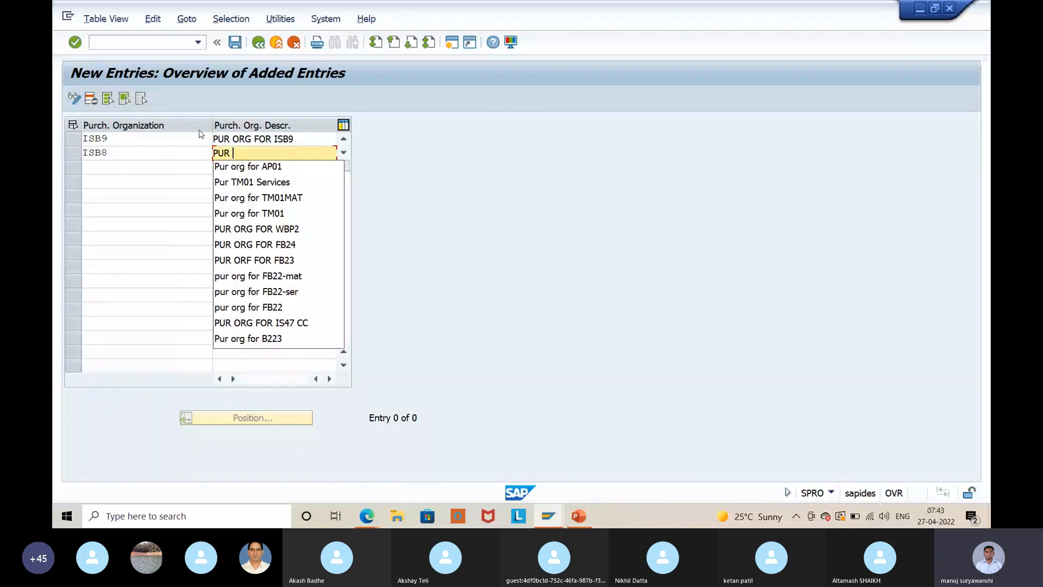
type("ORG FOR")
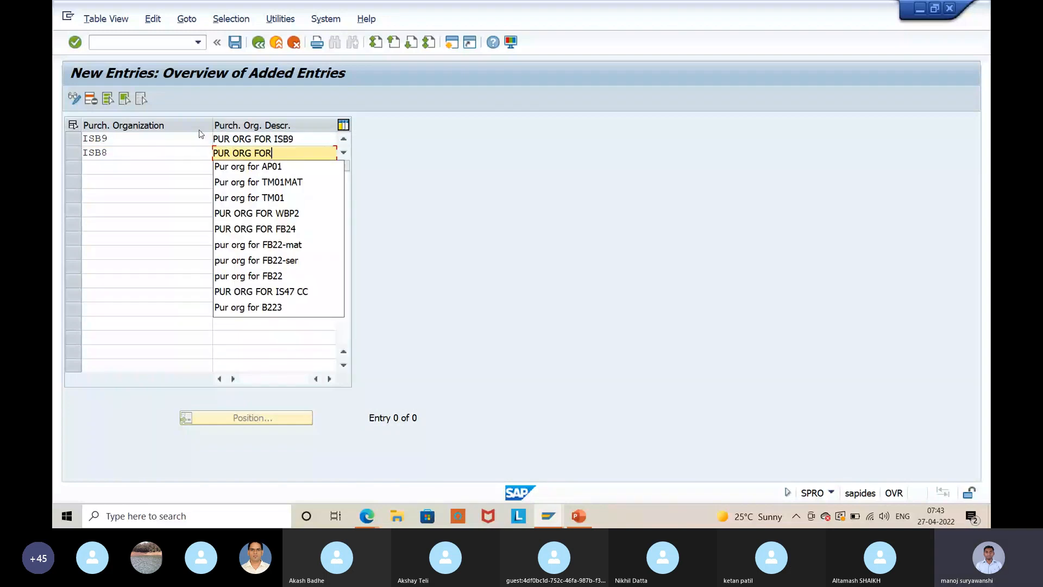
type(" ISB")
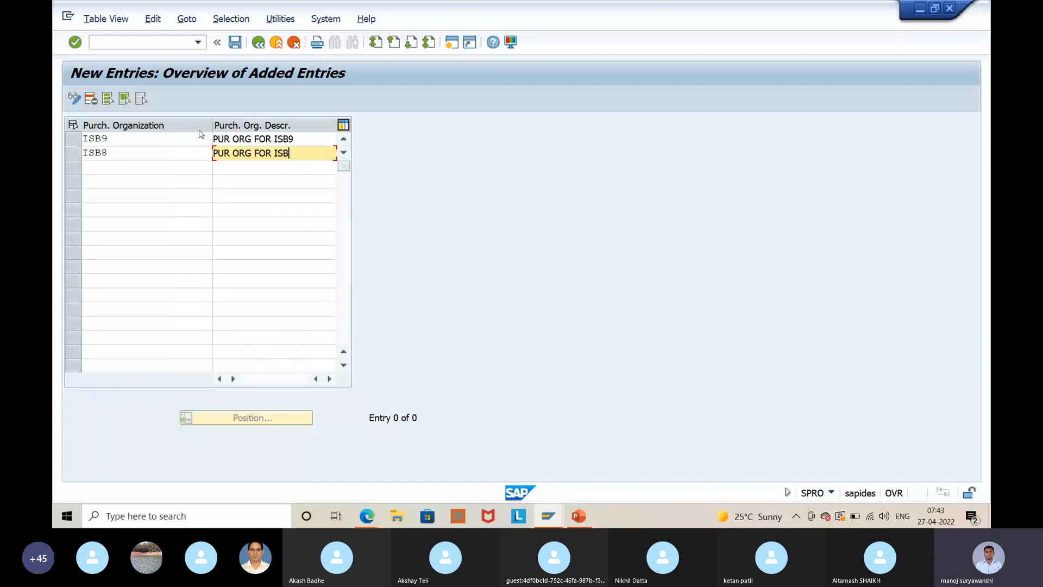
type("8")
key("Return")
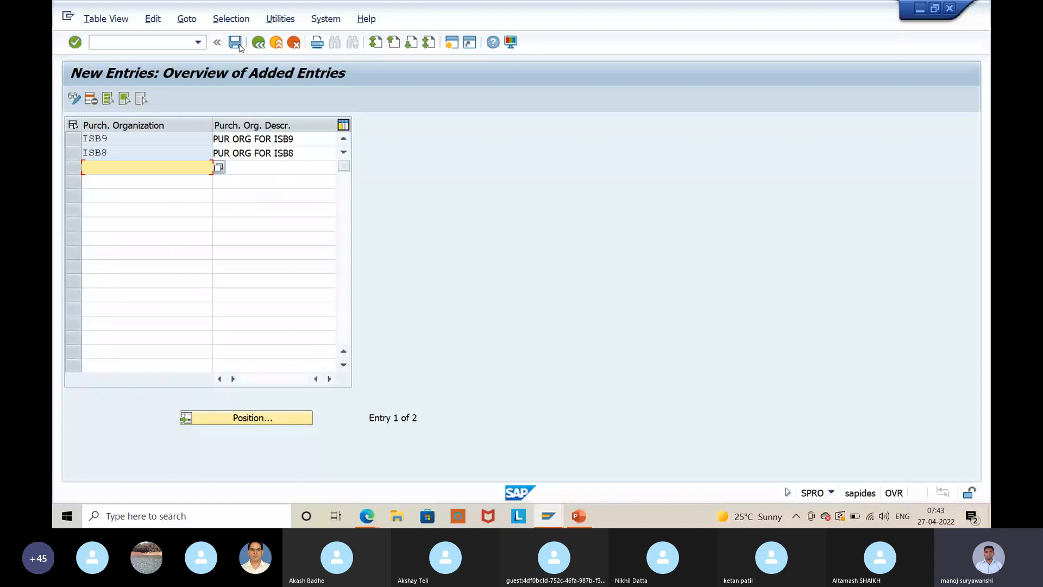
- Save the new purchasing organizations ISB9 and ISB8 and return to the purchasing organizations overview
left_click(235, 43)
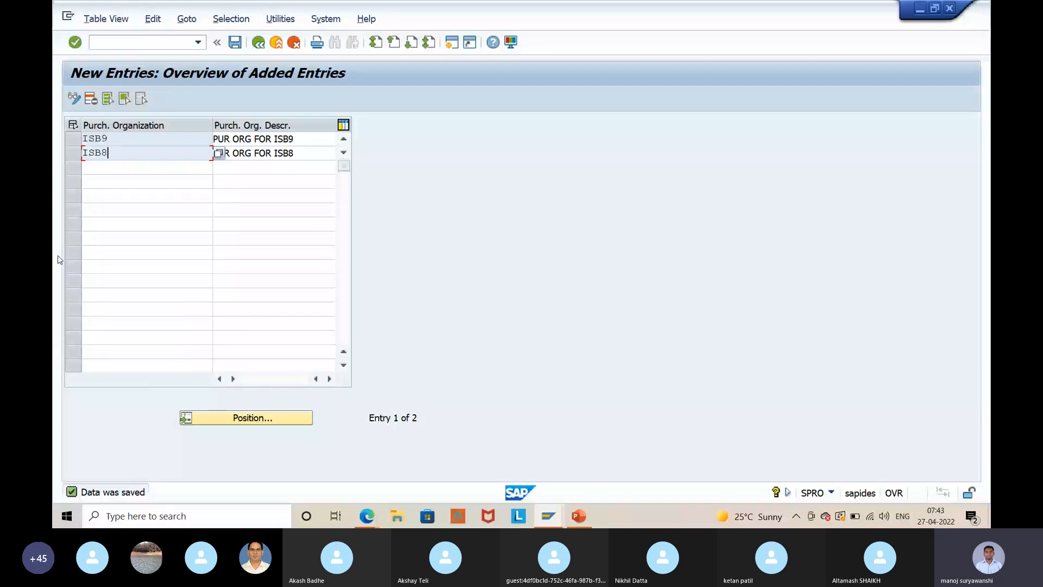
left_click(278, 167)
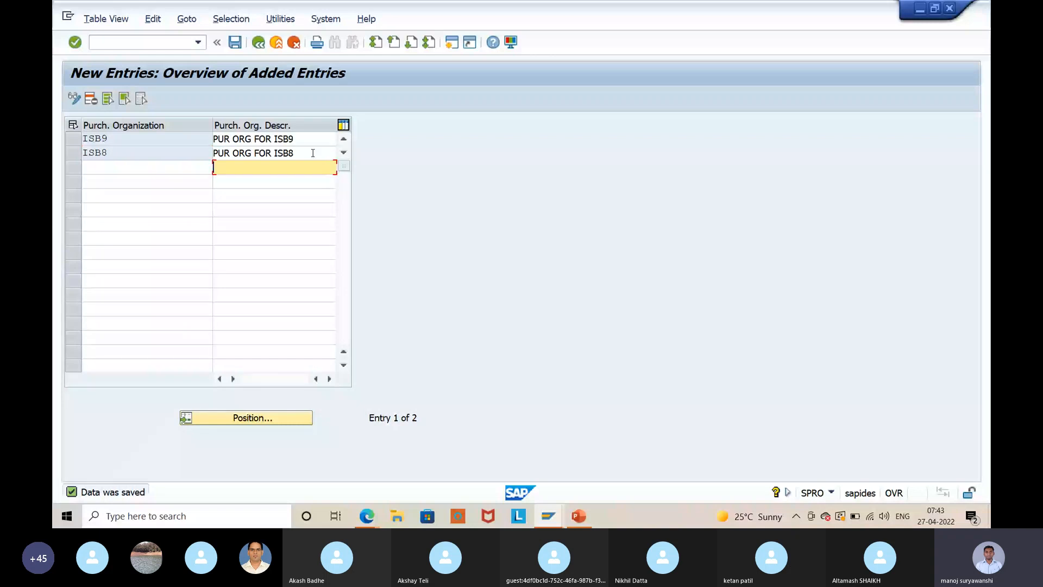
left_click(313, 153)
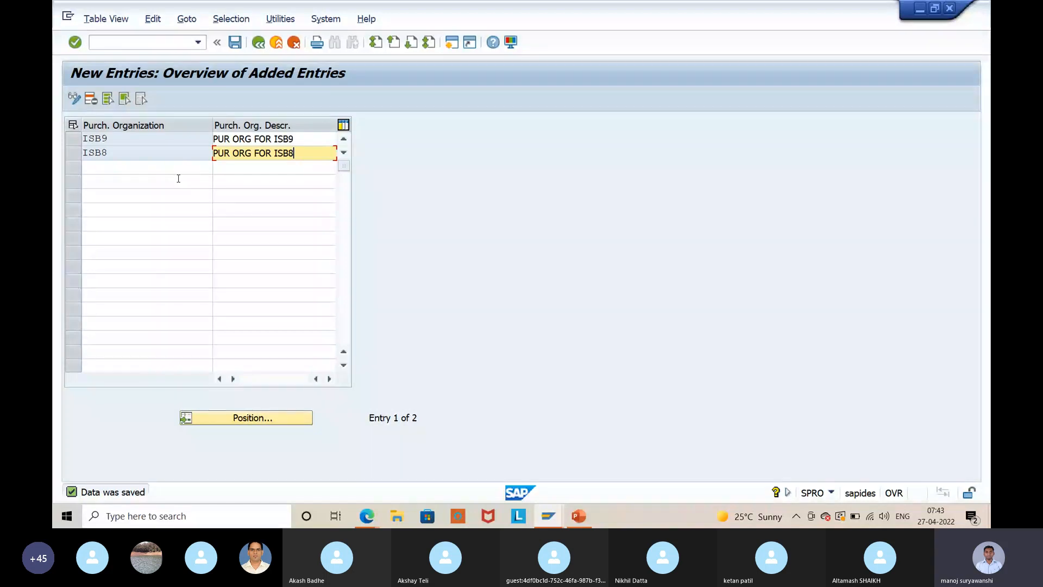
left_click(222, 46)
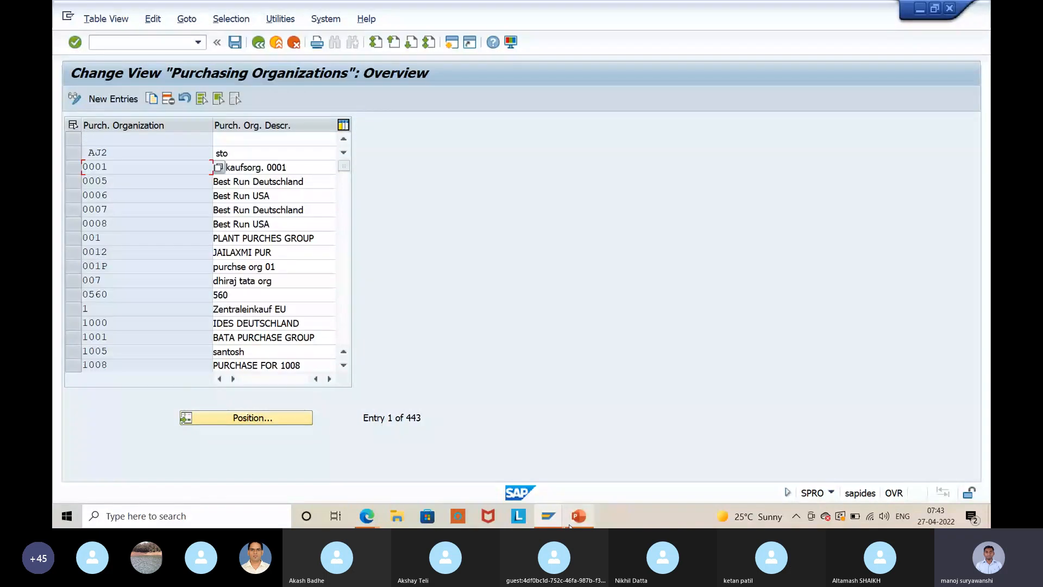
- Switch to the PowerPoint notes slide and add a STORAGE LOCATIONS: heading below the plants line
left_click(572, 522)
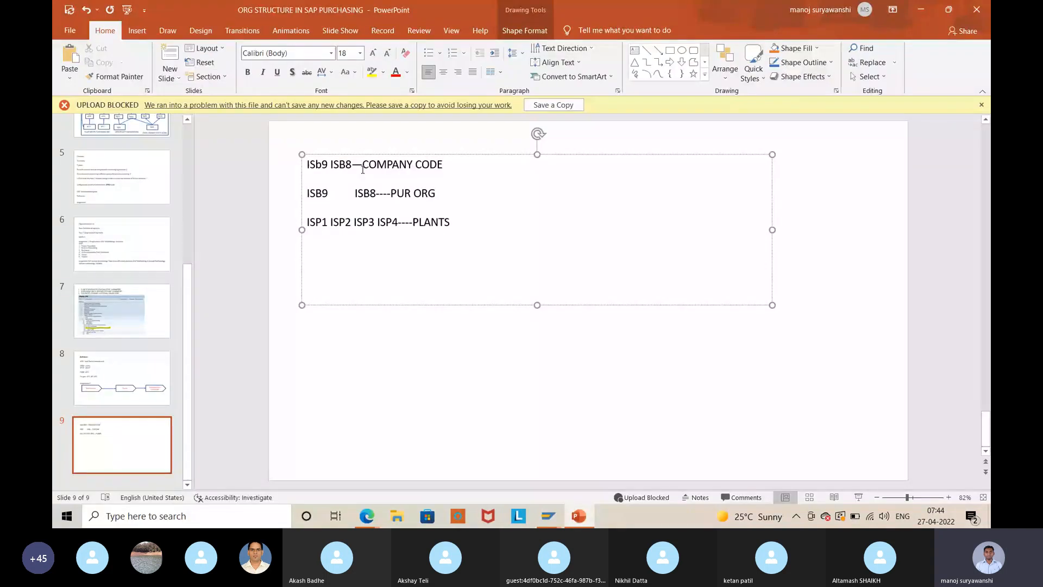
left_click(456, 223)
key("Return")
key("Return")
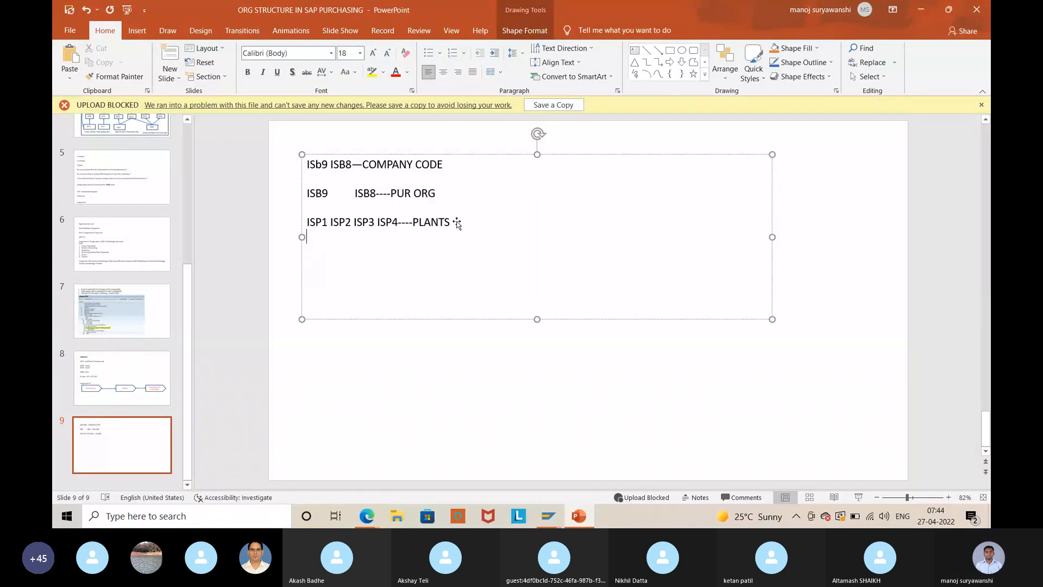
type("STORAGE LOCATIONS")
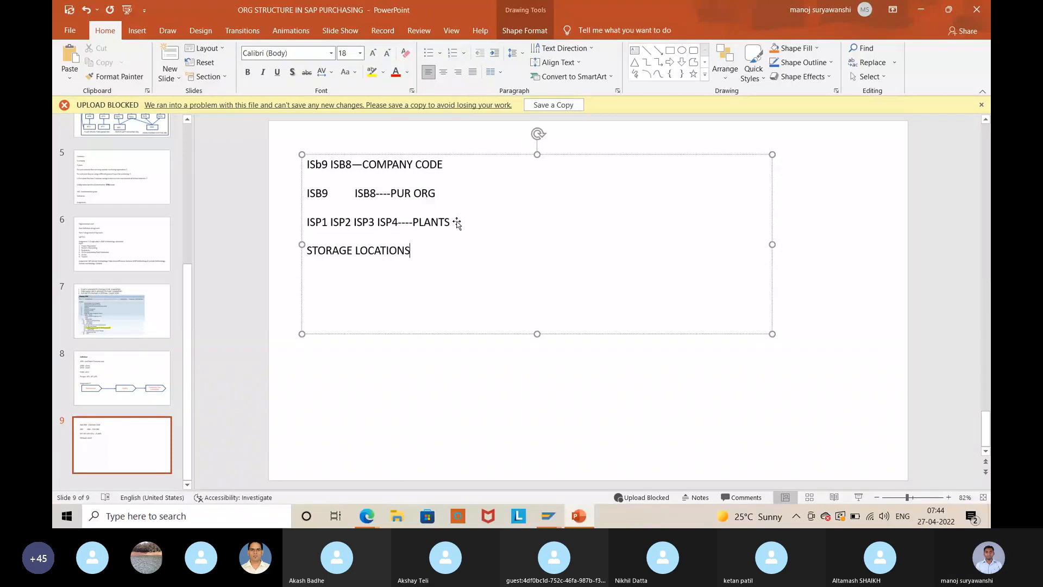
type(":")
key("Return")
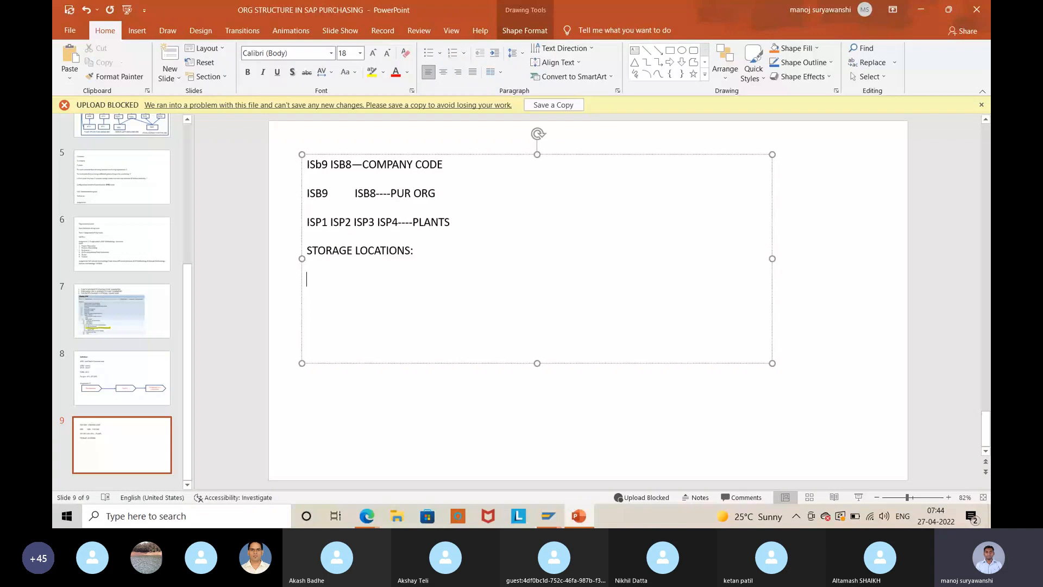
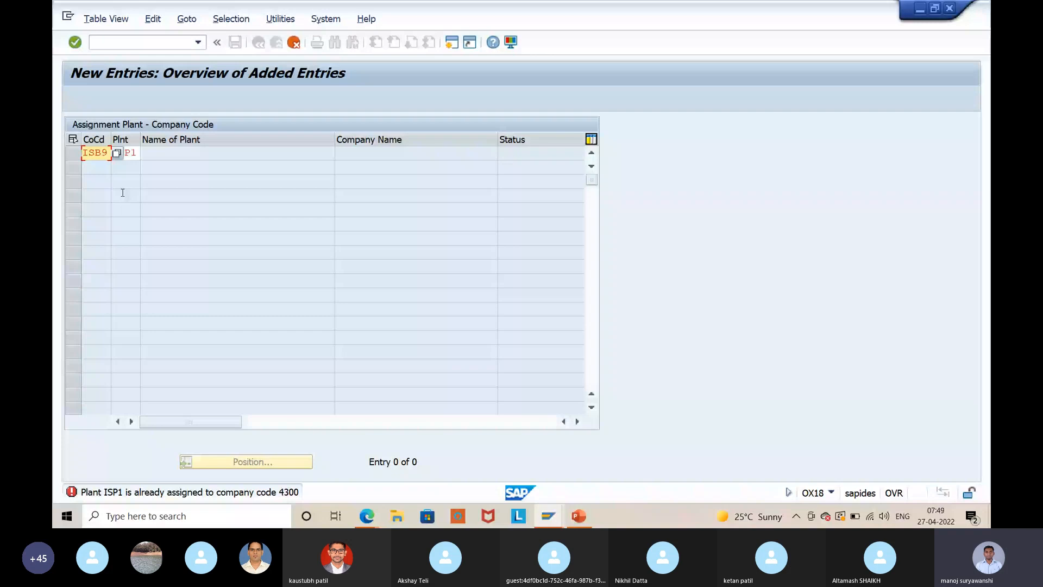
- Clear the company code ISB9 and plant ISP1 from the new assignment row and return to the assignment overview
key("BackSpace")
key("BackSpace")
key("BackSpace")
key("BackSpace")
key("Tab")
key("BackSpace")
key("BackSpace")
key("BackSpace")
key("BackSpace")
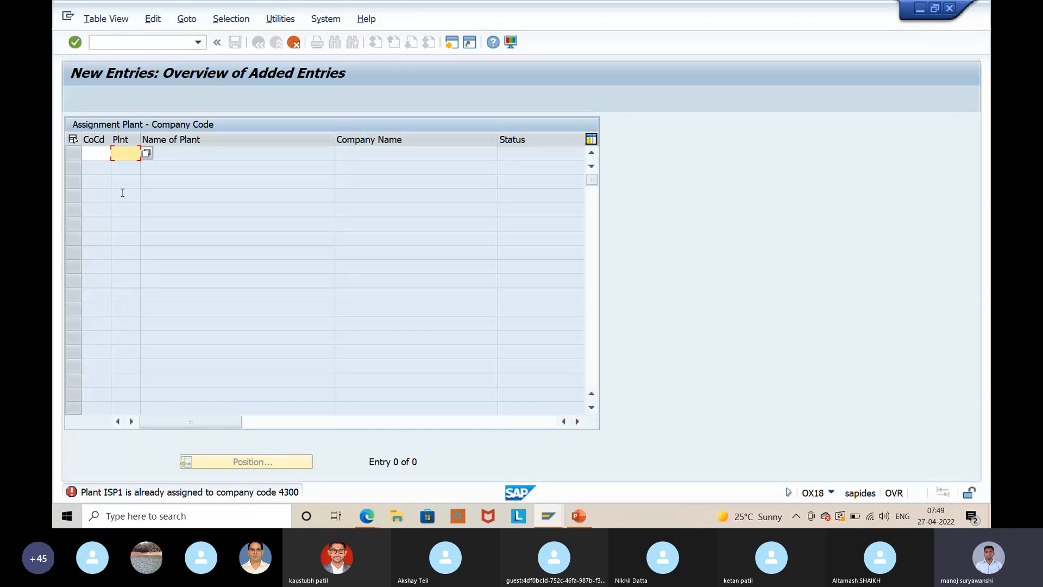
key("Return")
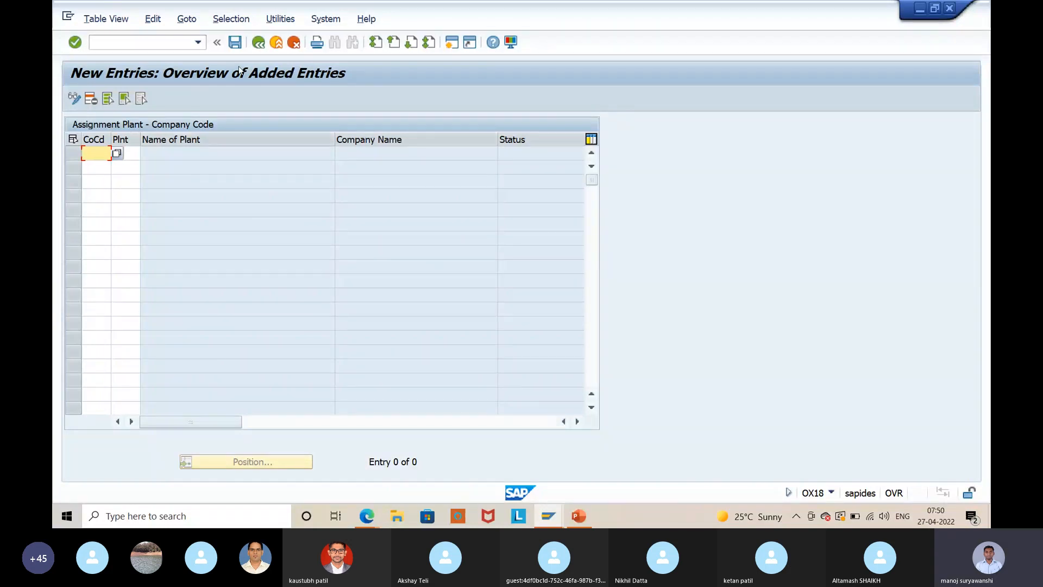
key("F3")
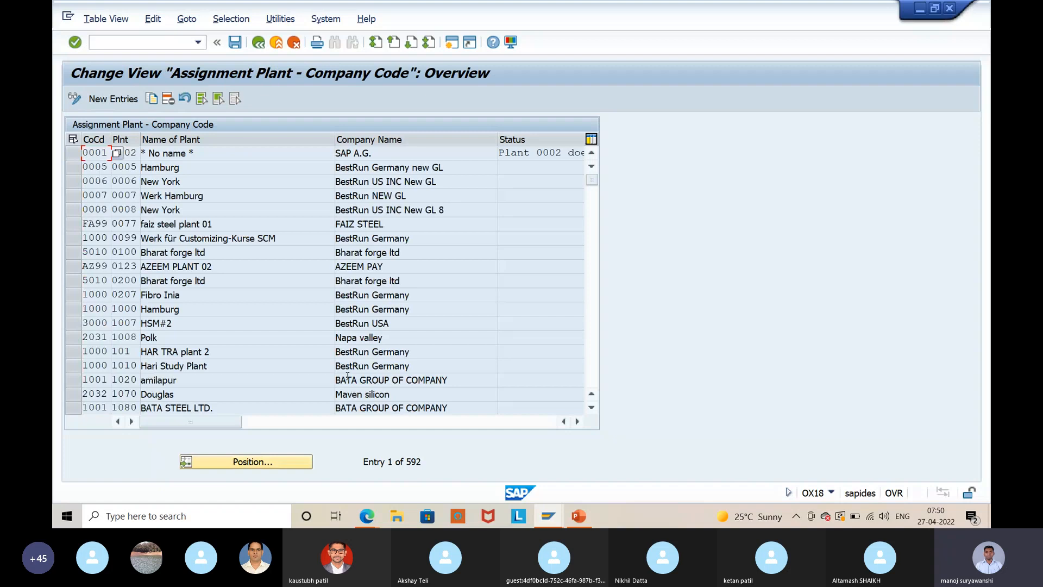
- Delete the company code 4300 assignments of plants ISP1 to ISP4 and save the deletion to the Company code ISB9 COnfig customizing request
key("Return")
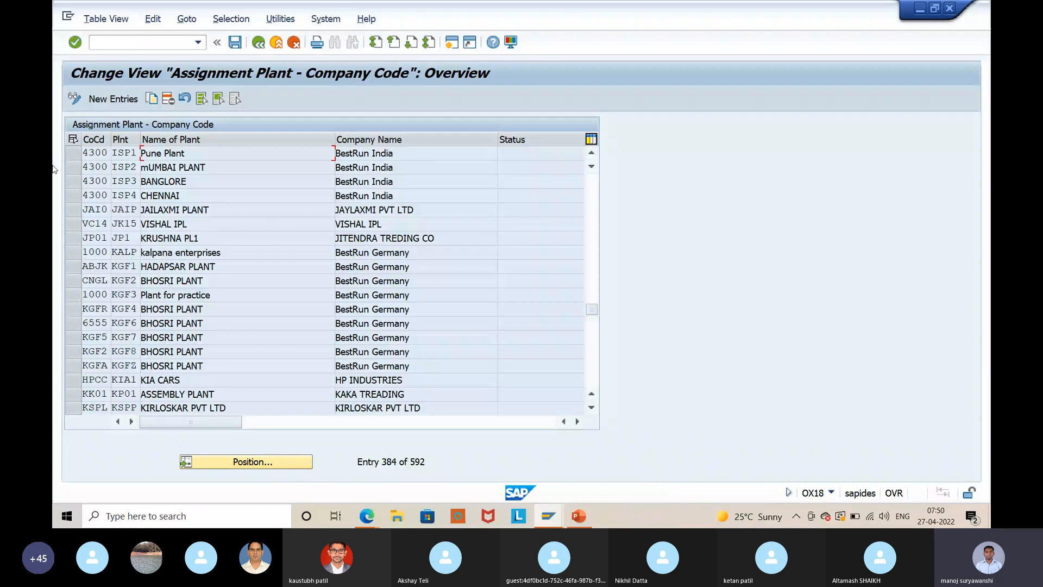
left_click(73, 154)
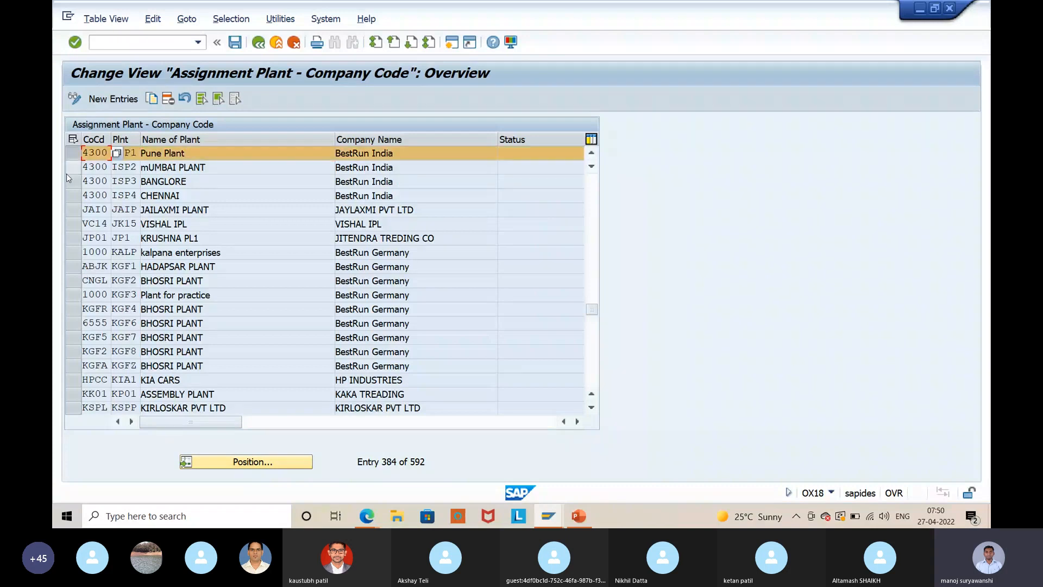
left_click(71, 181, "shift")
left_click(73, 197, "shift")
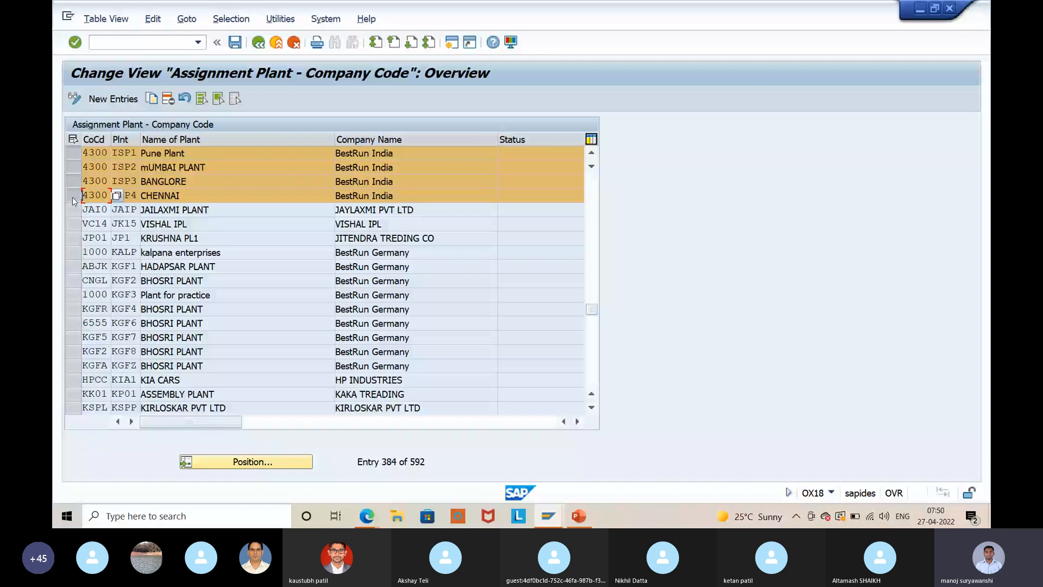
key("shift+F2")
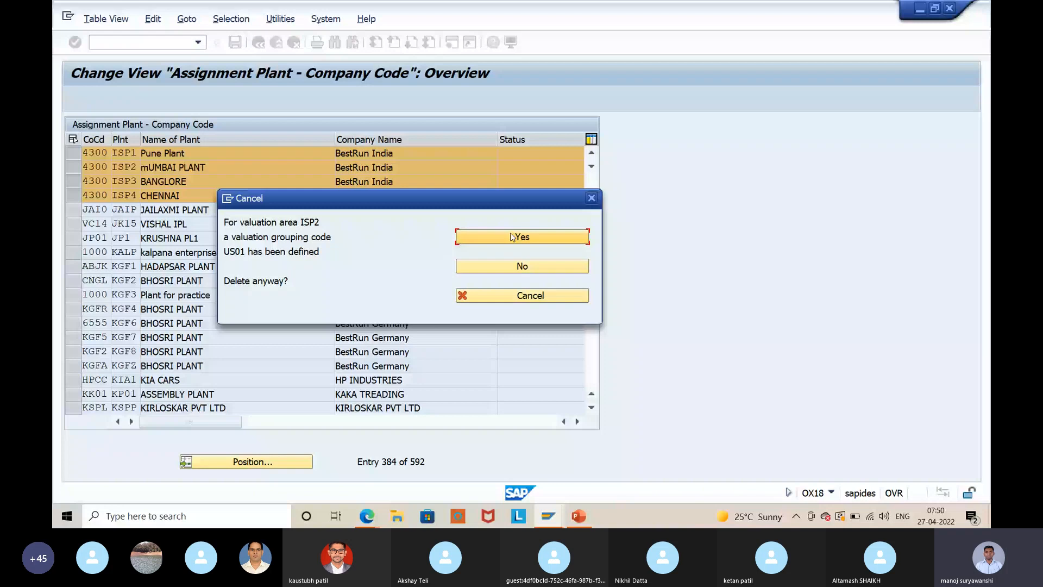
left_click(513, 238)
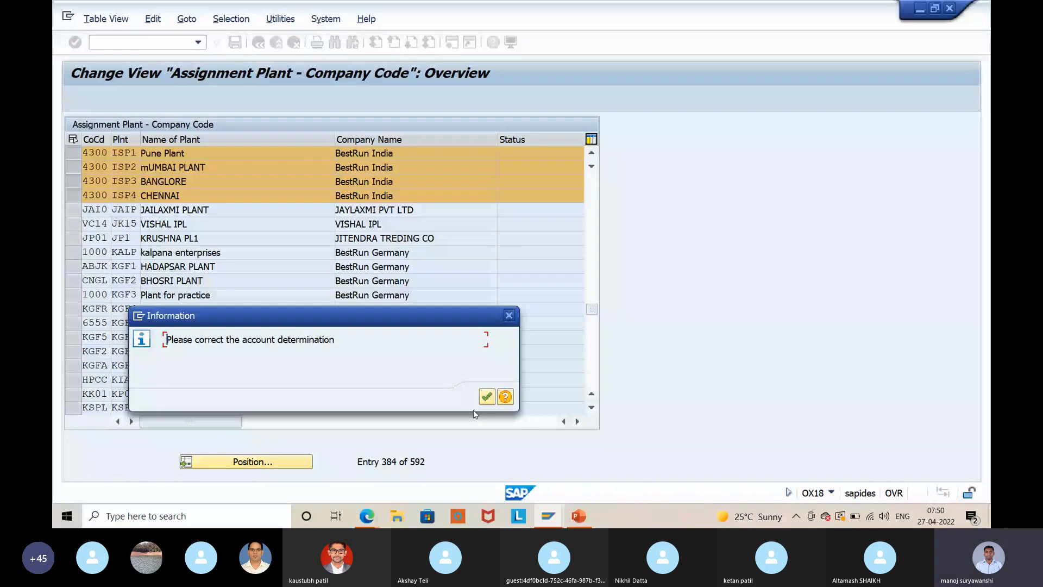
left_click(487, 397)
left_click(235, 42)
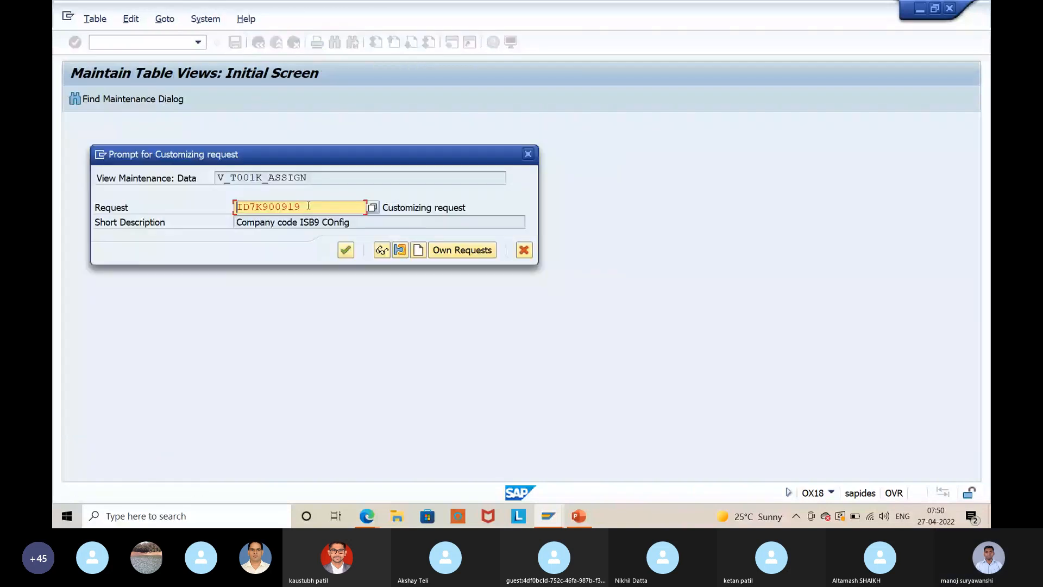
left_click(346, 250)
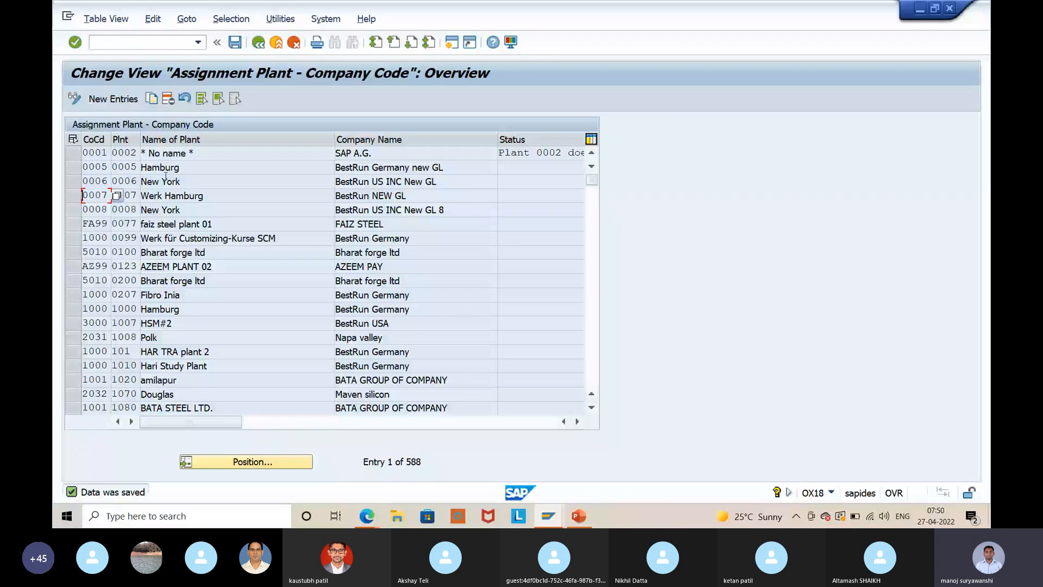
- Start new plant assignment entries and assign plant ISP1 to company code ISB9
key("F5")
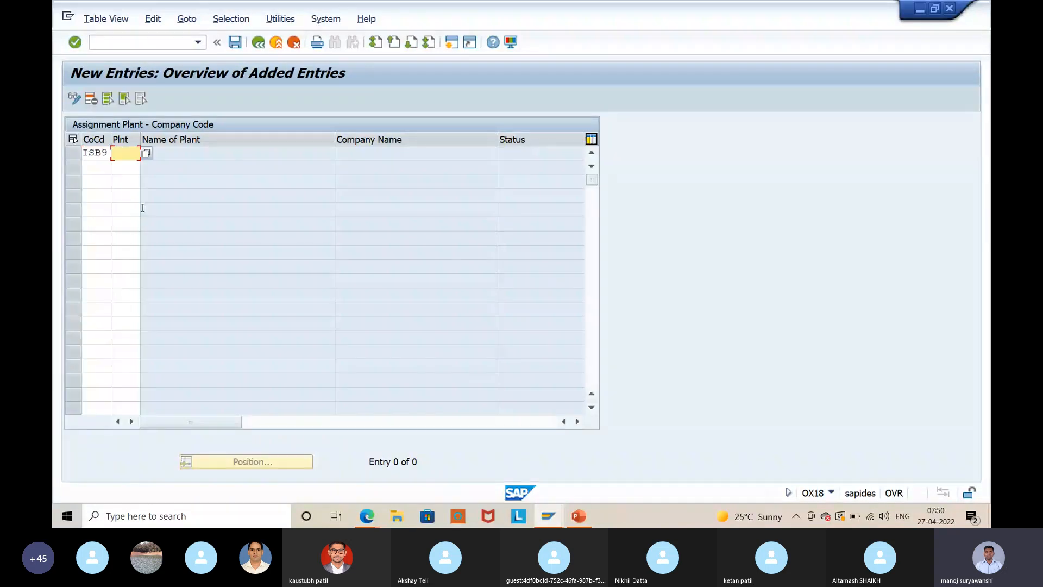
type("IS")
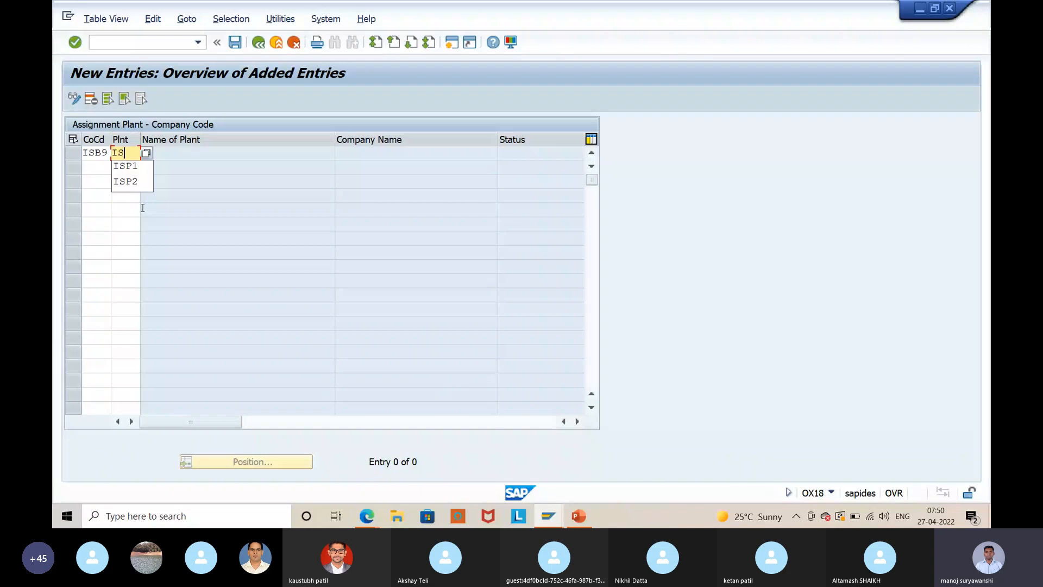
type("P1")
key("Return")
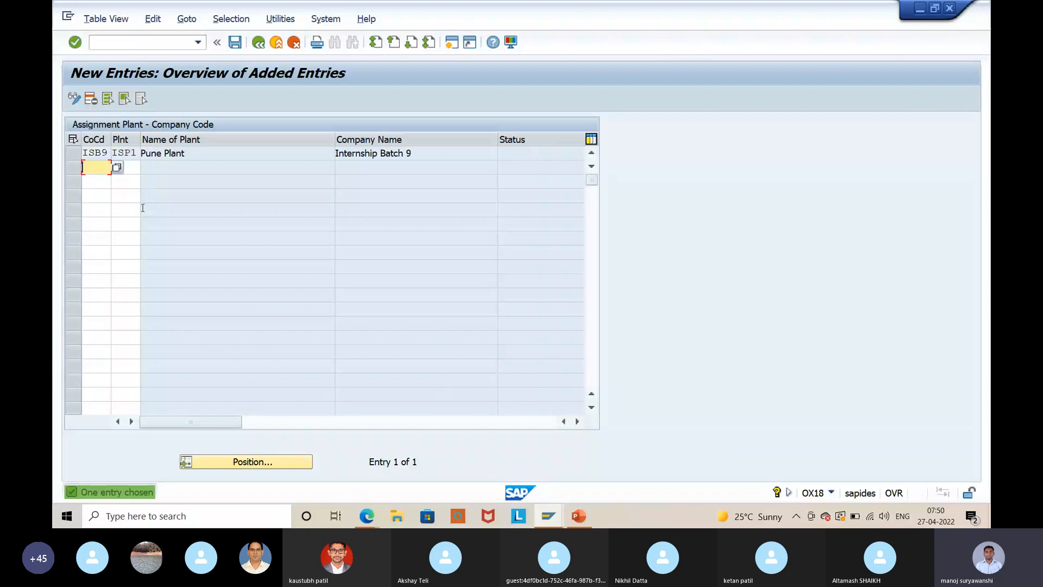
left_click(132, 154)
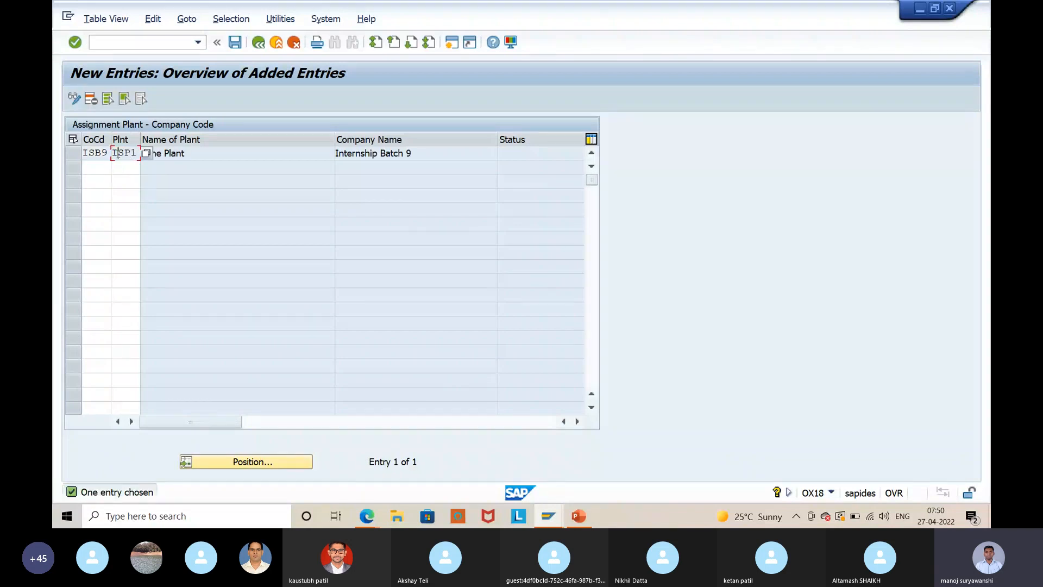
left_click_drag(107, 155, 89, 153)
left_click(88, 154)
left_click(130, 152)
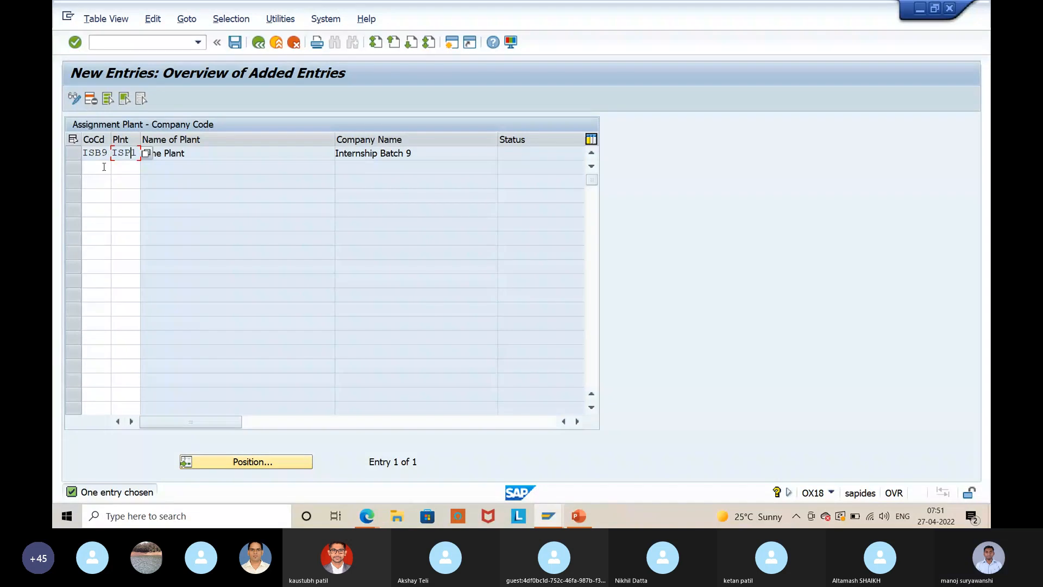
- Add an entry assigning plant ISP2 to company code ISB9
left_click(104, 167)
type("ISB9")
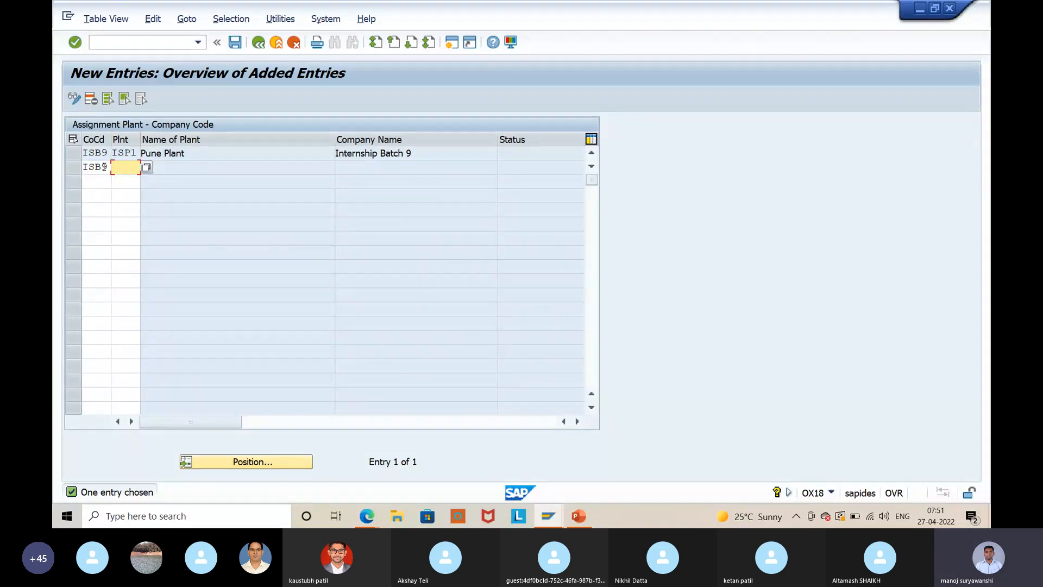
type("ISP2")
key("Return")
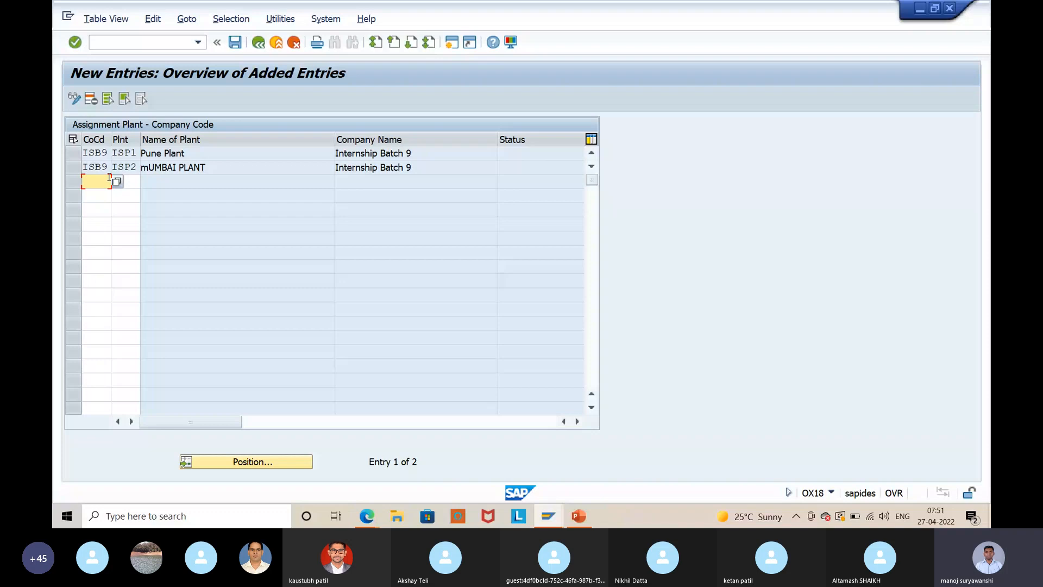
- Add entries assigning plants ISP3 and ISP4 to company code ISB8
type("IS")
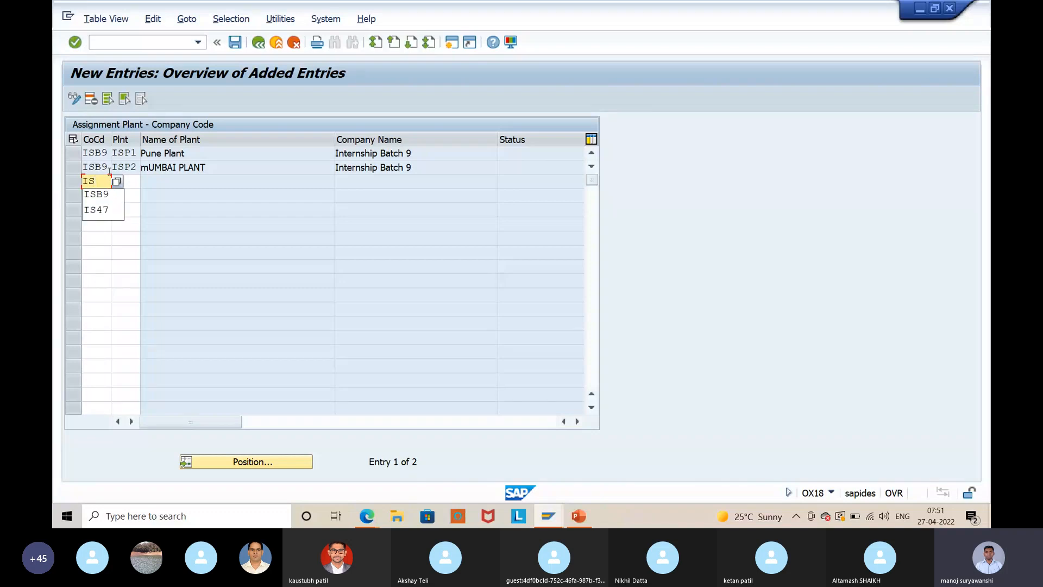
type("B8")
key("Tab")
type("ISP3")
key("Tab")
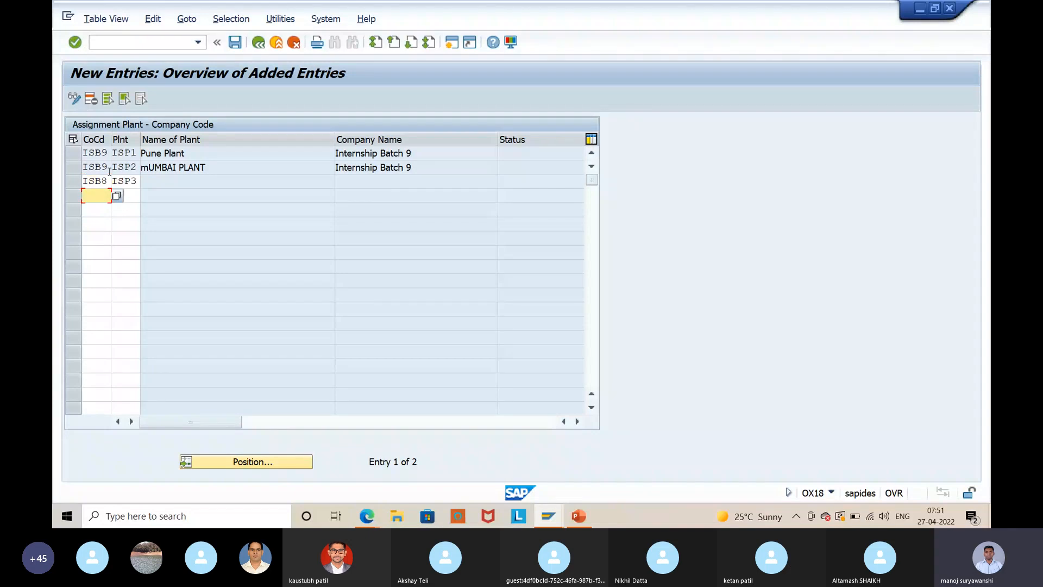
type("ISB8")
key("Tab")
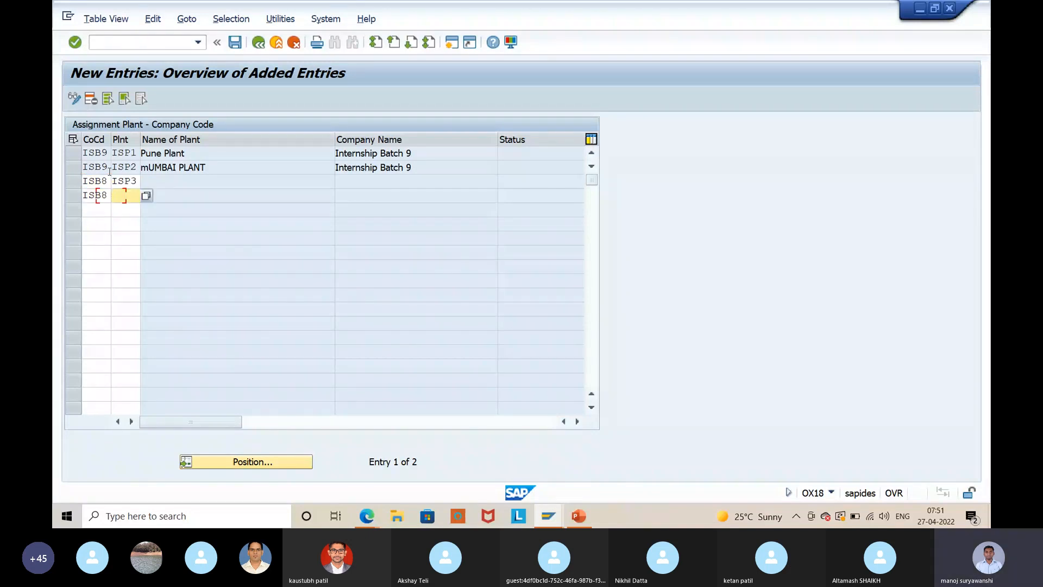
type("ISP4")
key("Return")
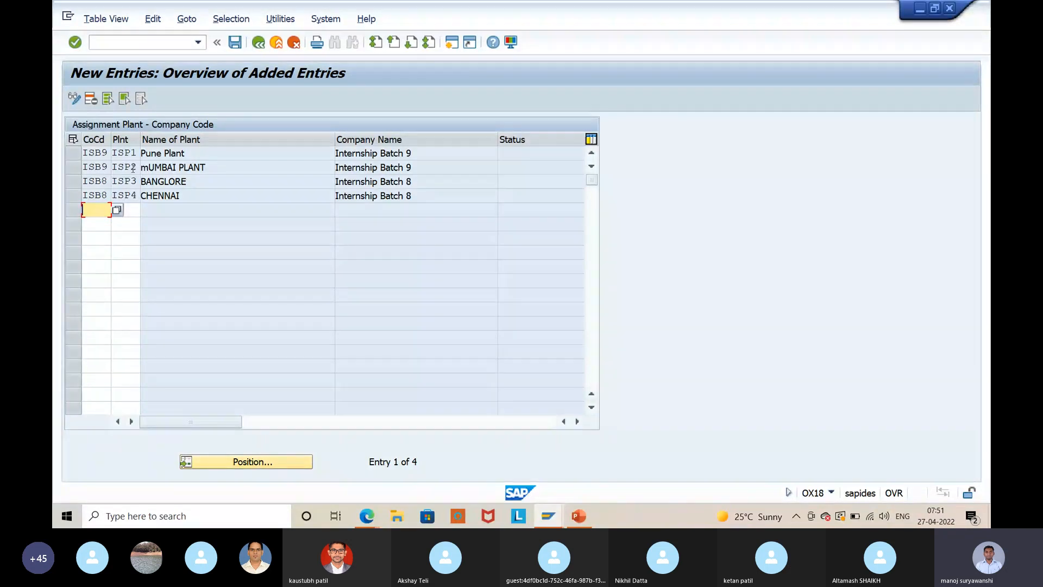
- Save the plant assignments to company codes ISB9 and ISB8 and return to the implementation guide structure
left_click(237, 43)
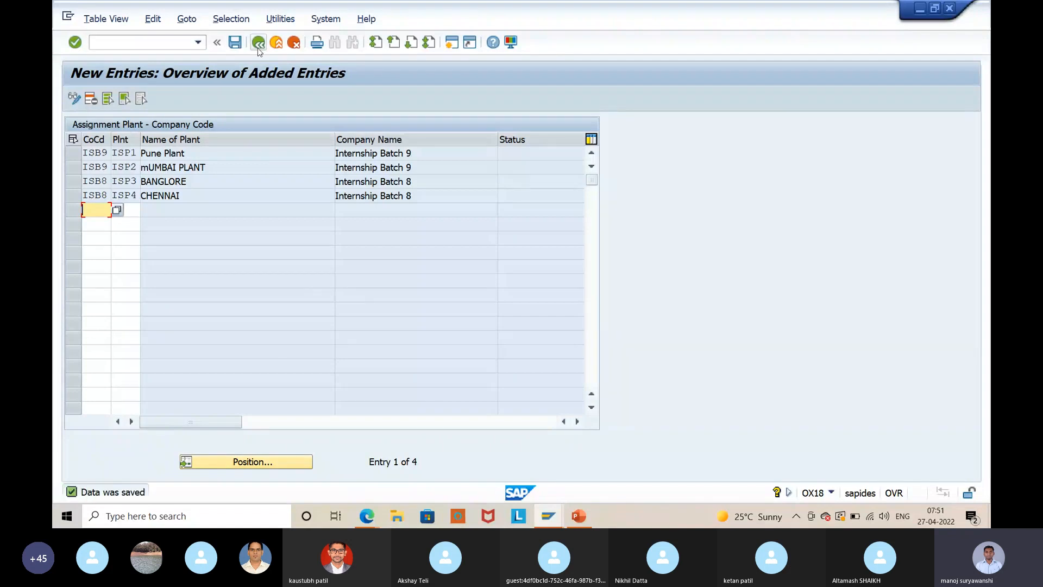
left_click(258, 42)
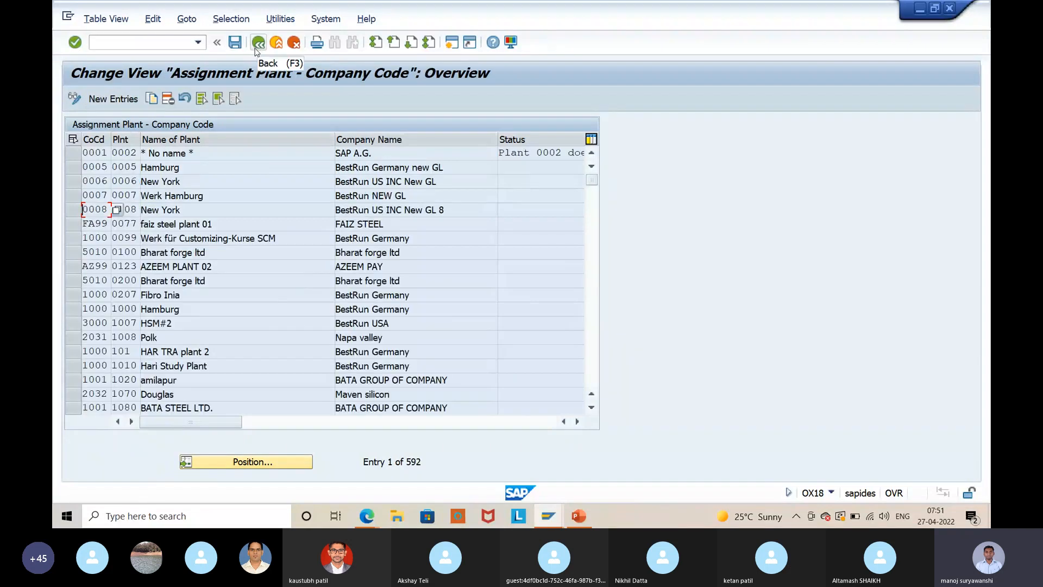
left_click(256, 48)
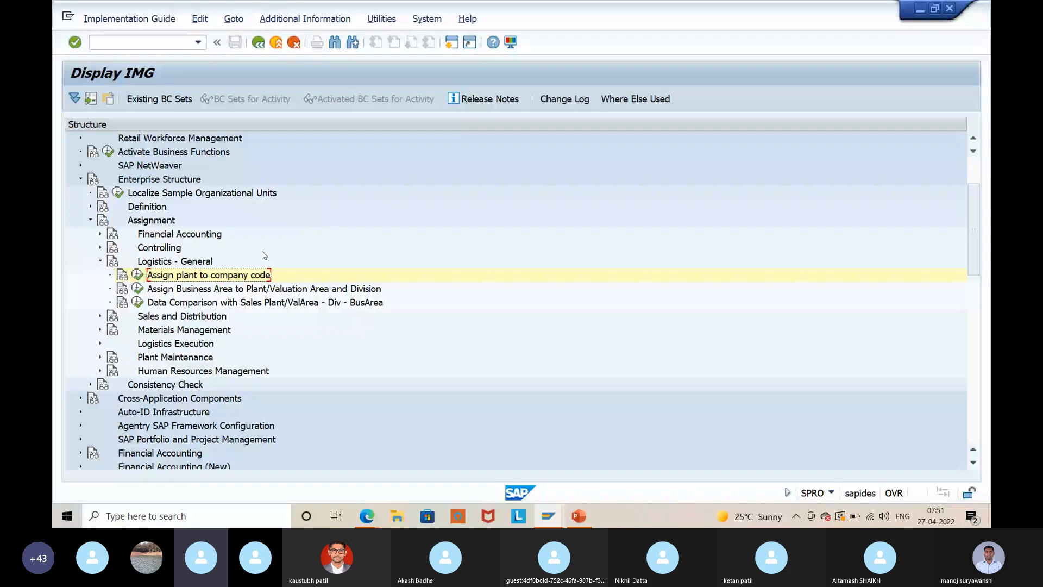
- Open the activity for assigning a purchasing organization to a plant under the Materials Management assignments
left_click(100, 262)
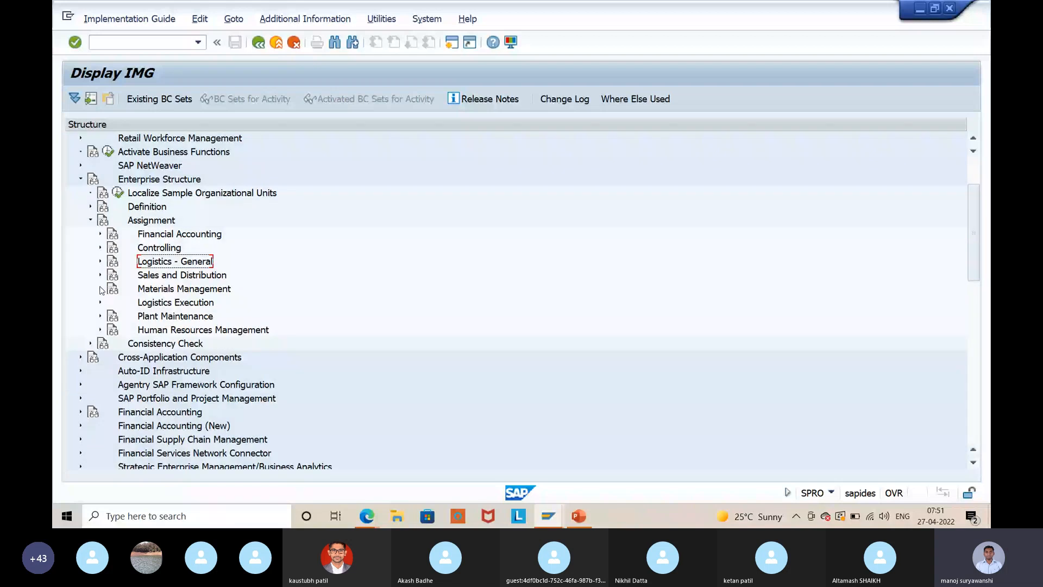
left_click(101, 290)
left_click(335, 304)
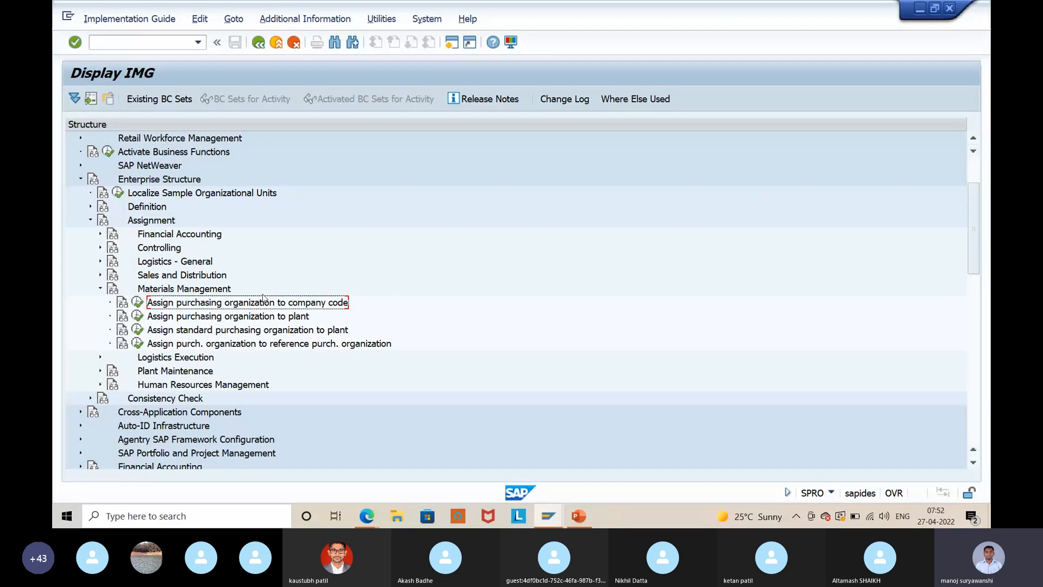
left_click(174, 317)
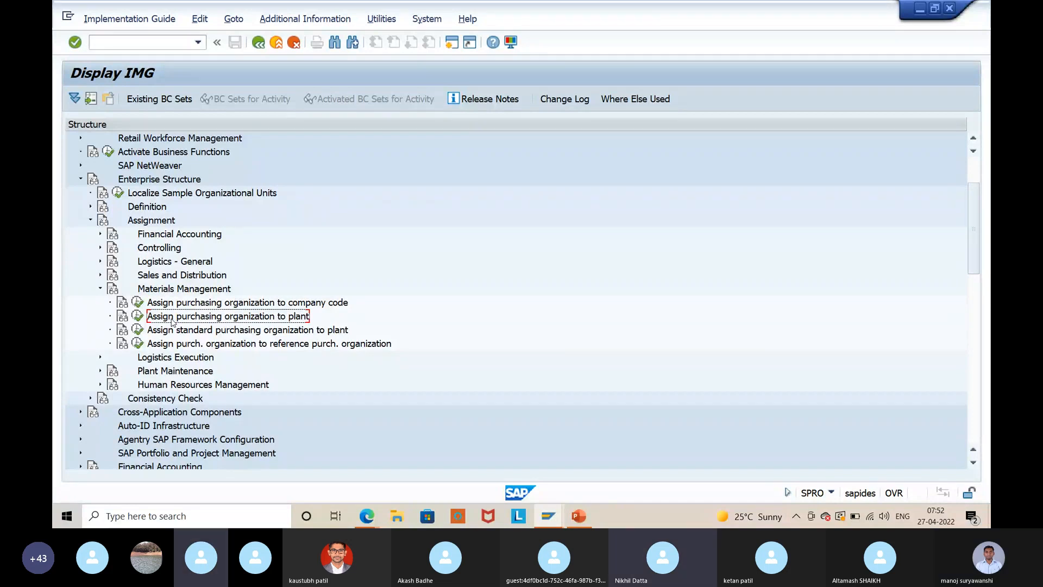
left_click(137, 317)
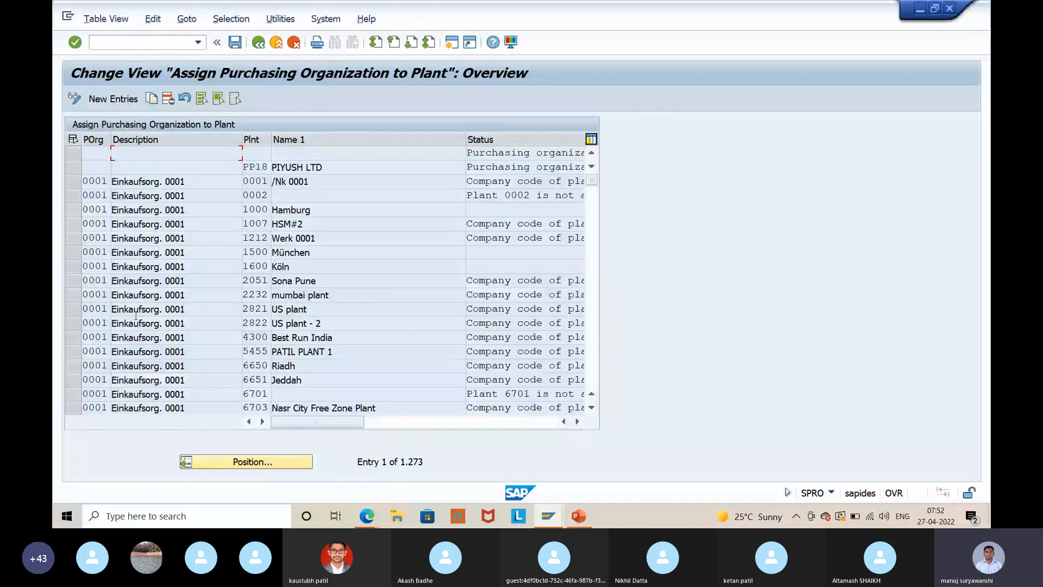
- Start new purchasing organization assignment entries and enter ISB9 as the purchasing organization in the first row
left_click(113, 98)
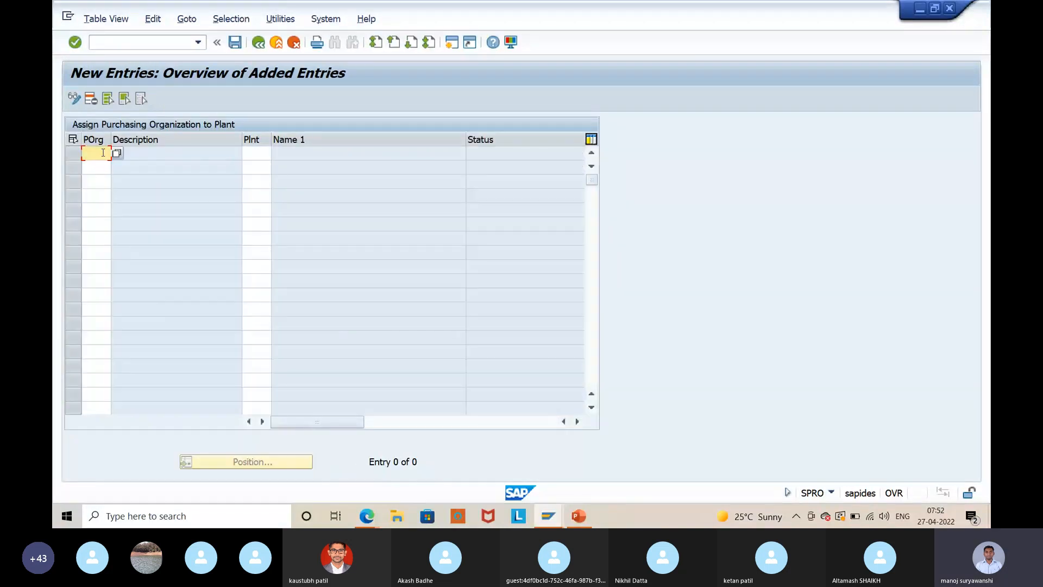
type("ISB9")
key("Tab")
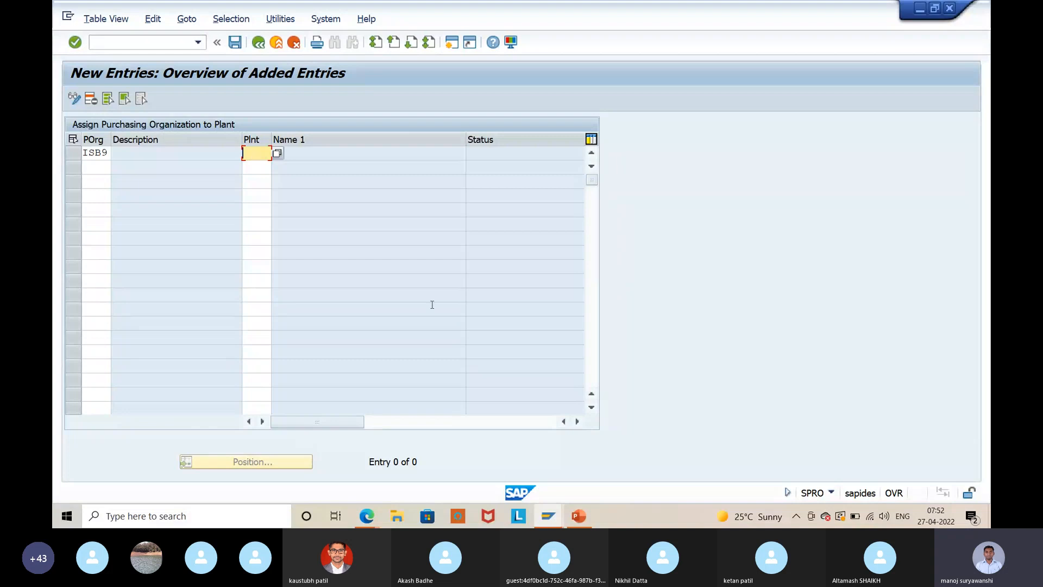
- Switch to PowerPoint, check the purchasing organization and plant codes on the DEFINITION slide, and return to SAP
left_click(579, 516)
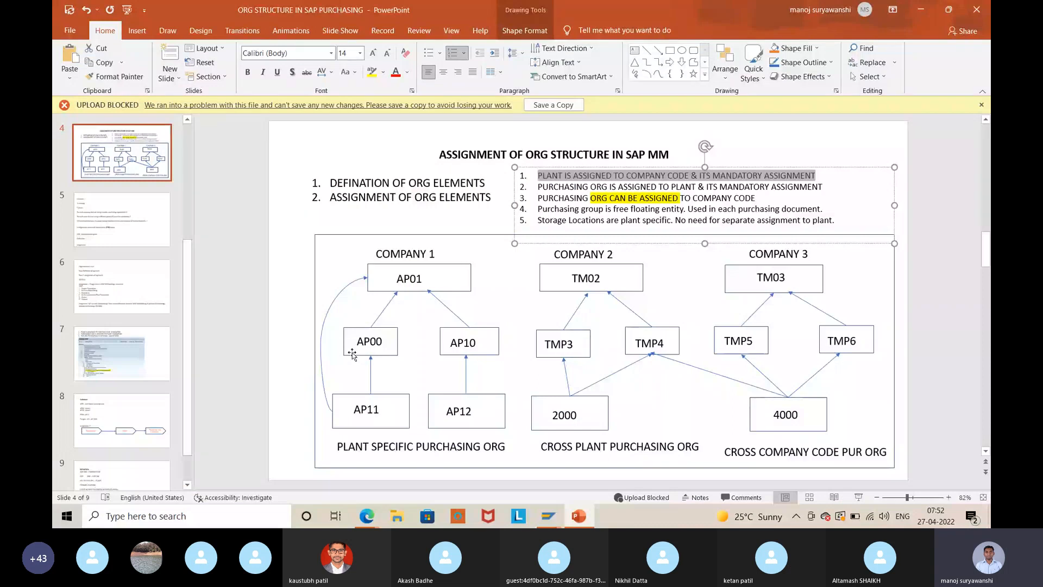
scroll(352, 354, "down", 5)
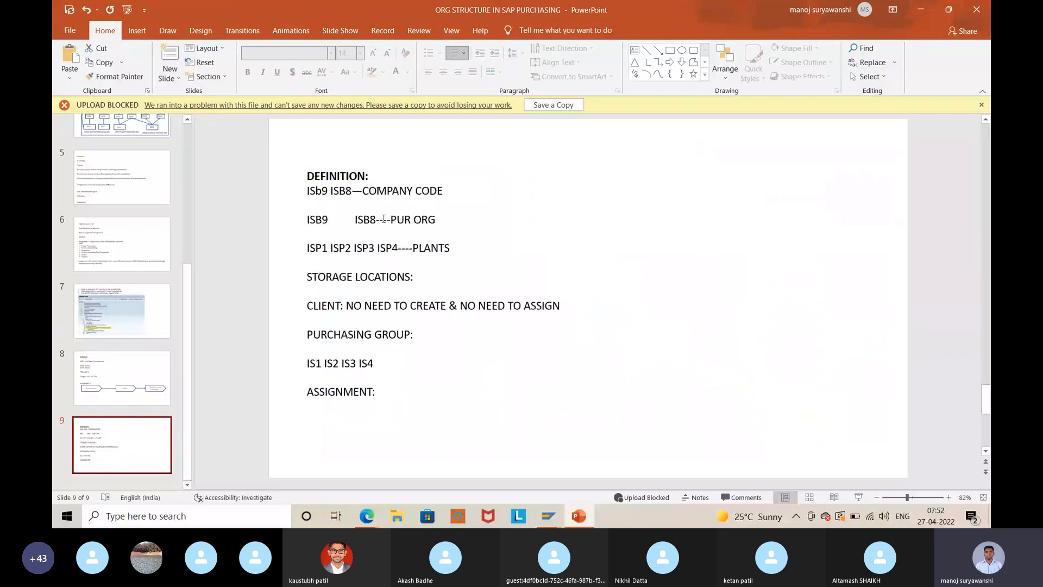
double_click(318, 220)
left_click(621, 227)
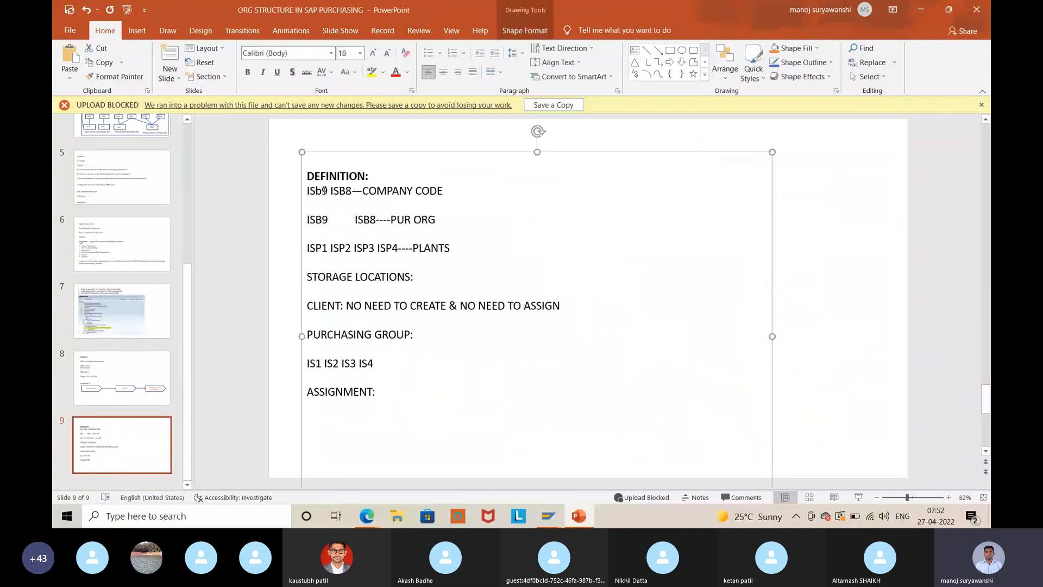
left_click_drag(327, 220, 311, 219)
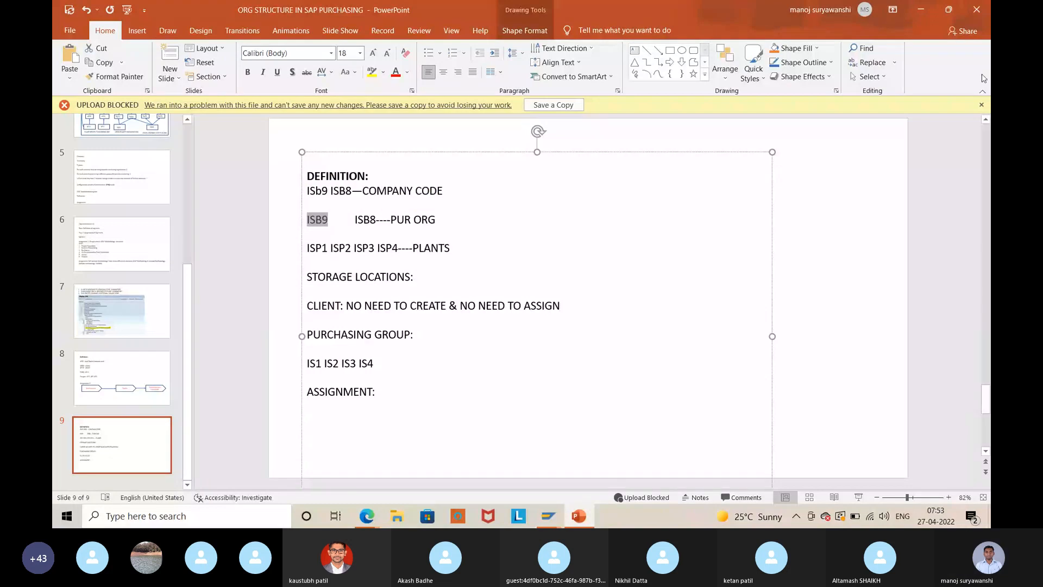
left_click(914, 17)
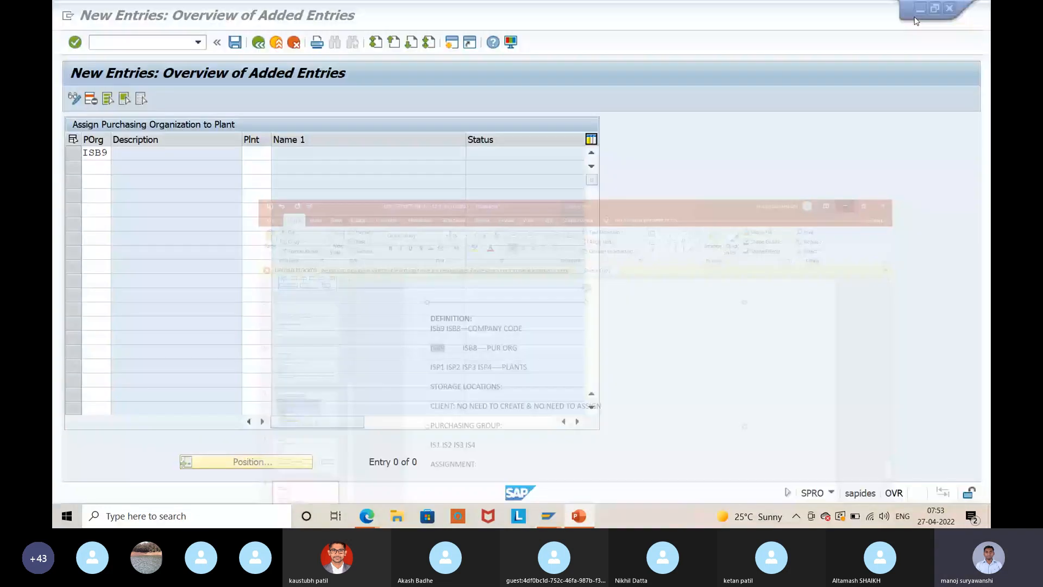
- Assign plants ISP1 and ISP2 to purchasing organization ISB9 and save the entries
type("ISP1")
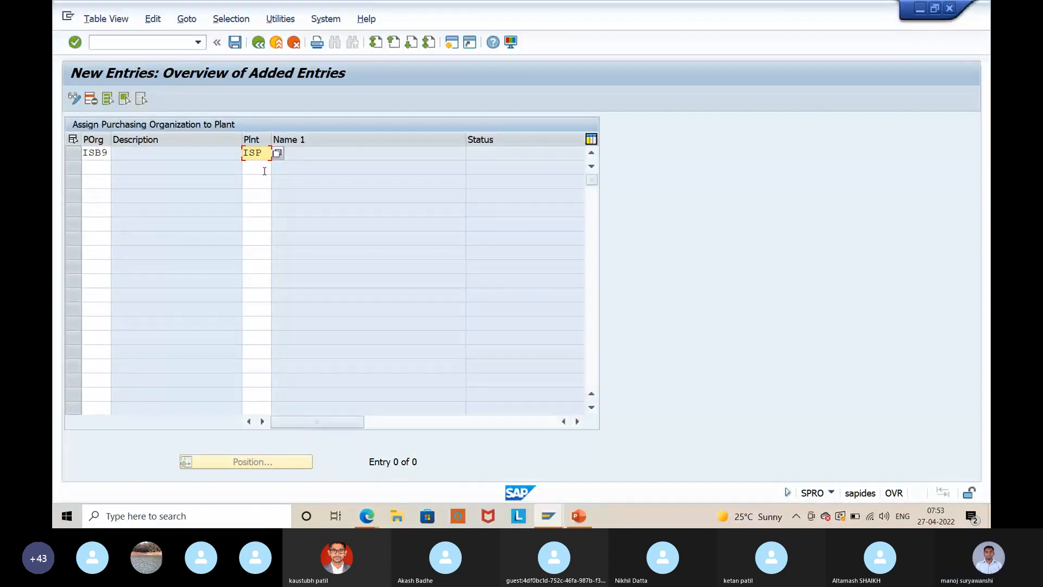
key("Return")
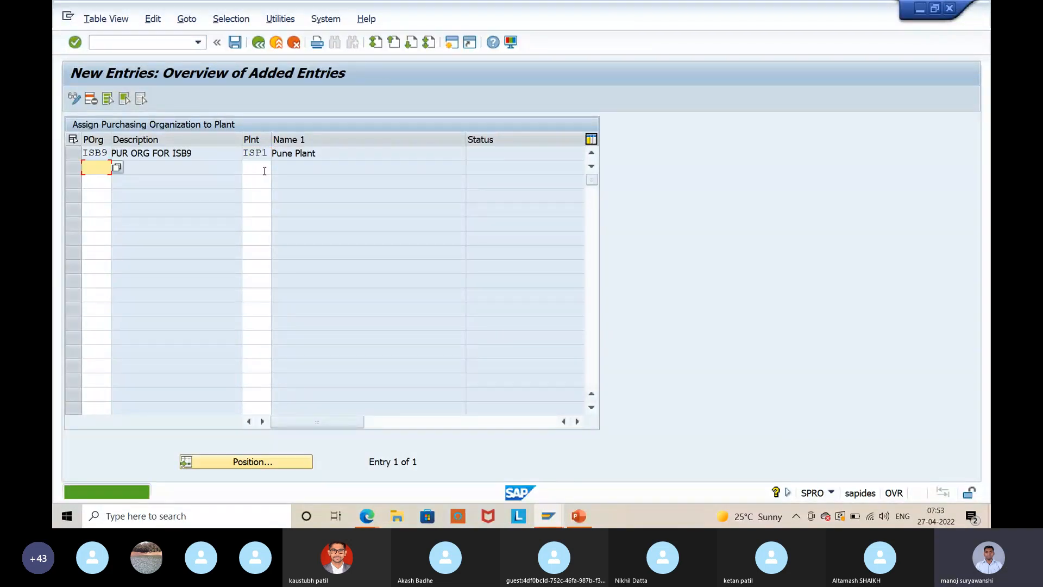
type("ISB")
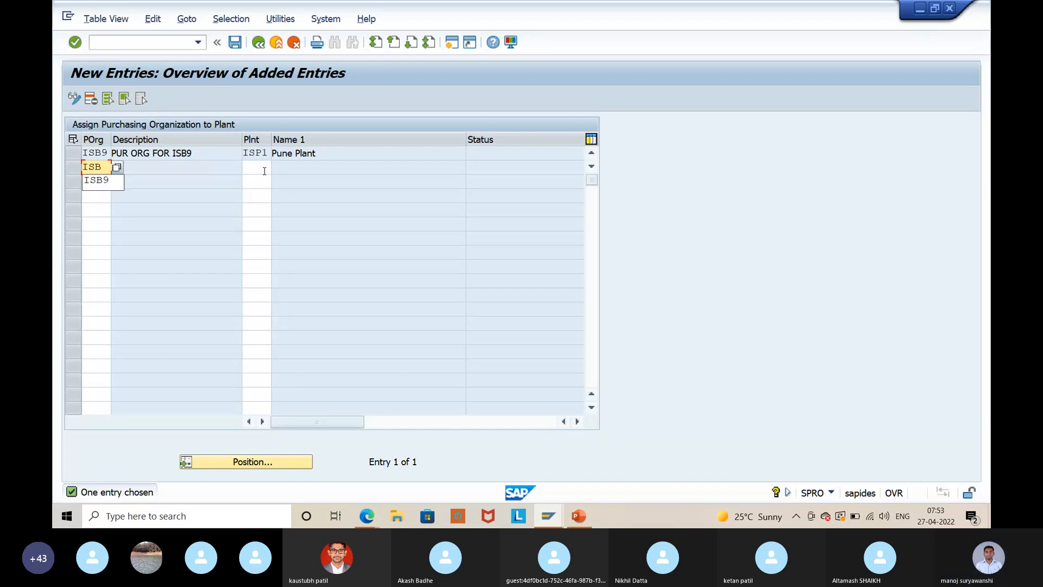
type("9")
left_click(265, 171)
type("ISP2")
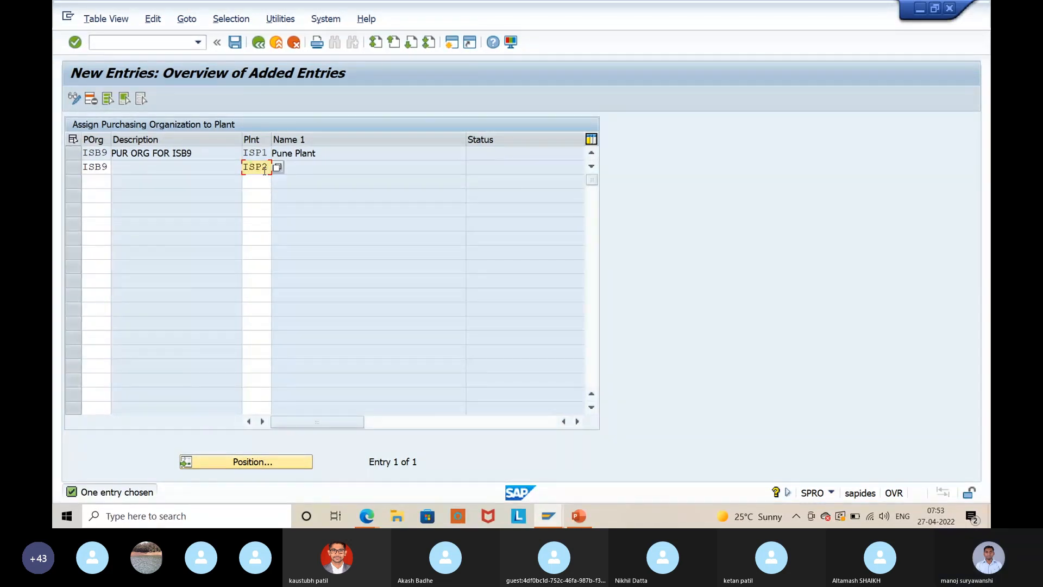
key("Return")
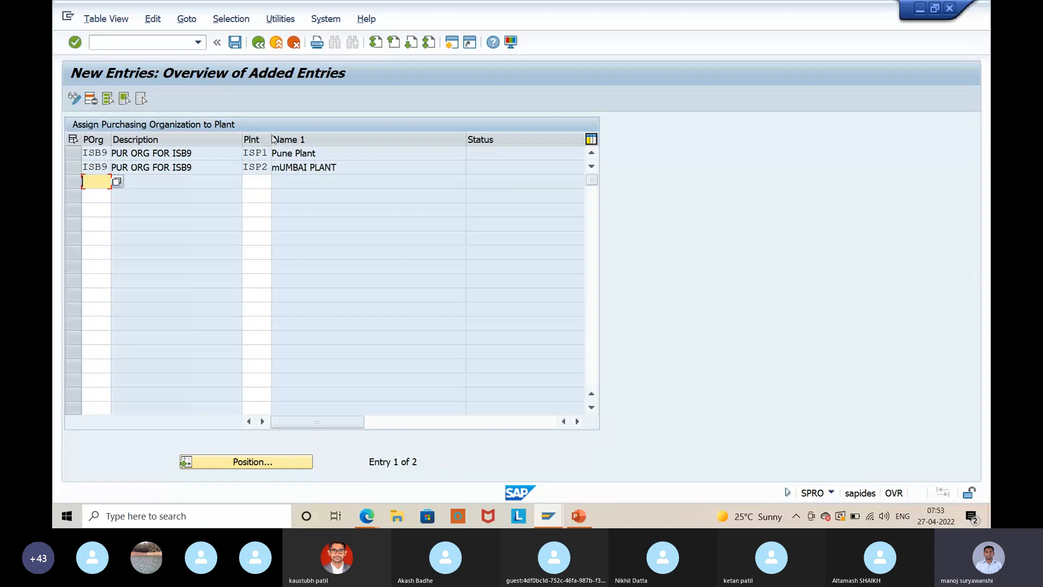
left_click_drag(271, 139, 283, 139)
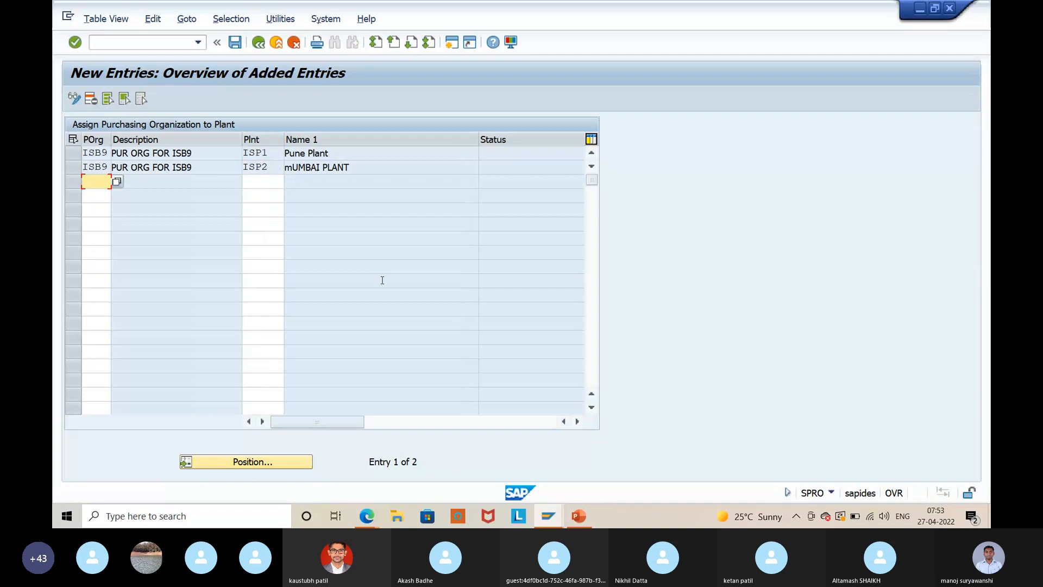
left_click(240, 44)
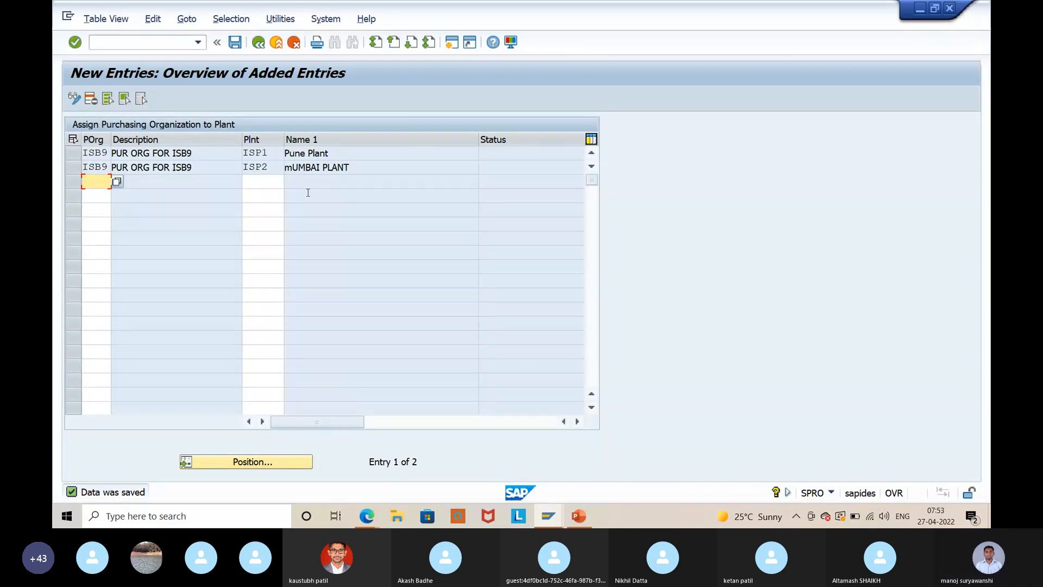
- Add an entry assigning purchasing organization ISB8 to plant ISP3
type("ISB8")
key("Tab")
type("ISP")
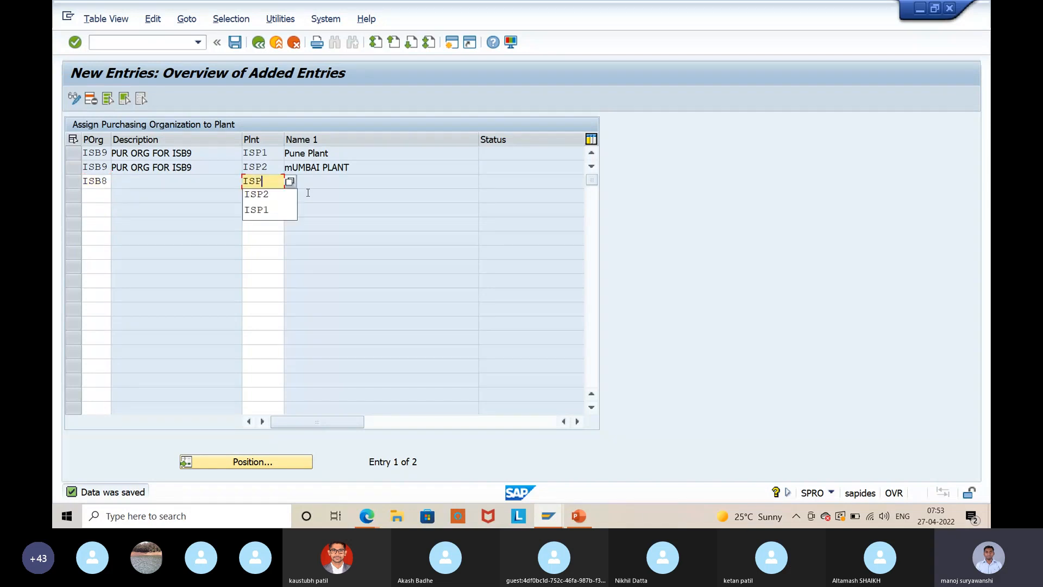
type("3")
key("Return")
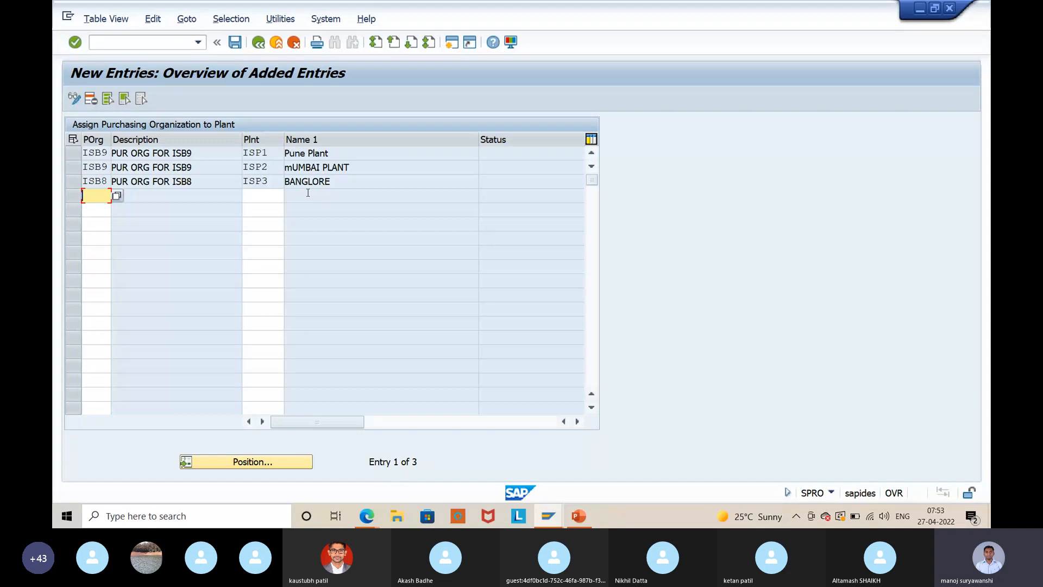
- Add an entry assigning purchasing organization ISB8 to plant ISP4 and save the assignments
type("ISB8")
key("Tab")
type("ISP4")
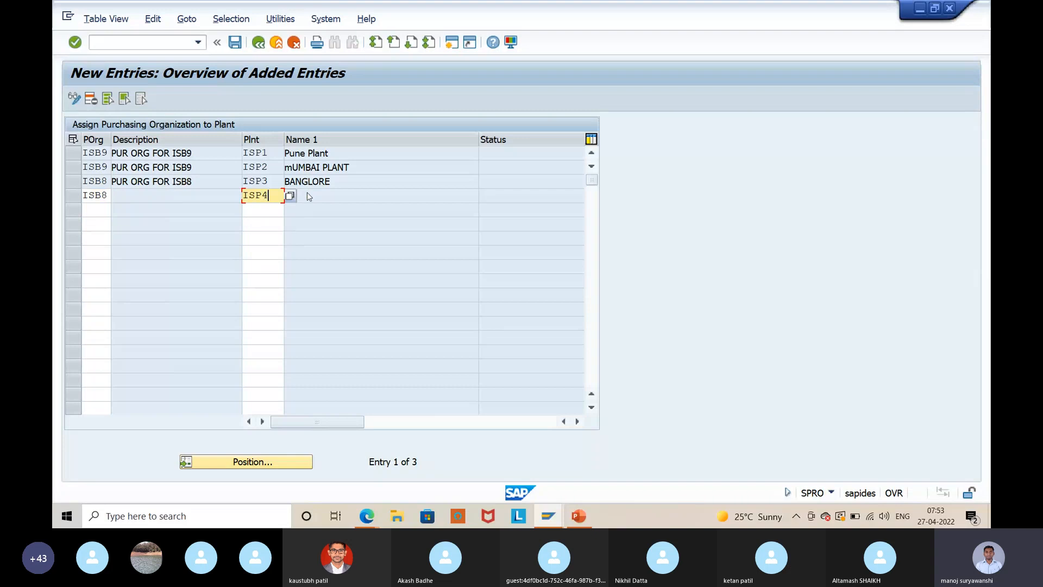
key("Return")
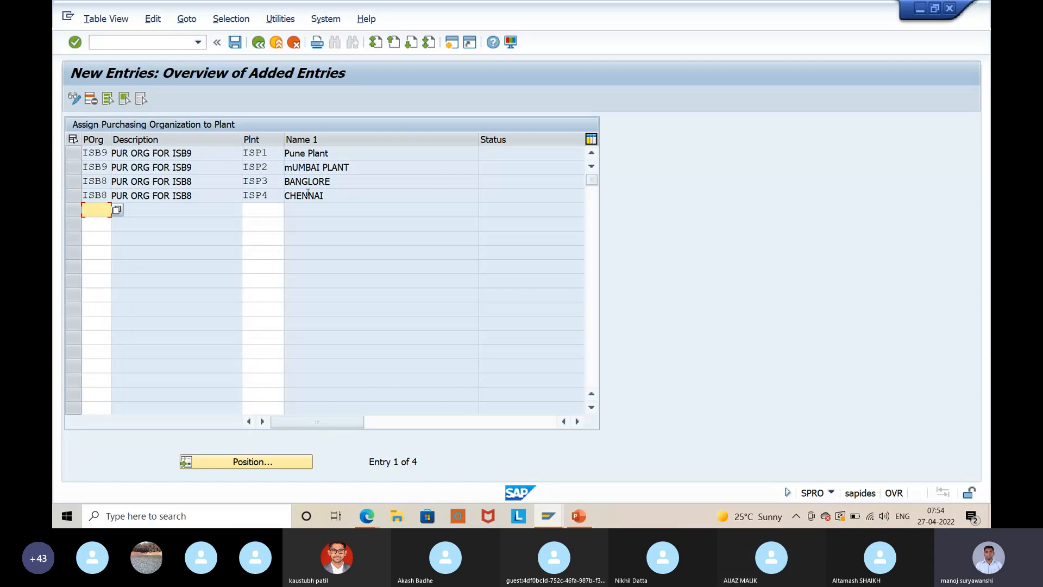
left_click(96, 181)
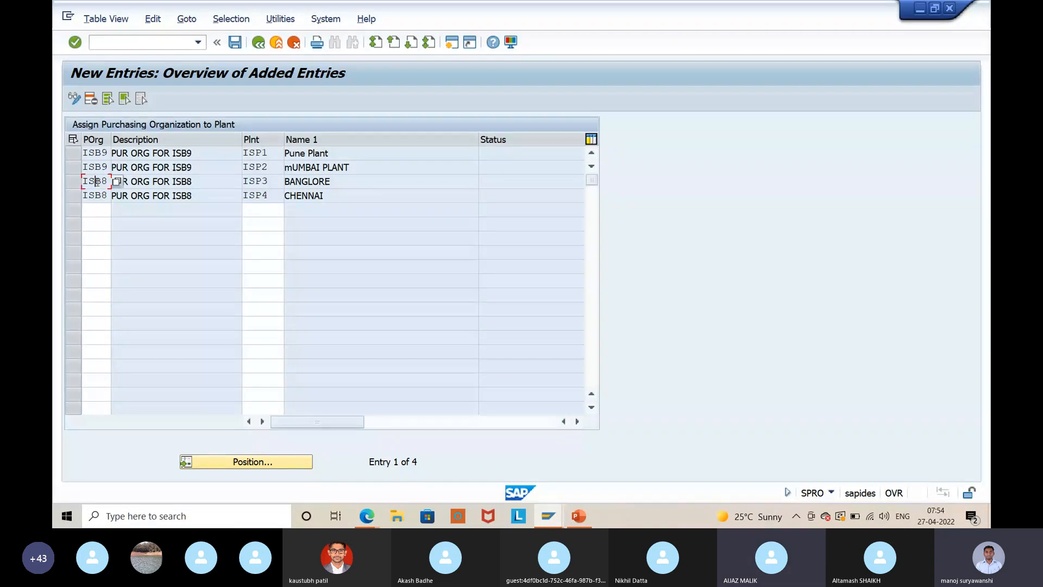
left_click(275, 197)
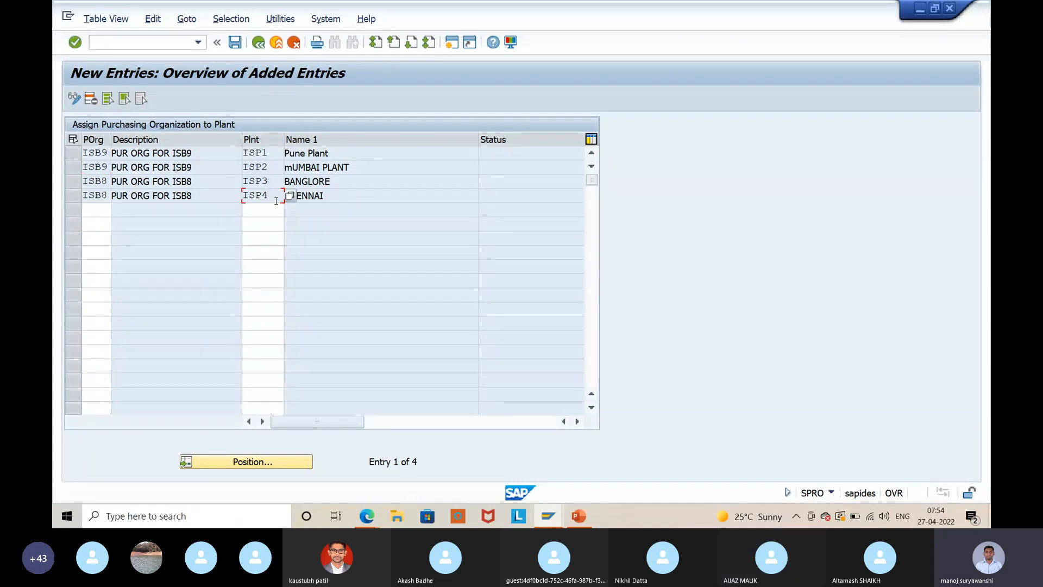
left_click(235, 43)
- Add a cross-company entry assigning purchasing organization ISB9 to plant ISP3 as well
left_click(96, 210)
type("I")
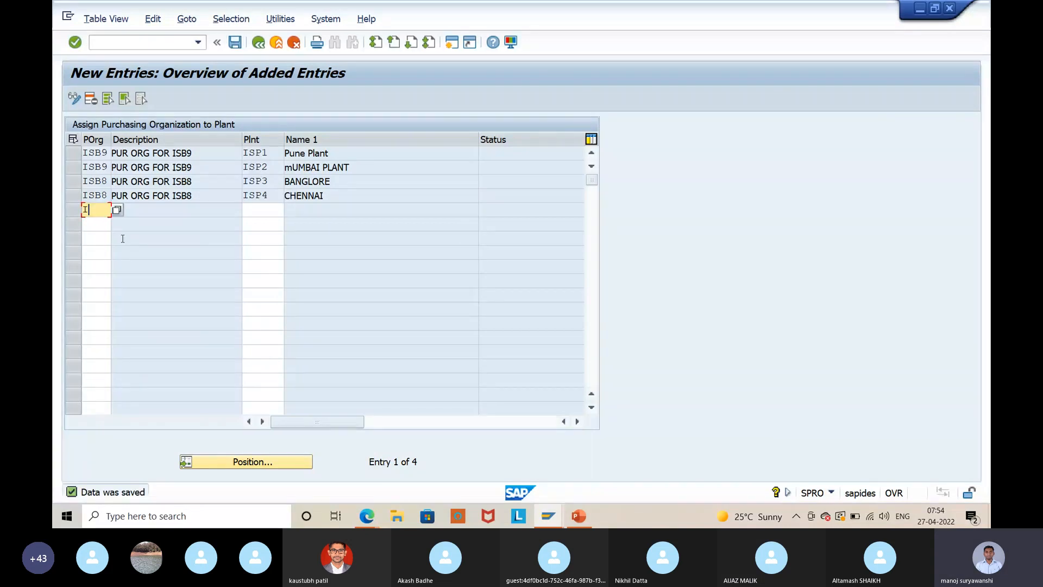
type("SB")
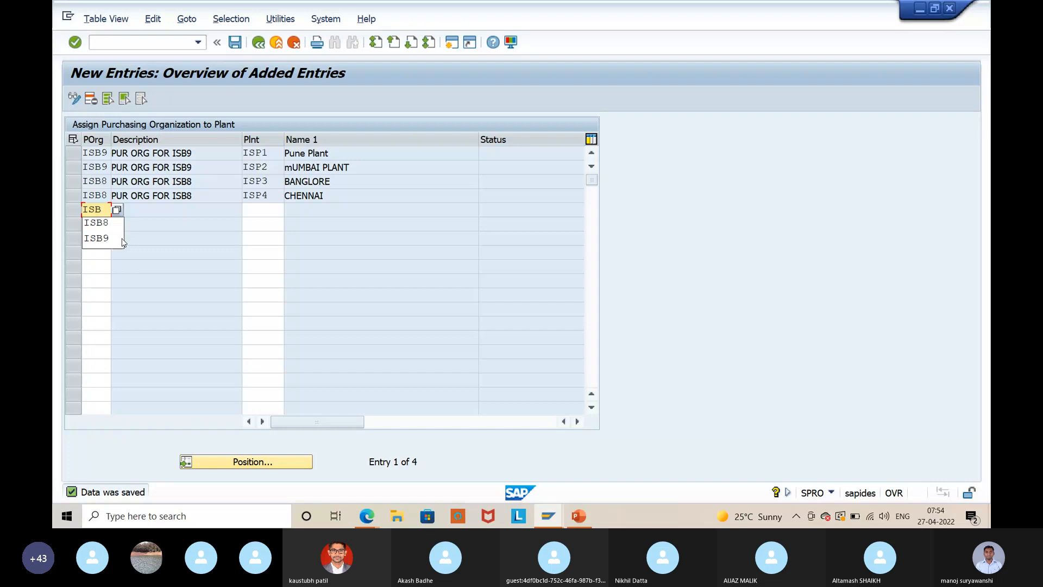
left_click(96, 238)
key("Tab")
type("ISP")
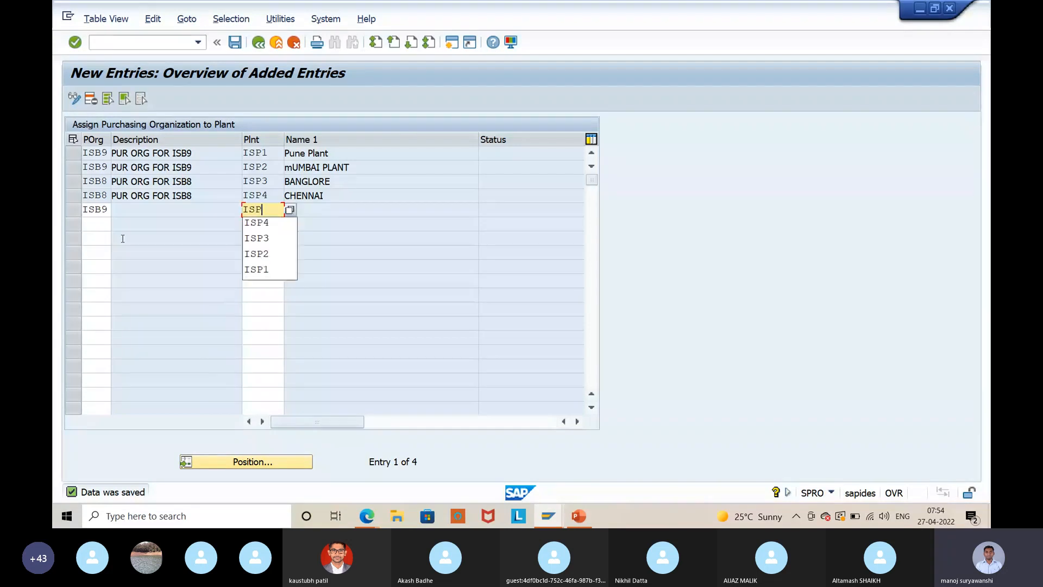
type("3")
key("Return")
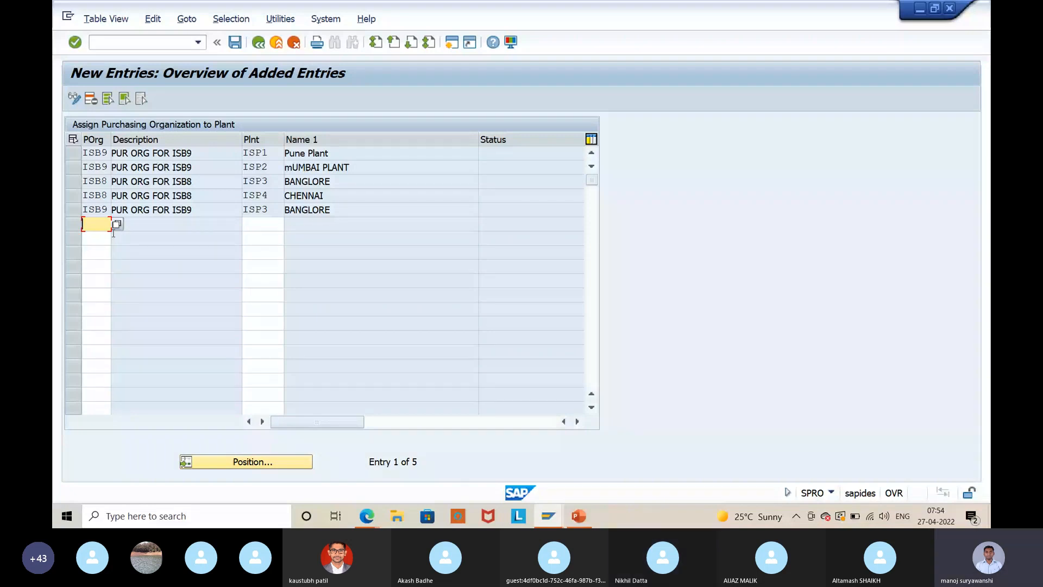
- Highlight the ISB9 entry for plant ISP3 and compare it with the ISB9 entries for plants ISP2 and ISP1
key("Up")
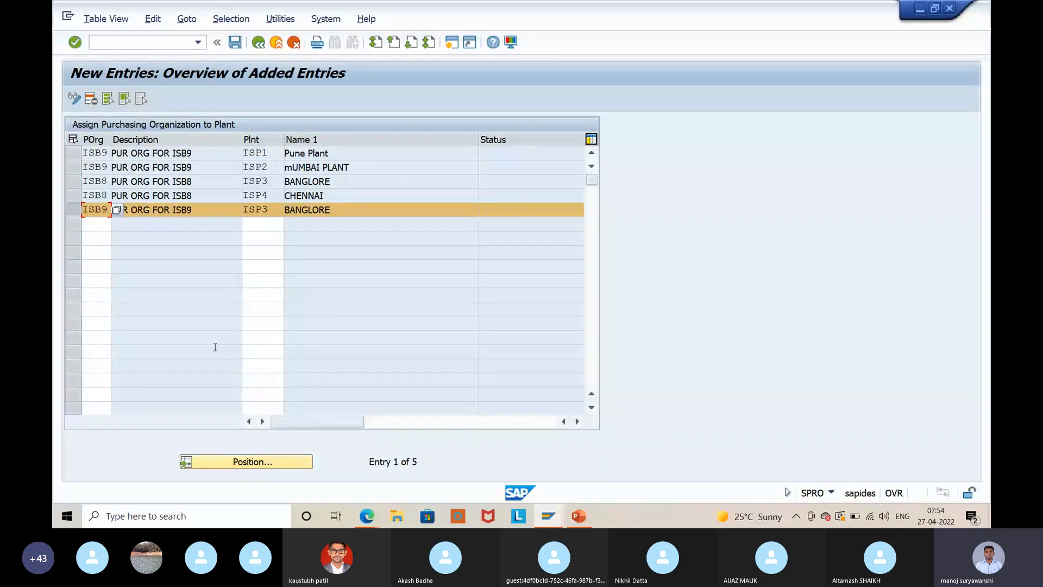
key("Tab")
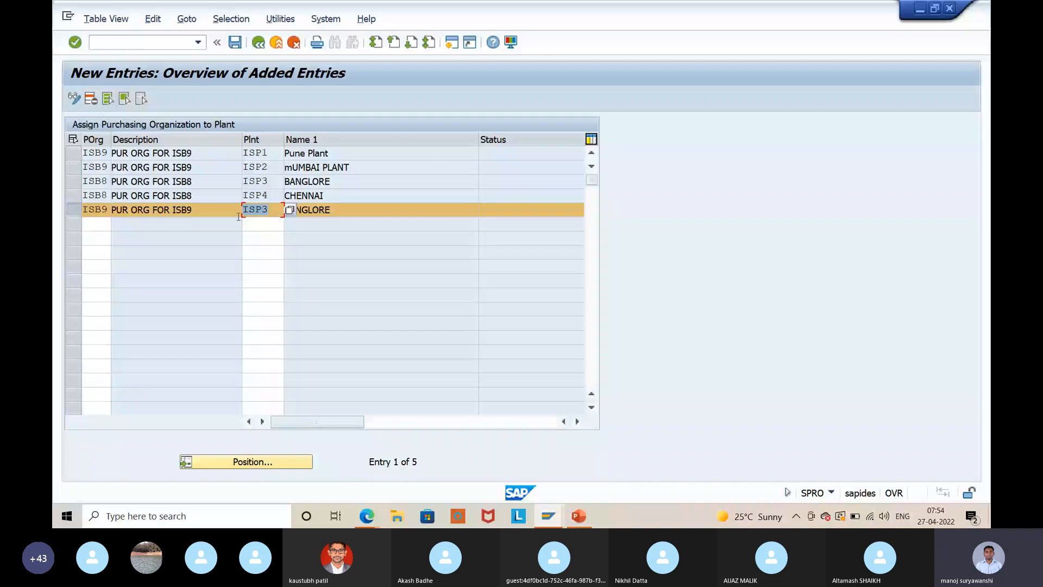
left_click(243, 212)
left_click(251, 168)
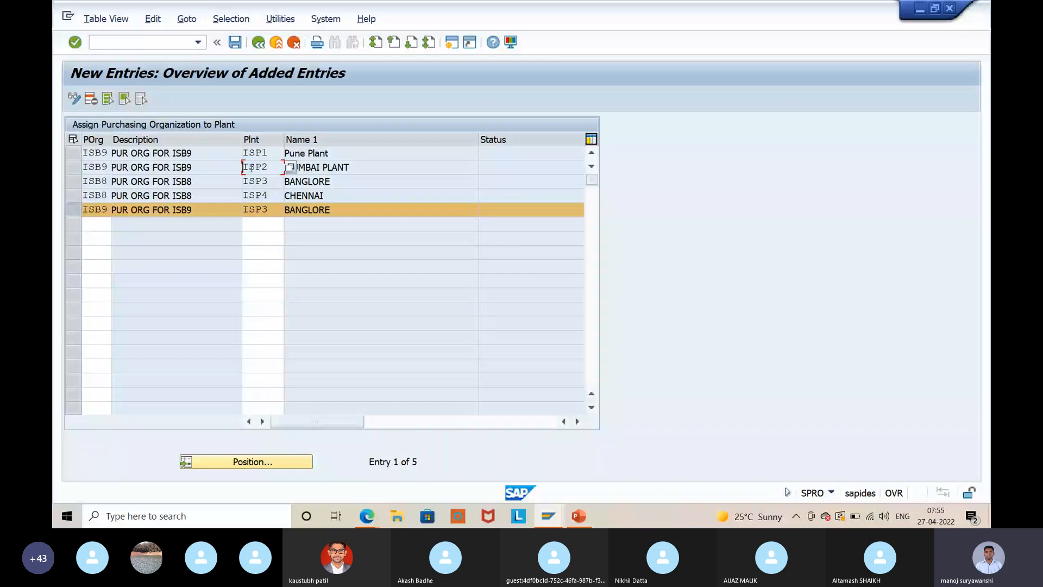
left_click(241, 158)
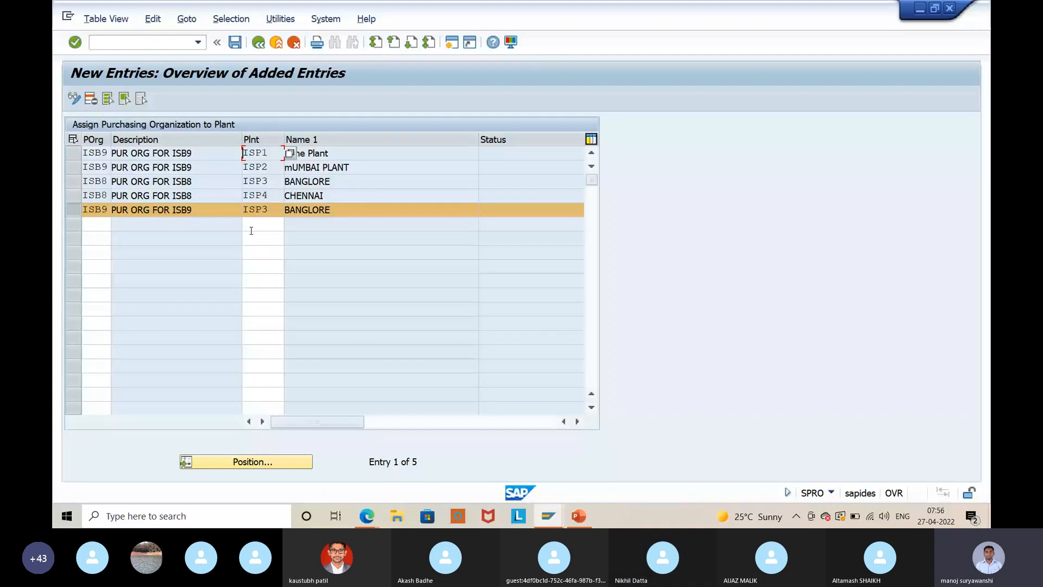
- Save the purchasing organization to plant assignments, including the ISB9 entry for plant ISP3
left_click(95, 210)
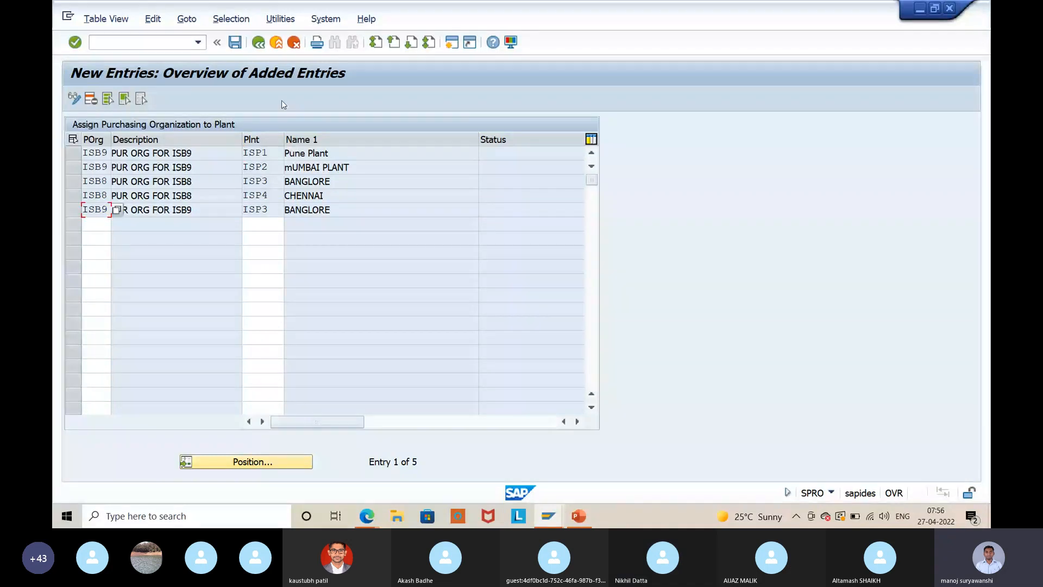
left_click(236, 43)
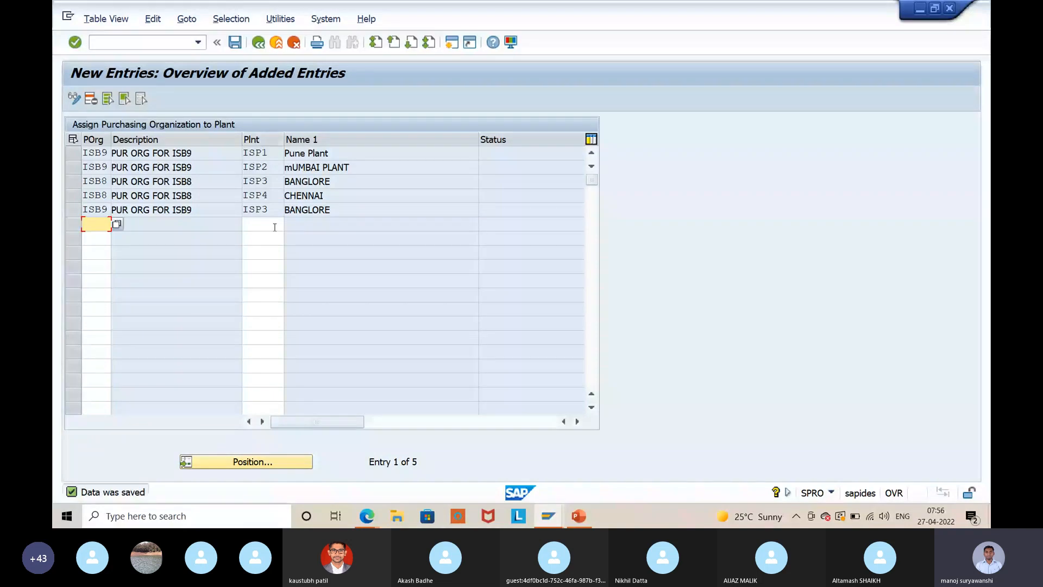
- Switch to the Skype call, unmute the microphone and return to the SAP window
left_click(363, 516)
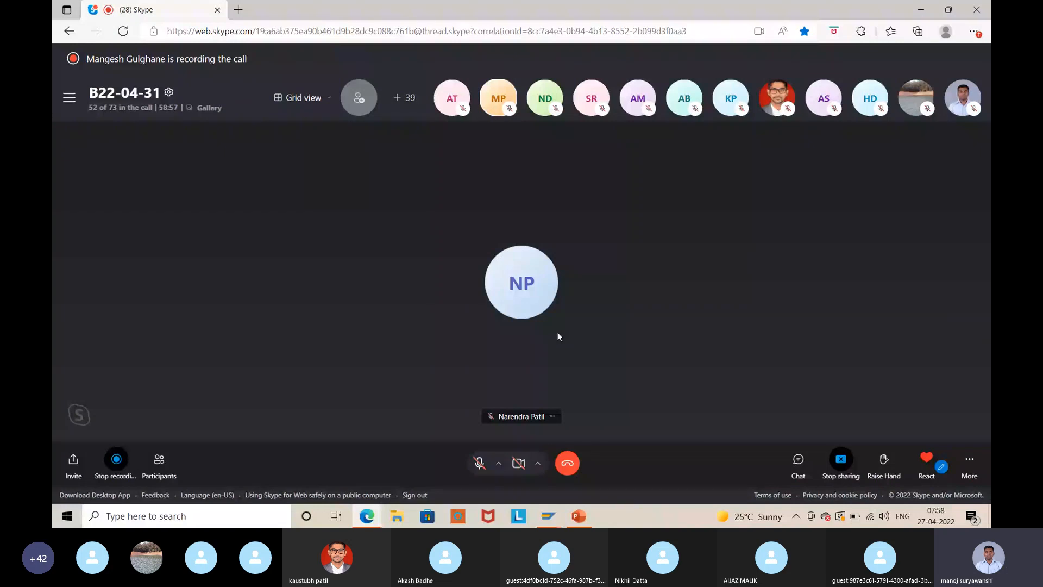
key("ctrl+m")
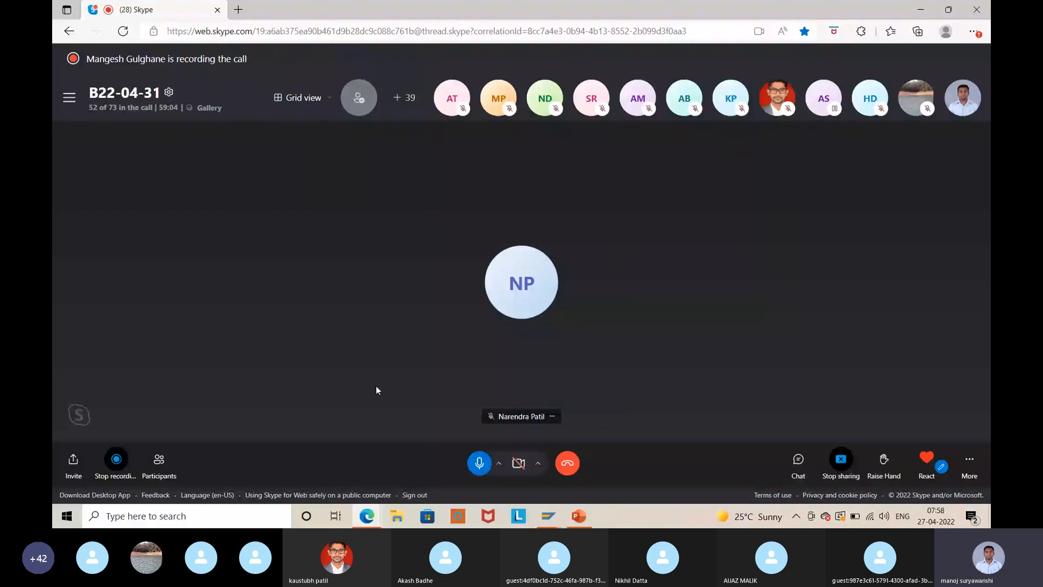
left_click(914, 13)
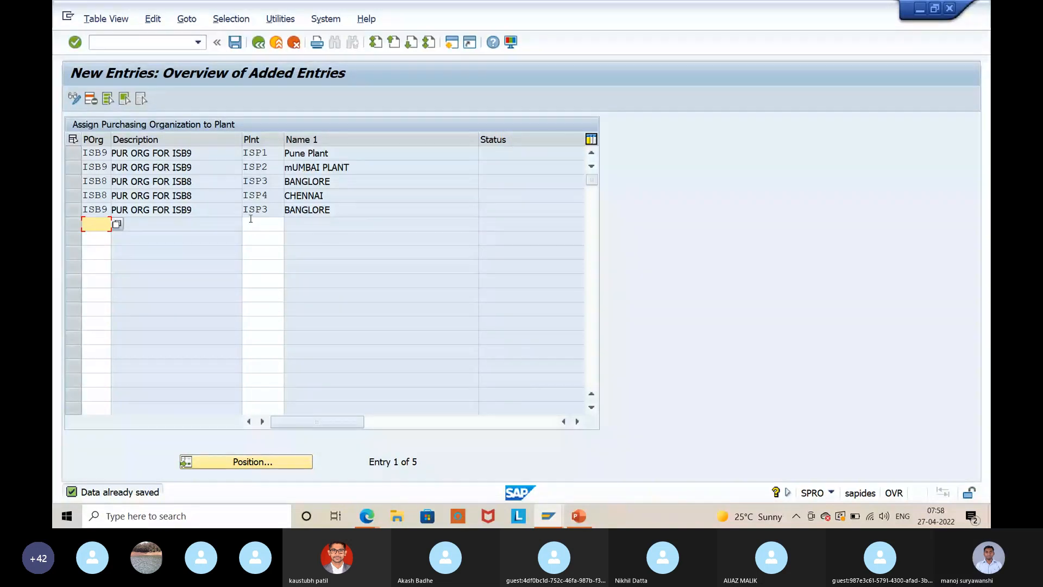
- Examine the purchasing organization and plant of the ISB9 entry for plant ISP3
left_click(109, 211)
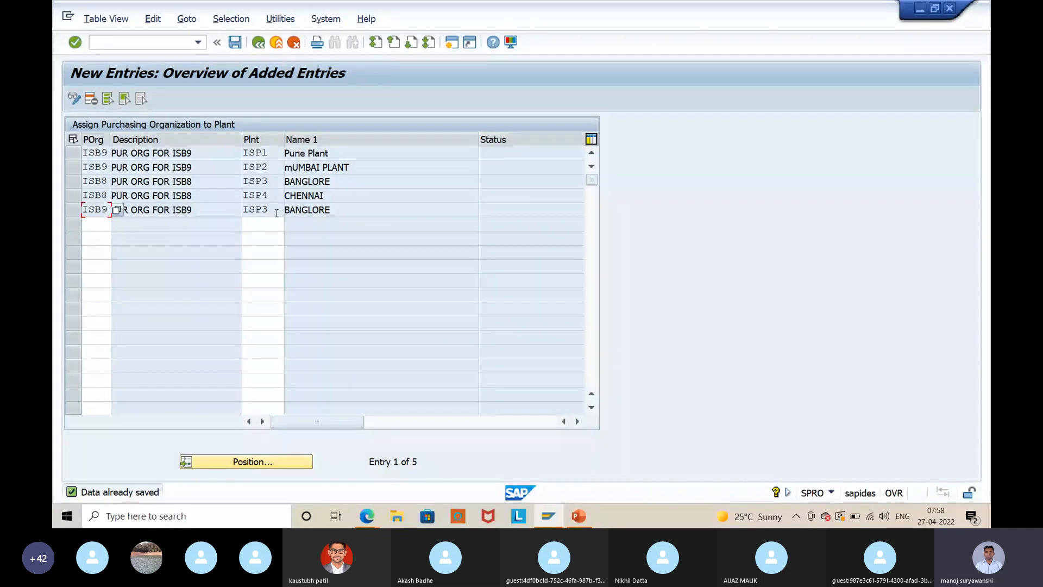
left_click(277, 213)
left_click_drag(105, 212, 73, 214)
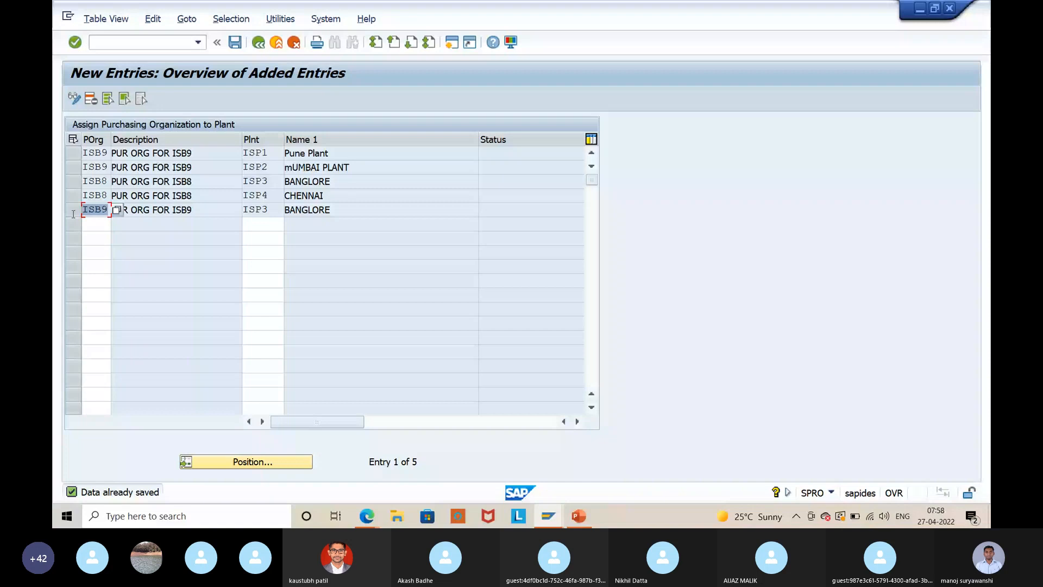
left_click(110, 209)
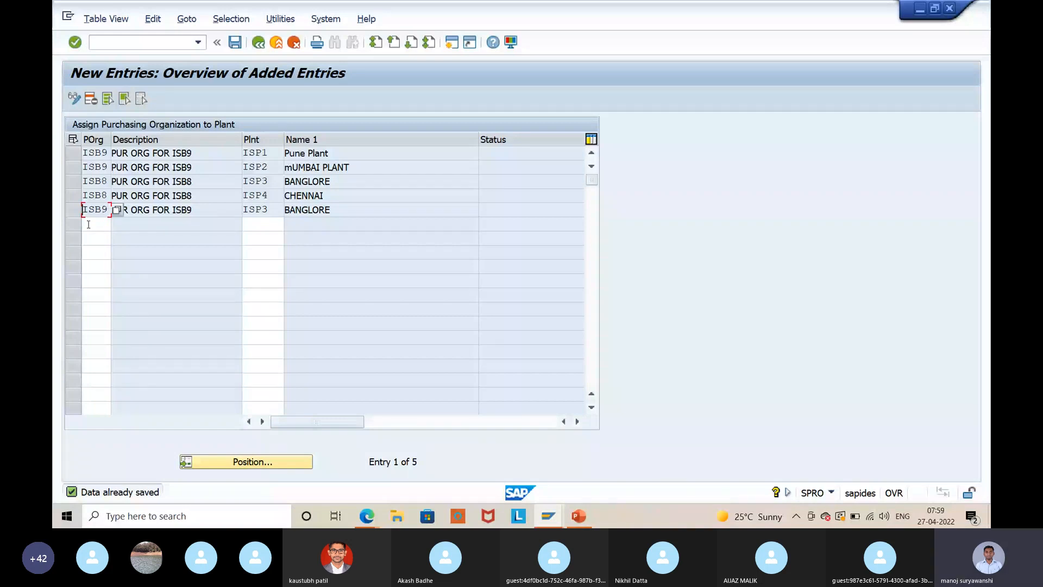
left_click(271, 209)
left_click(207, 213)
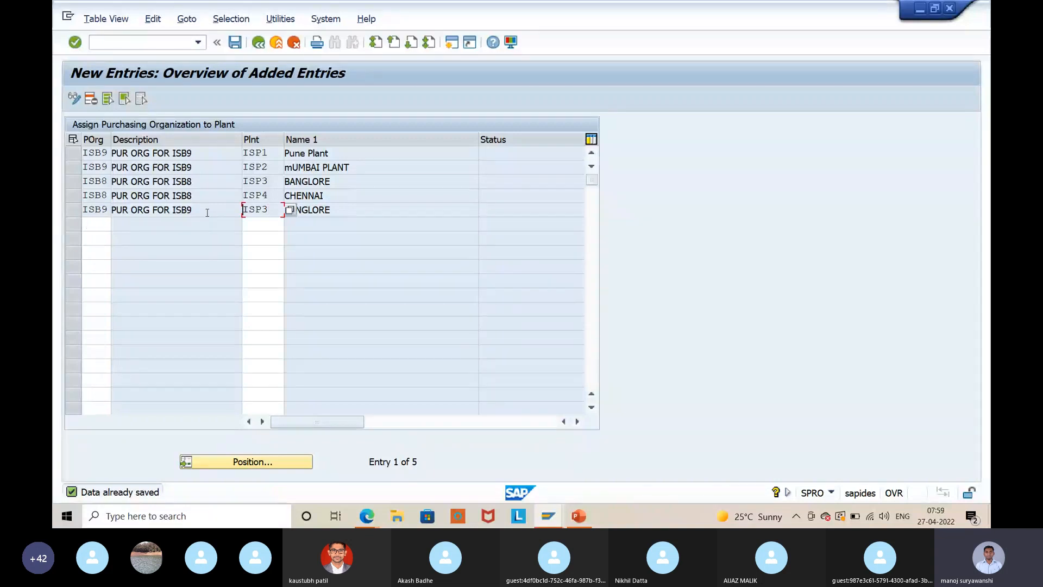
left_click(108, 210)
key("Tab")
- Save the plant assignments again and go back to the Display IMG structure
left_click(235, 45)
left_click(262, 43)
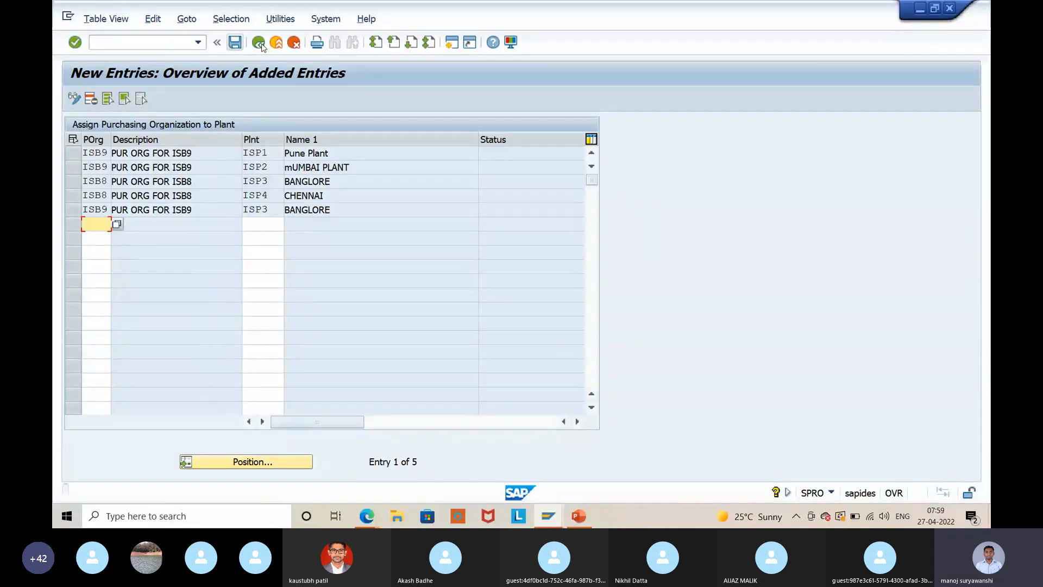
left_click(259, 44)
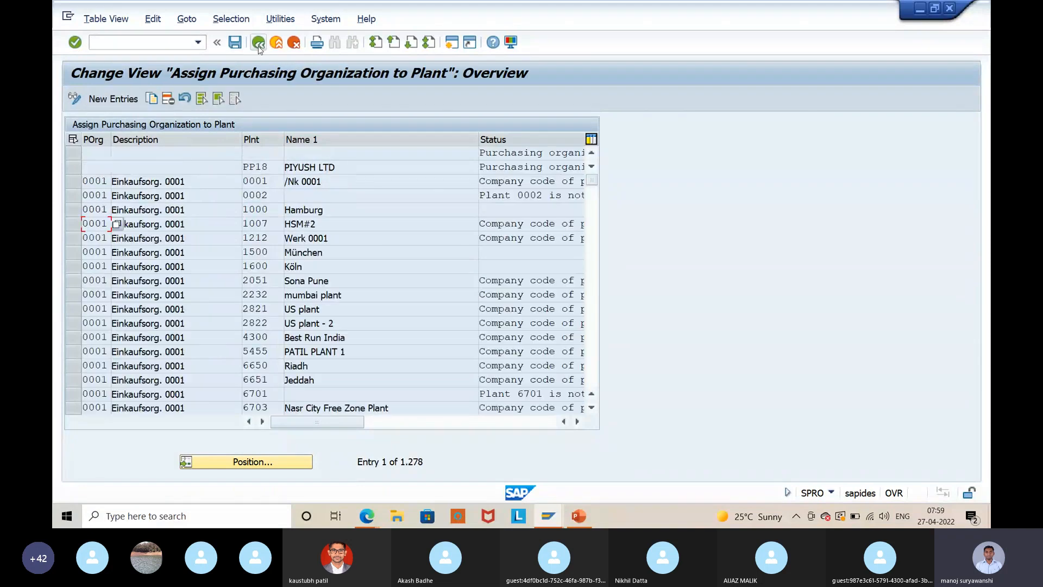
left_click(259, 44)
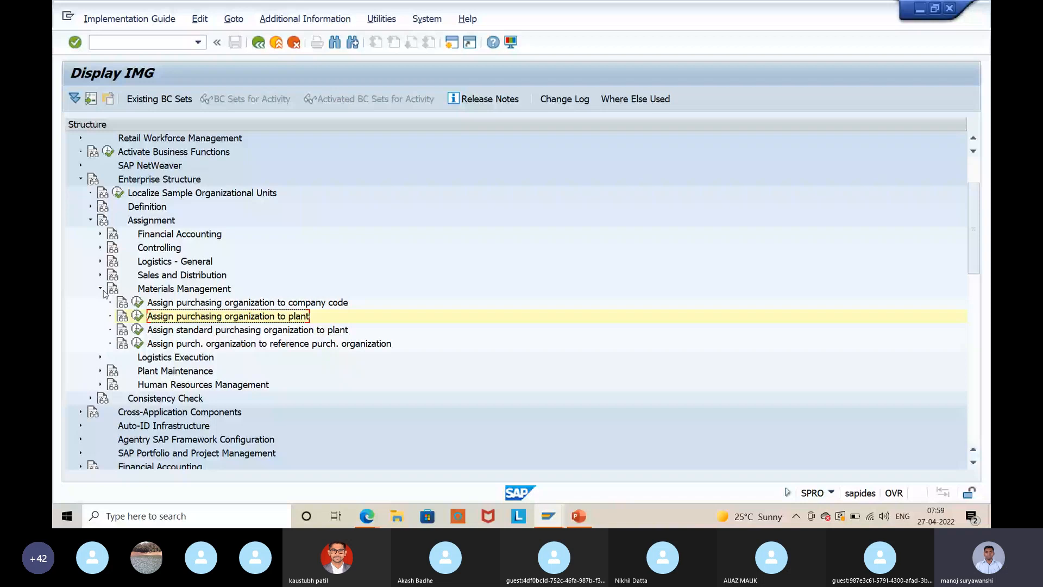
- Collapse Enterprise Structure and locate Maintain Company Codes for Materials Management under Logistics - General, Material Master, Basic Settings
left_click(81, 179)
scroll(314, 284, "down", 2)
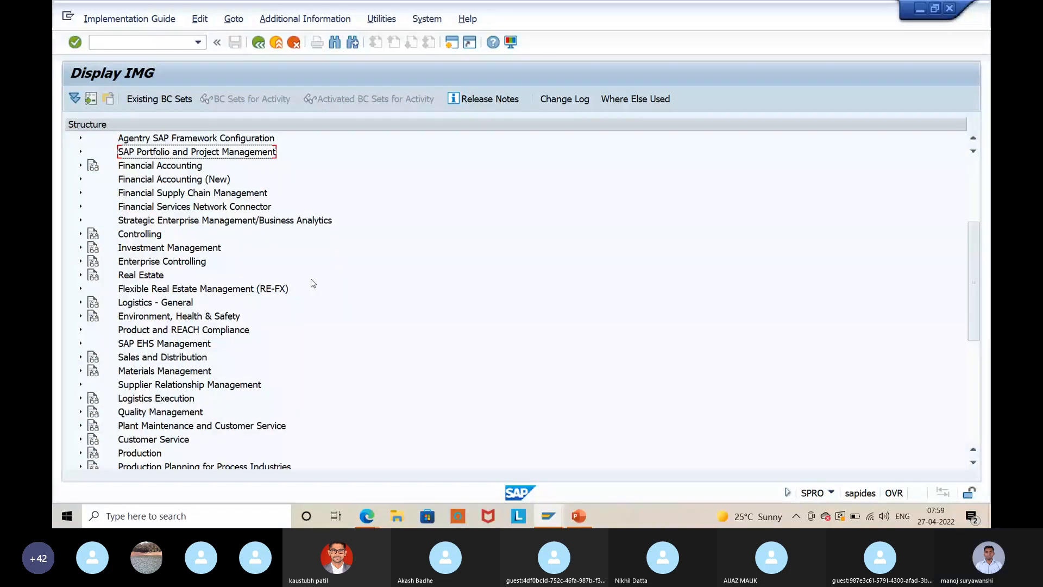
scroll(310, 282, "down", 1)
left_click(122, 290)
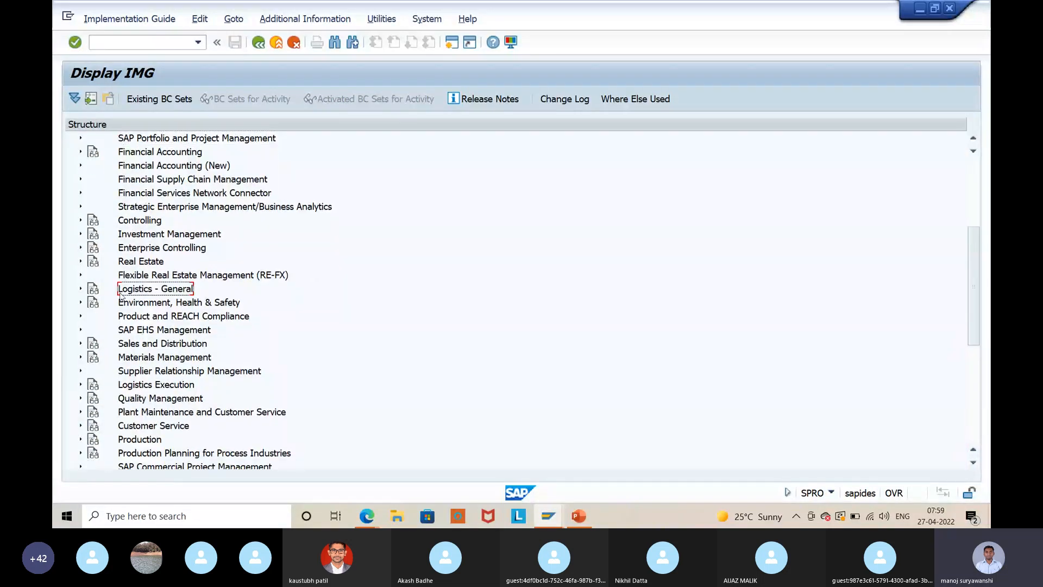
left_click(81, 289)
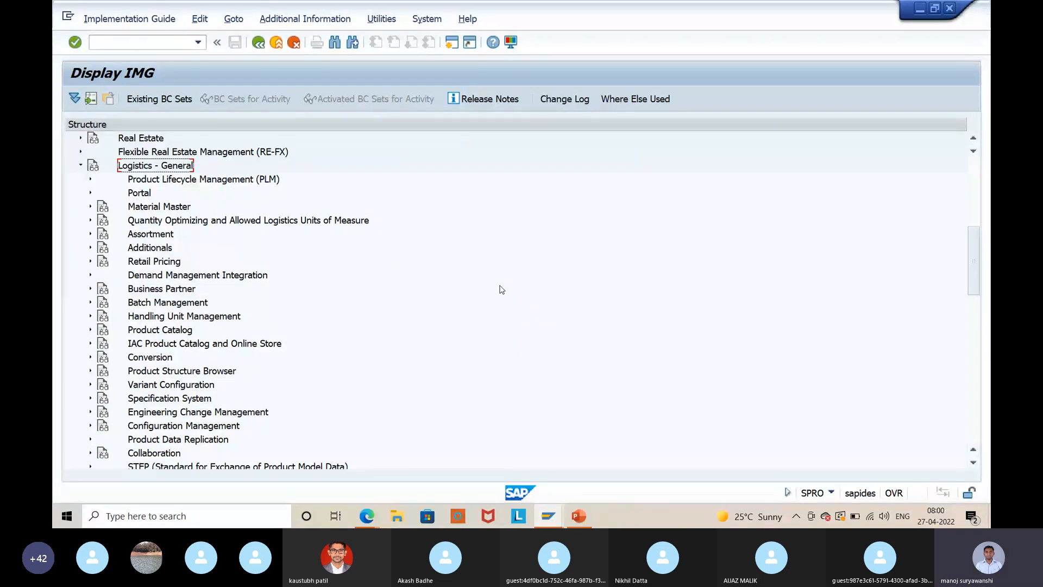
left_click(90, 206)
left_click(100, 247)
left_click(278, 289)
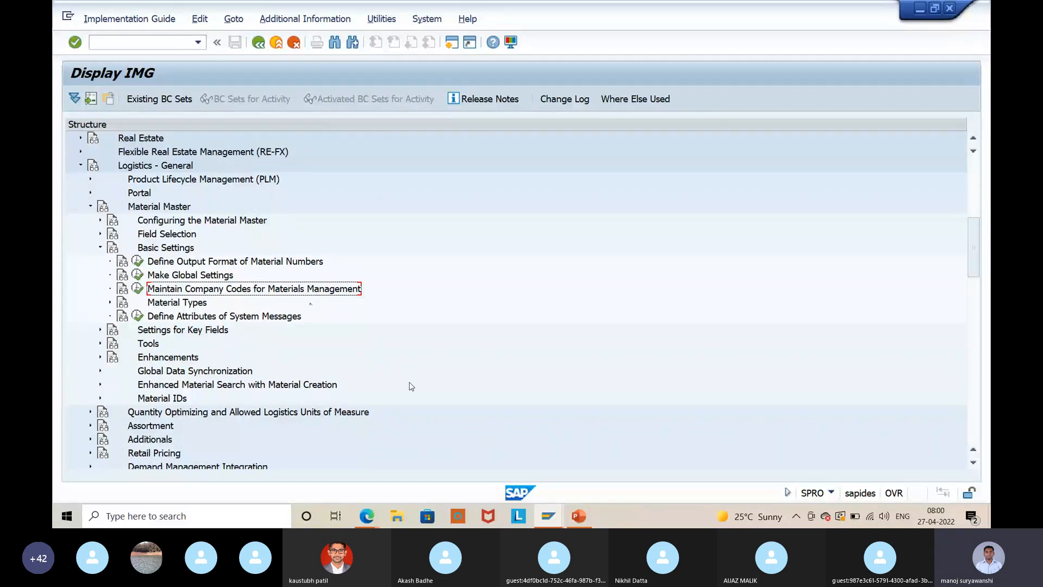
- Switch to the Skype call, mute and unmute the microphone, and return to the SAP window
mouse_move(367, 516)
left_click(393, 427)
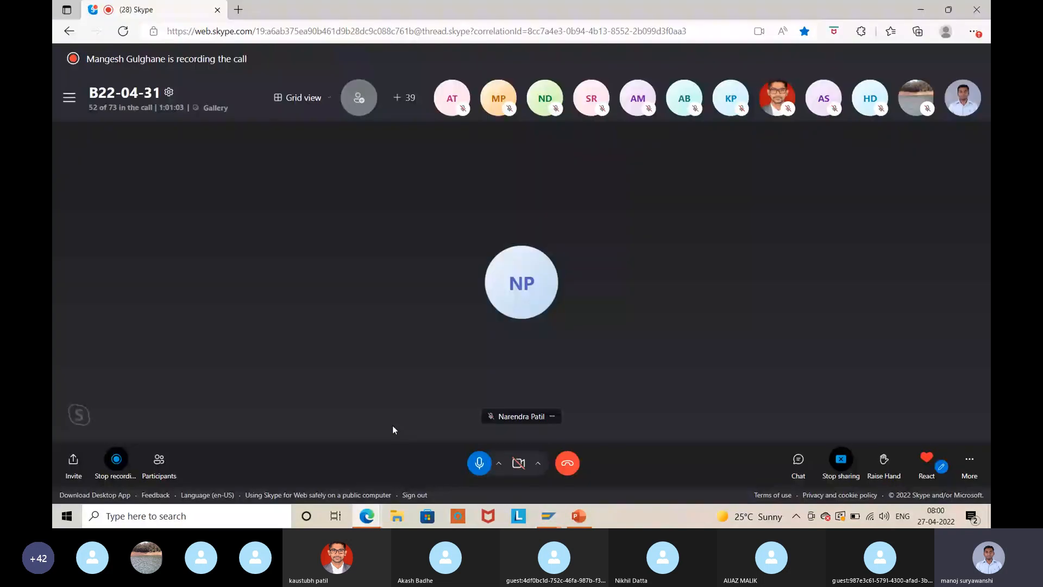
key("ctrl+m")
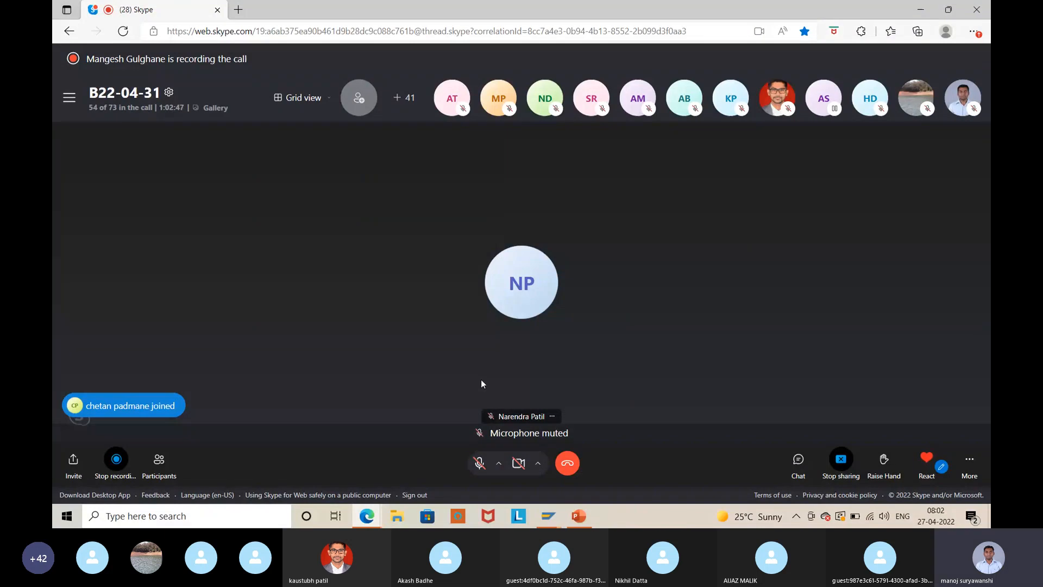
key("ctrl+m")
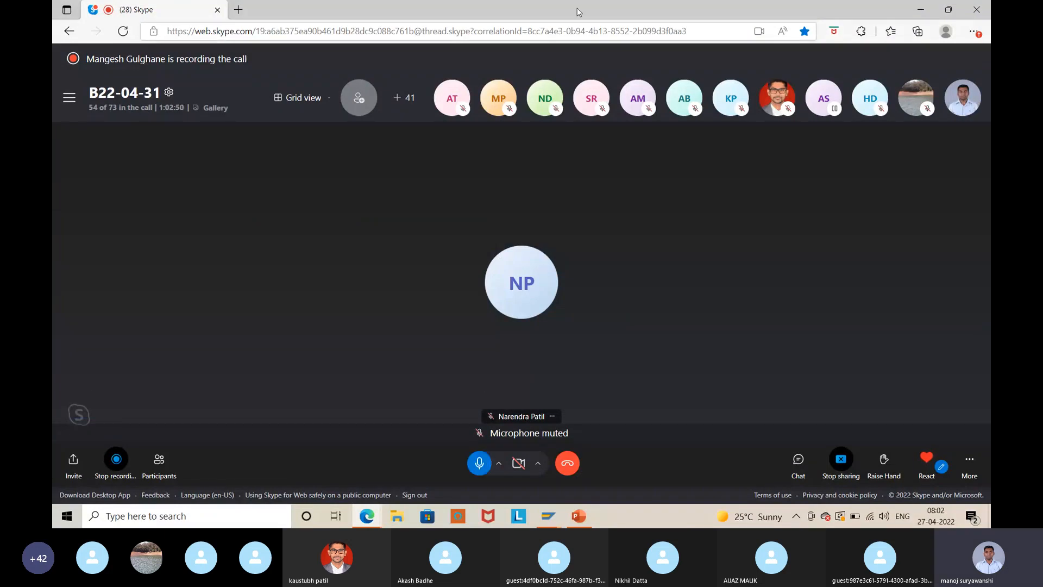
key("alt+Tab")
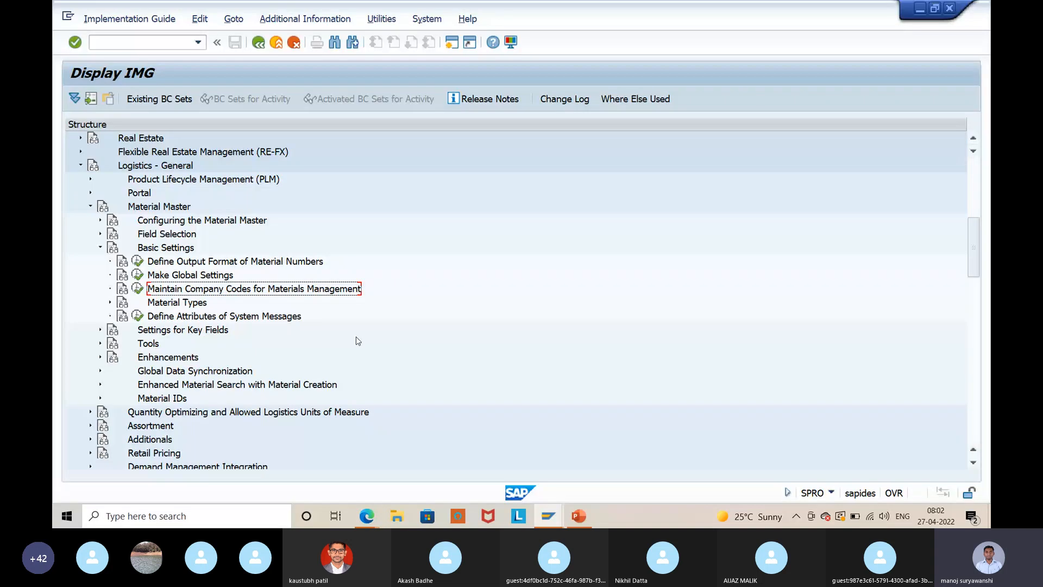
- Open Maintain Company Codes for Materials Management and position the list at company code ISB9
left_click(137, 289)
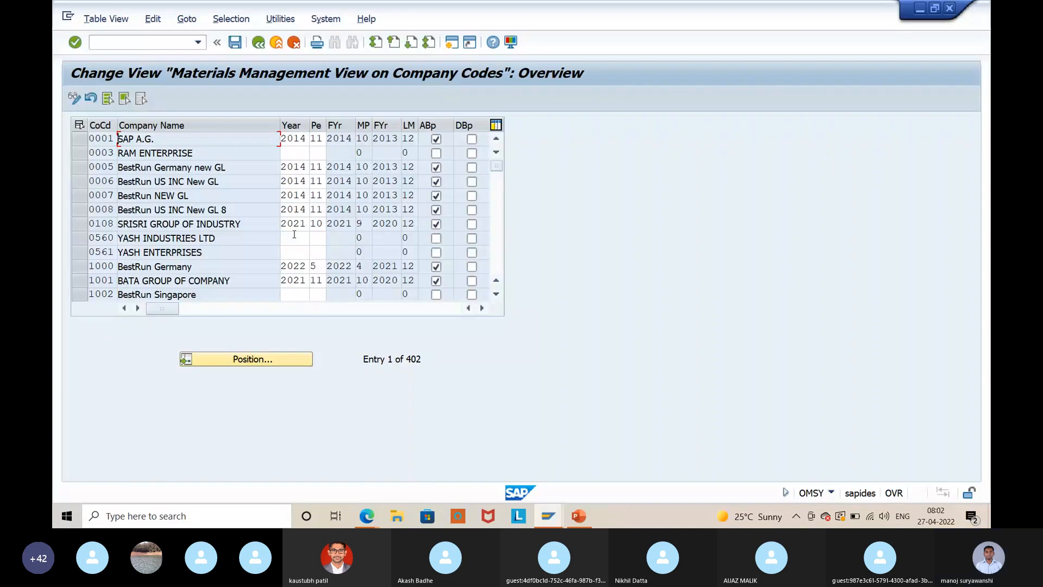
left_click(251, 363)
type("IS")
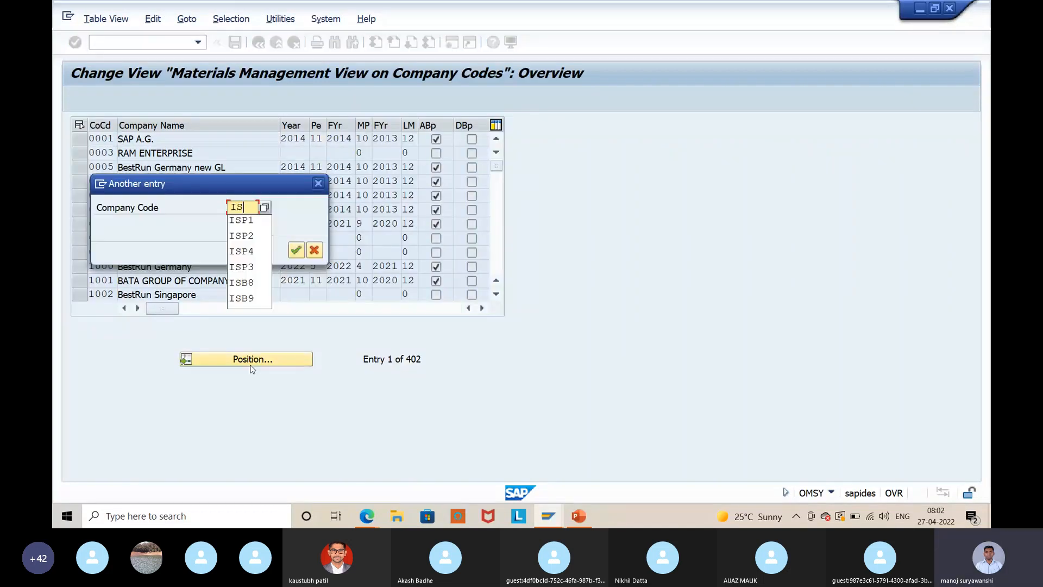
type("B9")
key("Return")
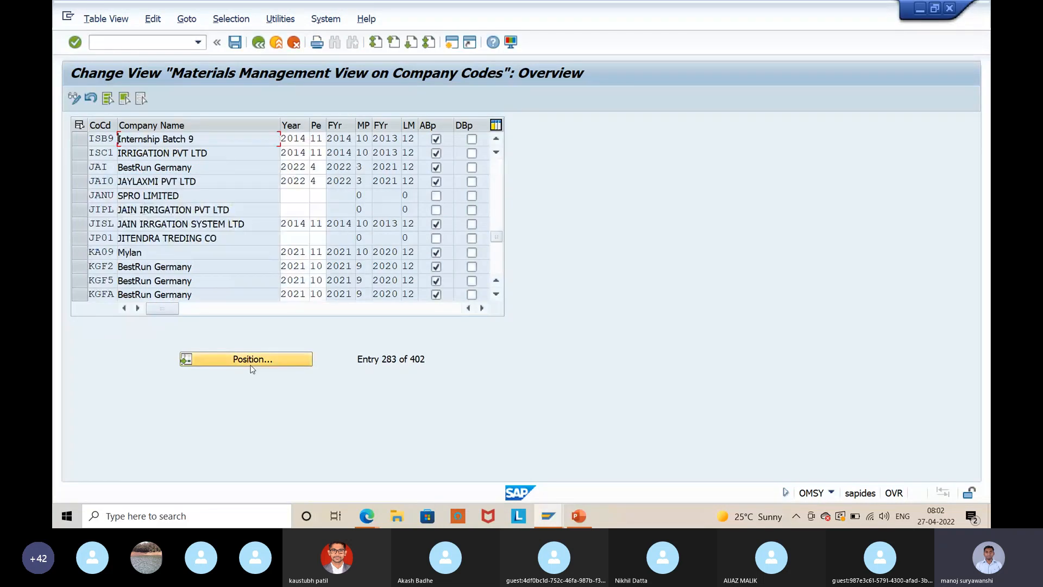
- Set the Year of company code ISB9 to 2022
left_click(318, 138)
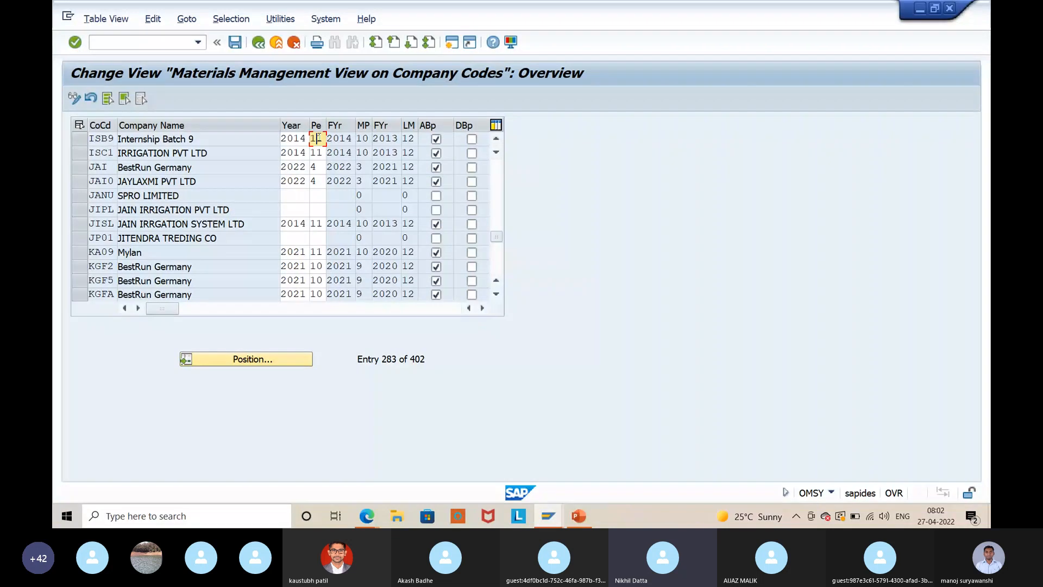
left_click(281, 139)
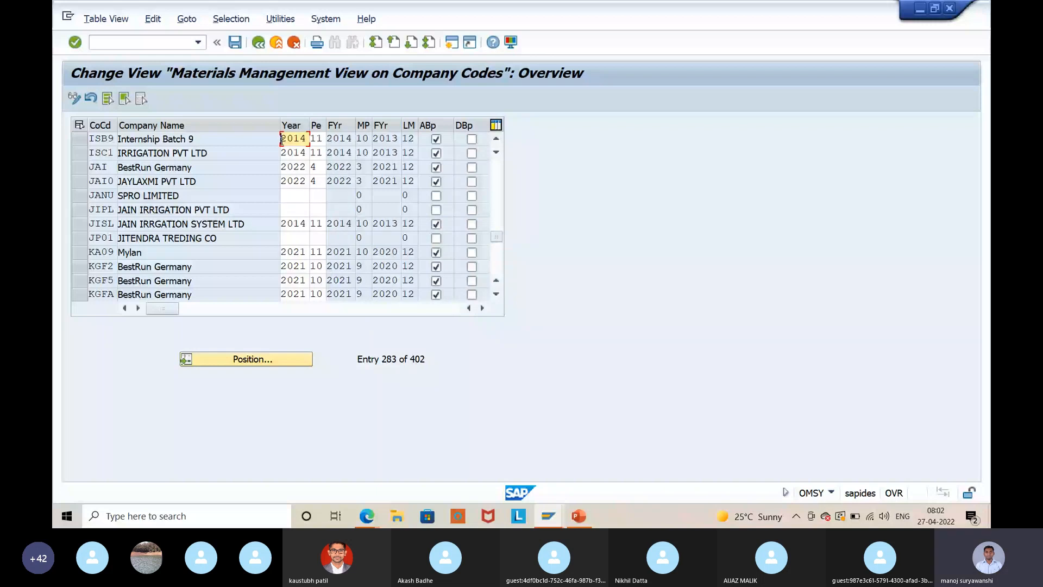
key("Delete")
key("Delete")
key("Delete")
key("Delete")
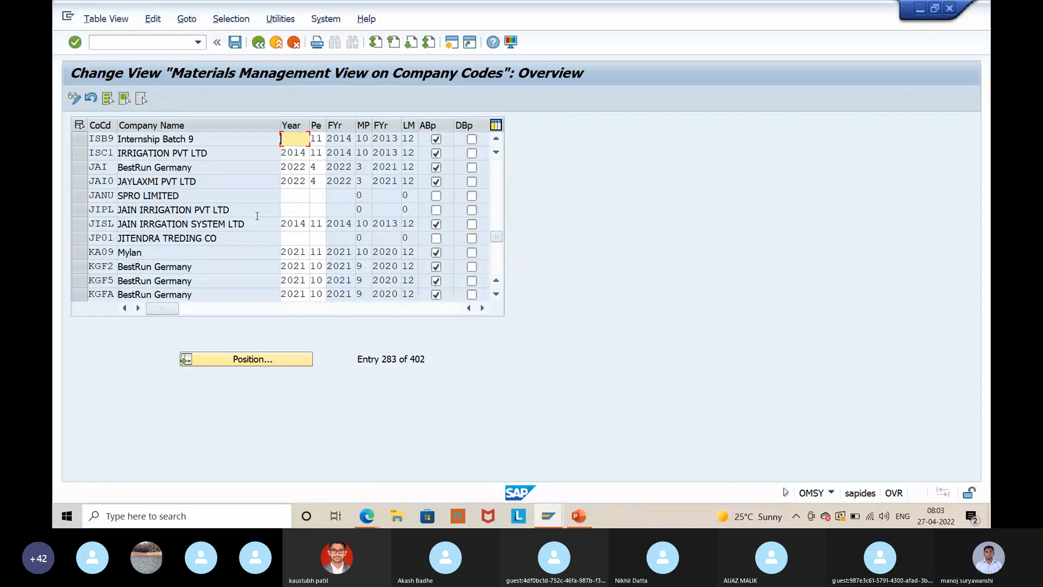
type("2022")
key("Return")
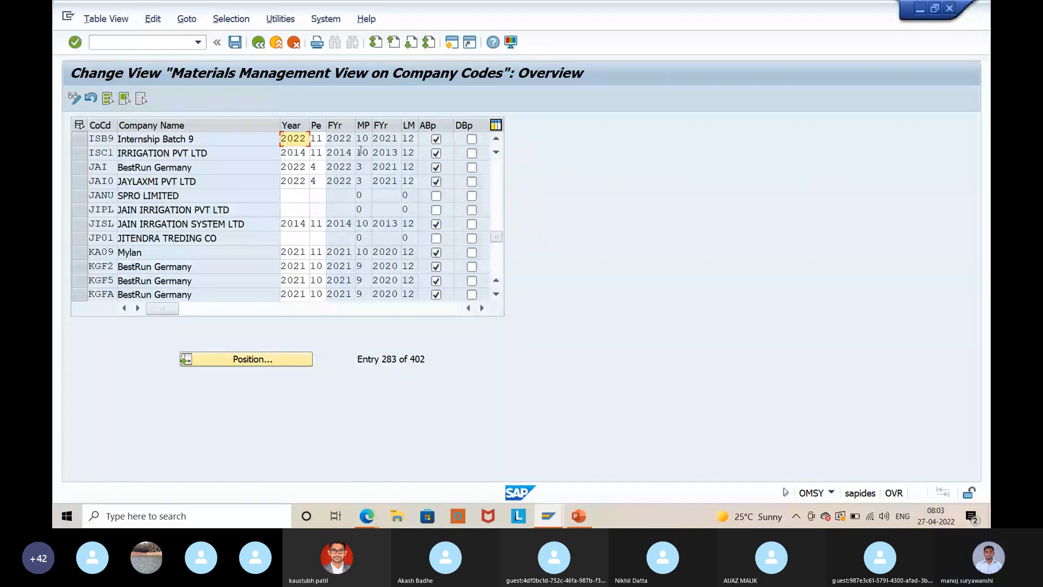
- Set the period of company code ISB9 to 4 and save it in the "Company code ISB9 COnfig" customizing request
left_click(313, 140)
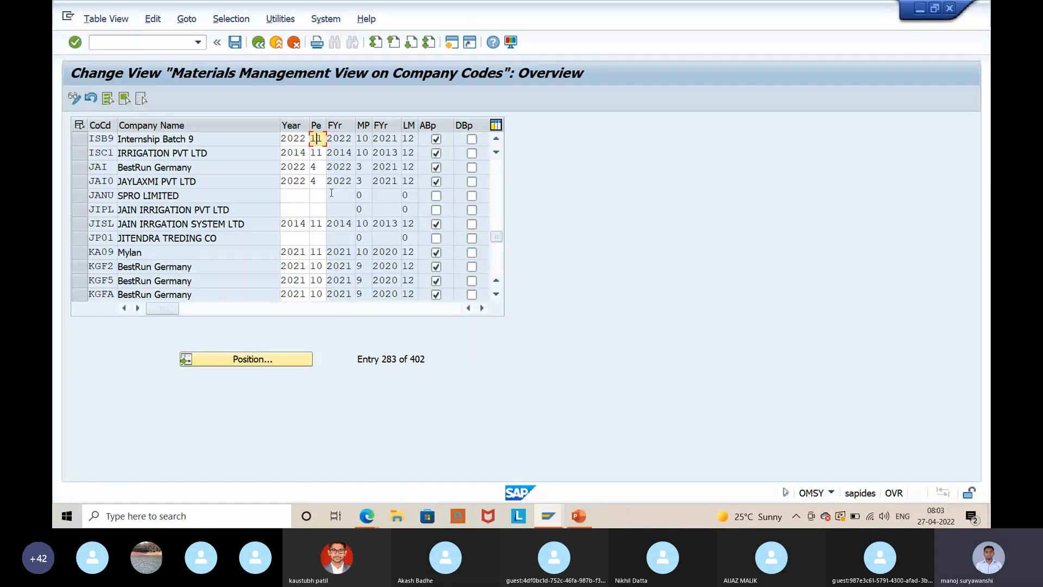
key("BackSpace")
key("BackSpace")
type("4")
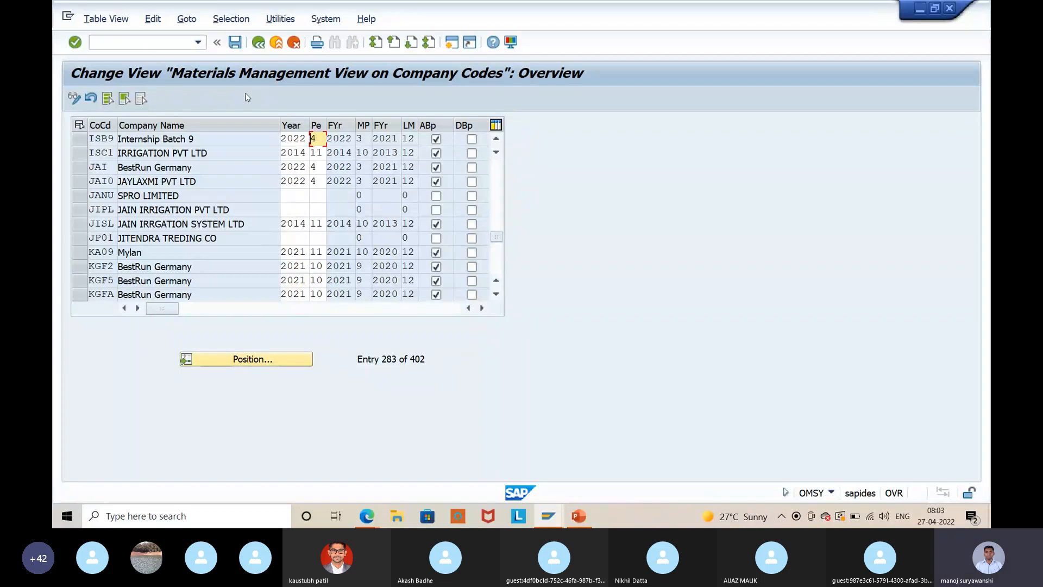
left_click(236, 42)
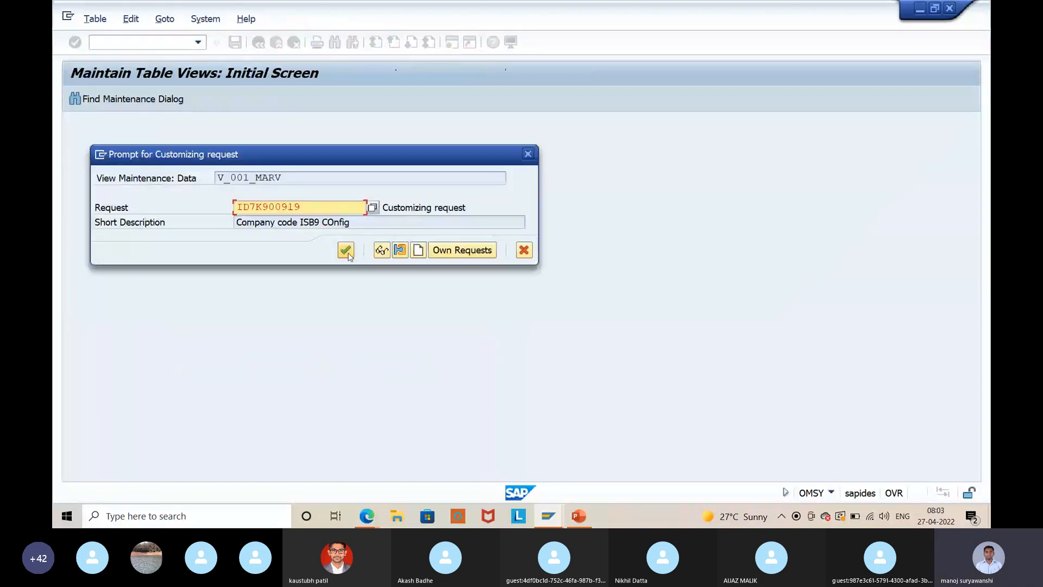
left_click(347, 251)
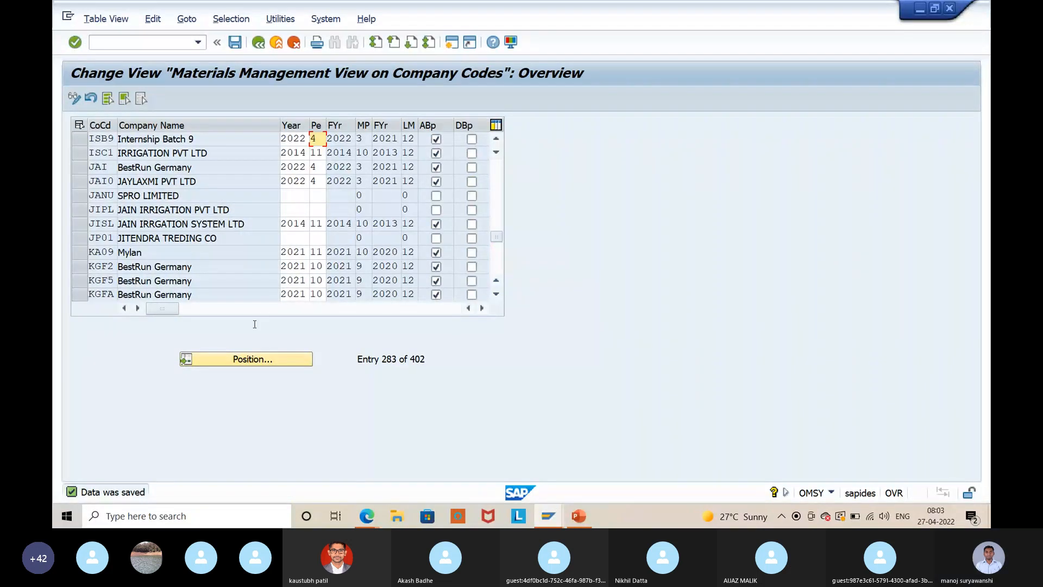
- Position the company code list at ISB8 and set the Year of that company code to 2022
left_click(252, 359)
type("IS")
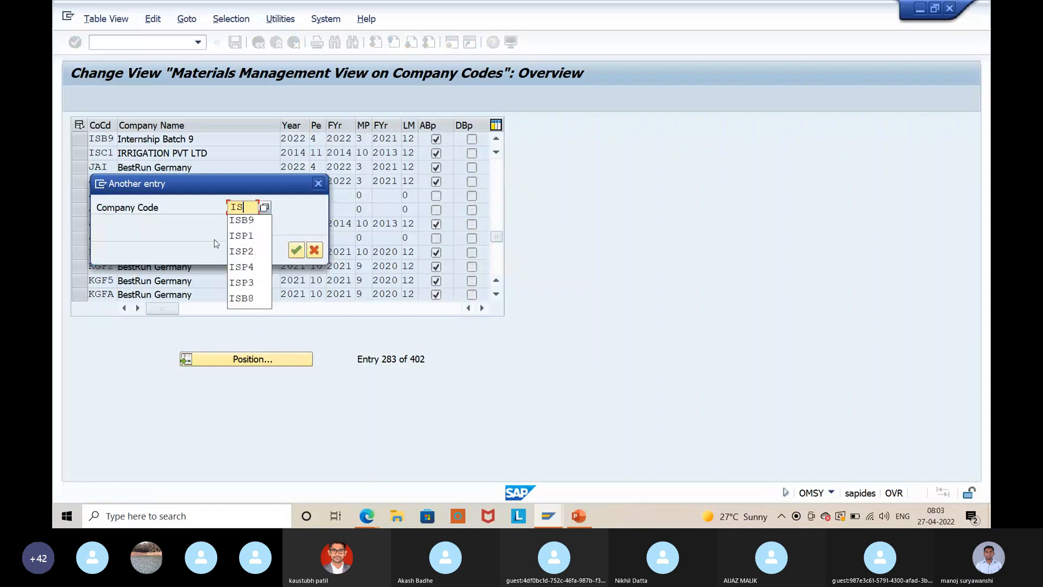
type("B8")
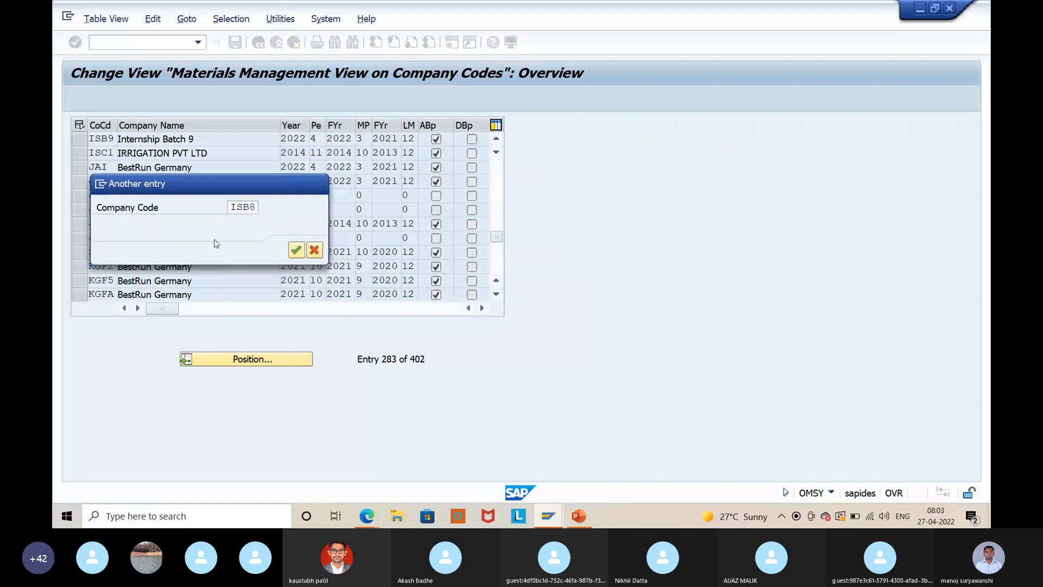
key("Return")
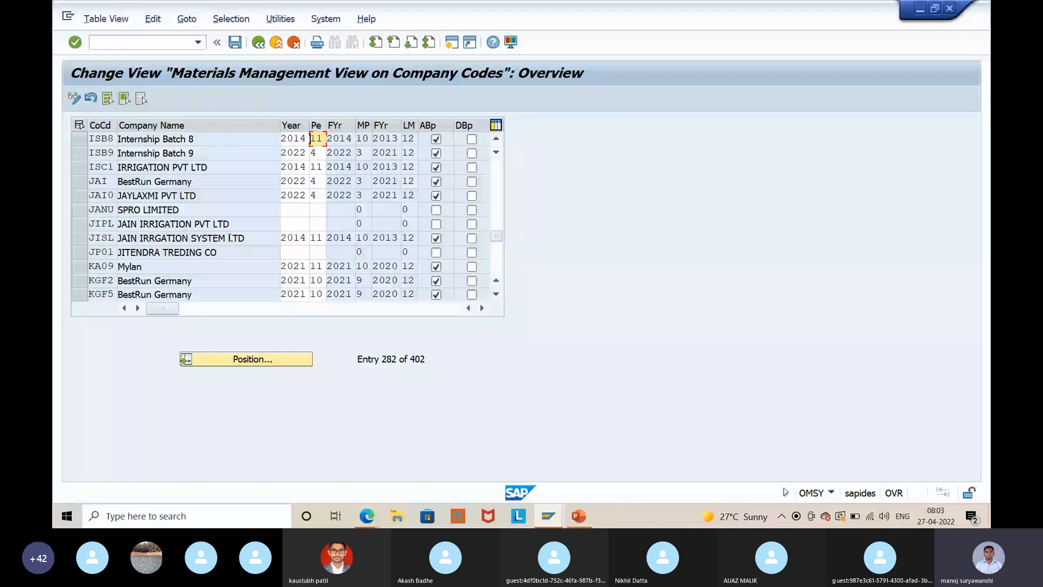
left_click_drag(307, 138, 283, 138)
key("Delete")
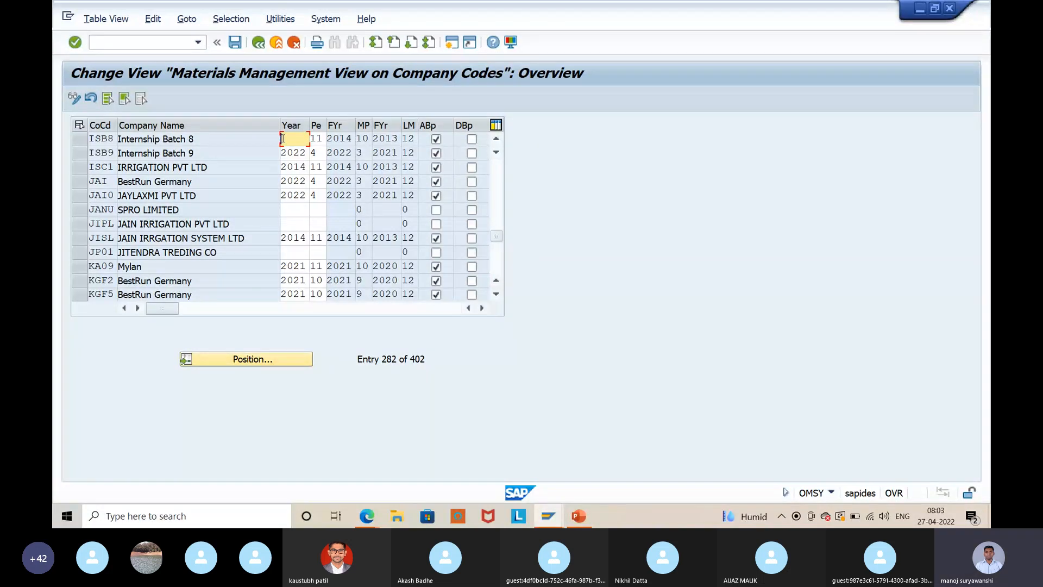
type("2022")
key("Tab")
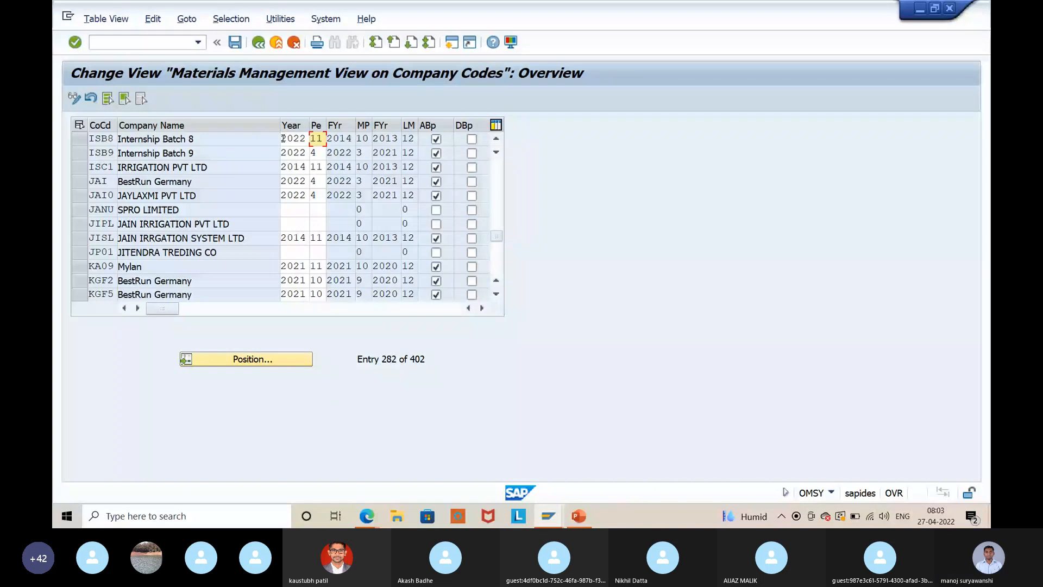
- Set the period of company code ISB8 to 4 and save the entry
key("Delete")
type("4")
key("Return")
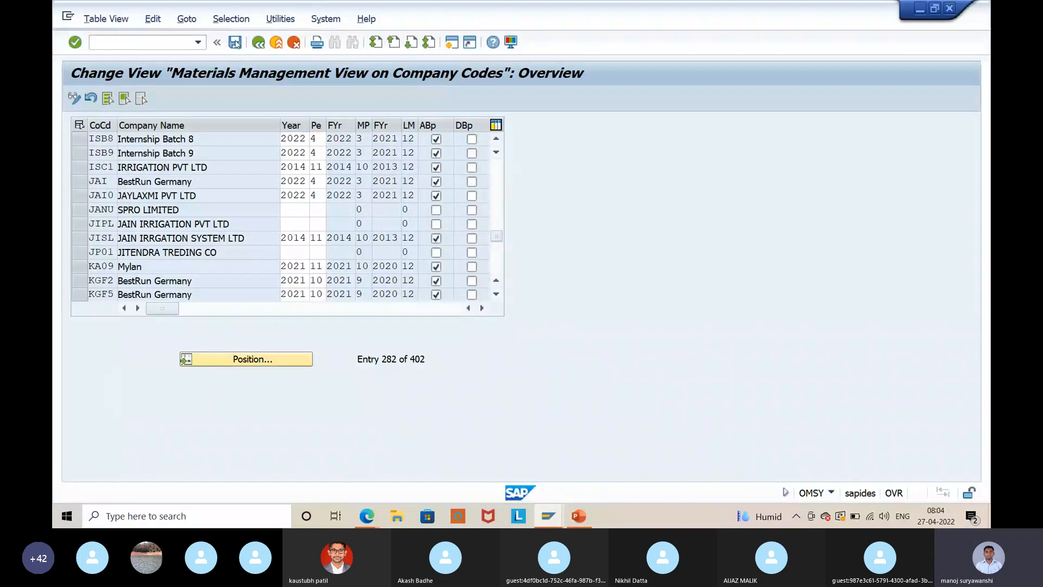
left_click(234, 43)
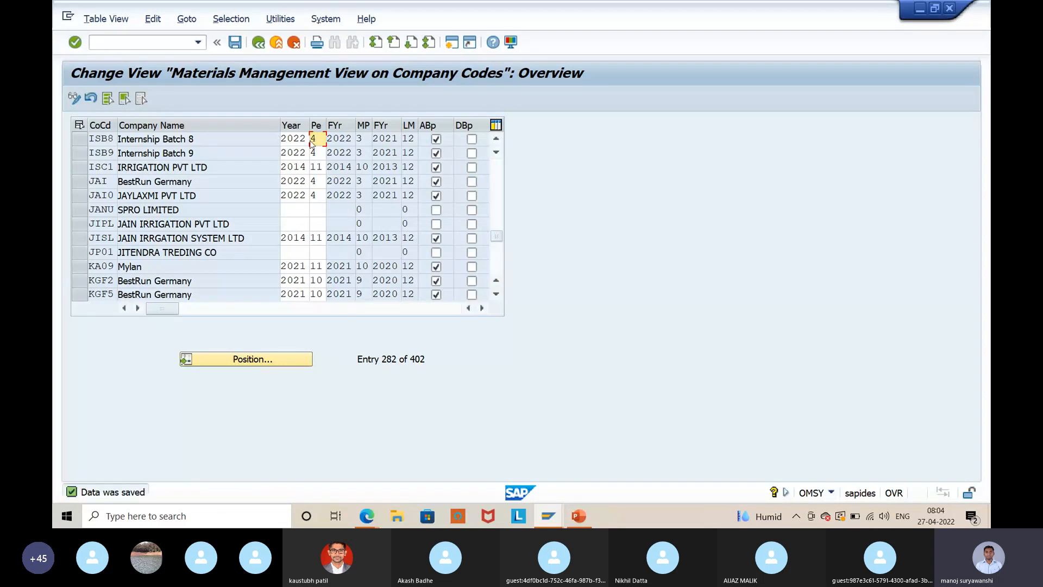
- Start transaction SPRO in a new session and open the SAP Reference IMG
left_click(452, 43)
type("SP")
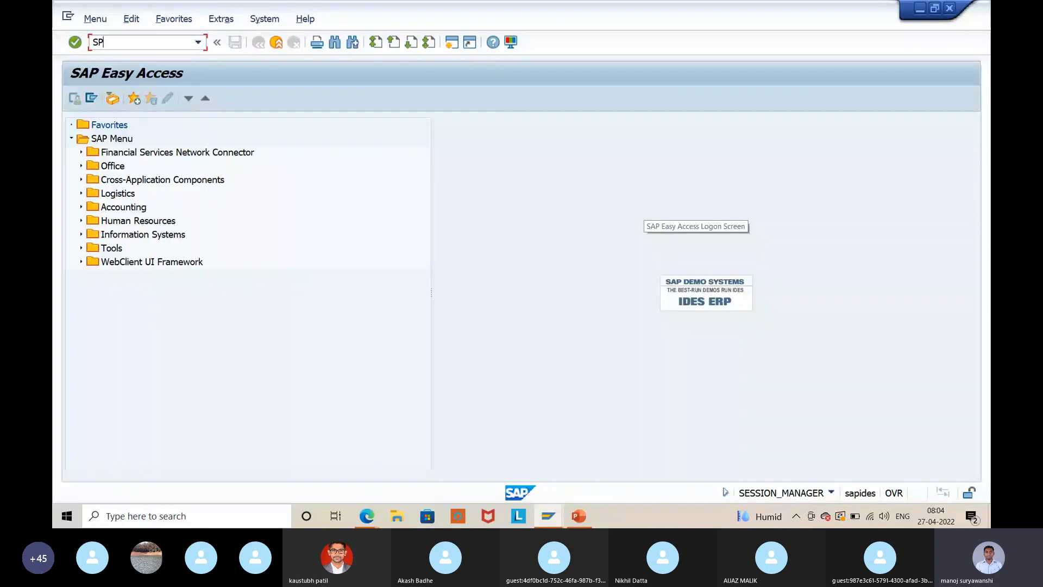
type("RO")
key("Return")
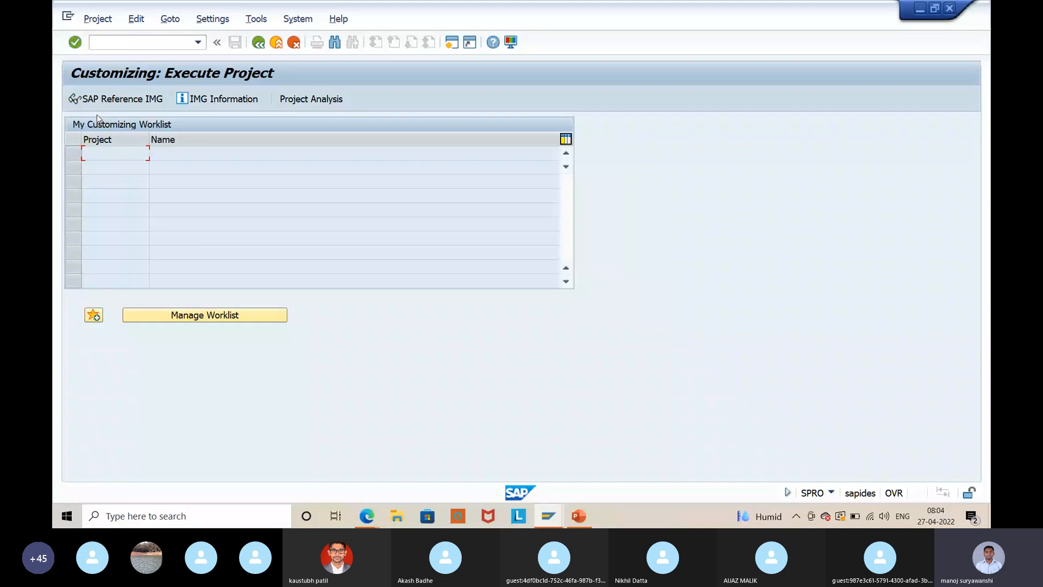
left_click(115, 100)
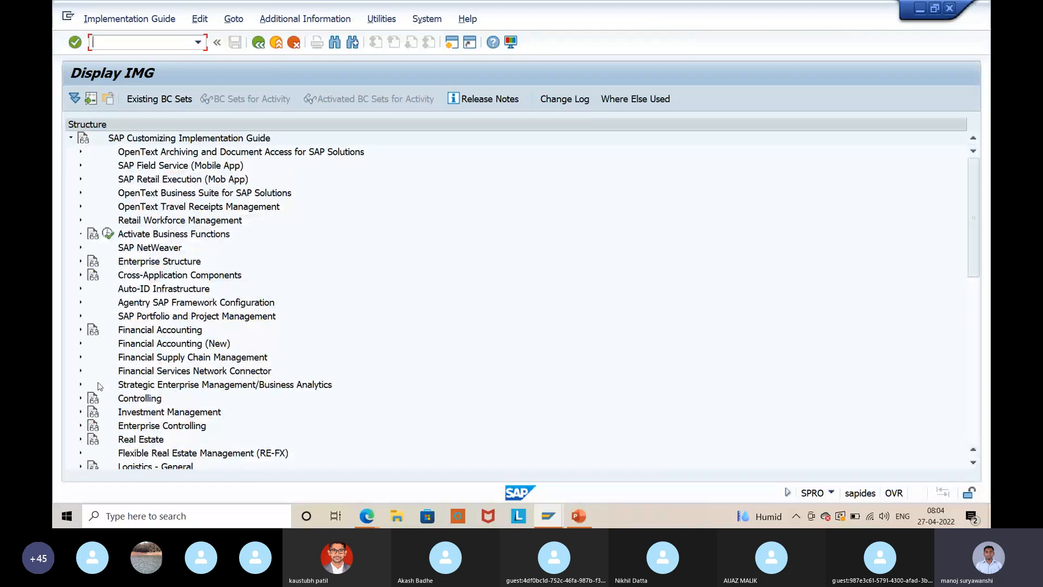
- Open Enter Global Parameters under Financial Accounting (New), Global Parameters for Company Code, in display mode
left_click(76, 345)
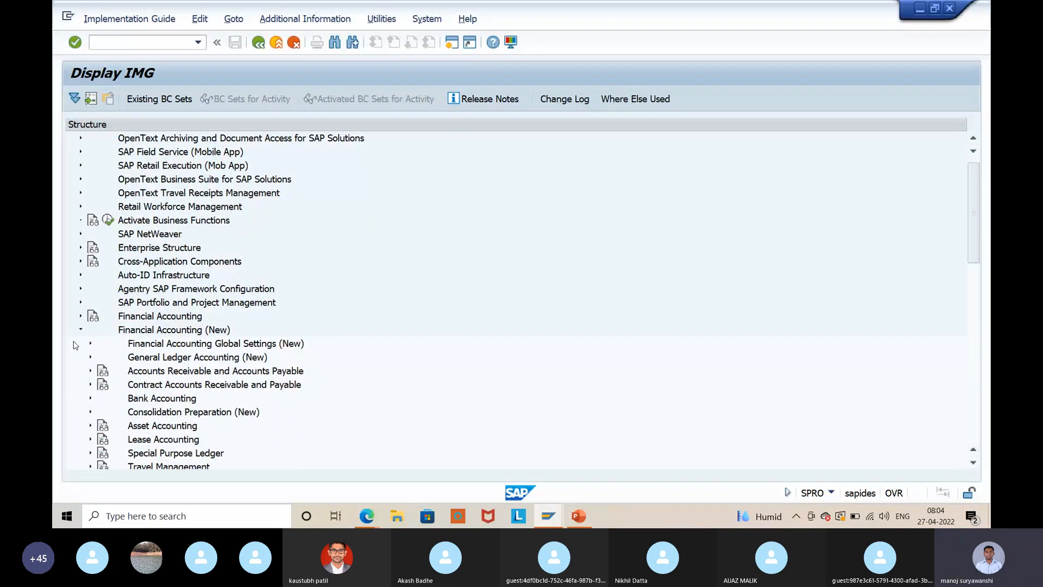
left_click(90, 344)
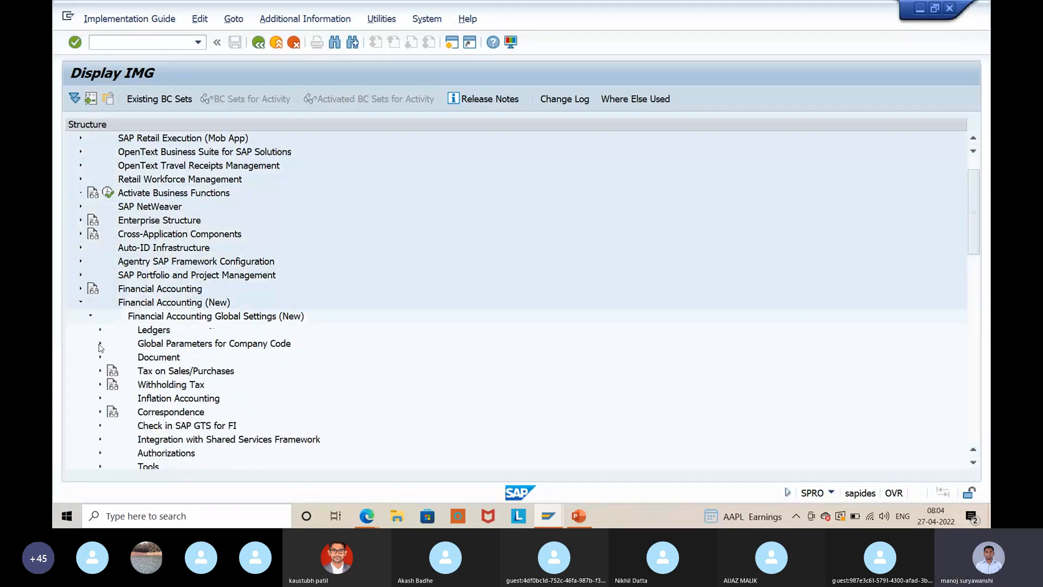
left_click(100, 343)
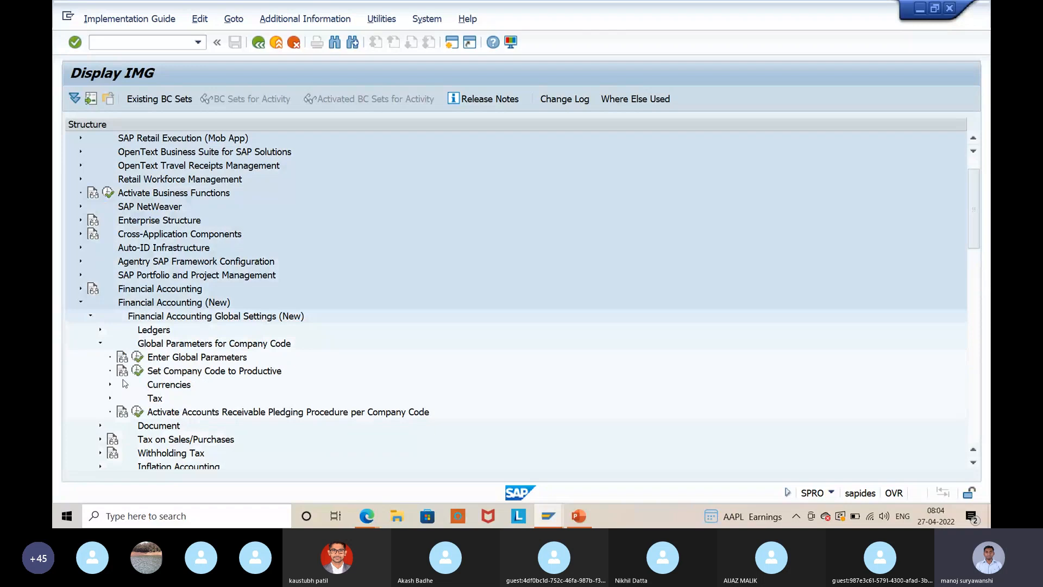
left_click(138, 357)
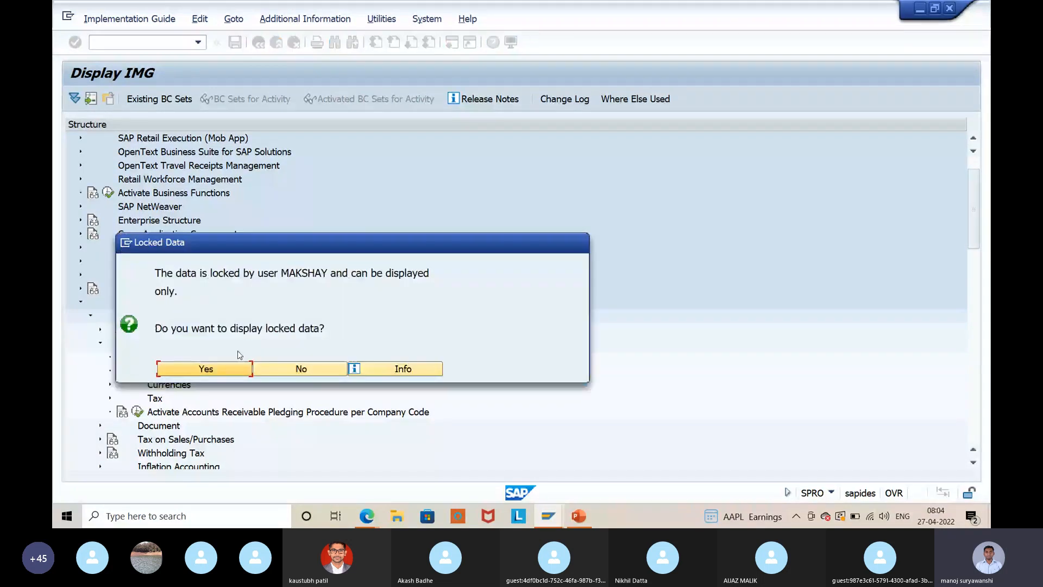
left_click(238, 367)
- Position the Company Code Global Data list at ISB9 and display its details
left_click(340, 461)
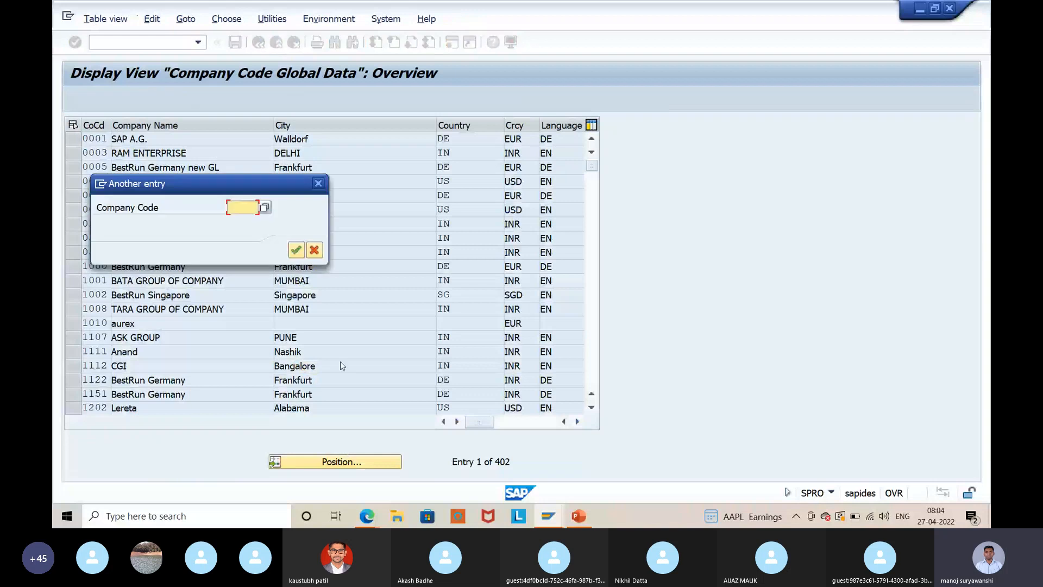
type("ISB9")
key("Return")
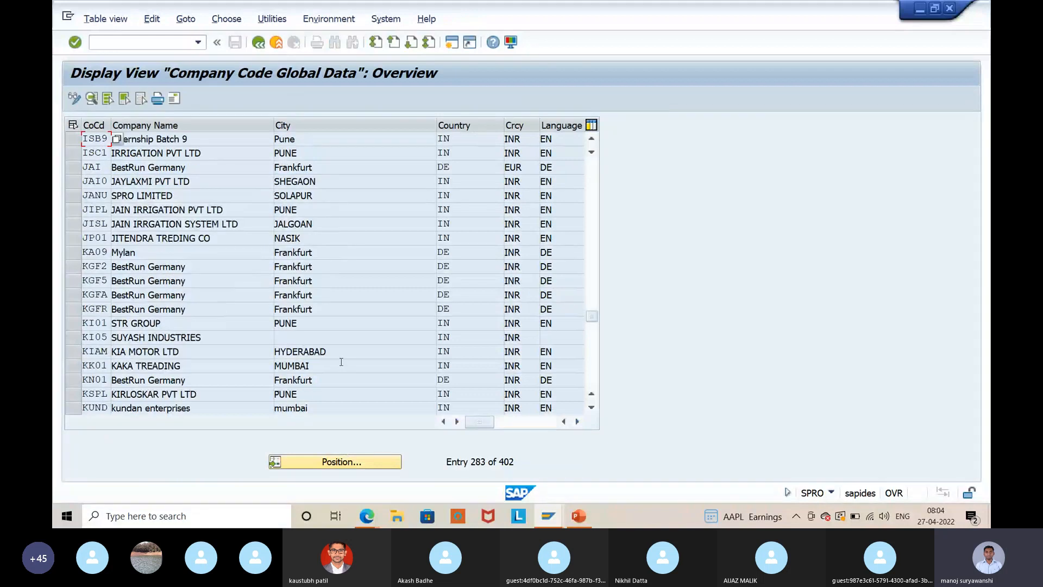
left_click(87, 140)
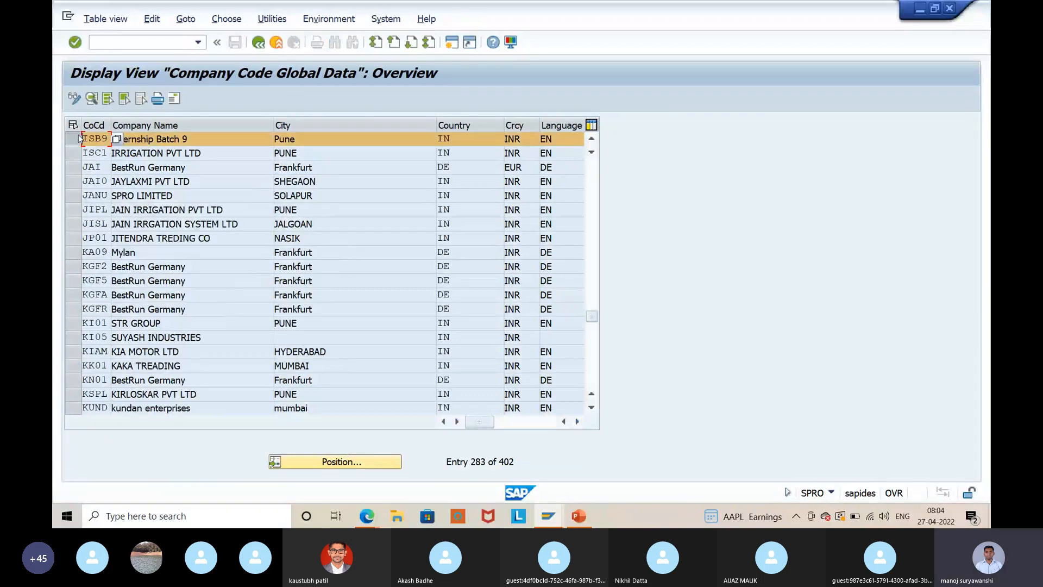
left_click(90, 100)
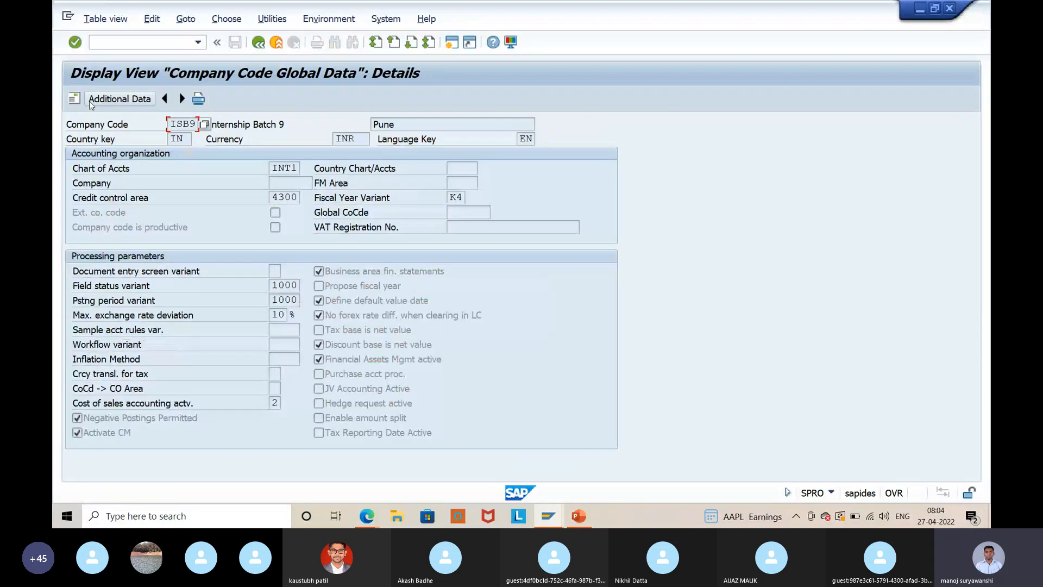
- Examine the available fiscal year variants for company code ISB9, including the K4 and V3 entries, and close the list without choosing one
left_click(455, 197)
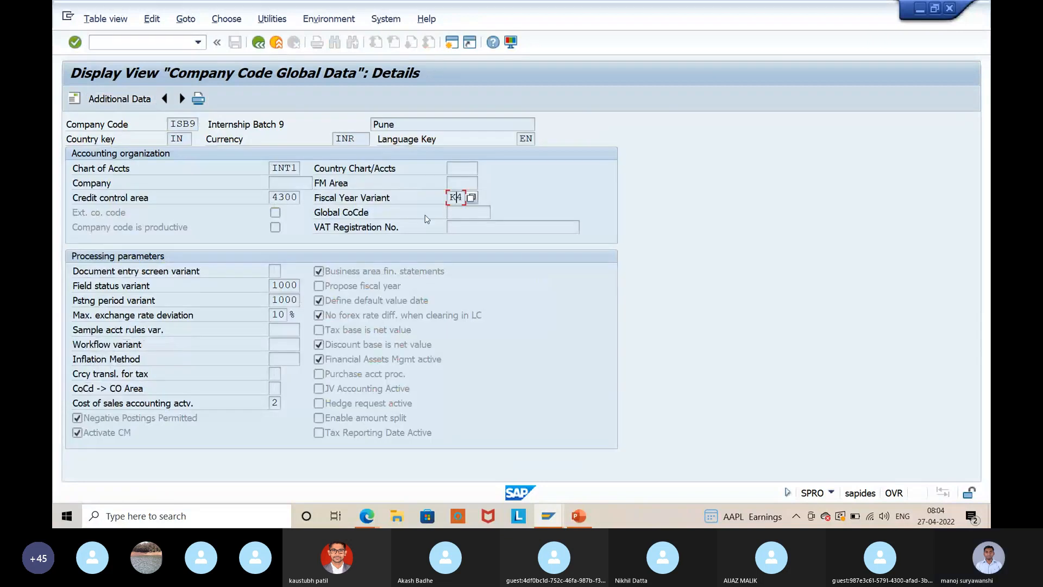
left_click(472, 198)
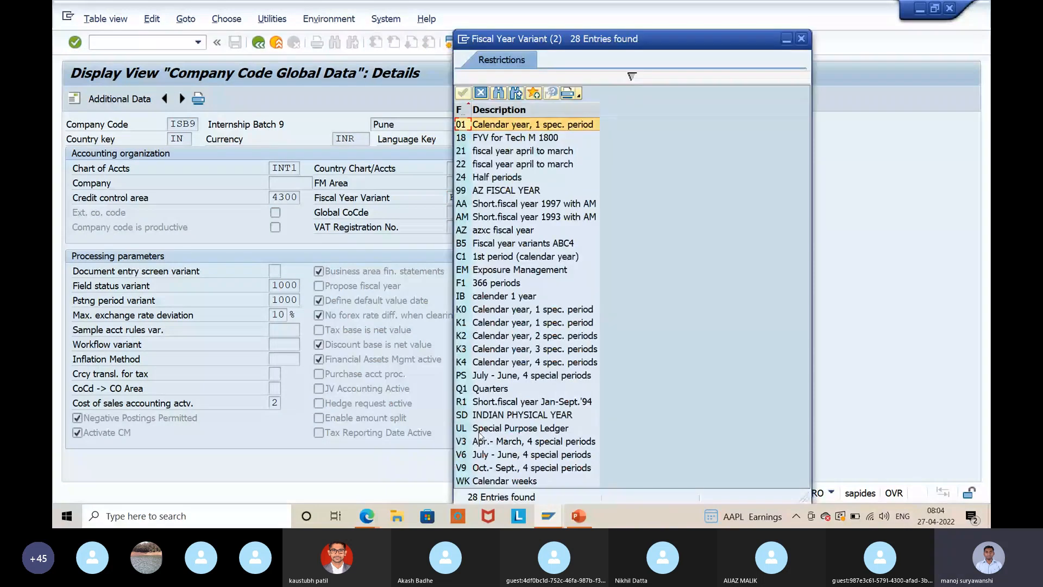
left_click(519, 362)
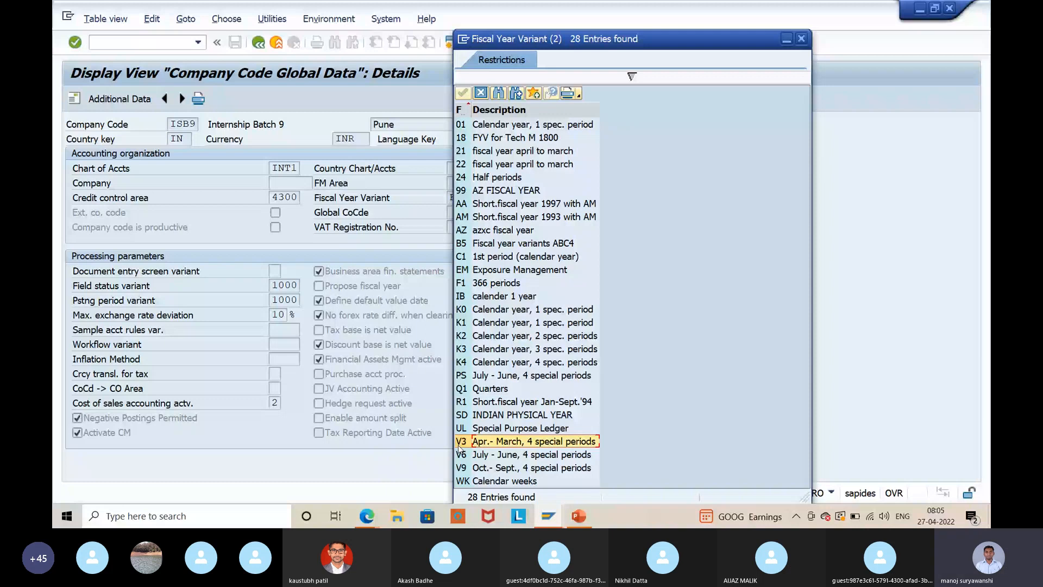
left_click(480, 94)
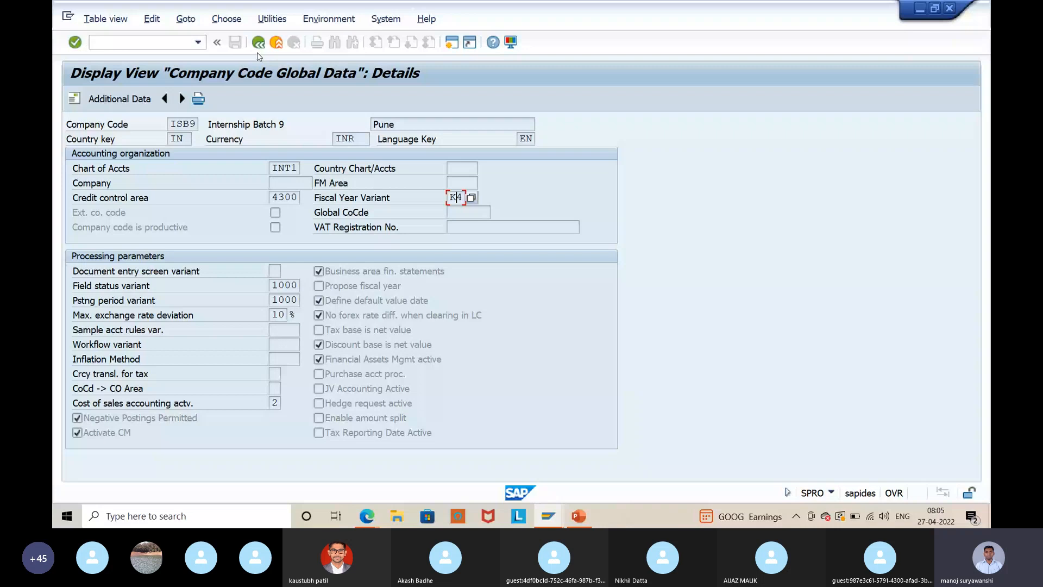
- Glance at the company code period overview, leave the customizing session's screens and start transaction MM01 there
key("alt+Tab")
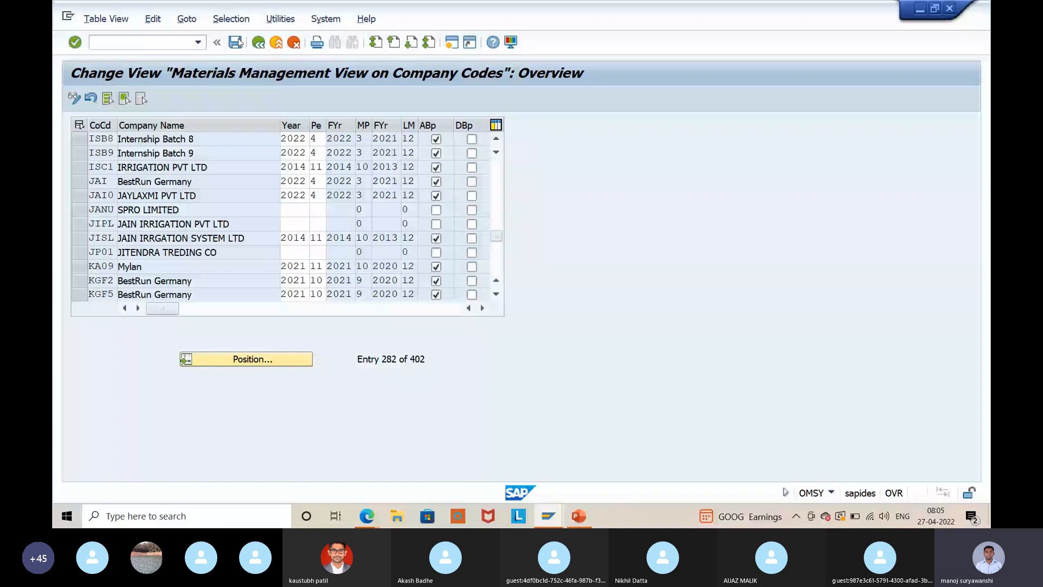
key("alt+Tab")
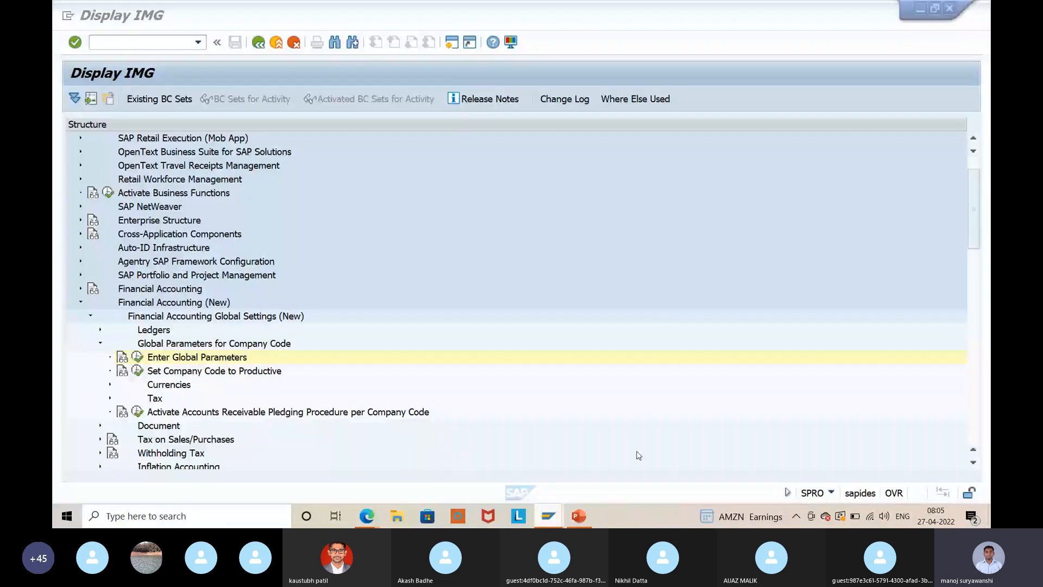
left_click(276, 43)
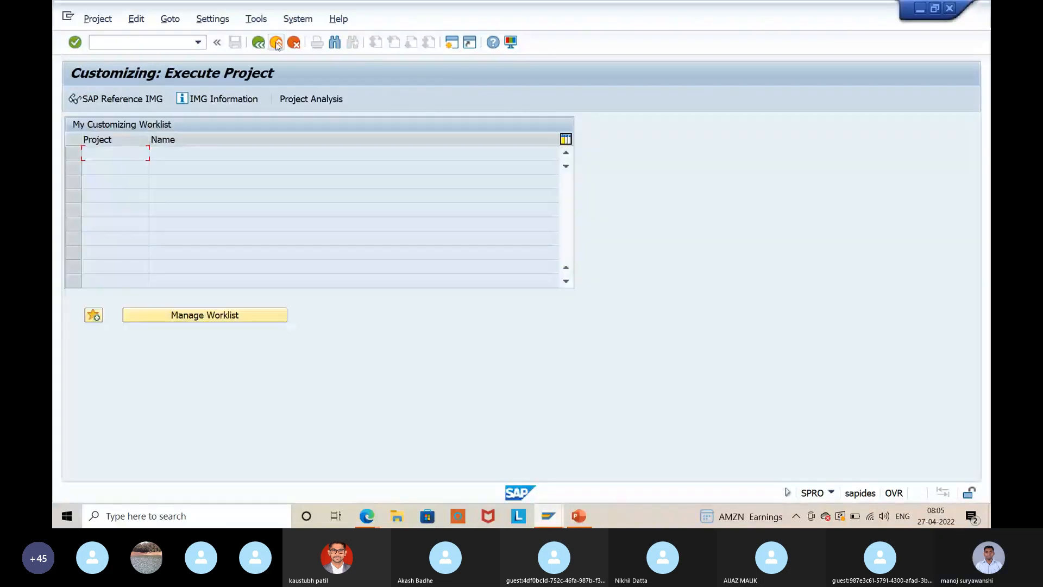
left_click(276, 43)
type("MM01")
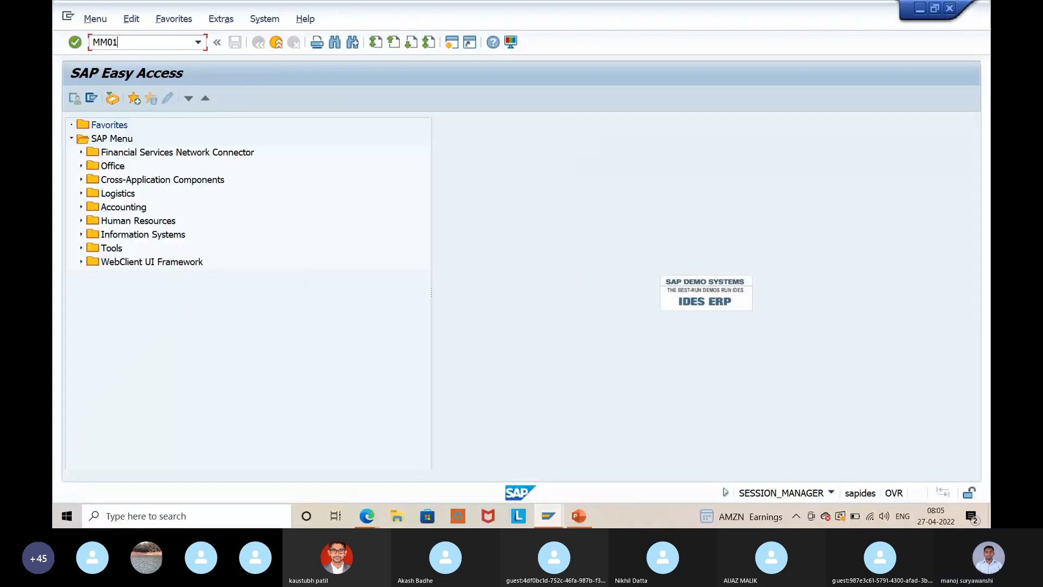
key("Return")
- Set the new material's industry sector to Mechanical Engineering and its type to ROH Raw material, and proceed to the view selection
key("m")
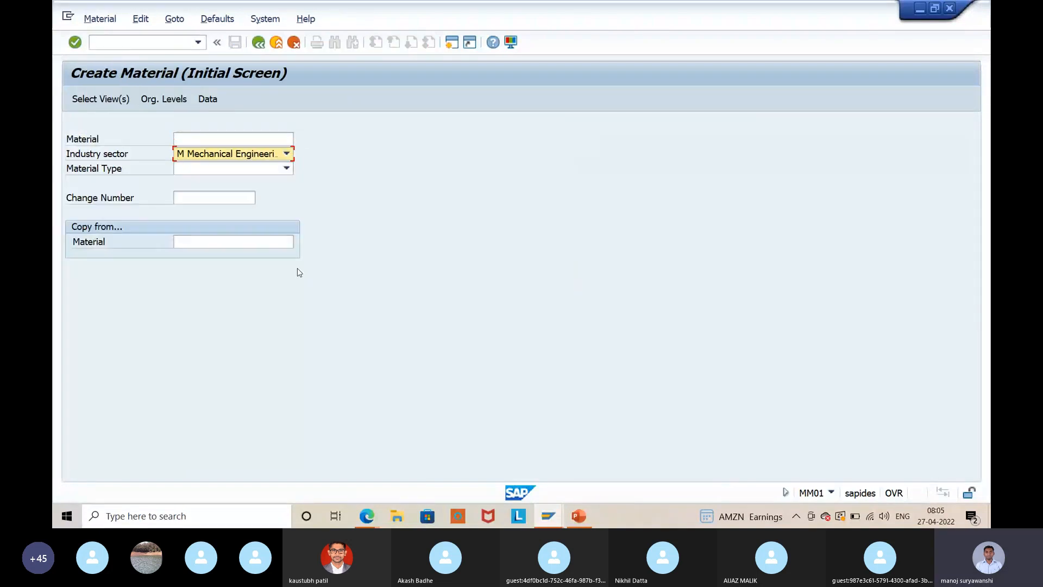
key("Tab")
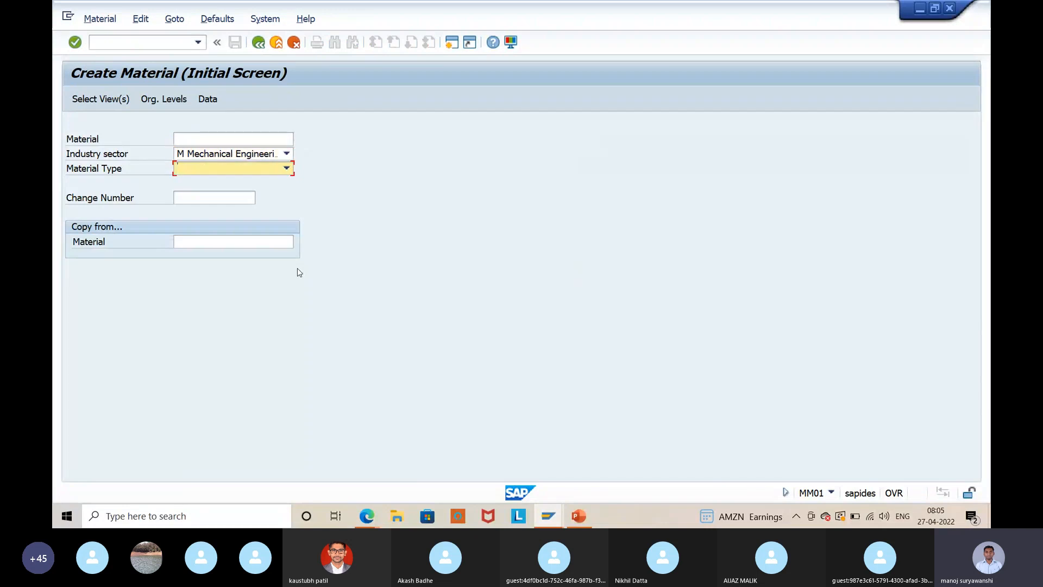
type("ROH Raw material")
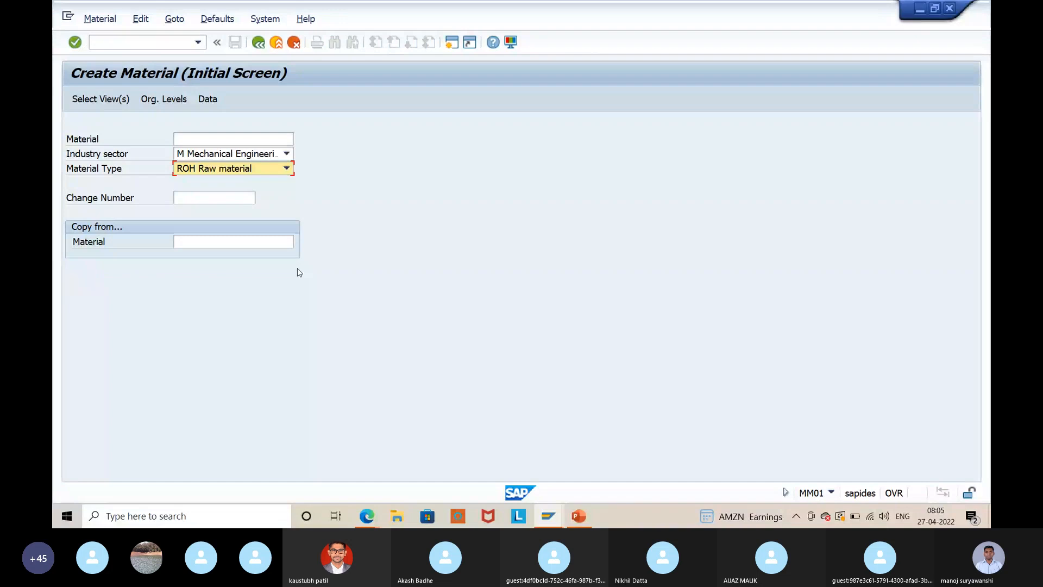
key("Return")
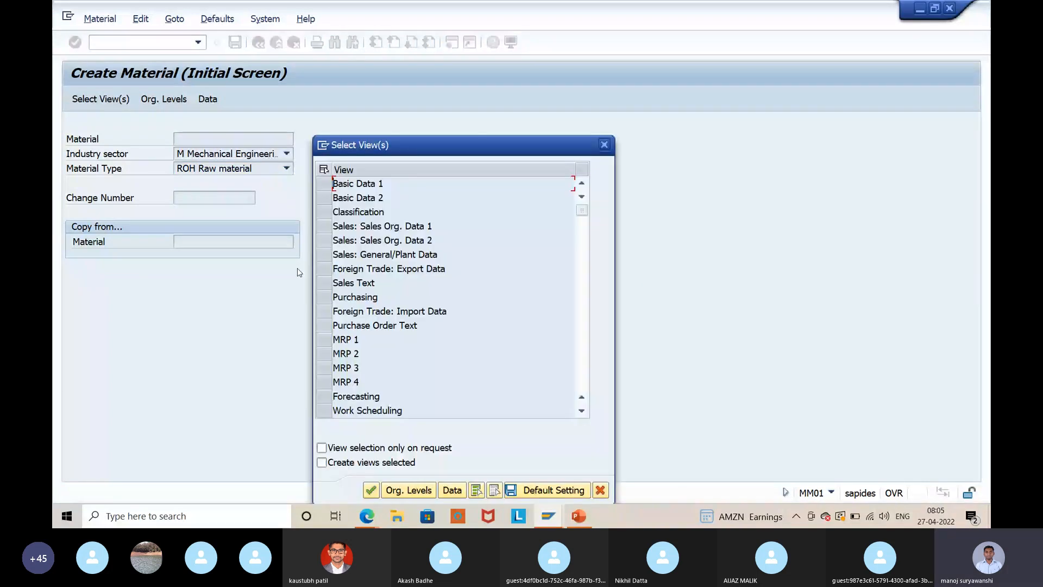
- Select the Purchasing and Accounting 1 views, enter the plant as organizational level and proceed to the material's data screen
left_click(337, 296)
scroll(335, 320, "down", 1)
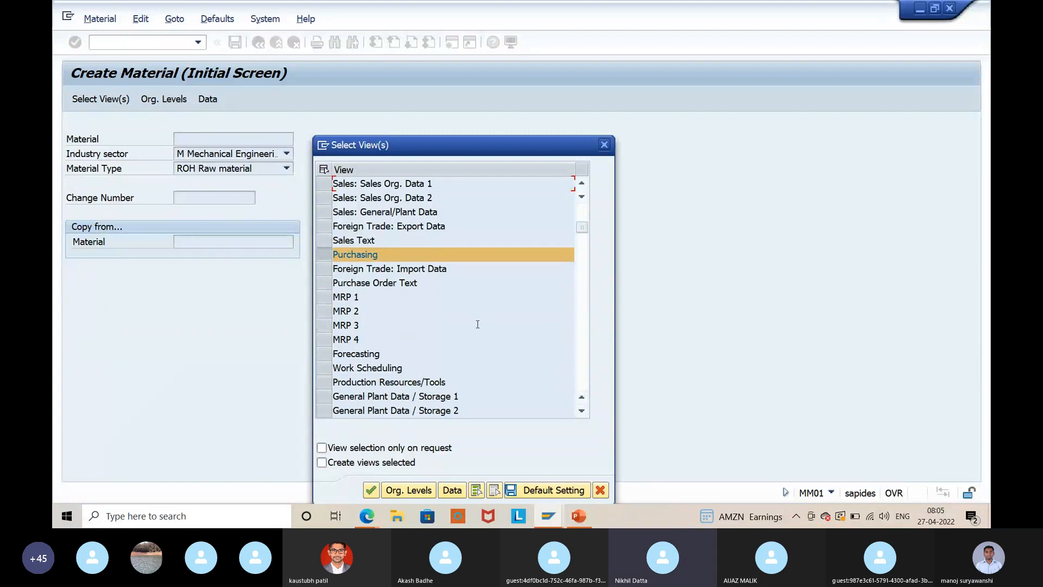
scroll(480, 323, "down", 1)
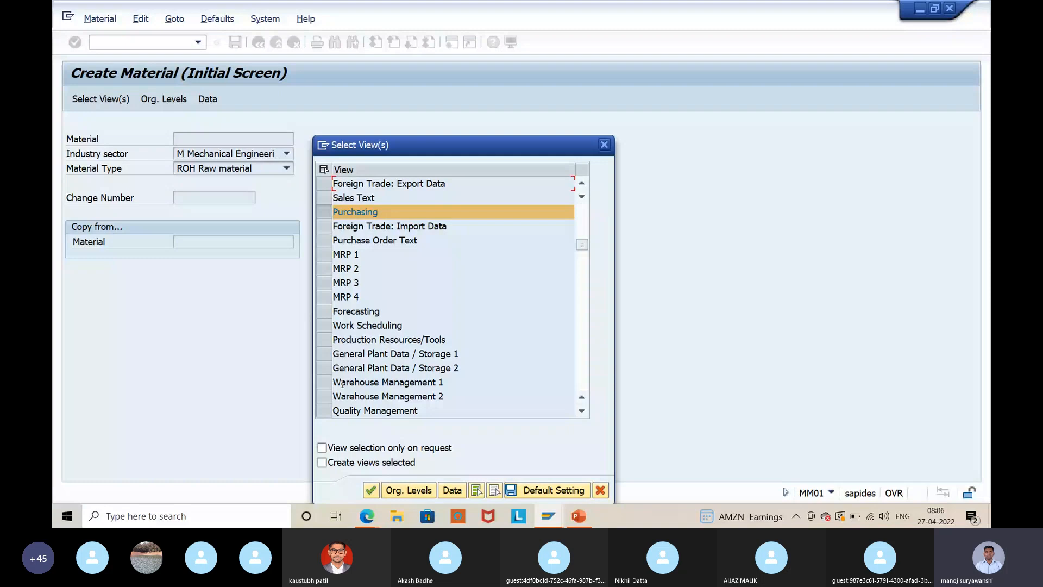
scroll(342, 385, "down", 1)
left_click(324, 382)
left_click_drag(470, 147, 659, 9)
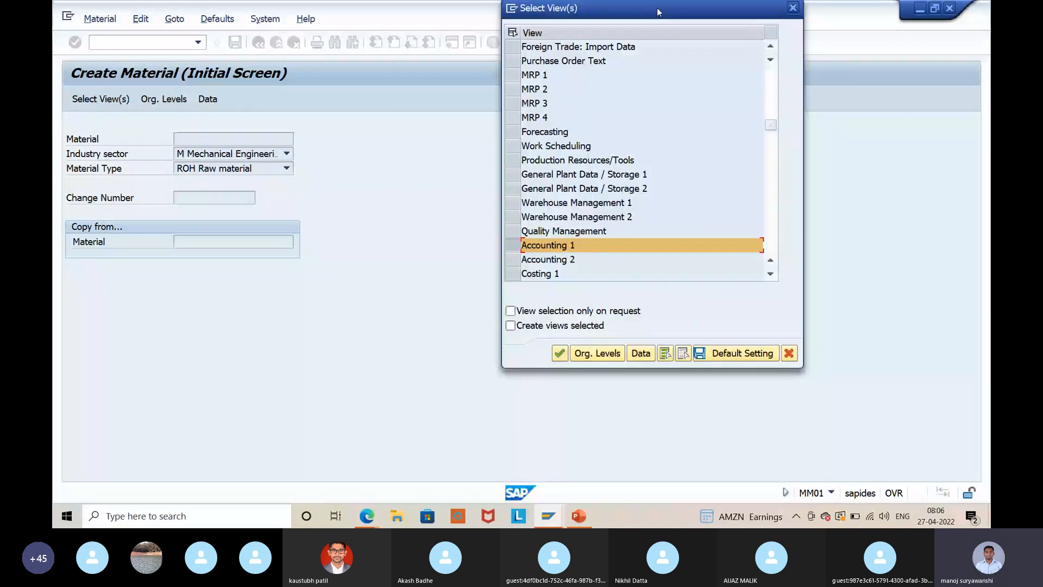
key("Return")
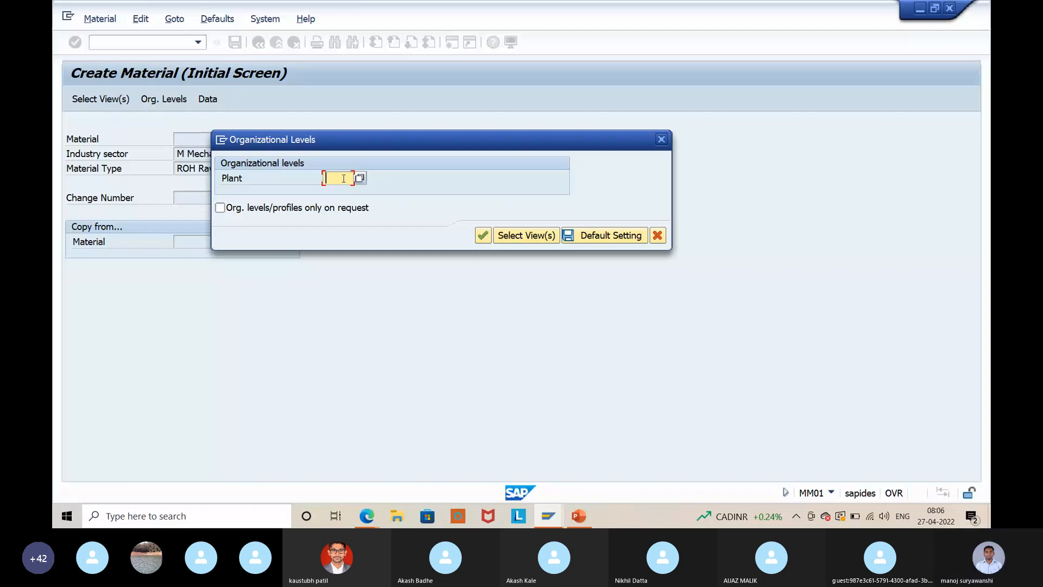
type("1")
key("Return")
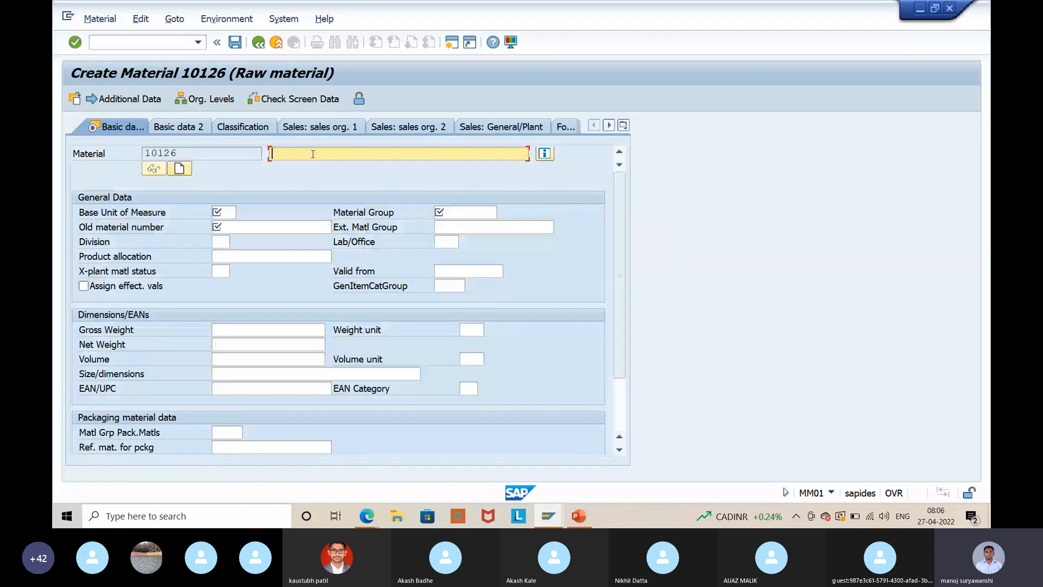
- Describe the raw material as TEST MATERIAL, with base unit of measure EA and material group 00102
type("TEST MATERIAL")
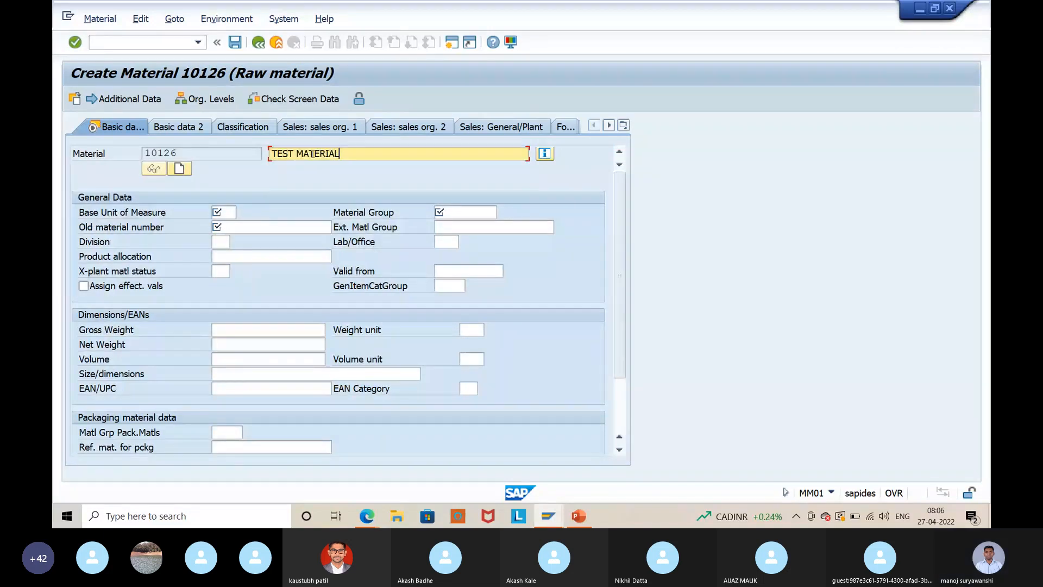
left_click(234, 213)
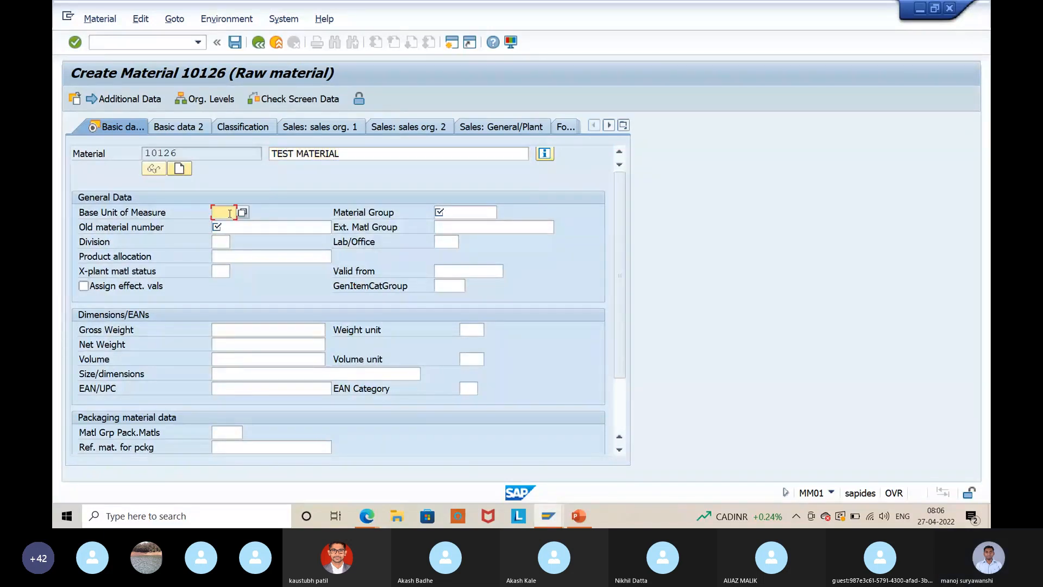
left_click(223, 227)
left_click(445, 212)
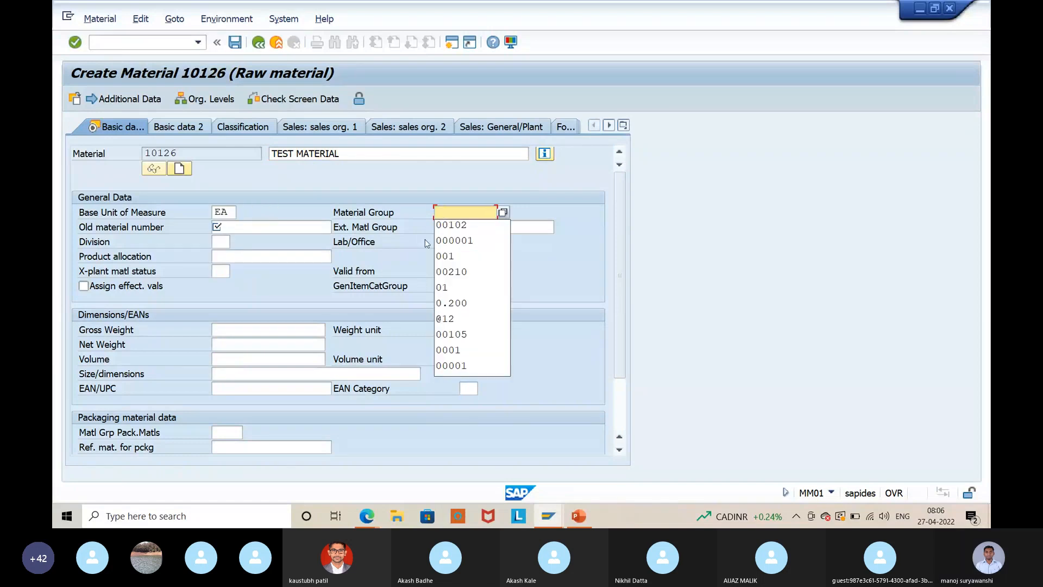
left_click(455, 225)
- Copy the material's own number into the old material number and proceed to the Purchasing view
left_click(255, 227)
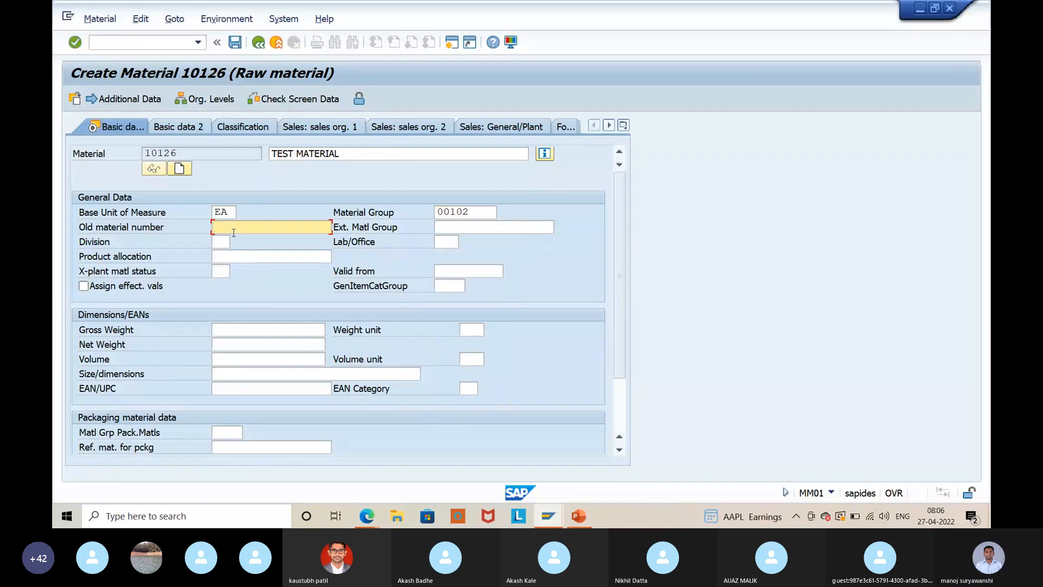
left_click(180, 153)
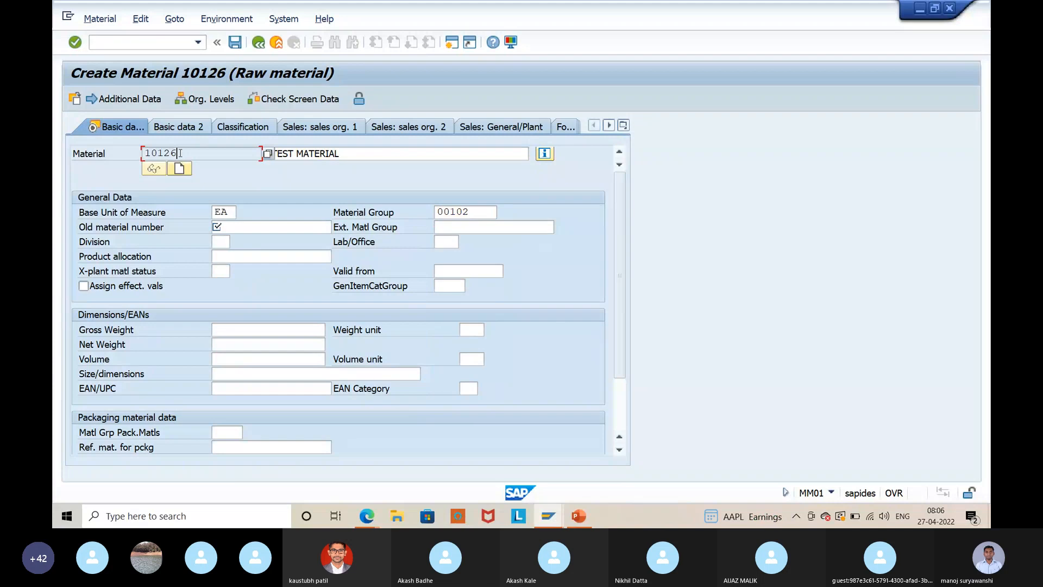
double_click(180, 154)
key("ctrl+c")
left_click(234, 227)
key("ctrl+v")
key("Return")
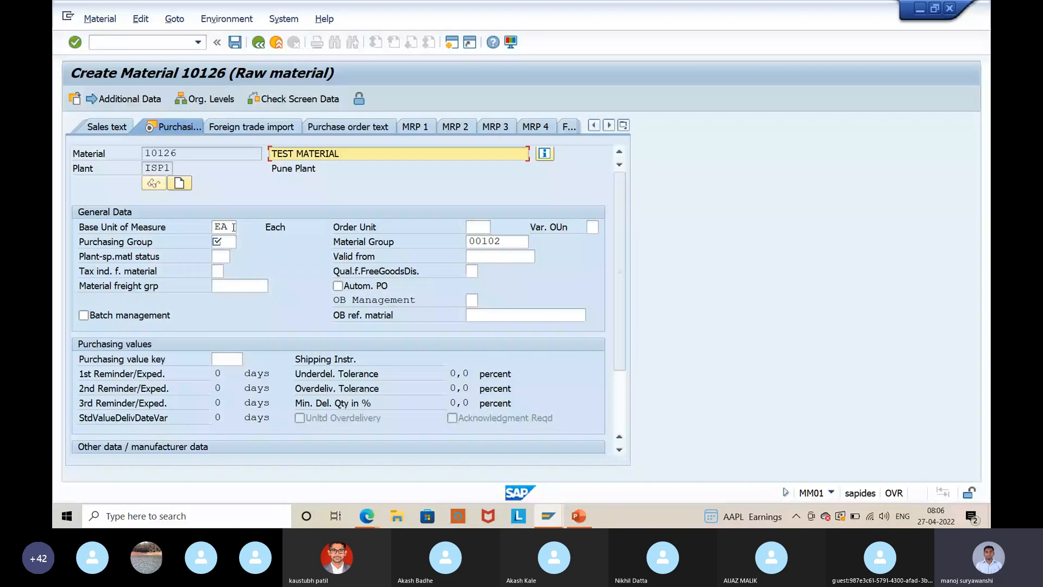
- Enter purchasing group IS for the material and proceed to the Accounting 1 view
left_click(217, 241)
type("IS")
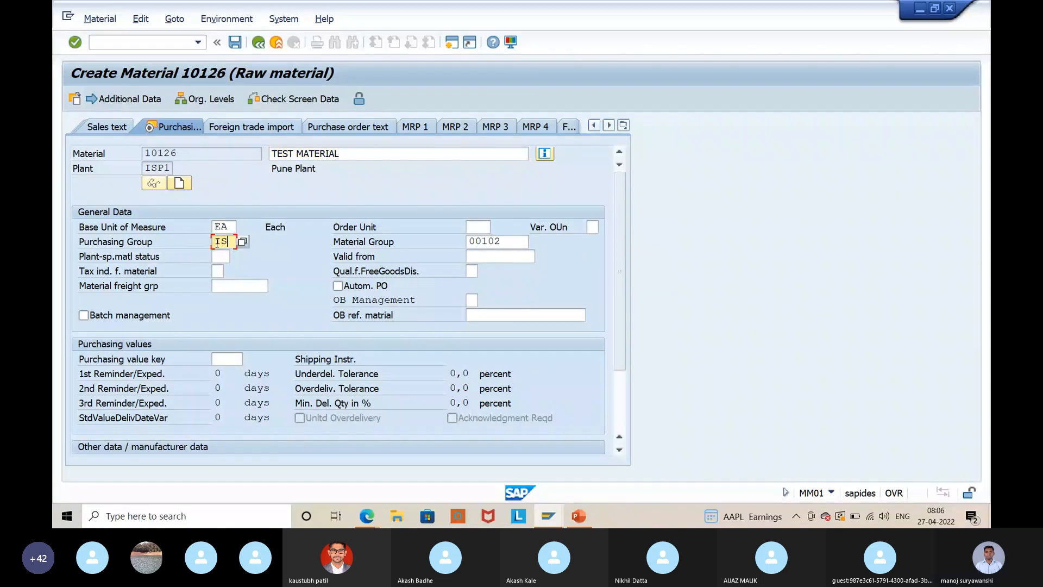
key("Return")
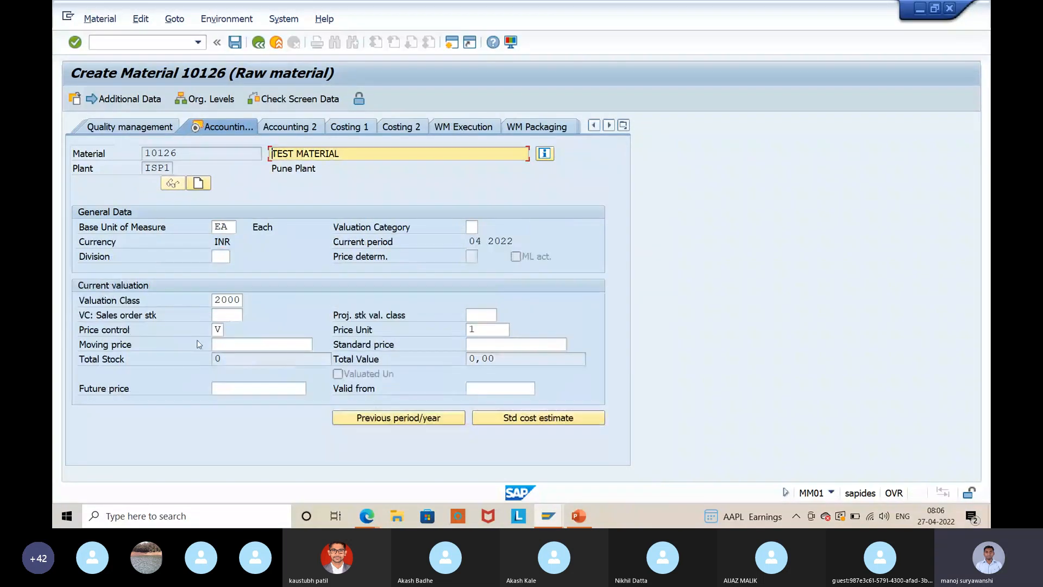
- Look up the valuation classes available for the raw material and accept 2000 ROH MATEIAL
left_click(226, 300)
key("F4")
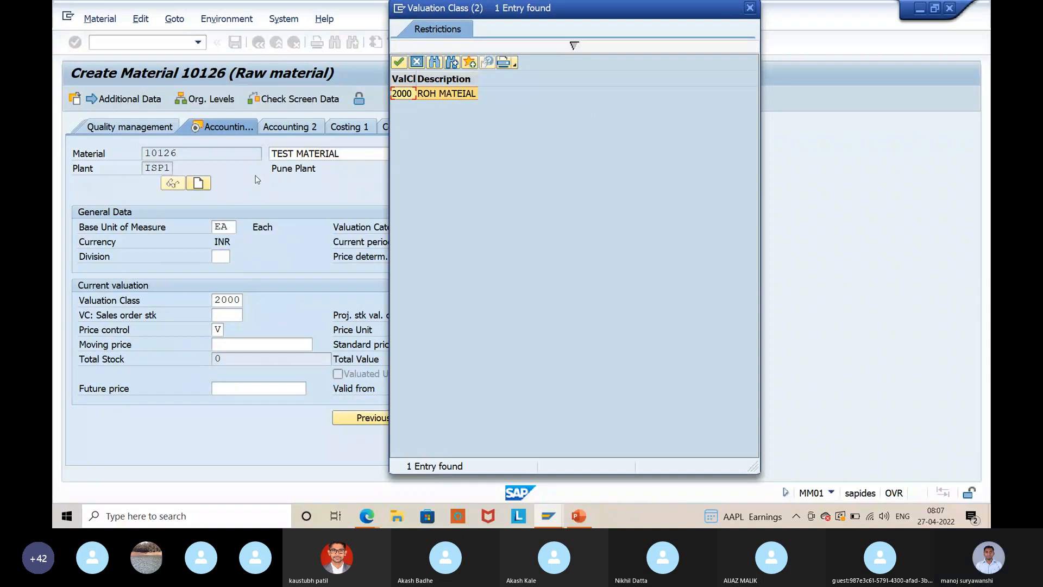
left_click(399, 63)
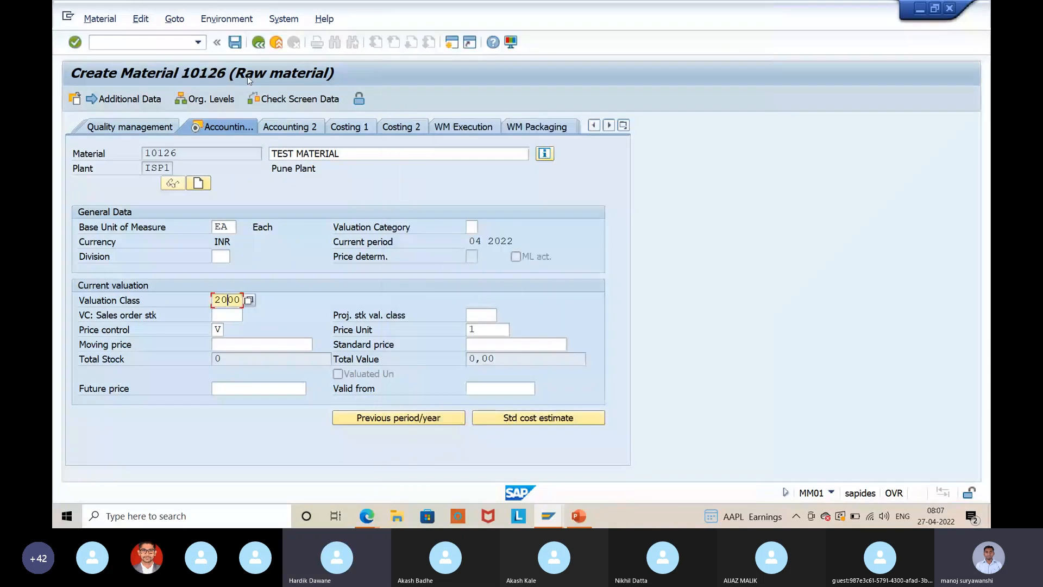
- Leave the material creation screen and start transaction OMS2 from SAP Easy Access
key("F3")
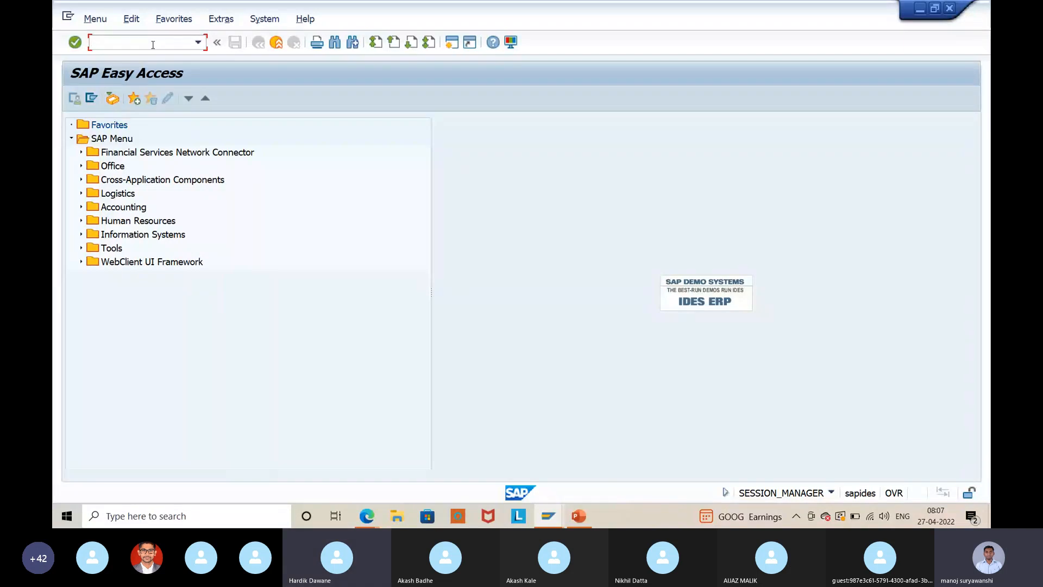
type("O")
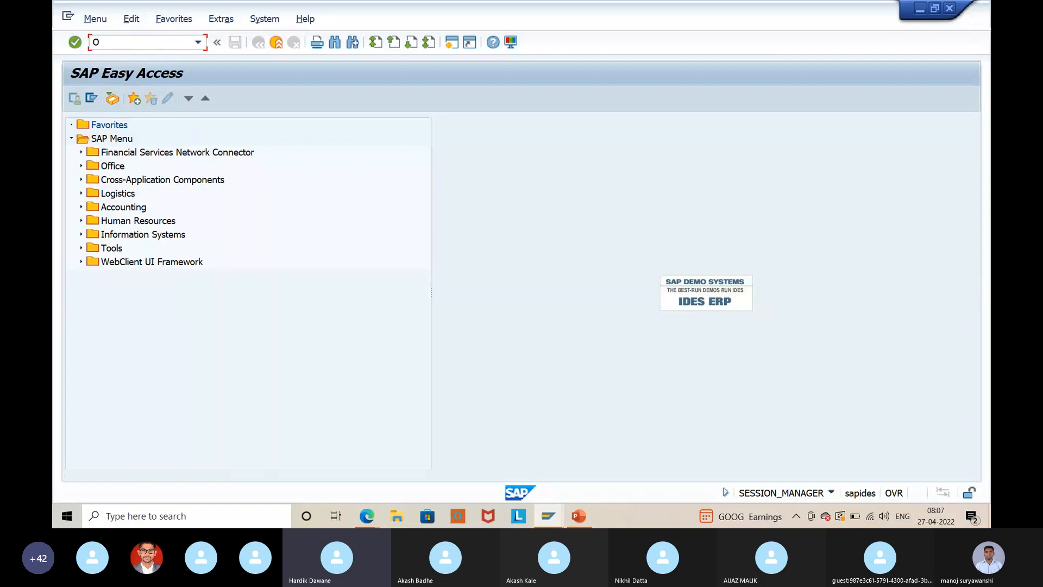
type("M")
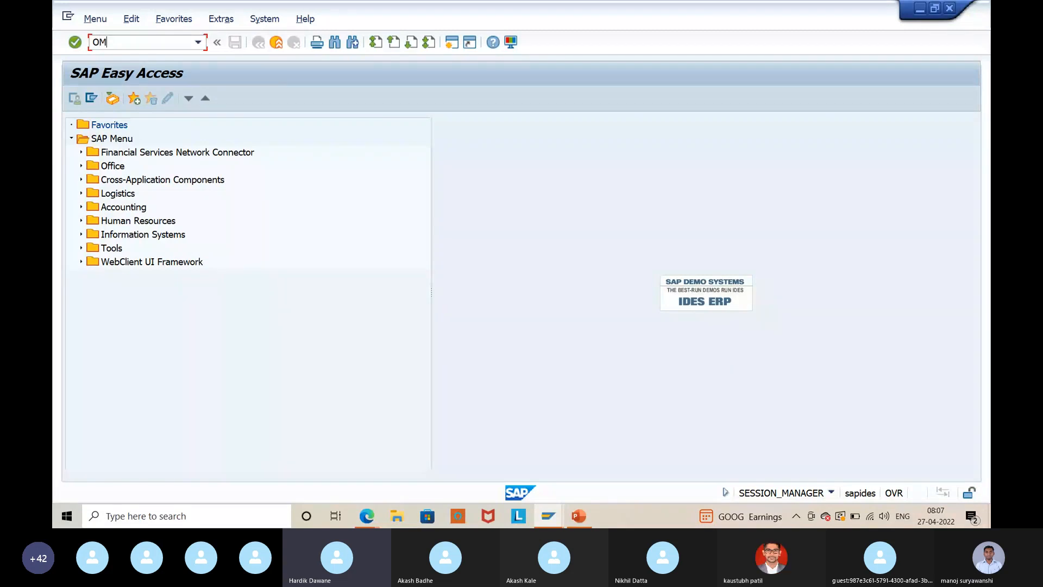
type("S")
type("2")
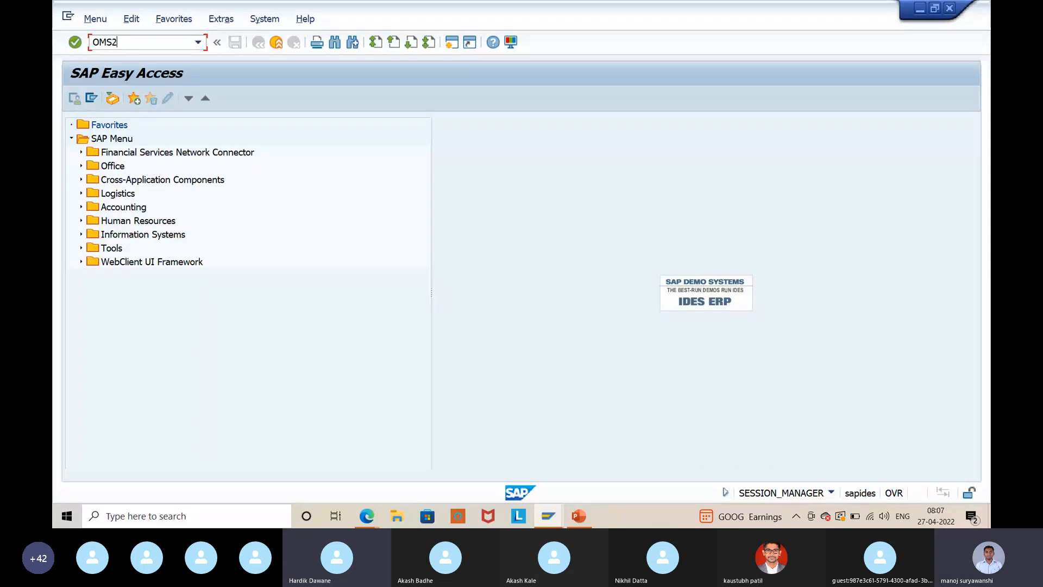
key("Return")
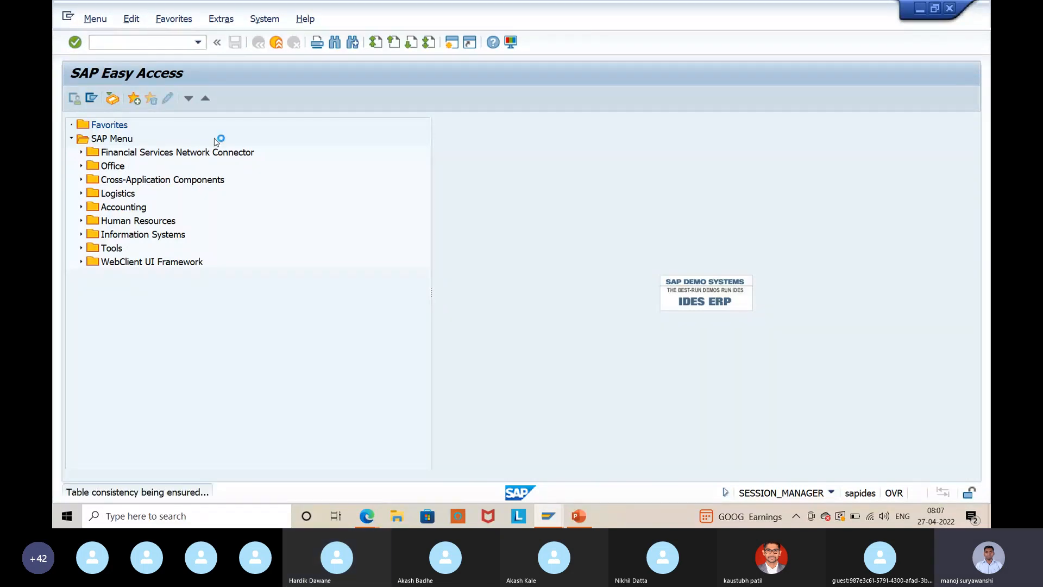